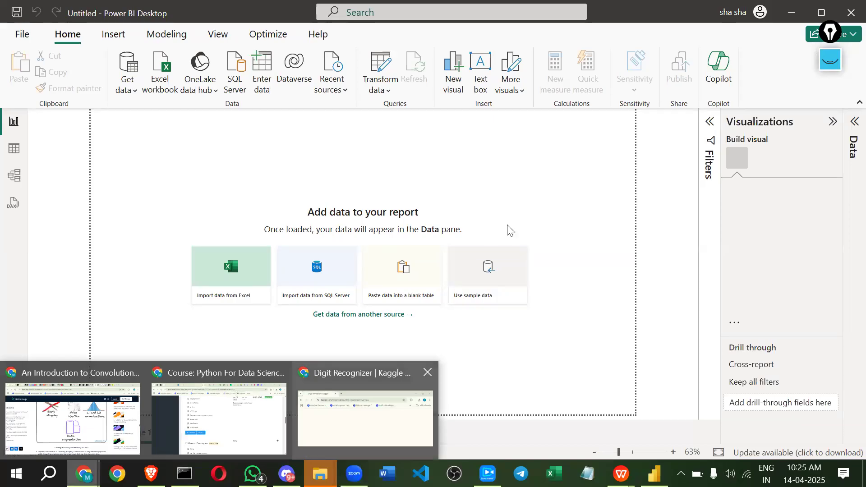
Switch to Chrome and search Google for "power bi advantage" in a new tab, closing the Kaggle page
key(super+Up)
key(ctrl+t)
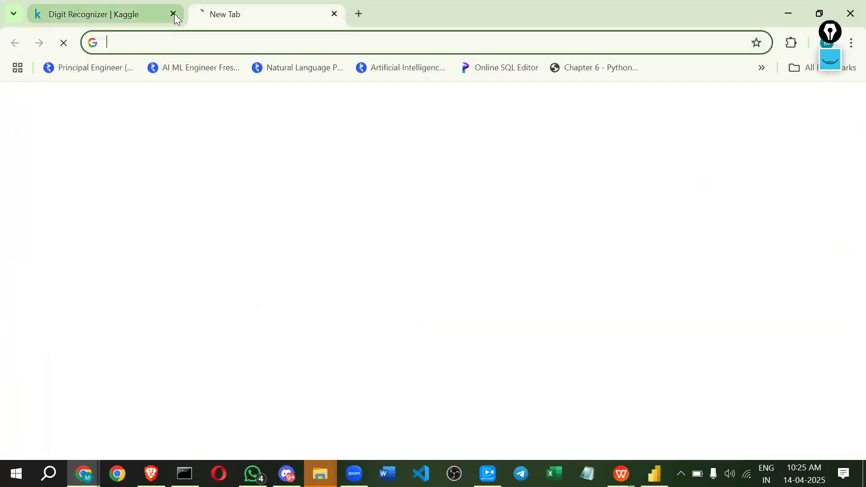
click(148, 39)
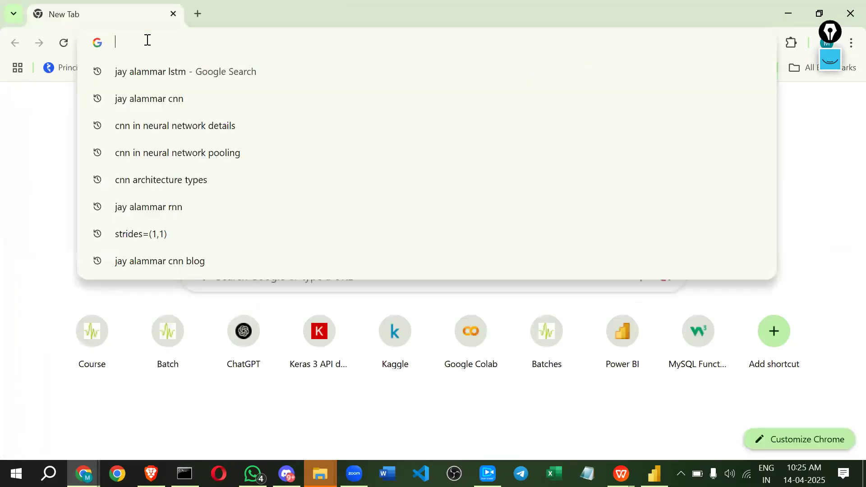
text(po)
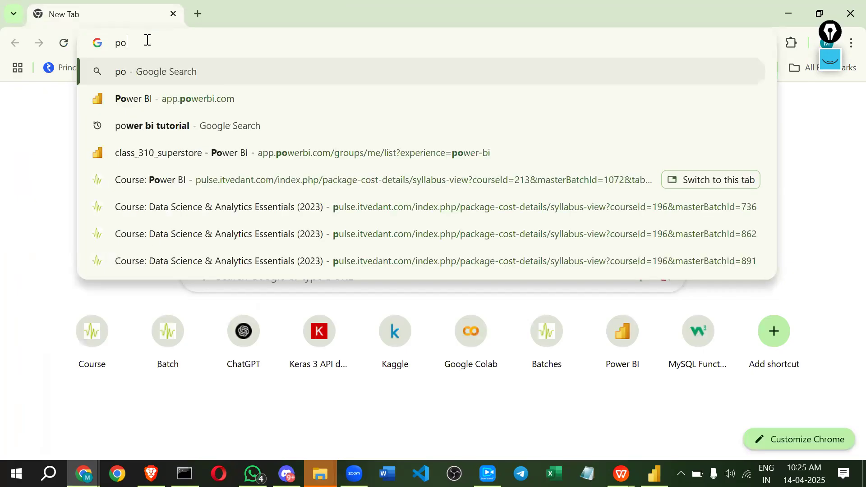
text(wer )
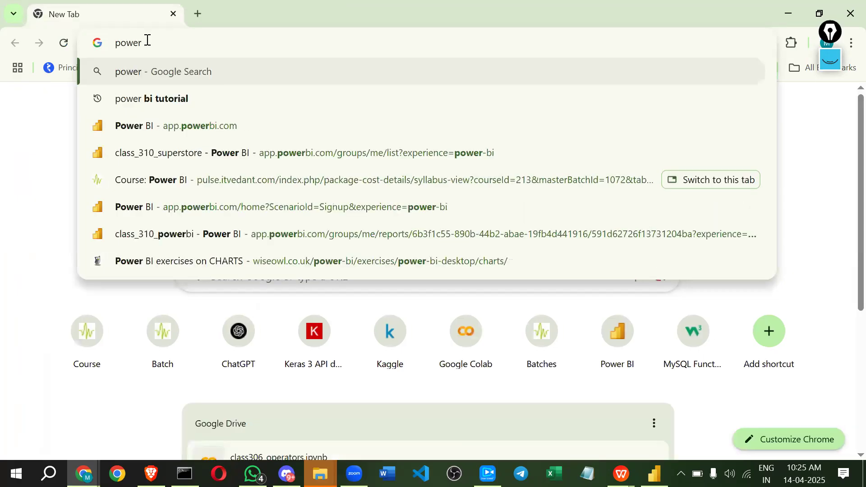
text(bi)
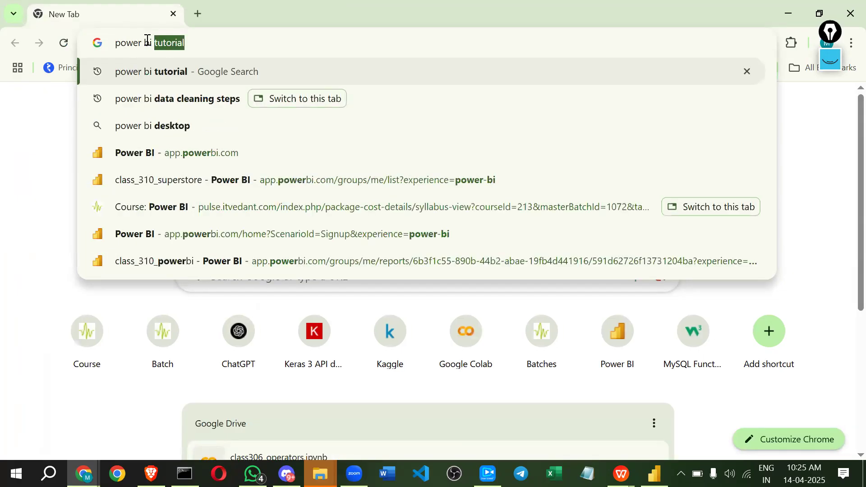
text( adv)
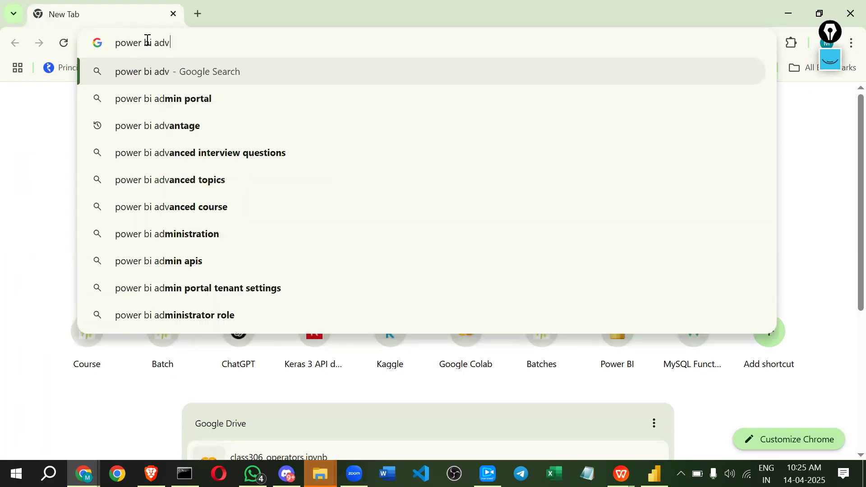
text(an)
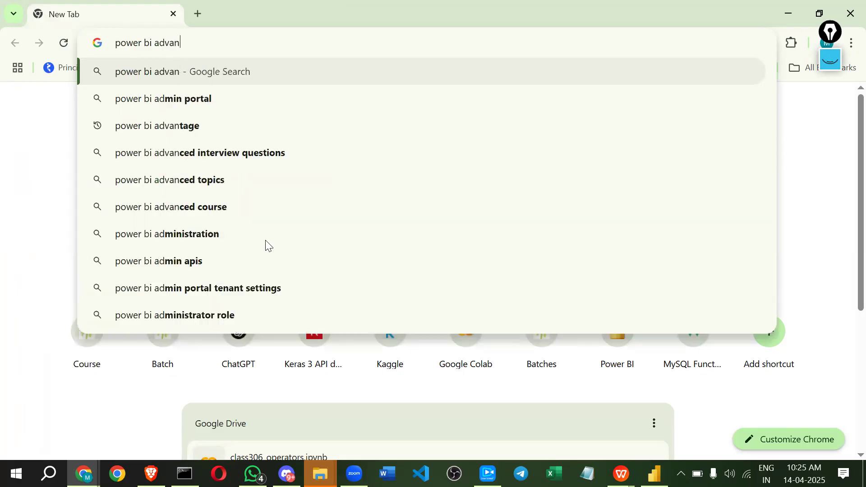
text(tage)
key(Return)
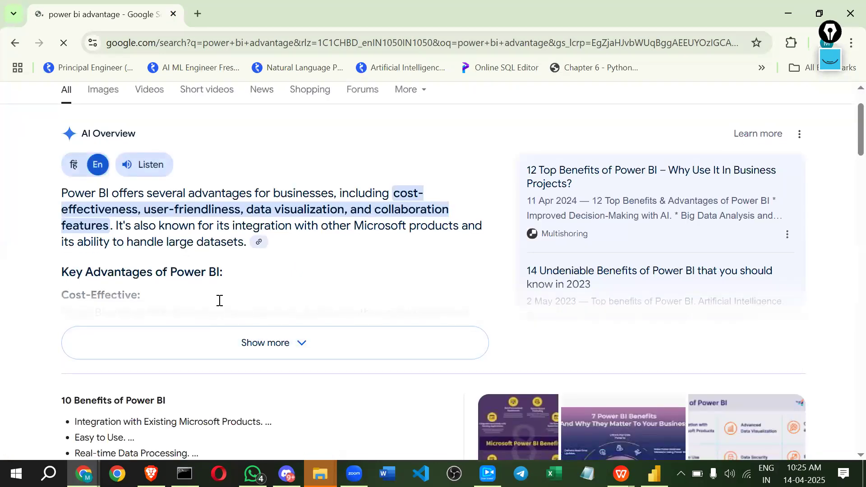
Read through the key advantages of Power BI in the AI Overview, from Cost-Effective down to Seamless Integration with Microsoft Ecosystem
scroll(217, 302, down, 1)
scroll(203, 301, down, 1)
scroll(190, 308, up, 3)
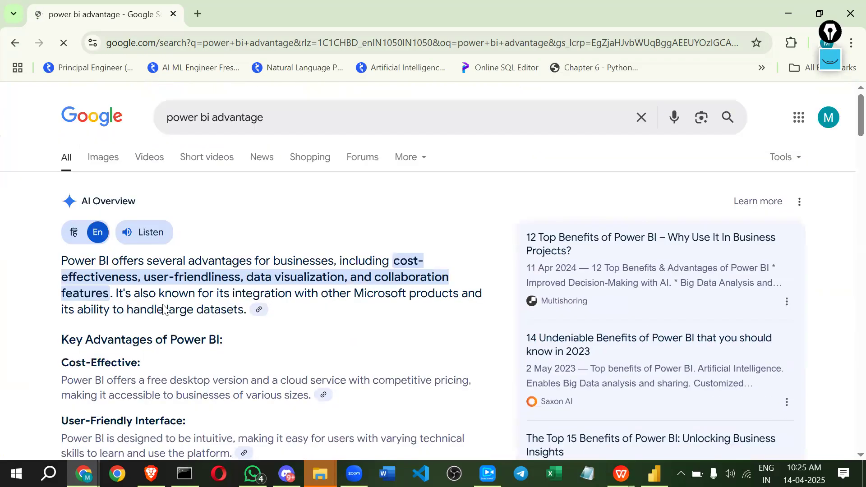
scroll(68, 290, down, 1)
scroll(69, 289, down, 2)
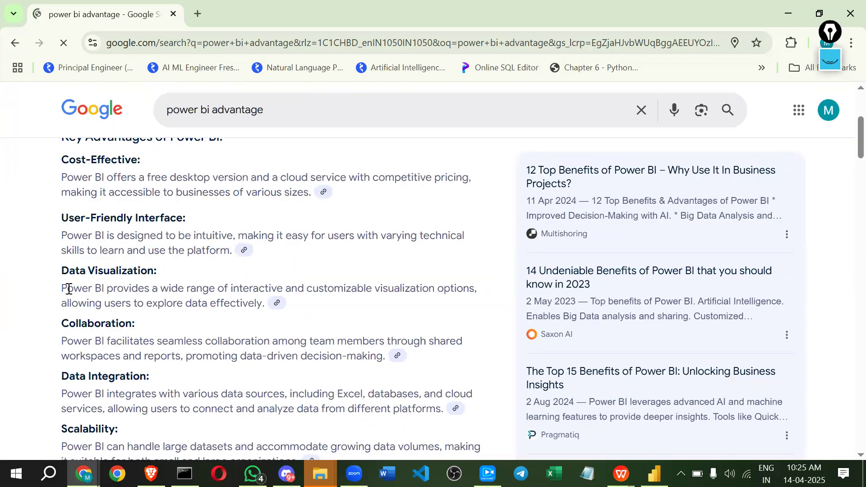
scroll(38, 299, up, 1)
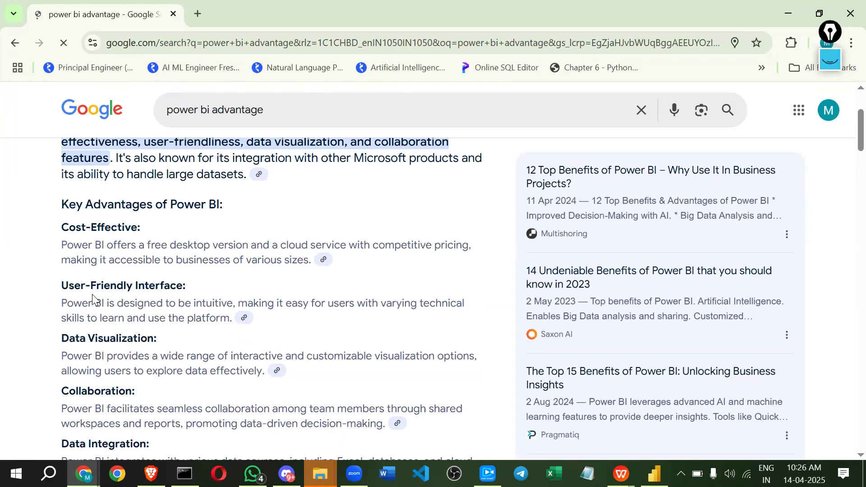
scroll(127, 282, down, 1)
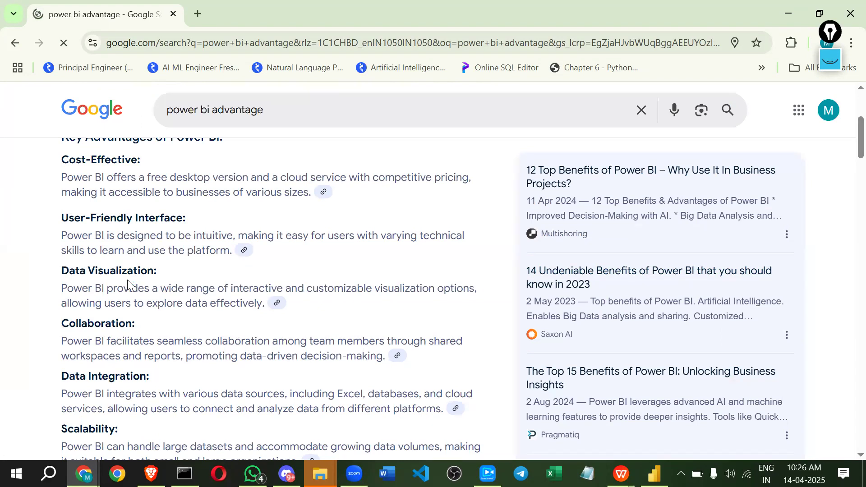
scroll(120, 260, down, 1)
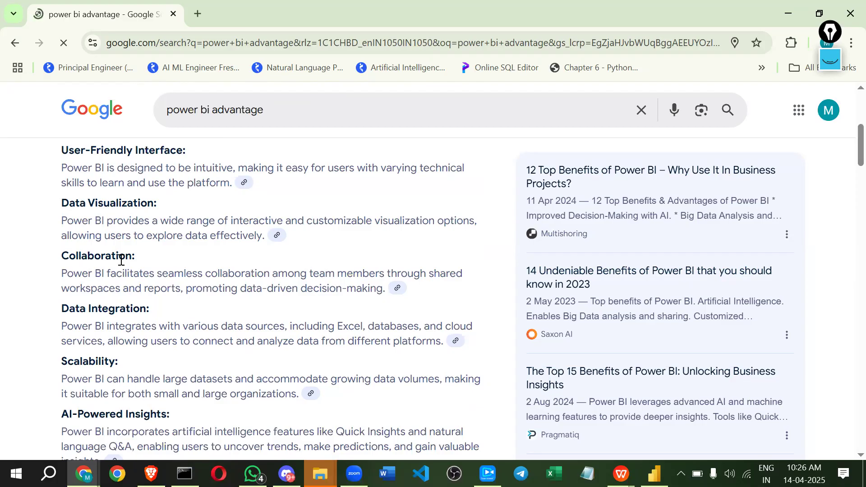
scroll(121, 266, down, 1)
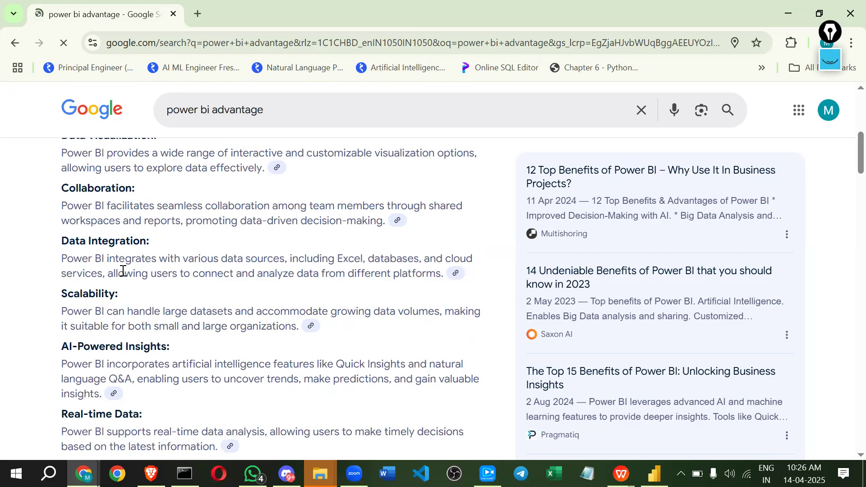
scroll(50, 254, down, 1)
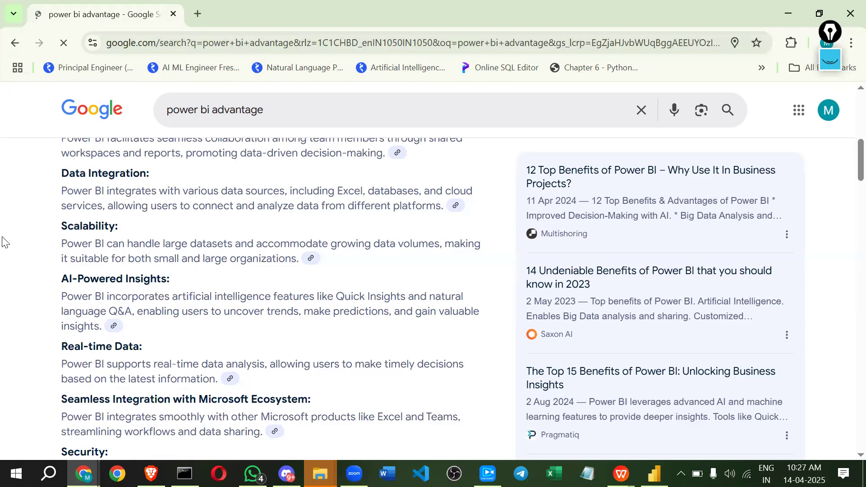
Highlight "large datasets and accommodate" in the Scalability paragraph and skim the advantages below it
drag(197, 246, 163, 246)
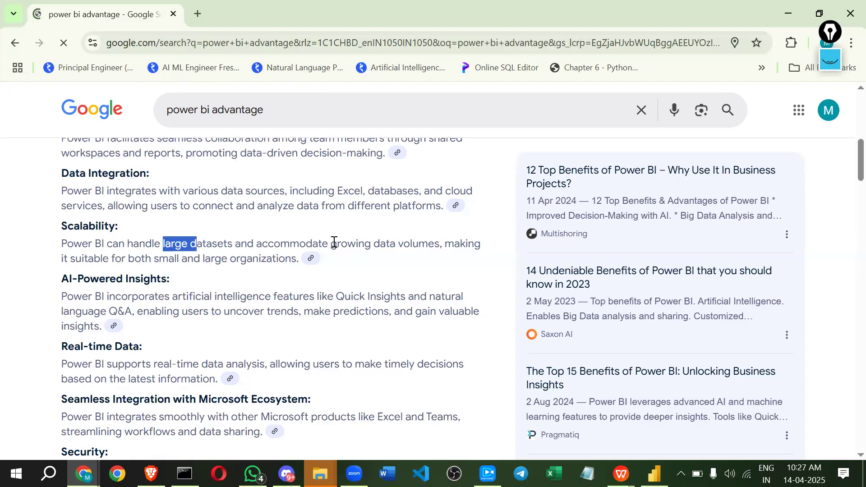
drag(334, 243, 333, 242)
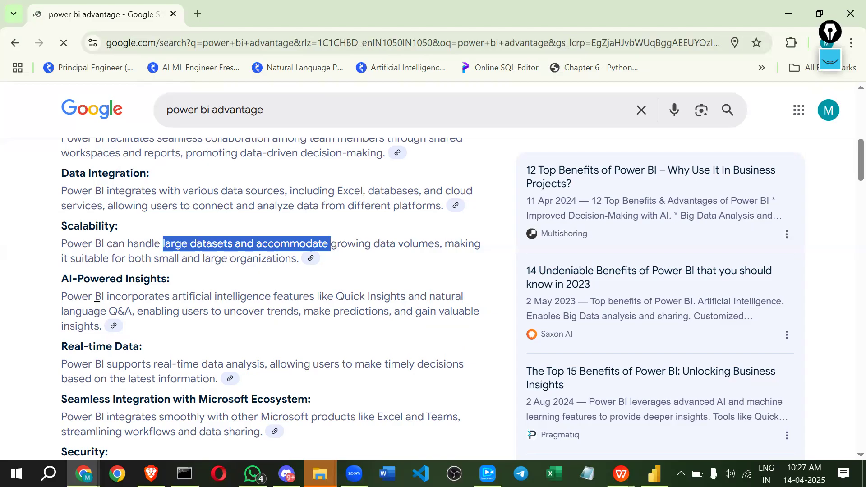
scroll(97, 307, down, 3)
scroll(271, 108, up, 3)
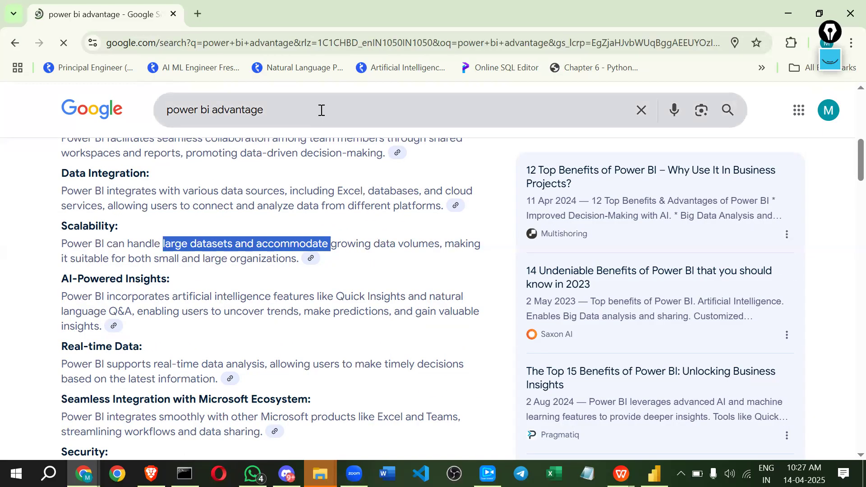
Change the Google query to "power bi limitations" and run the search
double_click(321, 110)
text(lim)
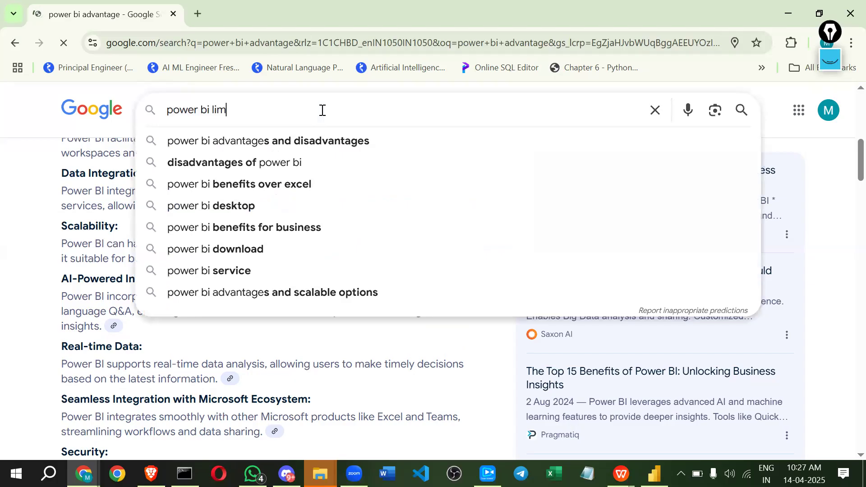
text(itations)
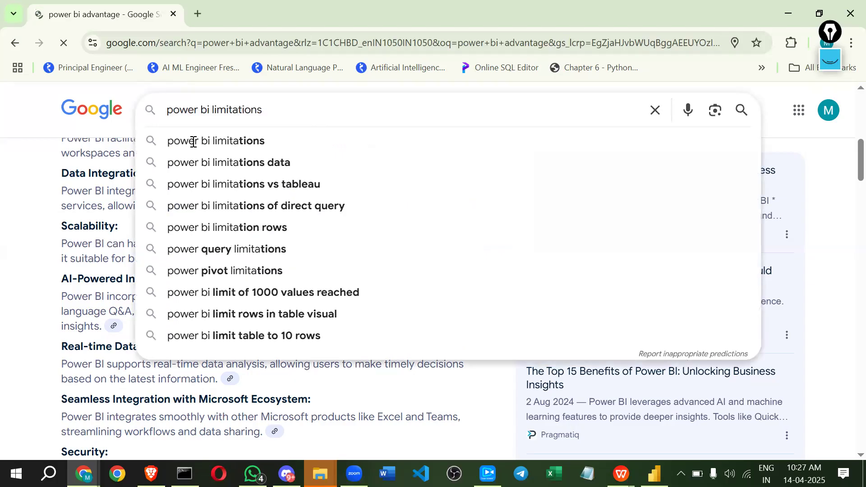
key(Return)
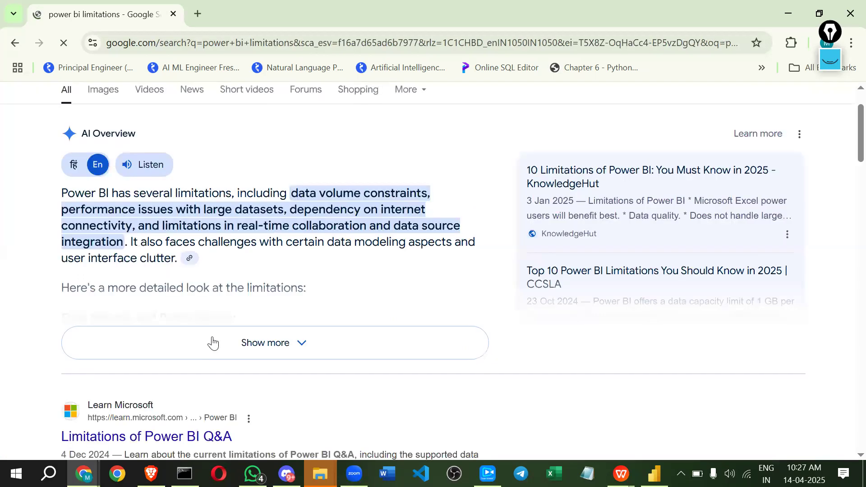
Review the AI Overview's Data Volume and Performance section, highlighting its heading and the Data Size limits for Pro and Premium users
scroll(98, 321, down, 1)
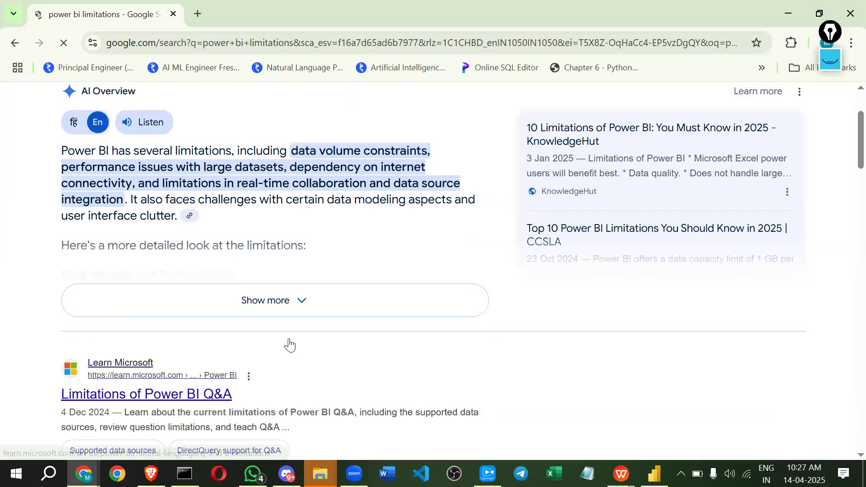
scroll(306, 357, up, 1)
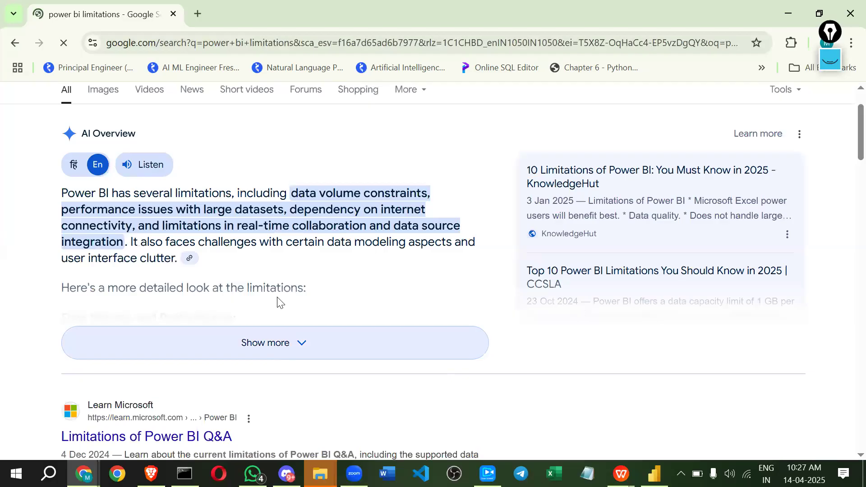
scroll(52, 271, down, 1)
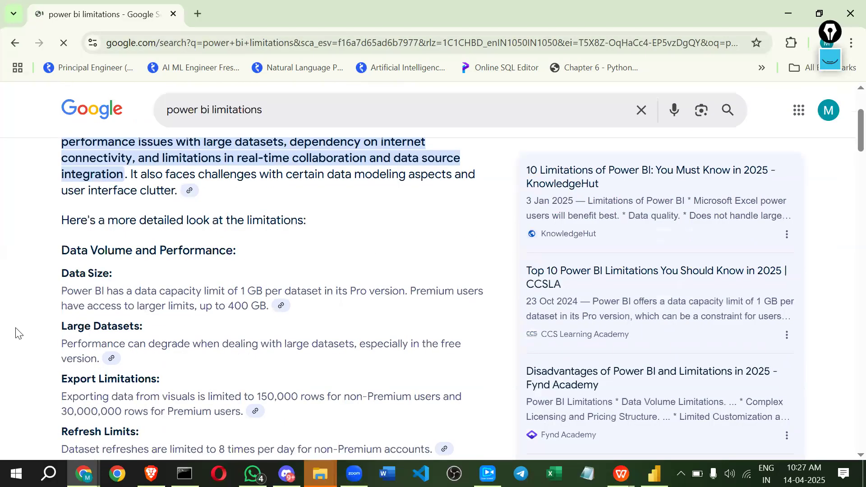
drag(60, 250, 279, 251)
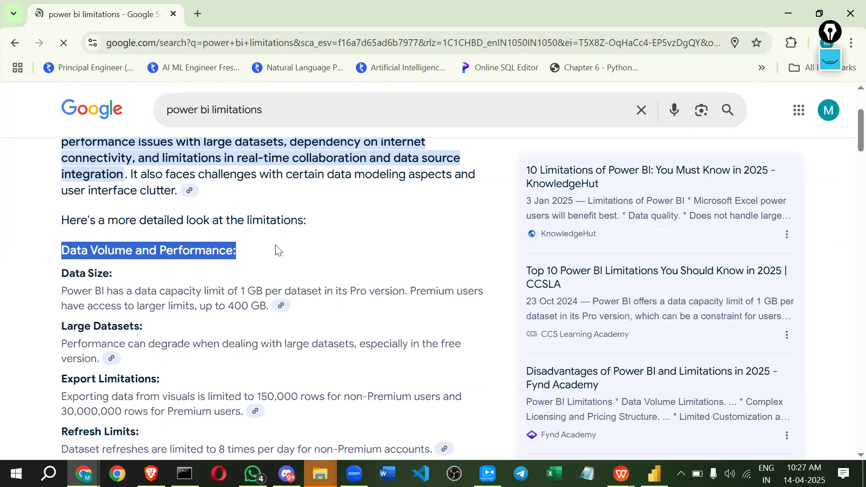
click(116, 290)
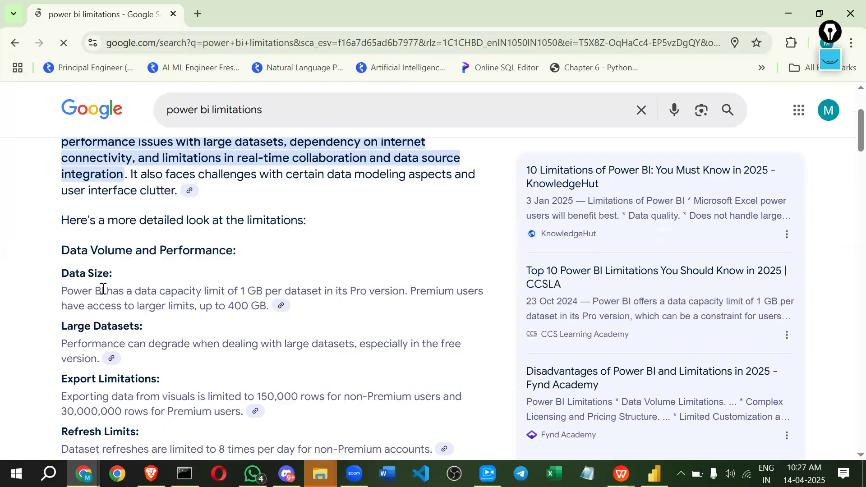
drag(59, 291, 322, 292)
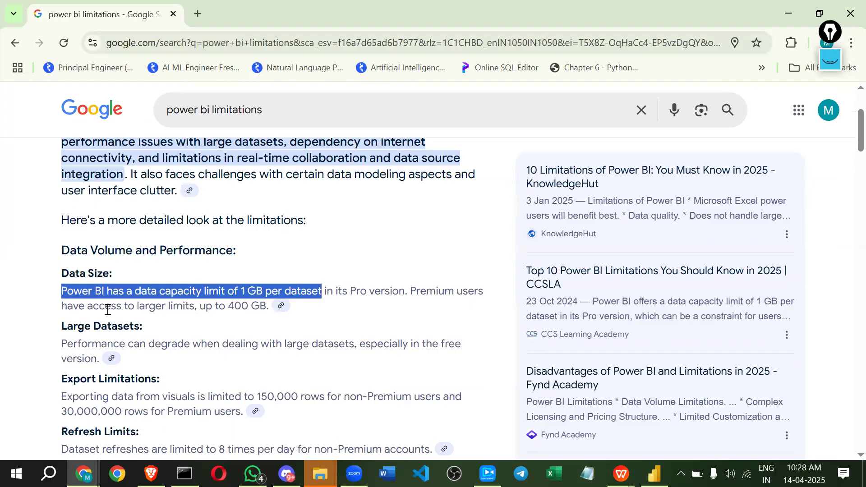
drag(105, 307, 271, 310)
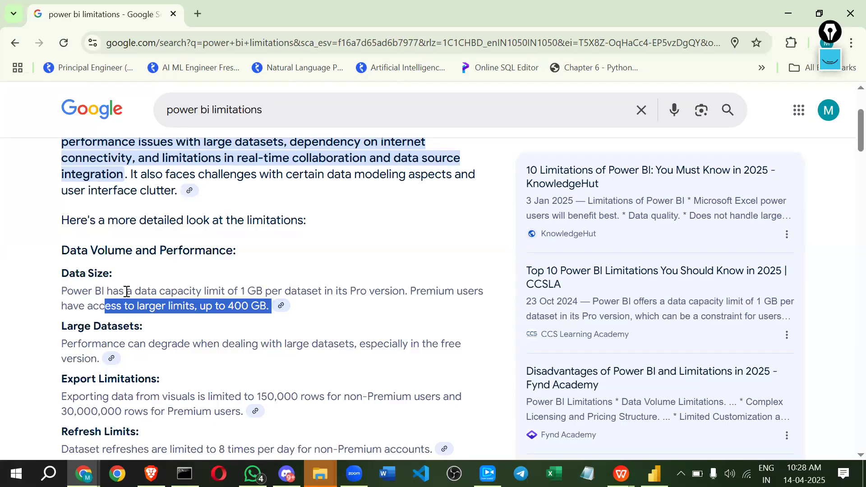
Reread the Data Size paragraph, highlighting it from "capacity limit" to the end, and clear the highlight
scroll(126, 293, down, 1)
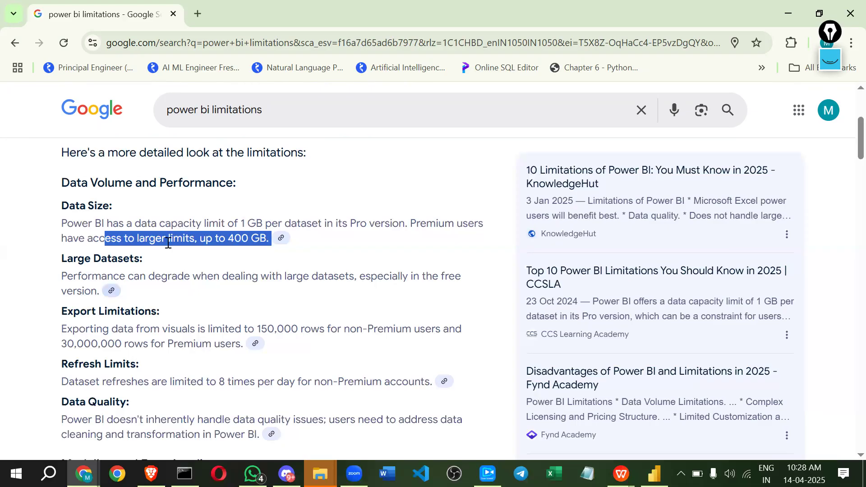
click(169, 228)
shift+click(265, 239)
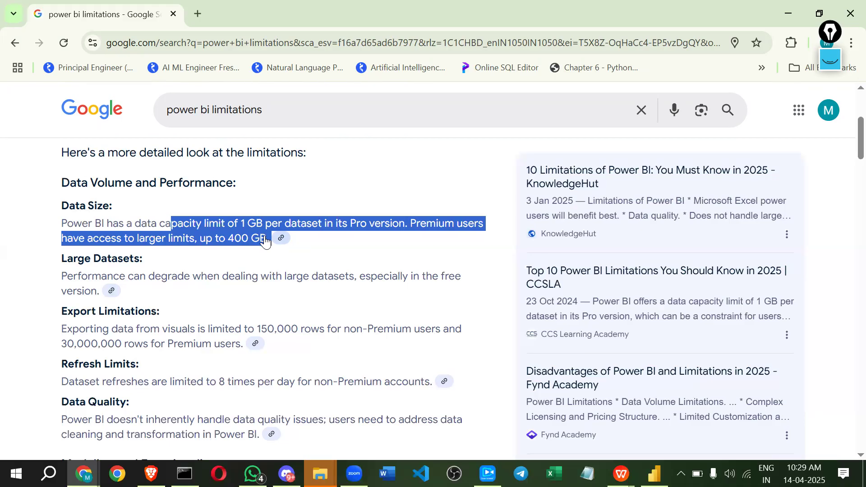
click(115, 220)
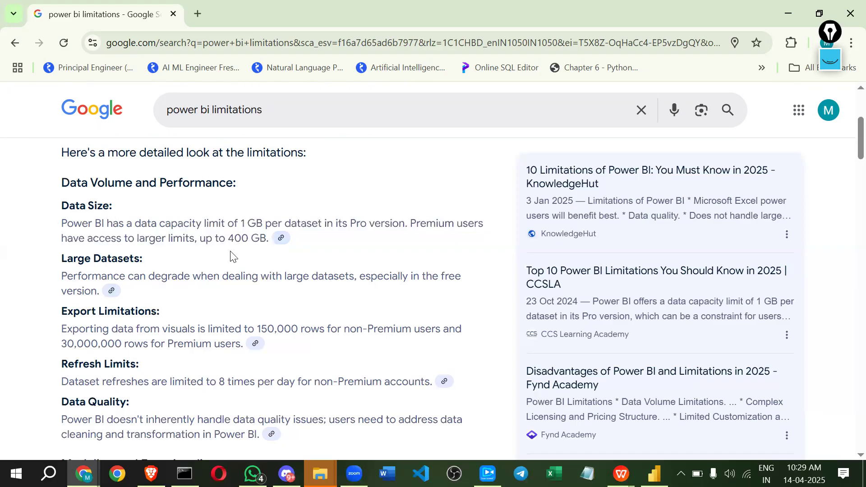
Examine the Refresh Limits entry, highlighting its heading and the part stating how often datasets can be refreshed
scroll(228, 255, down, 1)
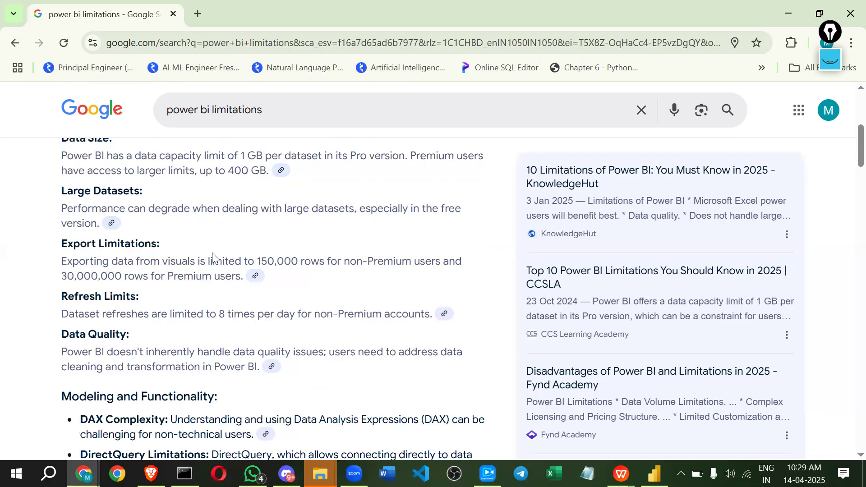
scroll(88, 241, down, 1)
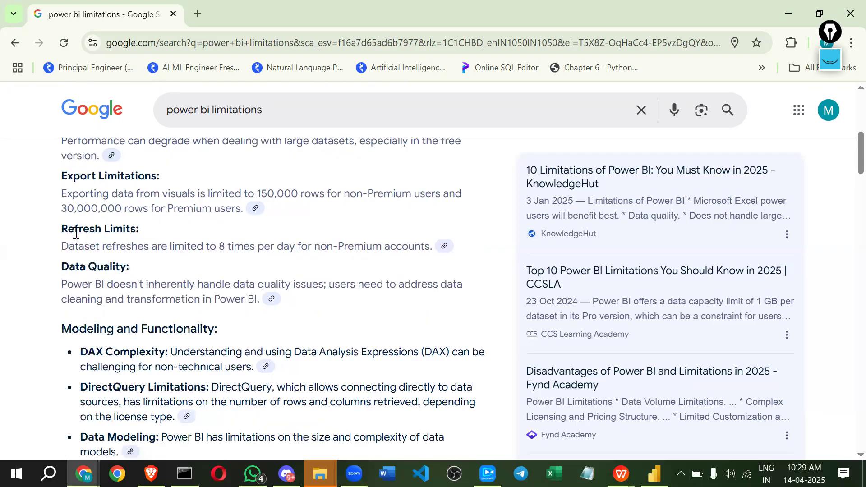
triple_click(150, 233)
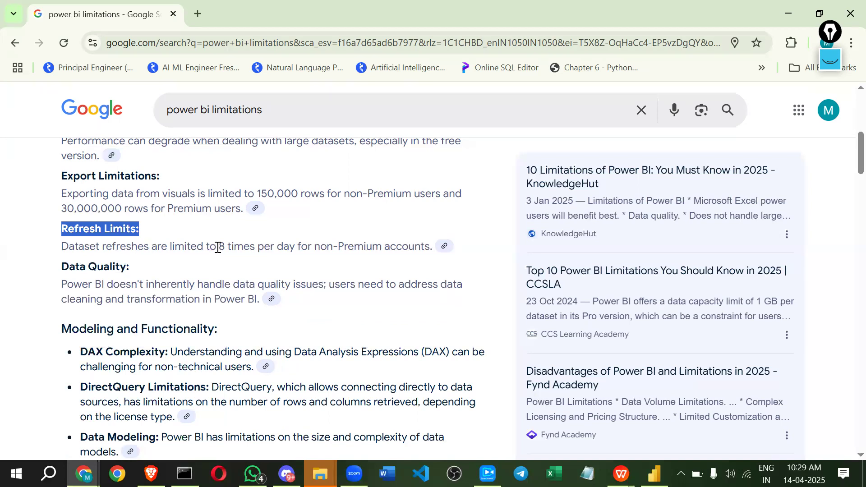
drag(112, 247, 259, 247)
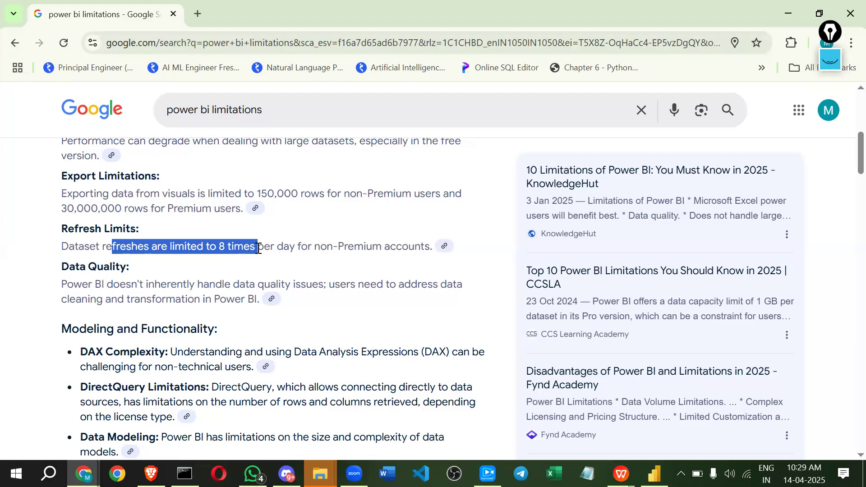
Review the Export Limitations entry, highlighting the row limits for non-Premium and Premium users
scroll(89, 252, up, 1)
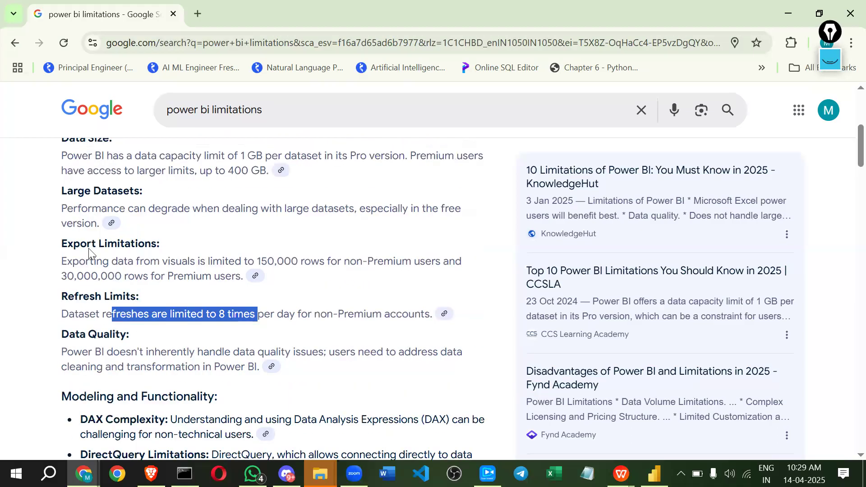
drag(62, 261, 103, 261)
mouse_move(293, 256)
mouse_down()
mouse_move(400, 257)
mouse_move(283, 255)
mouse_move(305, 257)
mouse_up()
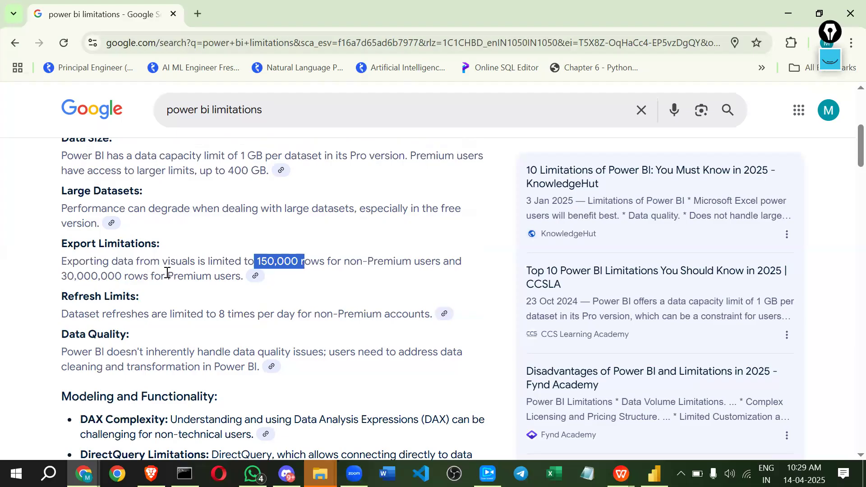
drag(215, 275, 165, 275)
drag(62, 276, 147, 275)
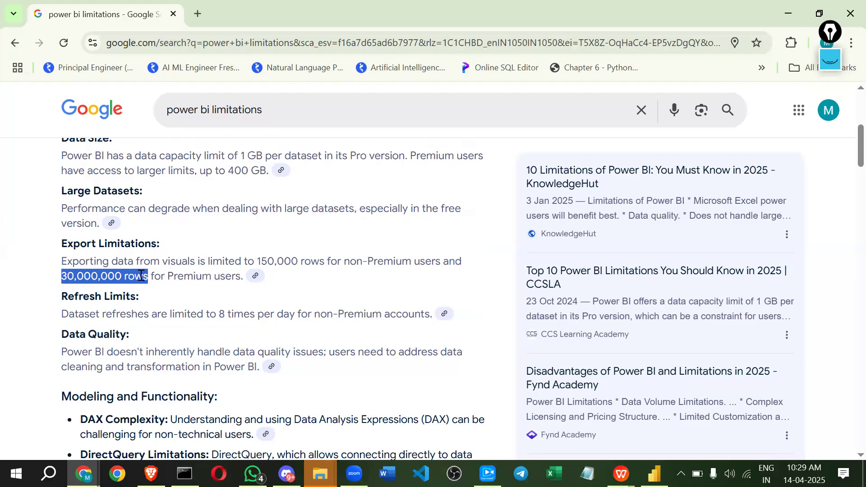
Look through the Modeling and Functionality limitations of the AI Overview, highlighting the section heading
scroll(104, 252, down, 1)
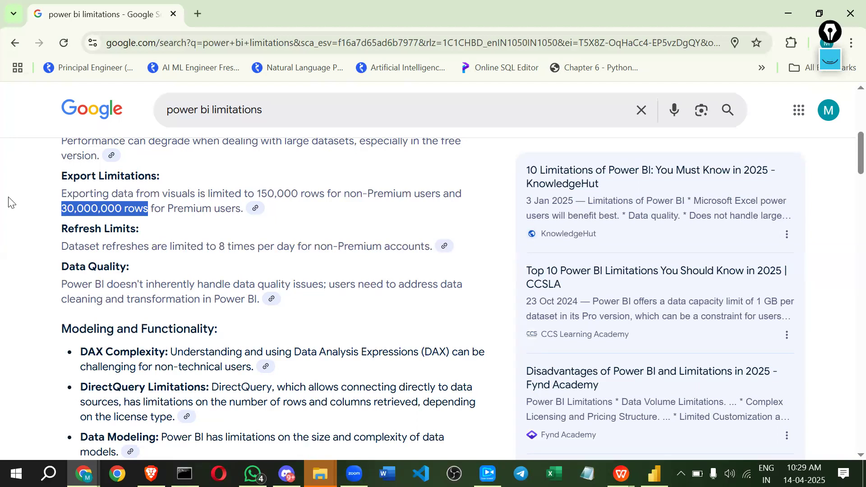
scroll(186, 200, down, 2)
triple_click(238, 199)
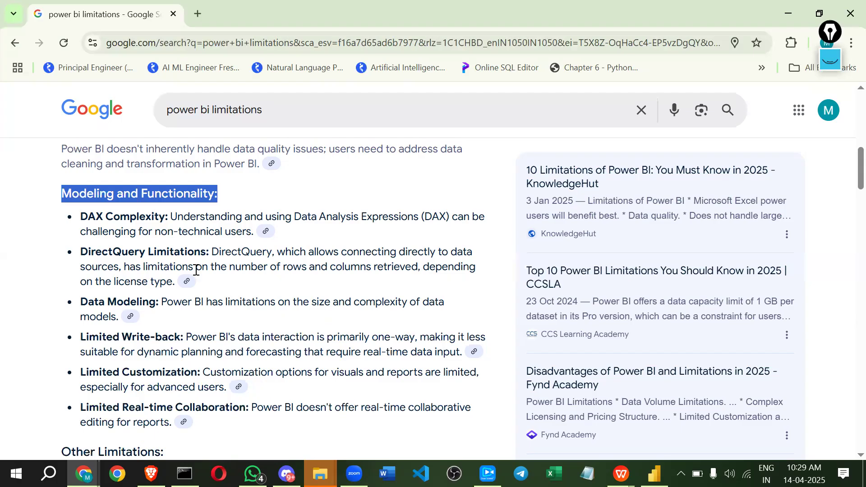
scroll(81, 287, down, 4)
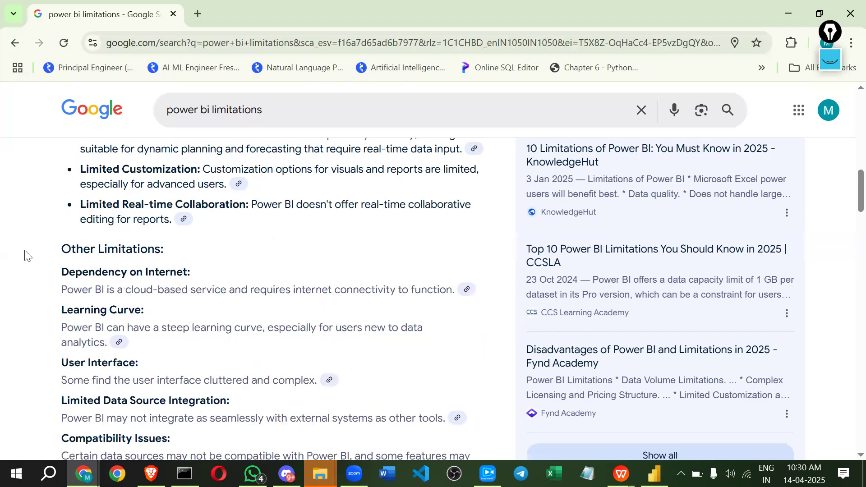
Read the Other Limitations section, highlighting the Dependency on Internet heading, and return to the summary at the start of the AI Overview
scroll(90, 206, down, 1)
triple_click(220, 201)
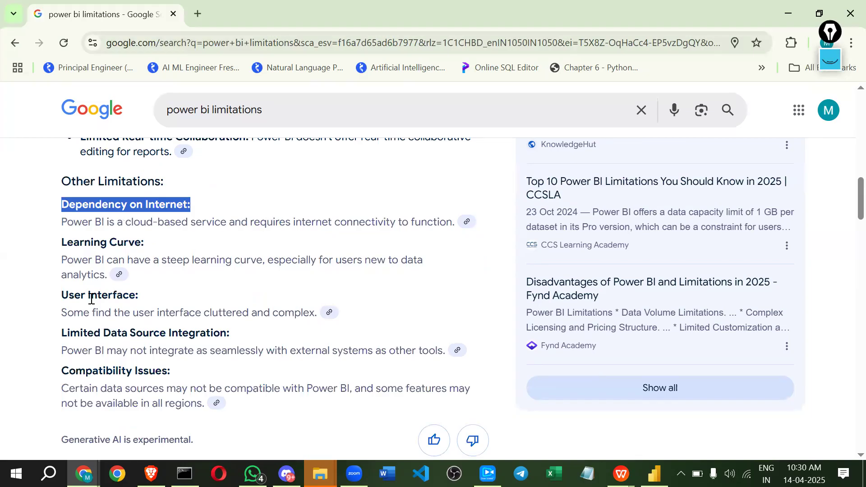
scroll(64, 367, down, 1)
scroll(41, 307, down, 1)
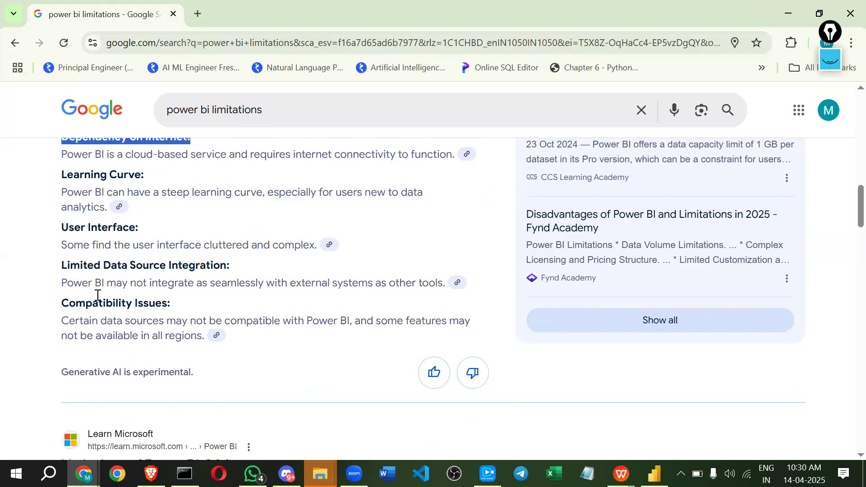
scroll(109, 270, up, 3)
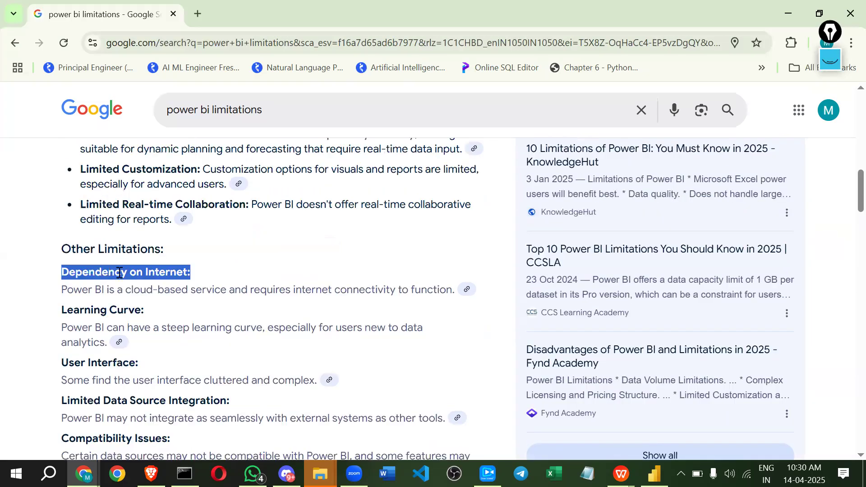
scroll(120, 268, up, 4)
scroll(114, 270, up, 5)
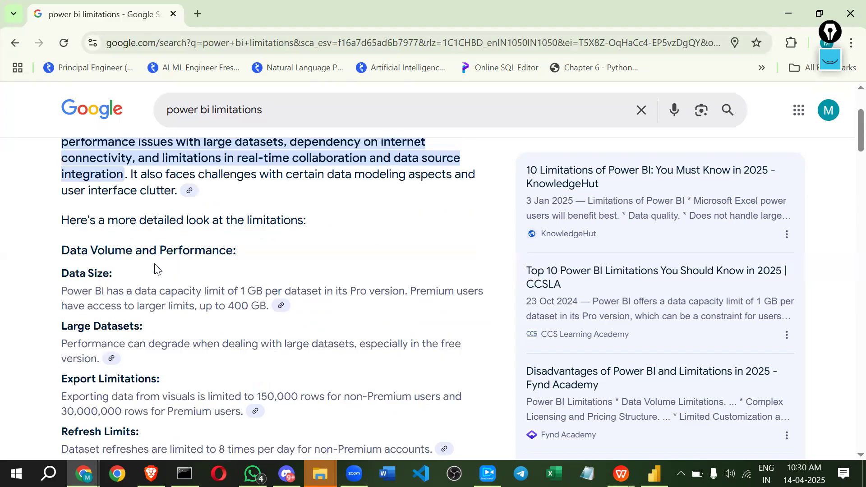
scroll(340, 226, up, 3)
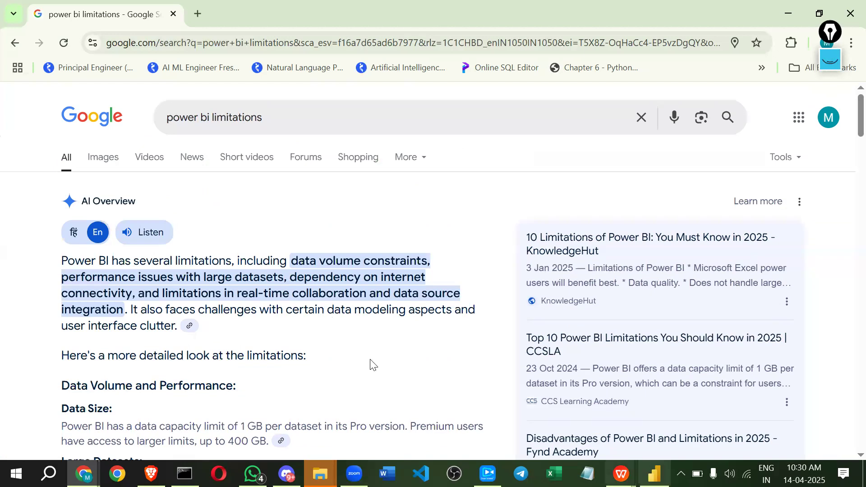
Switch to the class313 report in Power BI Desktop, show the formatting options, and move the area chart to the page's upper right, making it wider
key(alt+Tab)
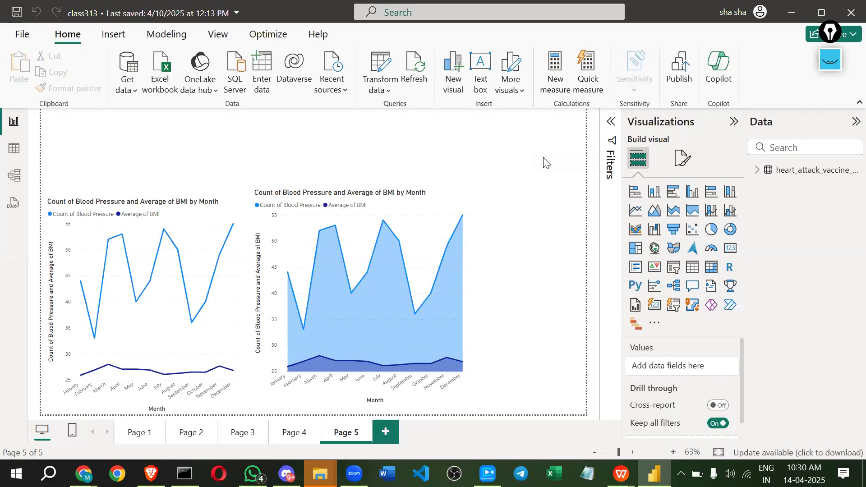
mouse_move(328, 196)
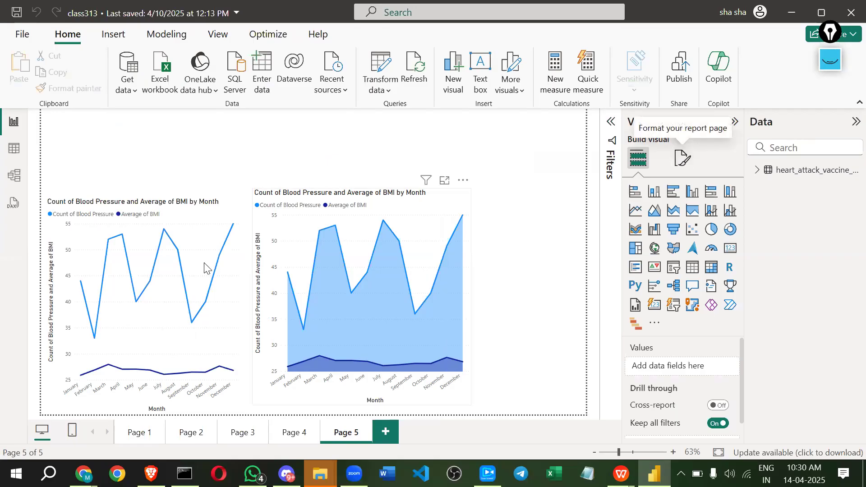
click(690, 166)
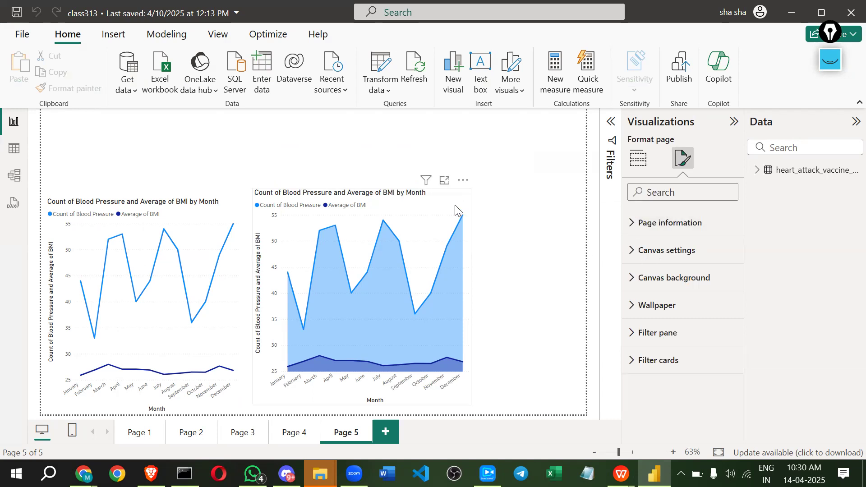
drag(434, 205, 477, 144)
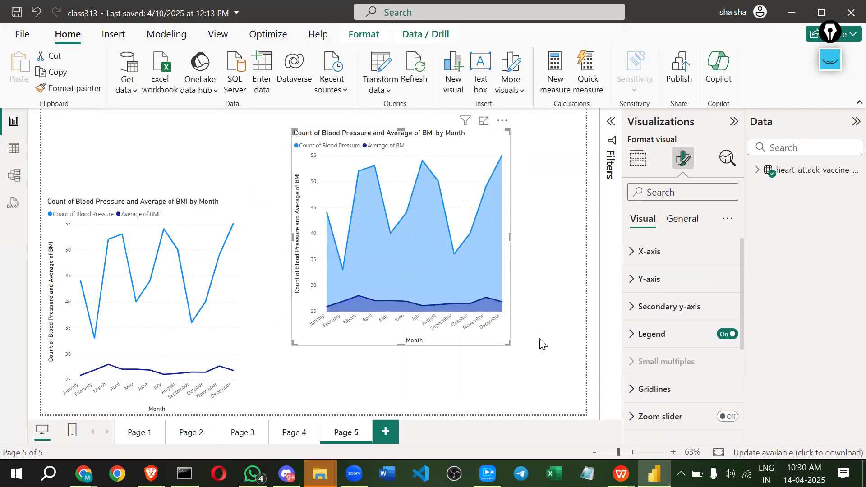
Turn on markers for the area chart after checking its other visual formatting options
scroll(679, 324, down, 1)
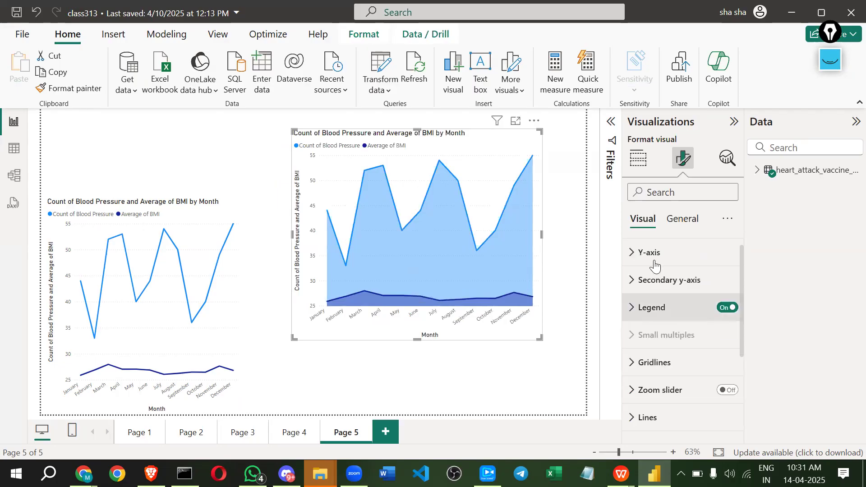
scroll(650, 294, up, 1)
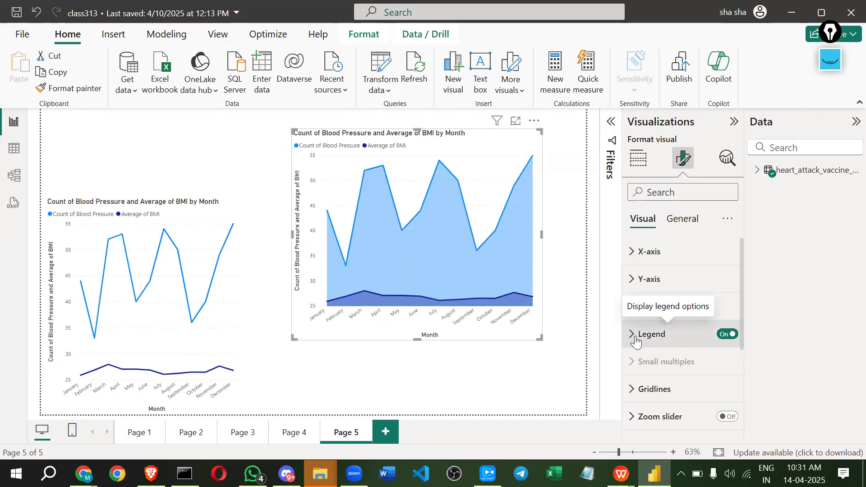
scroll(654, 374, down, 3)
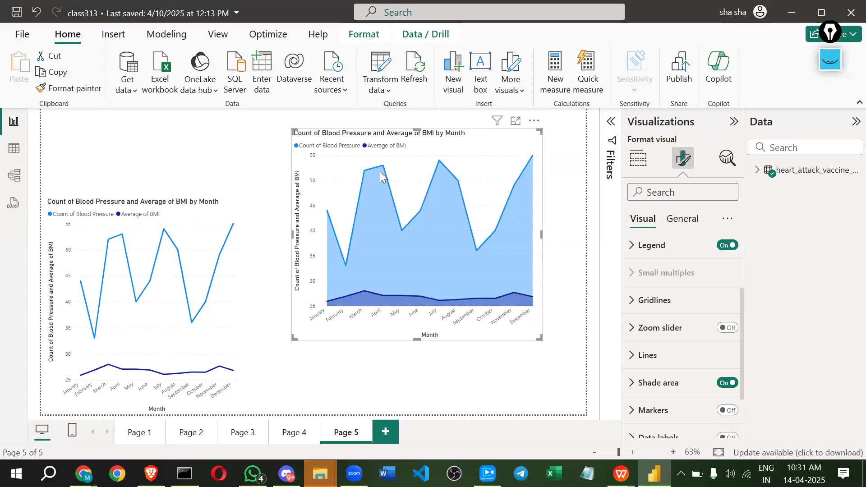
mouse_move(384, 171)
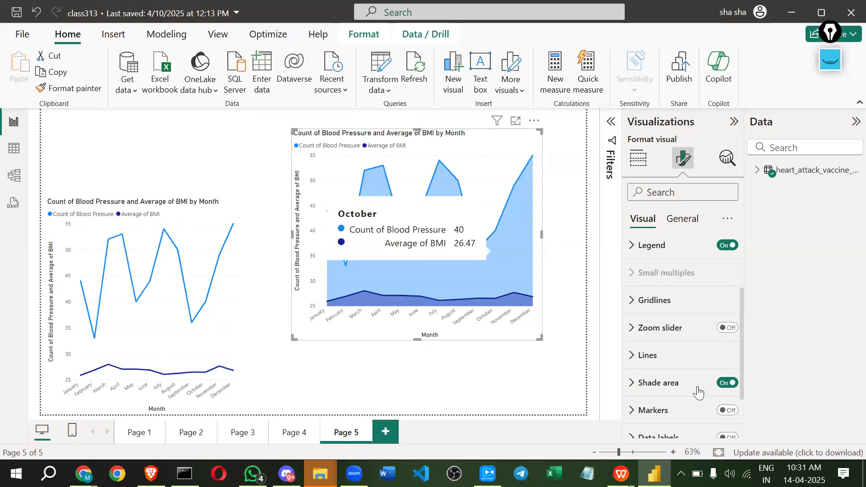
click(727, 410)
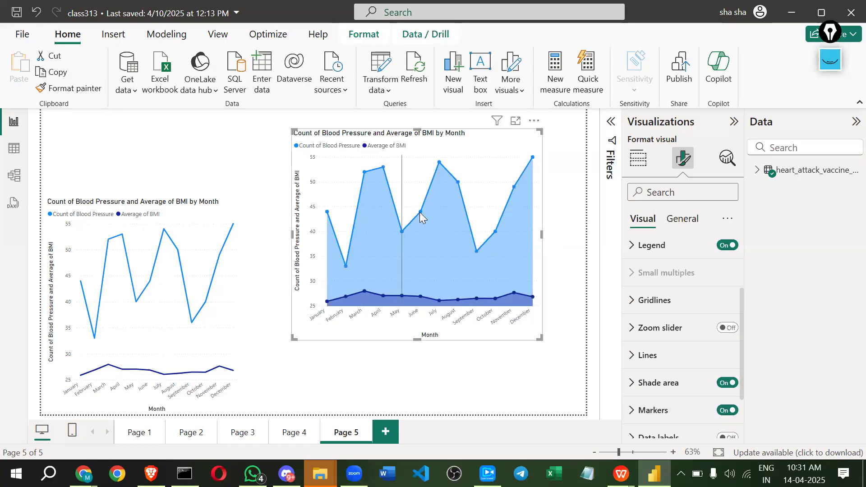
Set the default color of the area chart's markers to dark grey
scroll(635, 343, down, 2)
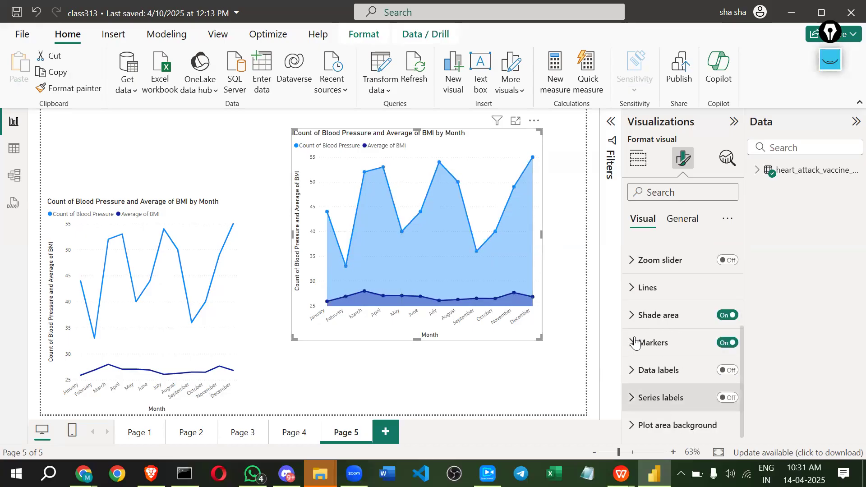
click(635, 342)
scroll(667, 361, down, 4)
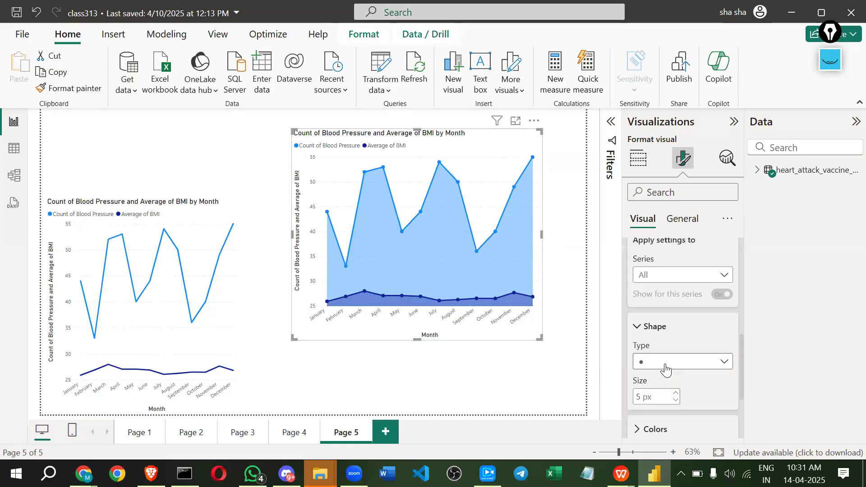
scroll(643, 367, down, 2)
click(644, 364)
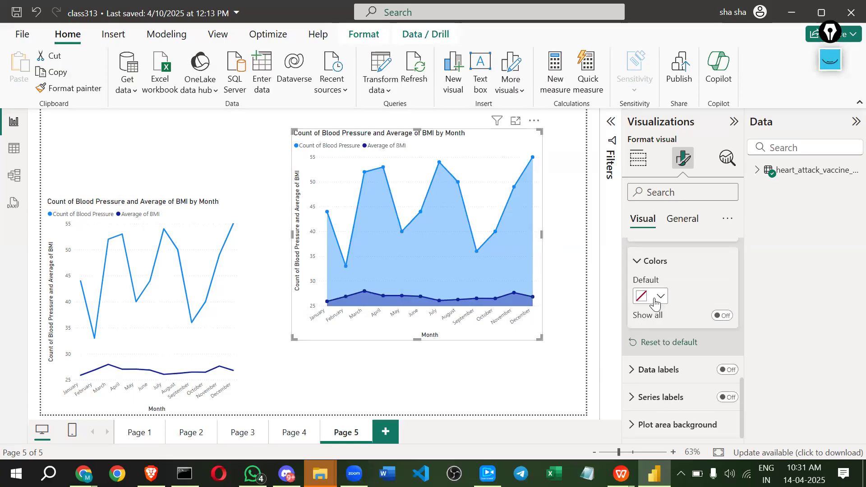
click(658, 296)
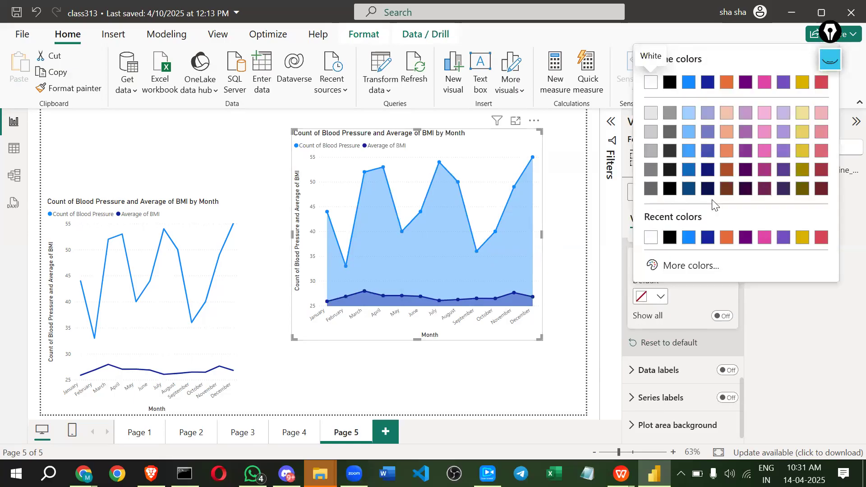
click(669, 157)
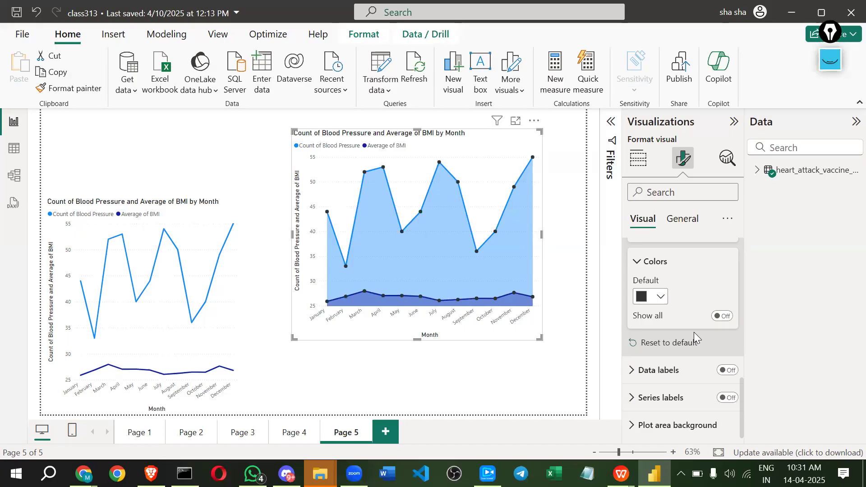
Change the area chart's marker shape to a triangle and look over the remaining marker settings
scroll(672, 338, up, 3)
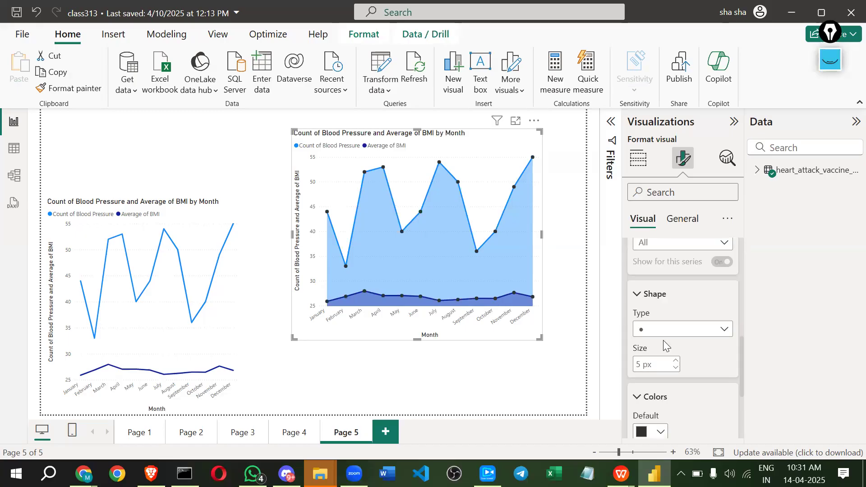
click(650, 331)
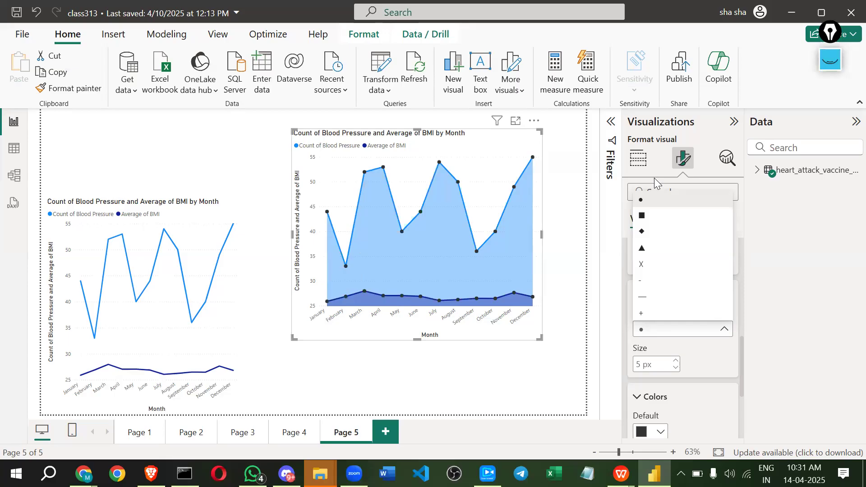
click(646, 254)
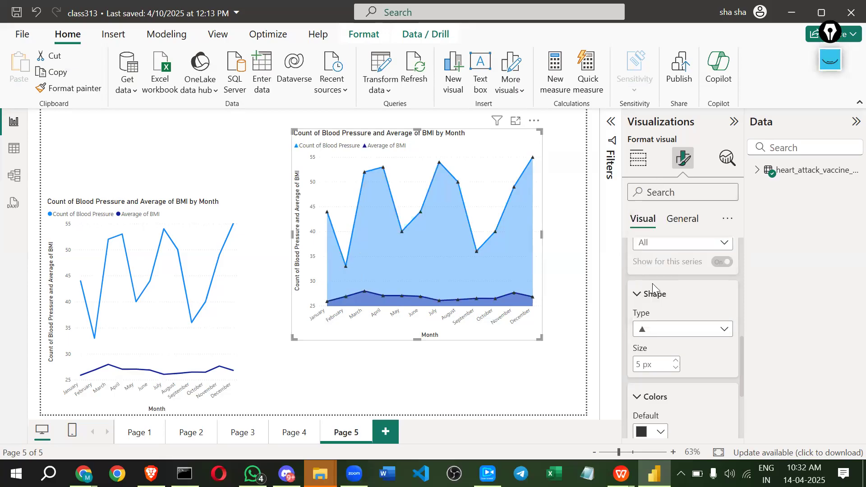
scroll(648, 291, down, 3)
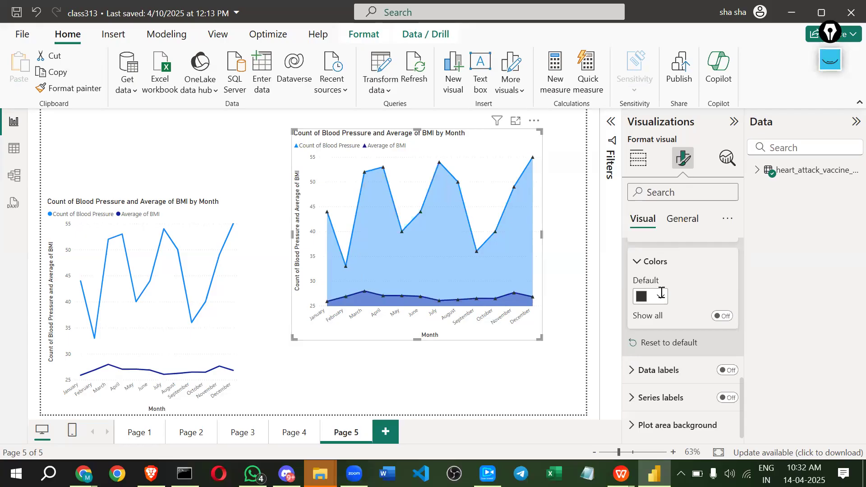
scroll(662, 293, up, 2)
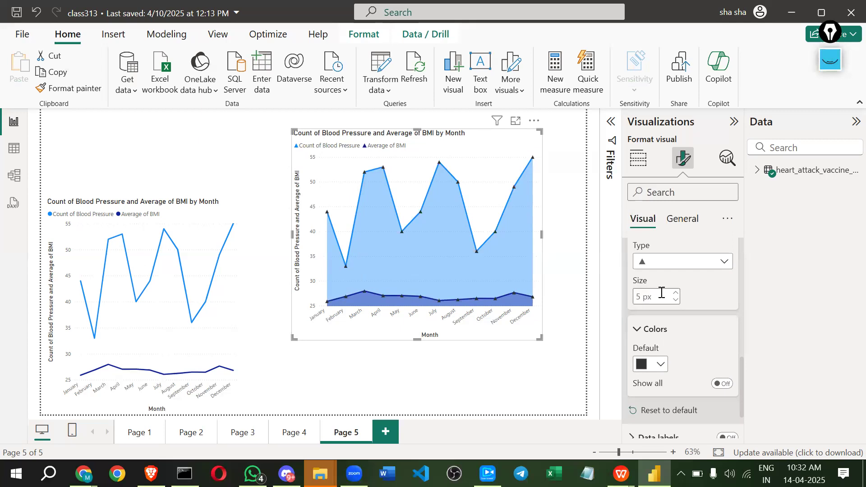
Outline the area chart with a freehand frame using the on-screen annotation pen
click(827, 67)
click(825, 224)
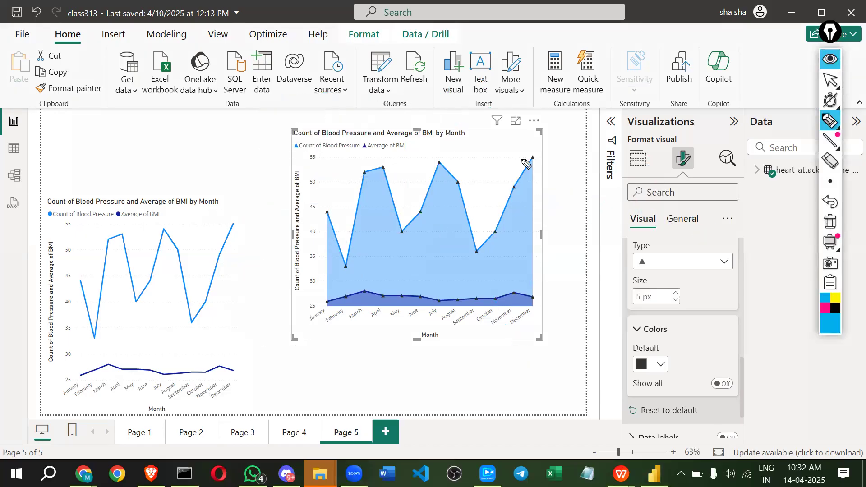
mouse_move(272, 189)
mouse_down()
mouse_move(374, 130)
mouse_move(544, 138)
mouse_up()
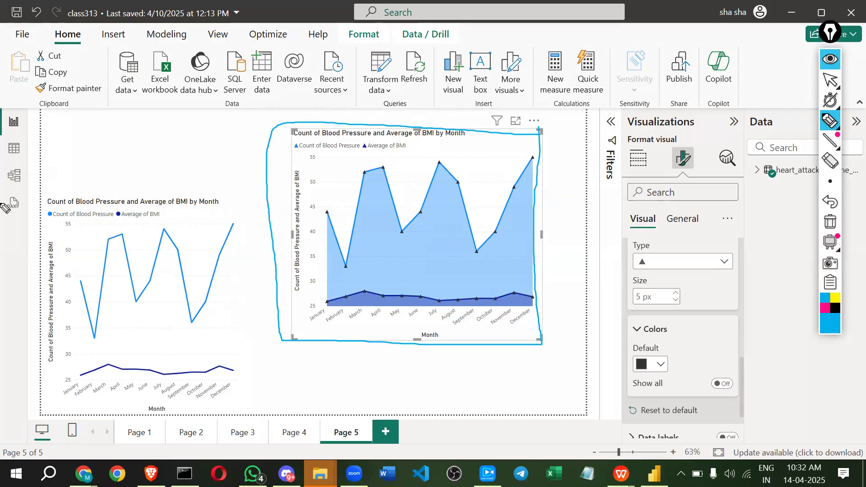
Sketch an arrow leading to two labelled boxes in the empty area above the line chart, underline them, and close the annotation tools
mouse_move(66, 147)
mouse_down()
mouse_move(86, 146)
mouse_move(79, 157)
mouse_move(118, 163)
mouse_move(99, 165)
mouse_up()
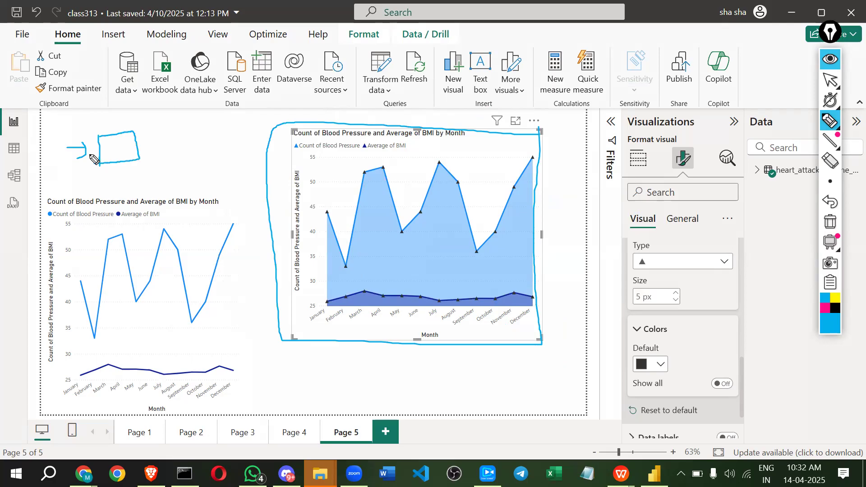
click(109, 143)
mouse_move(109, 143)
mouse_down()
mouse_move(131, 147)
mouse_move(128, 139)
mouse_move(172, 128)
mouse_move(150, 157)
mouse_move(148, 130)
mouse_move(158, 143)
mouse_up()
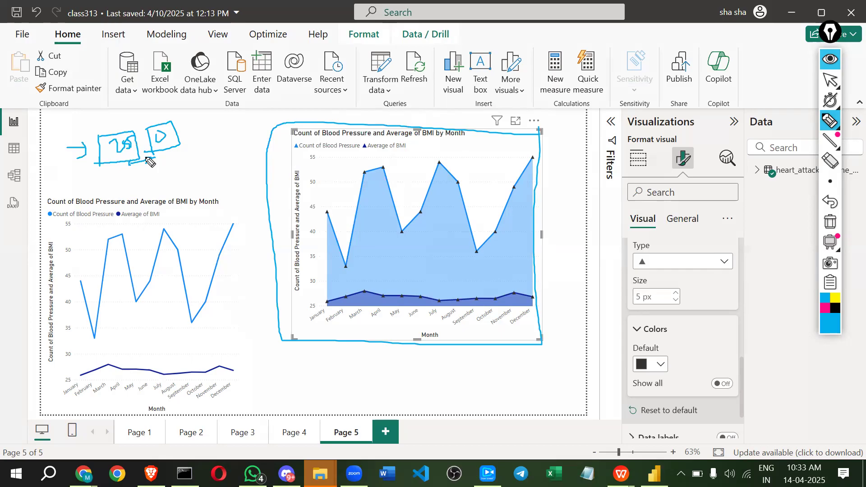
drag(128, 173, 161, 159)
click(829, 62)
Switch to the Brave browser, search for "color pallate" in a new tab, and open the Coolors site without its What's new dialog
key(alt+Tab)
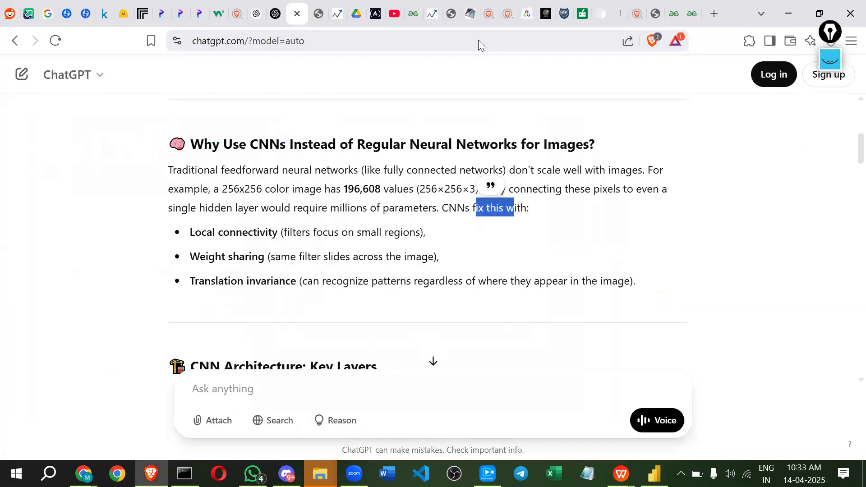
key(ctrl+t)
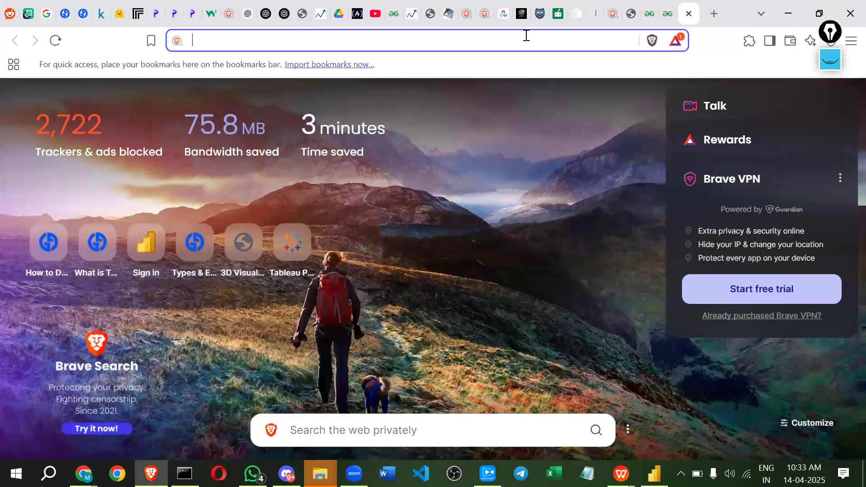
text(color)
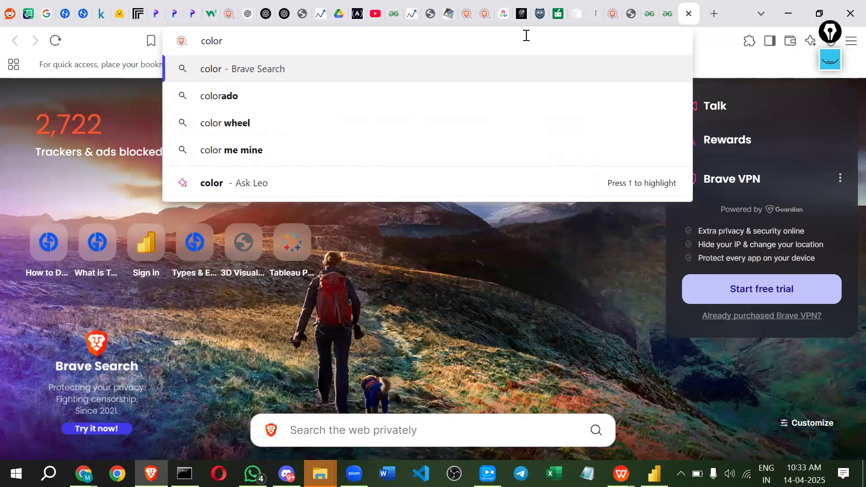
text( pallate)
key(Return)
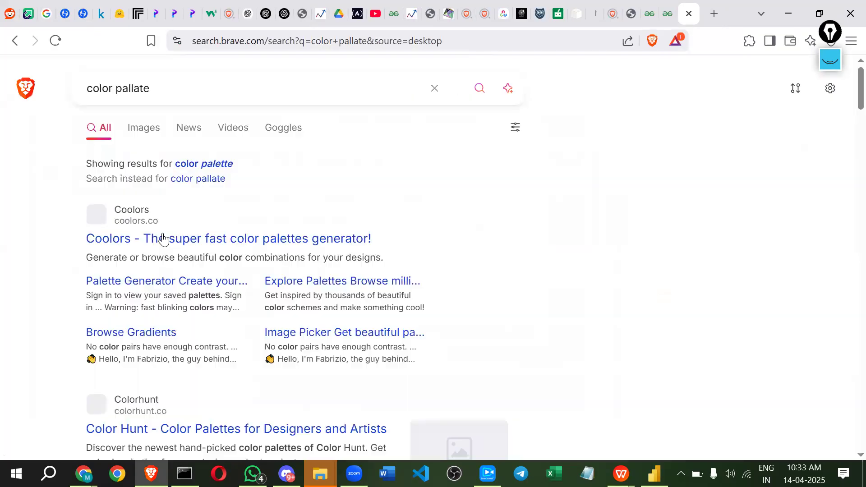
click(163, 238)
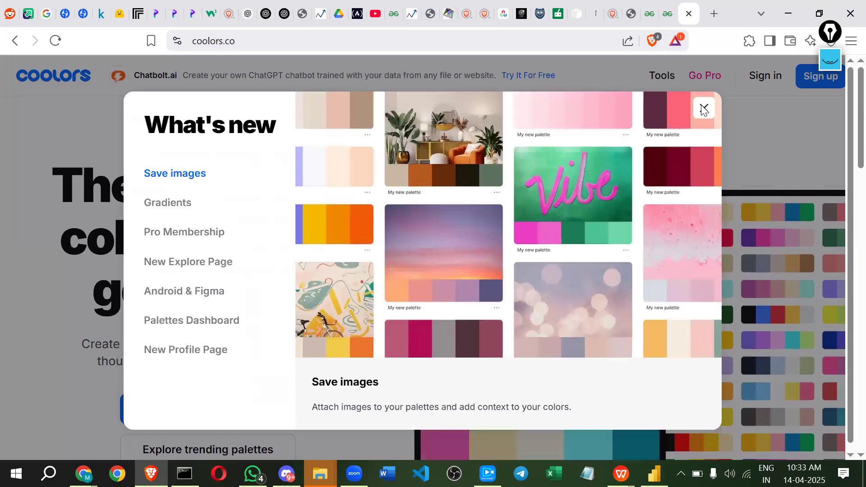
key(Escape)
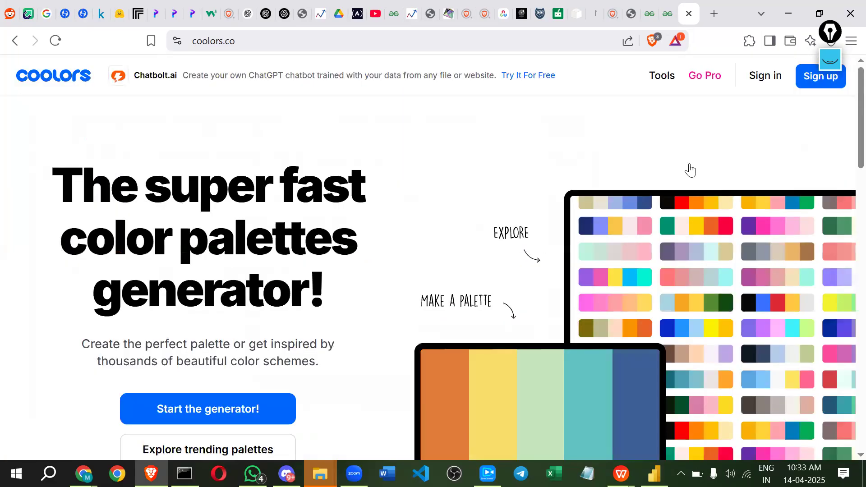
Open the trending color palettes page on Coolors and look over the first palettes
scroll(690, 168, down, 5)
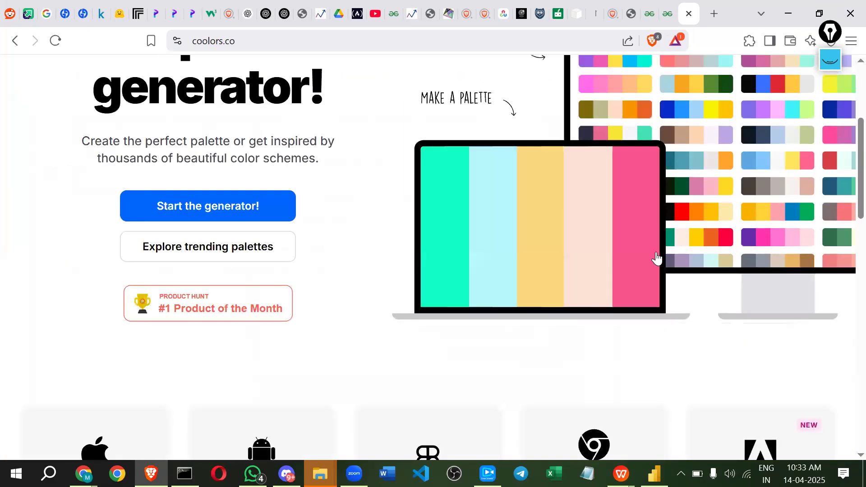
key(F5)
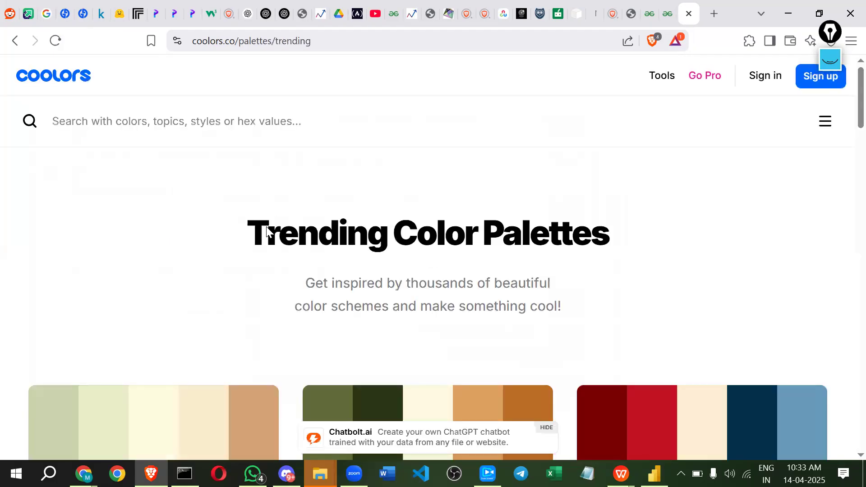
scroll(197, 191, down, 5)
scroll(270, 311, up, 2)
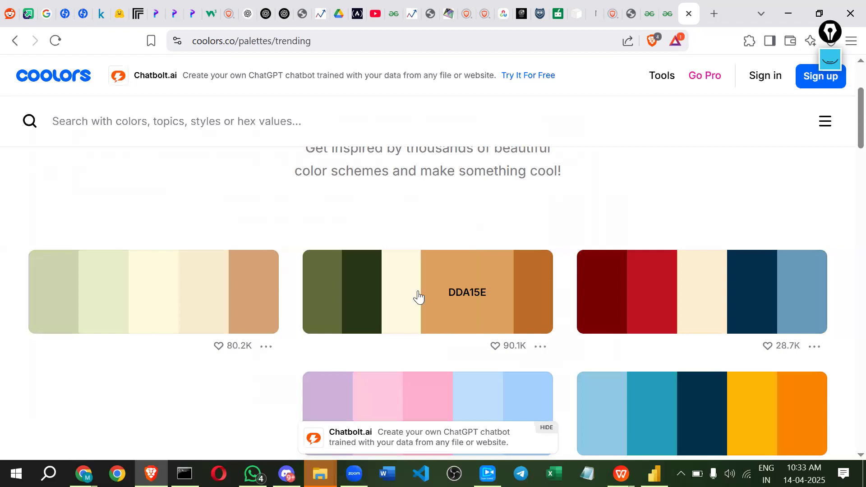
Copy the cream color from the first trending palette and a dark purple swatch from a palette further down
click(186, 283)
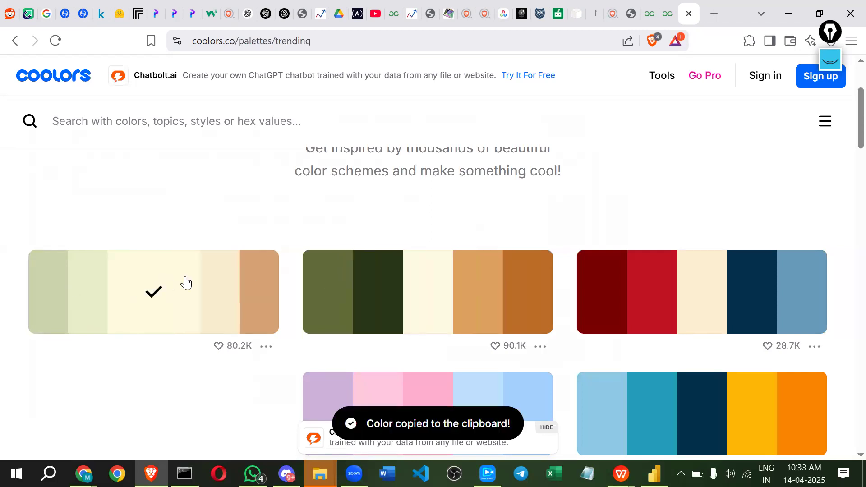
scroll(153, 280, up, 3)
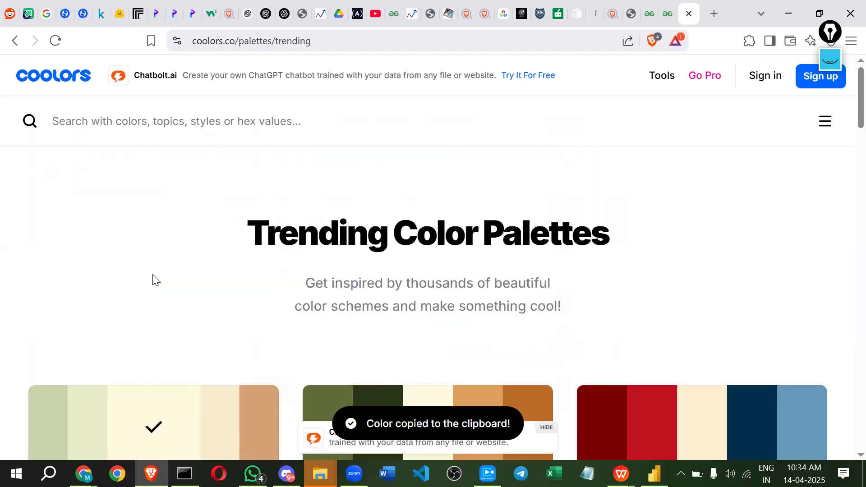
scroll(368, 159, down, 1)
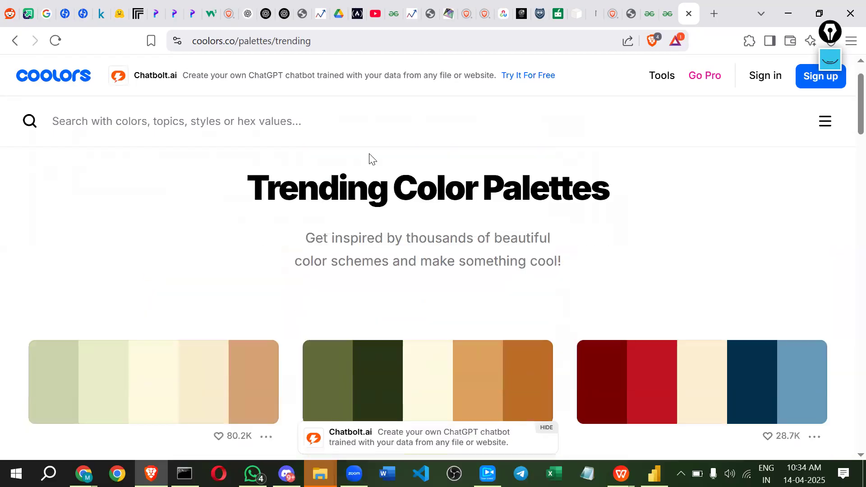
scroll(333, 168, down, 9)
scroll(350, 164, down, 7)
click(351, 164)
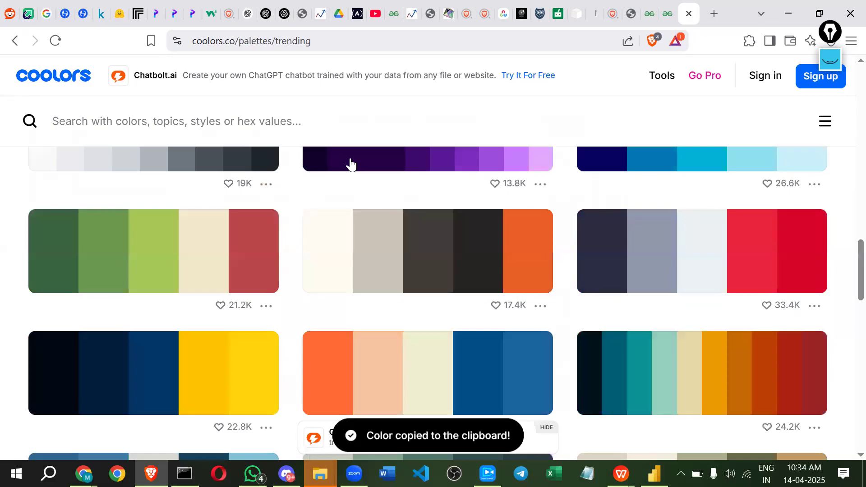
Search the web for "rgb color" and open the RGB Color Picker site
click(315, 34)
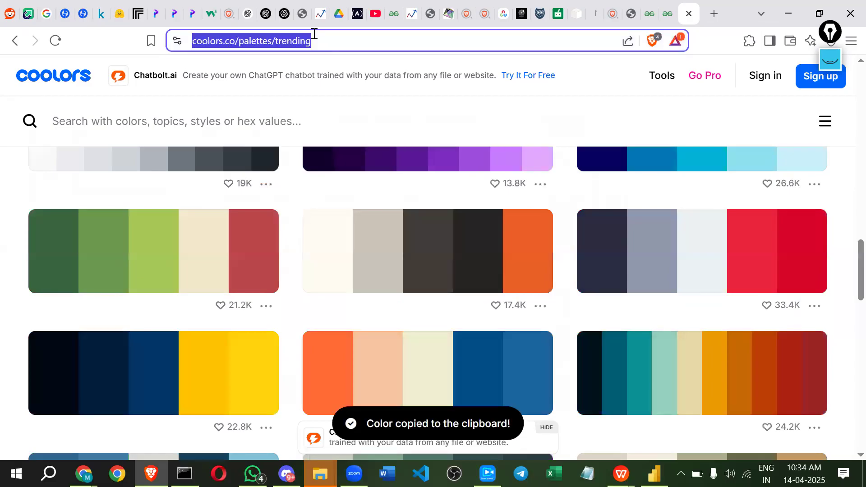
text(rgb )
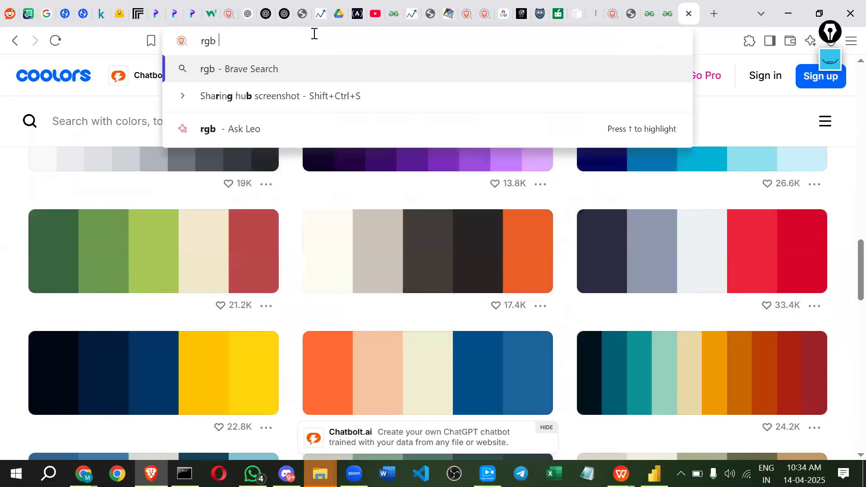
text(color)
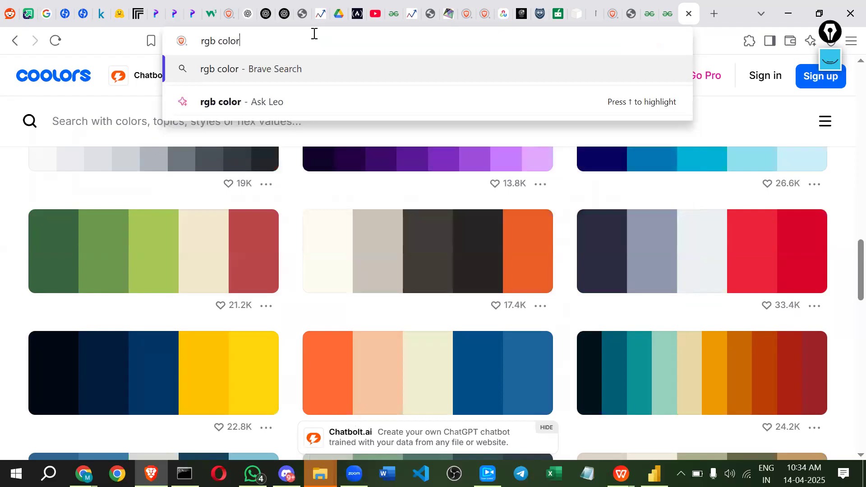
key(Return)
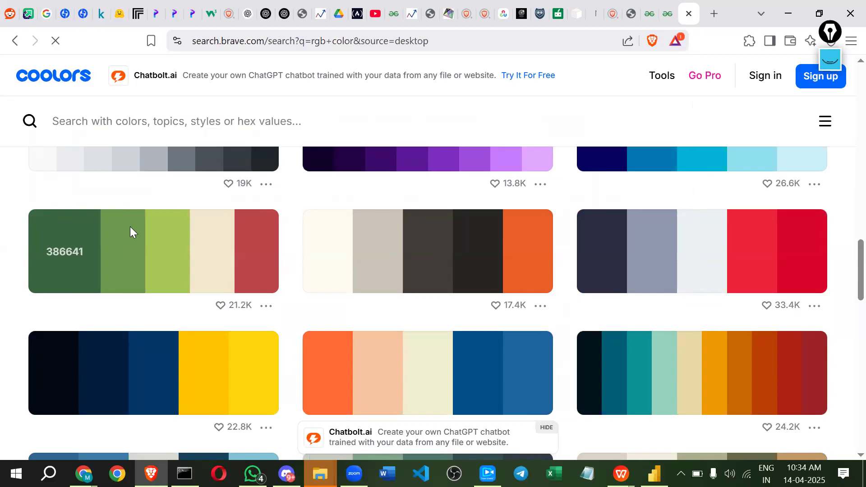
scroll(227, 271, down, 3)
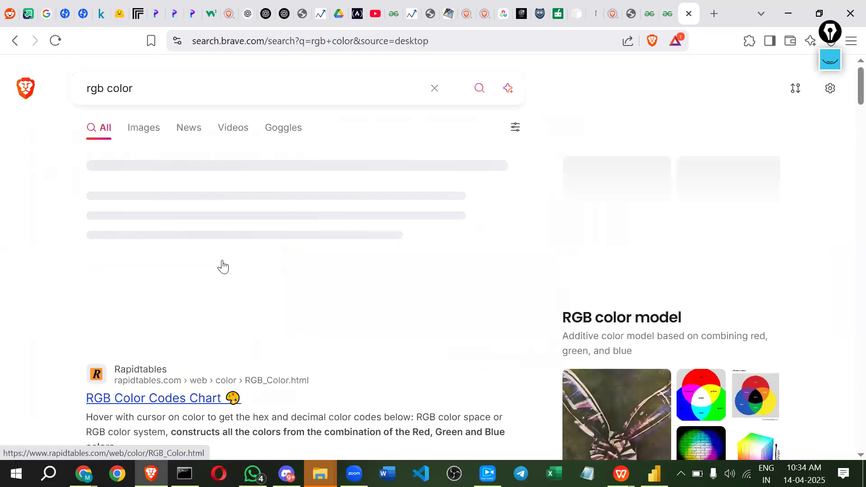
click(166, 383)
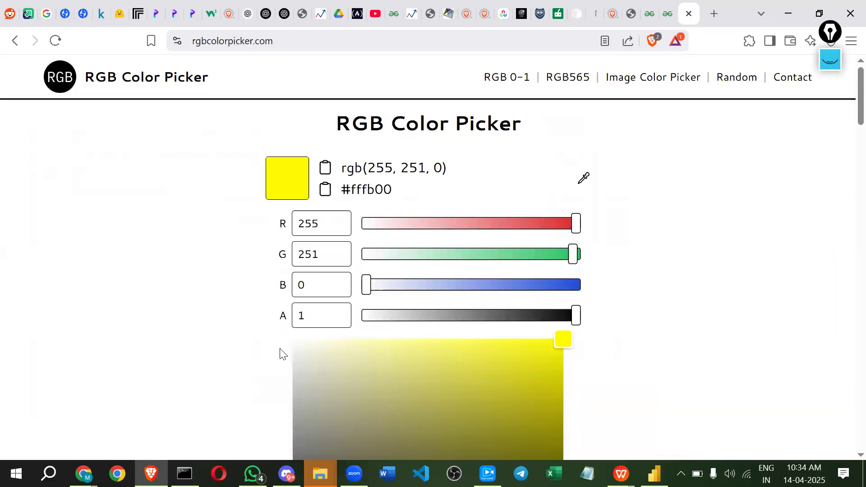
Set the color picker's channels to red 166, green 169 and blue 255
scroll(521, 290, down, 1)
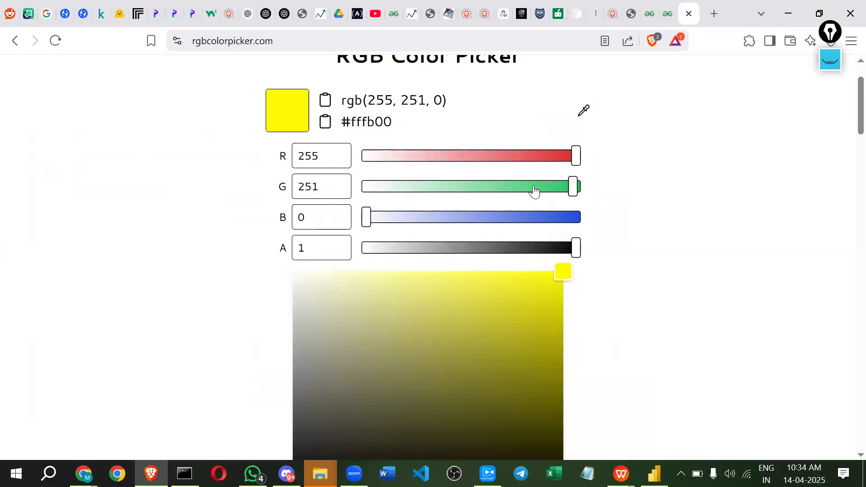
click(520, 192)
click(505, 186)
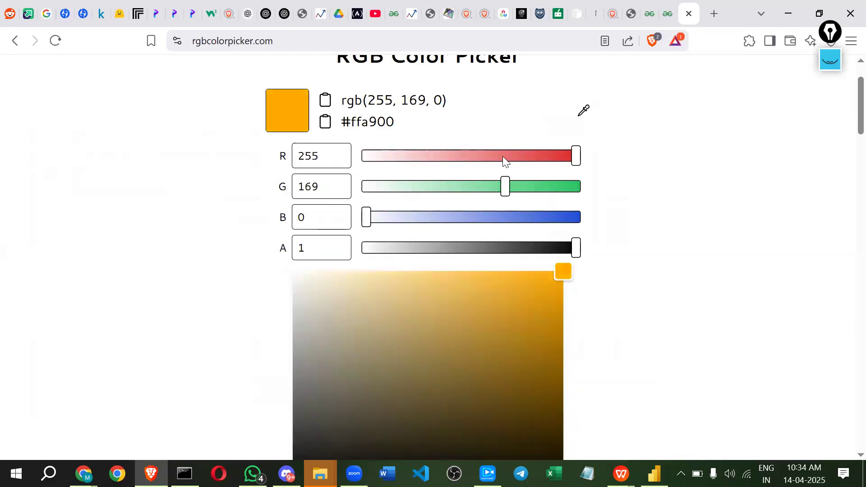
click(502, 156)
click(500, 219)
drag(342, 220, 330, 219)
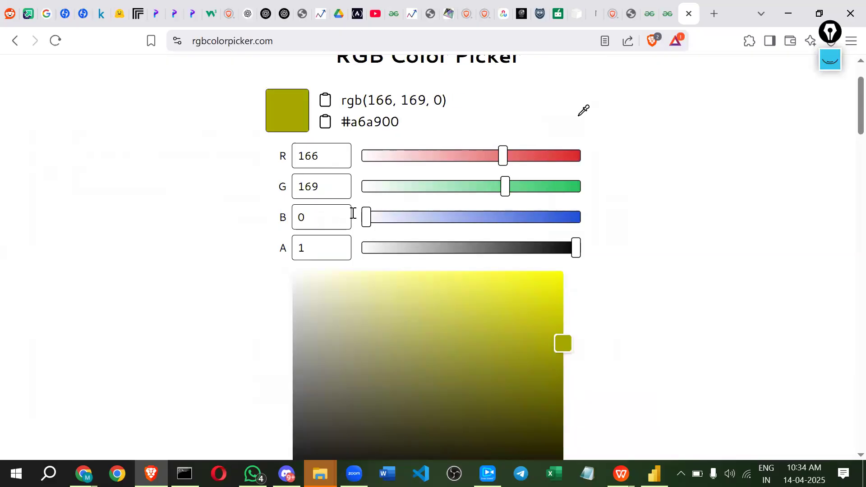
double_click(438, 100)
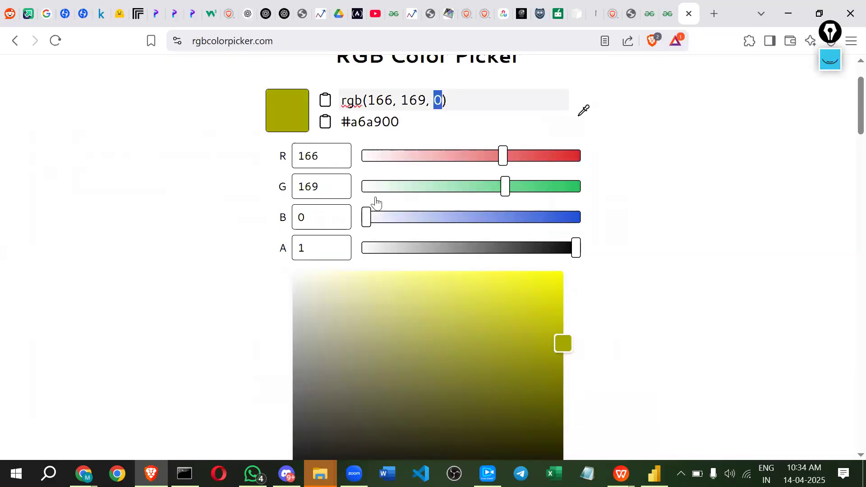
drag(516, 224, 621, 230)
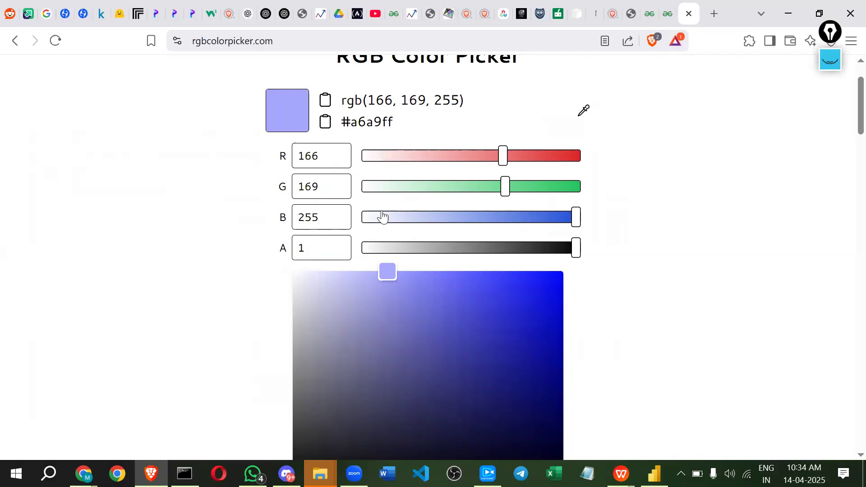
Change the picker's red channel to 134 and its green channel to 254
scroll(376, 219, up, 2)
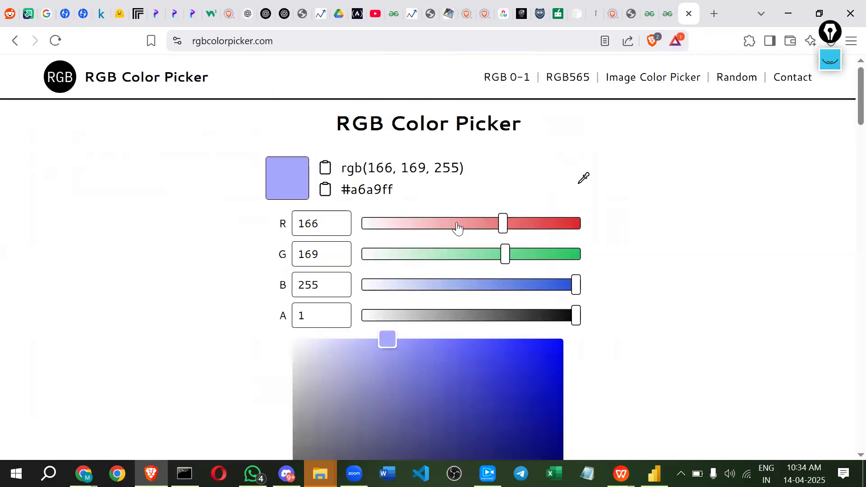
click(491, 226)
click(477, 230)
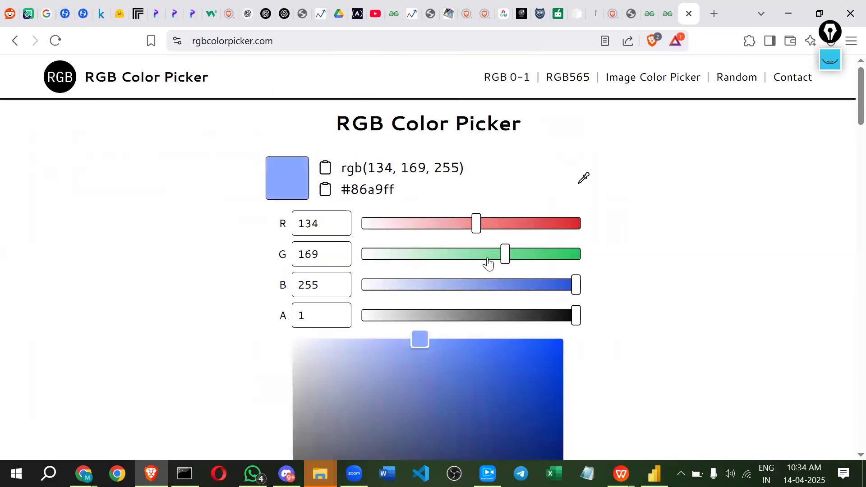
click(576, 255)
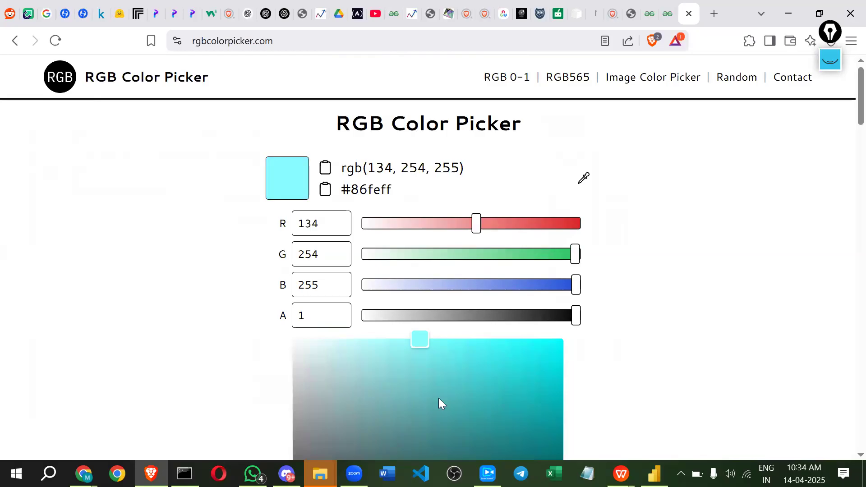
Switch to the Power BI report and draw several vertical lines across the area chart with the annotation pen
key(alt+Tab)
click(576, 153)
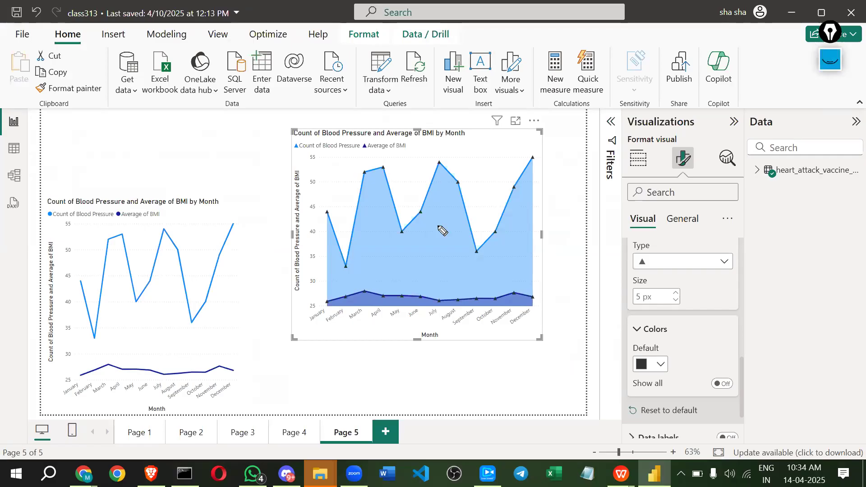
key(ctrl+shift+1)
drag(338, 124, 341, 301)
drag(385, 150, 373, 357)
drag(435, 126, 431, 342)
drag(475, 141, 466, 309)
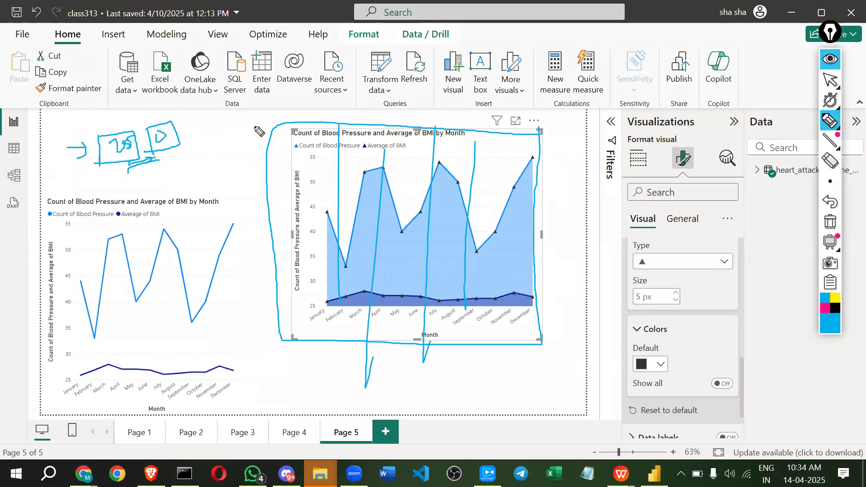
Draw horizontal pen lines across the area chart to form a grid with the vertical ones
drag(256, 145, 506, 162)
drag(270, 198, 512, 198)
drag(288, 235, 516, 238)
drag(413, 282, 537, 282)
drag(284, 313, 547, 321)
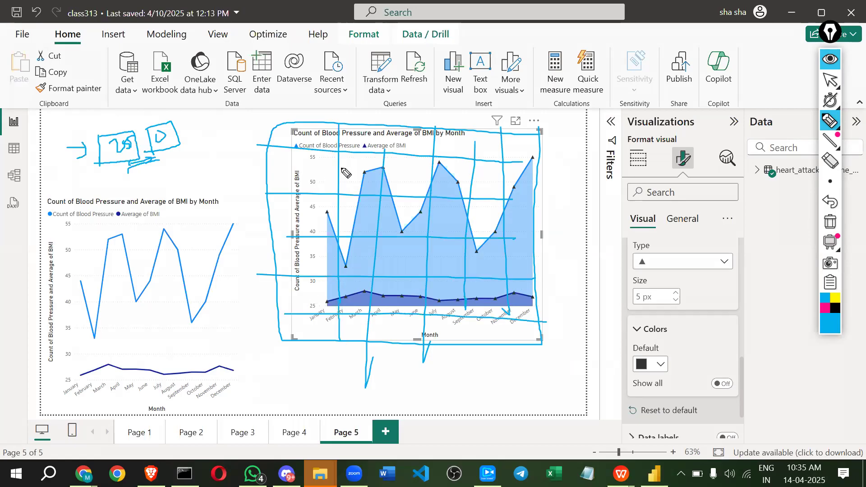
Mark a grid cell near the area chart's legend with pen strokes, and hide the annotations and pen tools
drag(386, 124, 384, 167)
drag(351, 137, 412, 139)
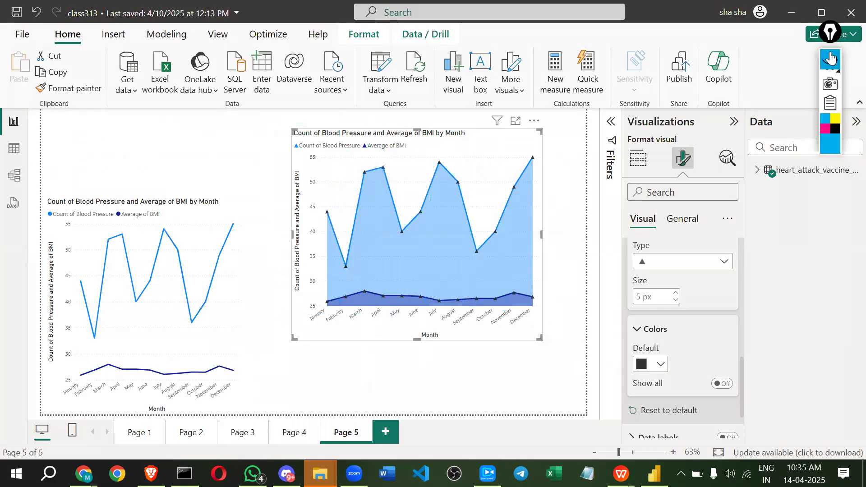
click(830, 57)
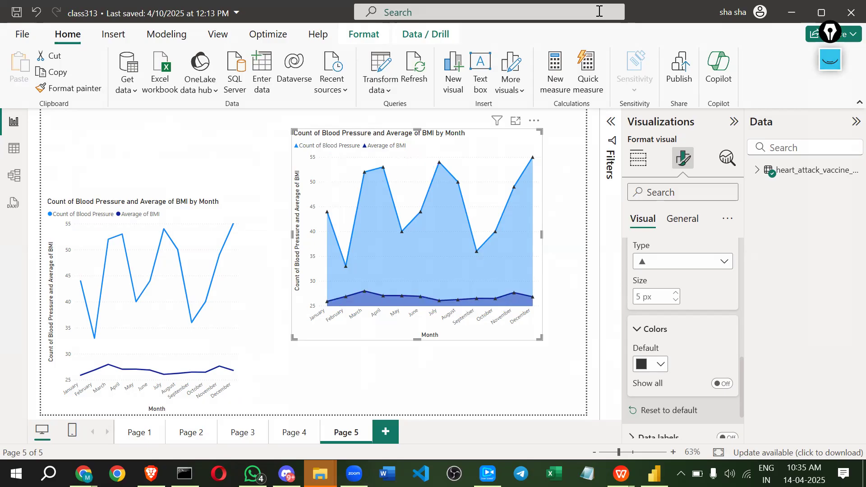
Switch to the Brave browser and search the web for "image array number"
key(alt+Tab)
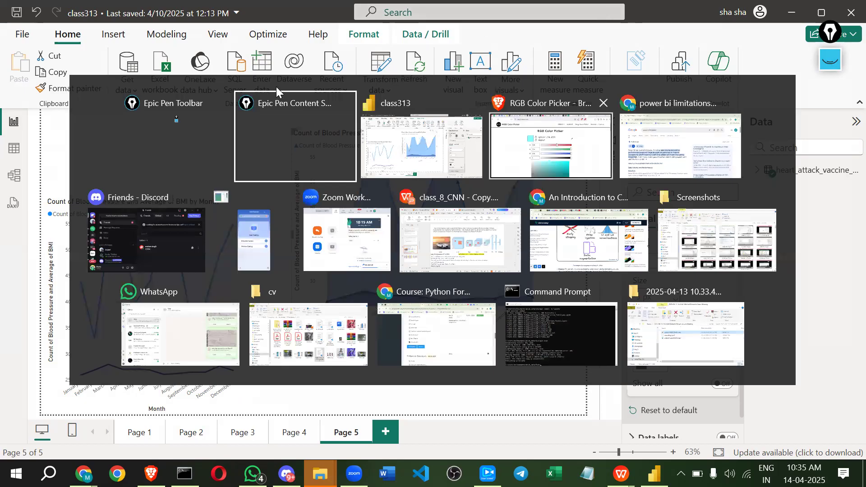
key(Tab)
key(Tab)
click(316, 40)
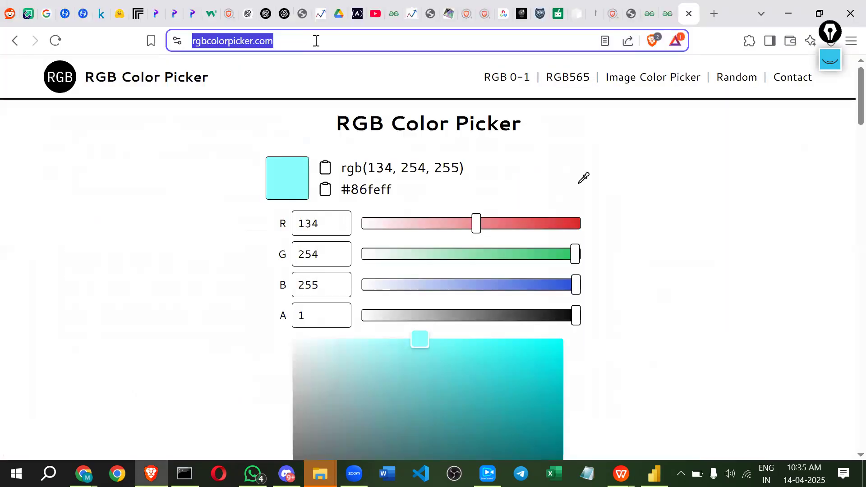
text(image)
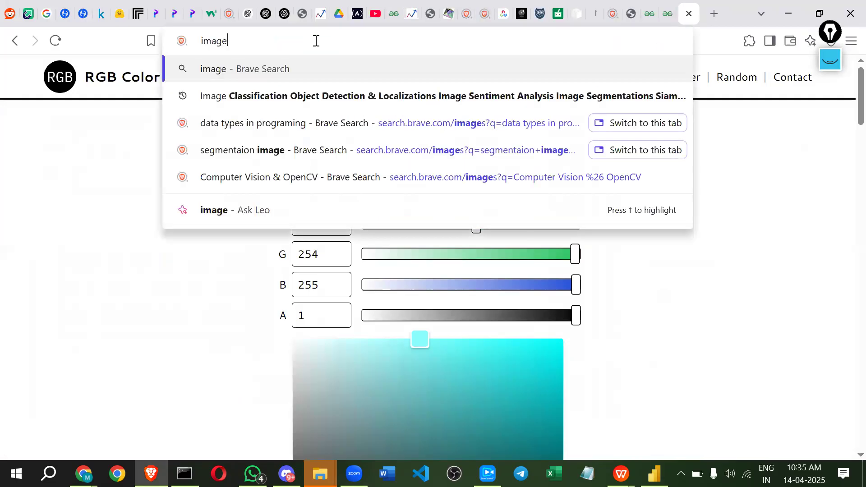
text( arra)
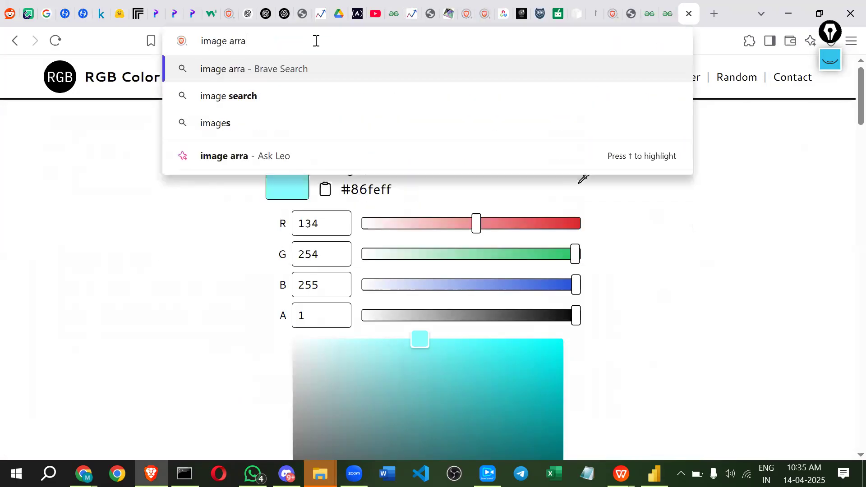
text(y)
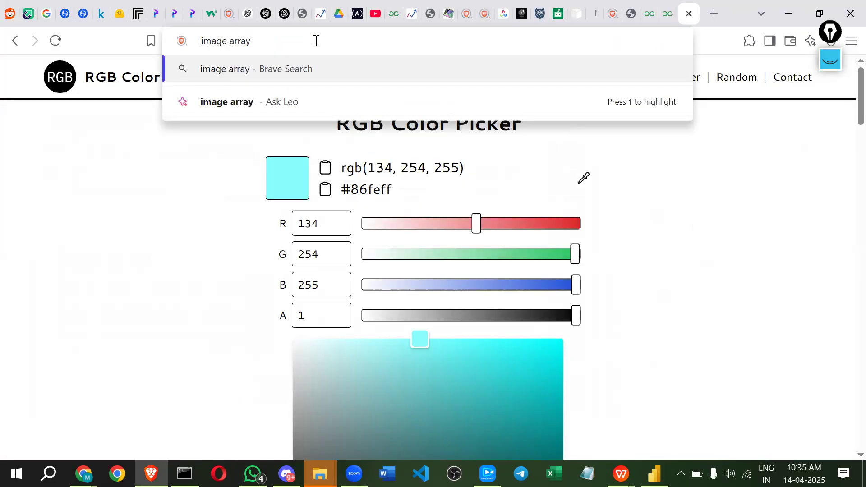
text( number)
key(Return)
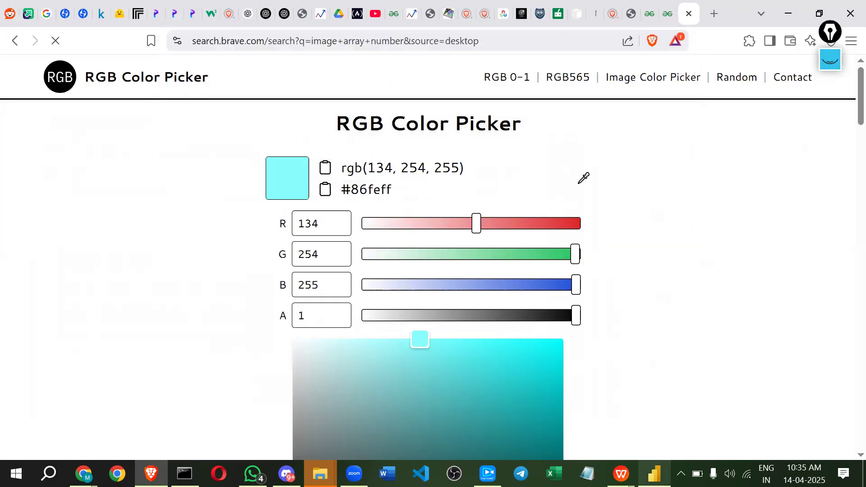
Switch to the class_8_CNN - Copy.pptx presentation in WPS Office and look through its slides for an illustration of image pixel values
click(621, 474)
click(626, 421)
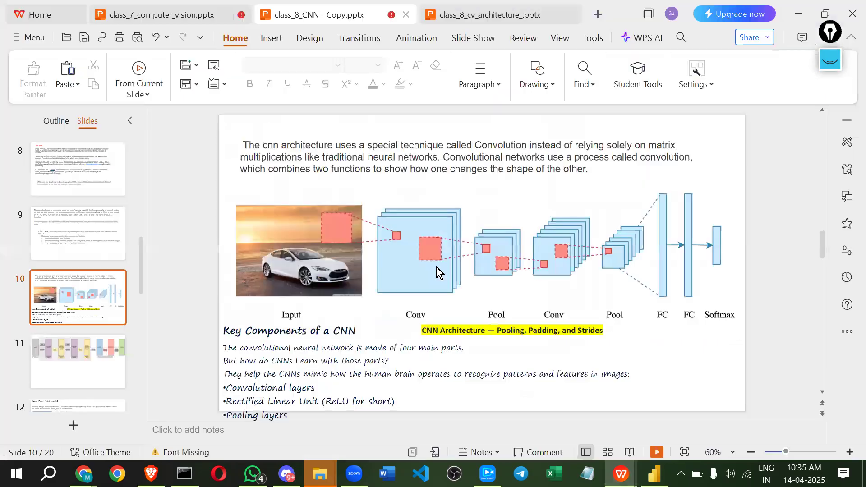
scroll(436, 271, up, 3)
scroll(435, 270, up, 1)
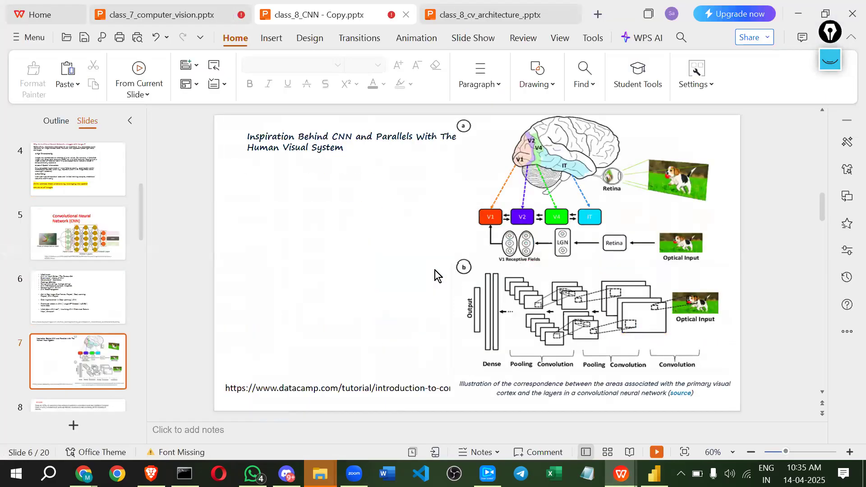
scroll(435, 270, down, 5)
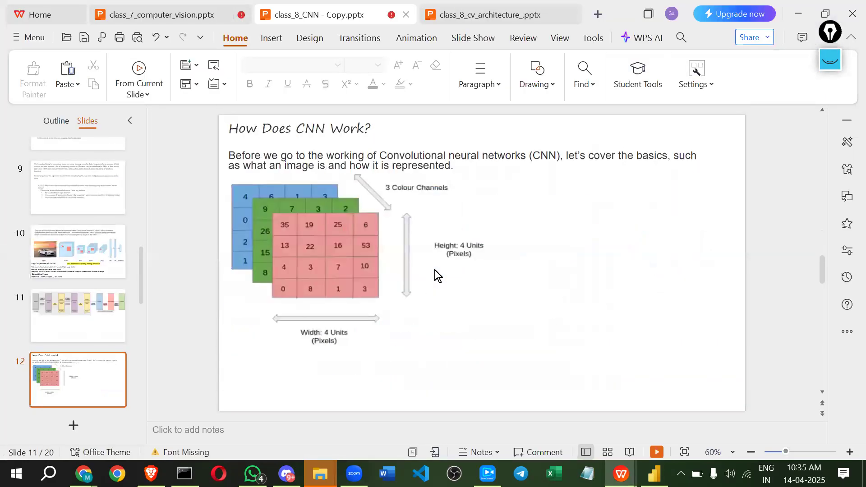
scroll(434, 270, down, 3)
scroll(435, 270, down, 2)
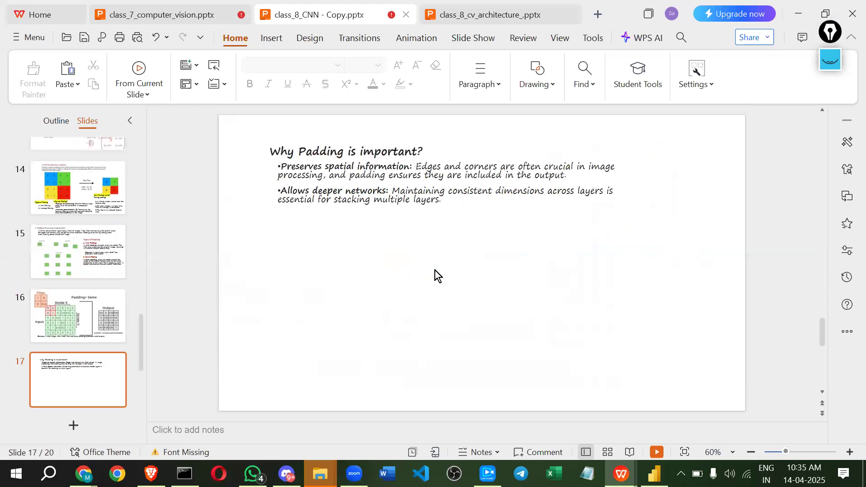
scroll(435, 269, down, 3)
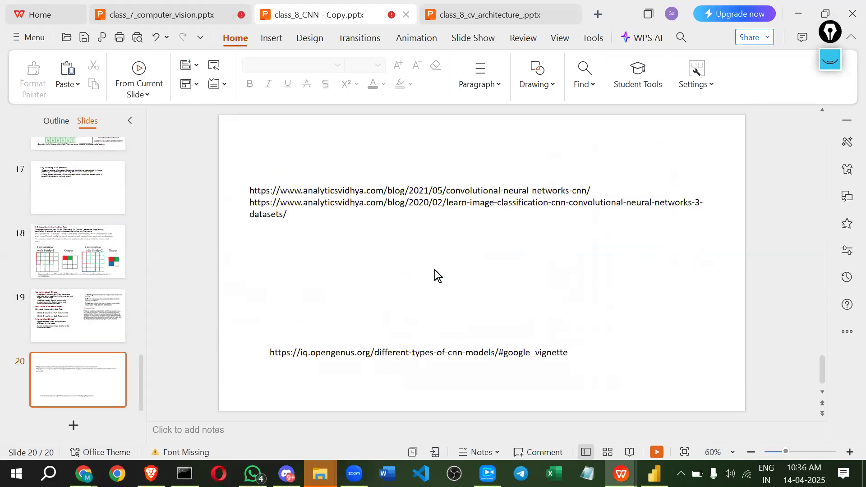
scroll(387, 214, up, 6)
Switch to class_7_computer_vision.pptx and show the "what is Image?" slide with the eye photos and pixel number grids
click(187, 7)
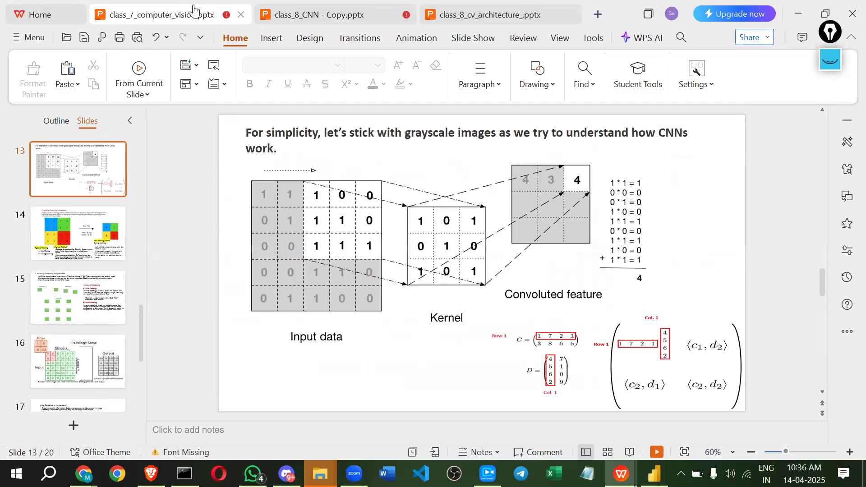
scroll(384, 231, up, 2)
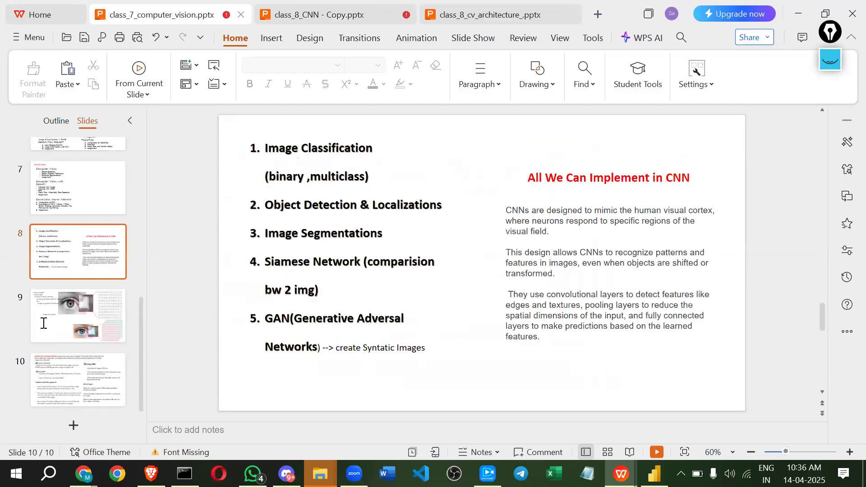
scroll(76, 250, down, 5)
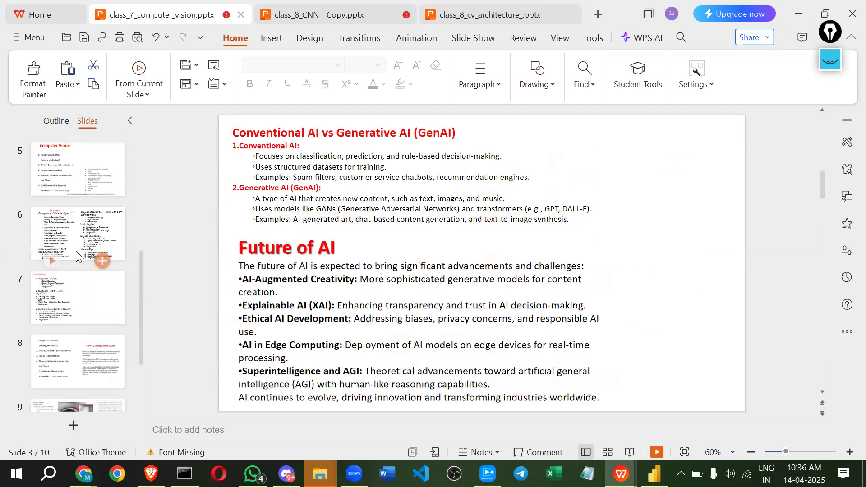
click(62, 296)
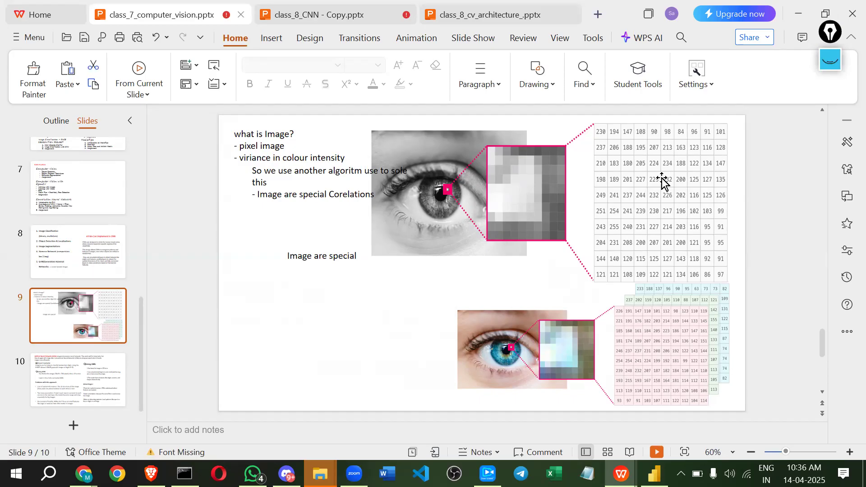
Switch back to the class313 report in Power BI and add a new report page
key(alt+Tab)
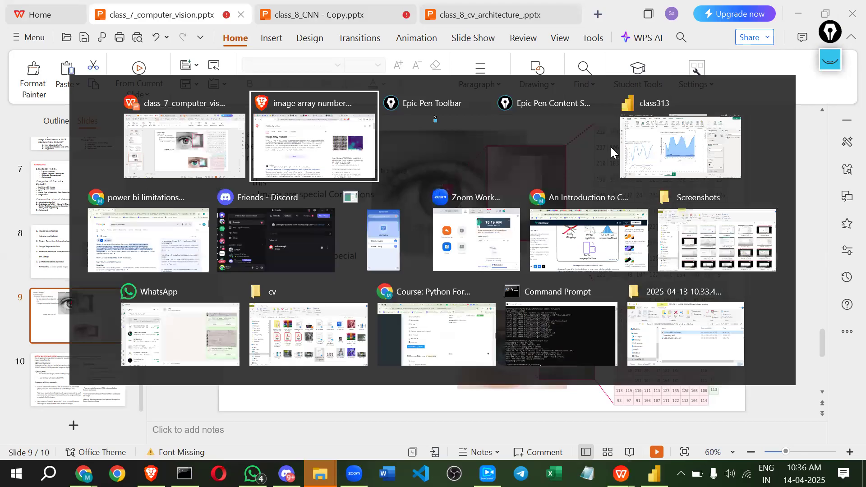
click(654, 176)
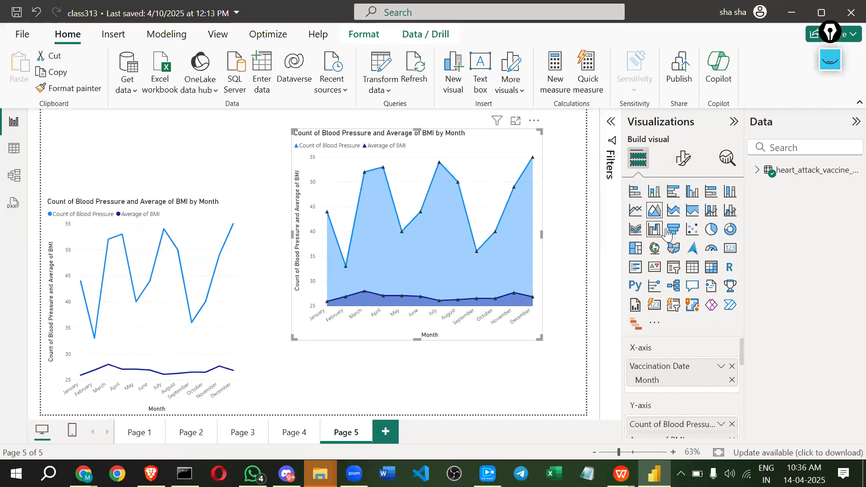
click(386, 432)
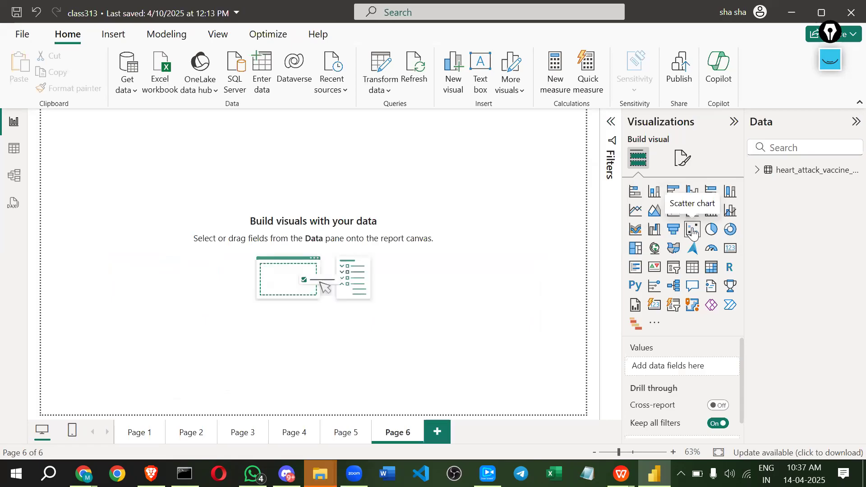
Insert an empty scatter chart on the new page, enlarge it and move it closer to the page's centre
click(693, 231)
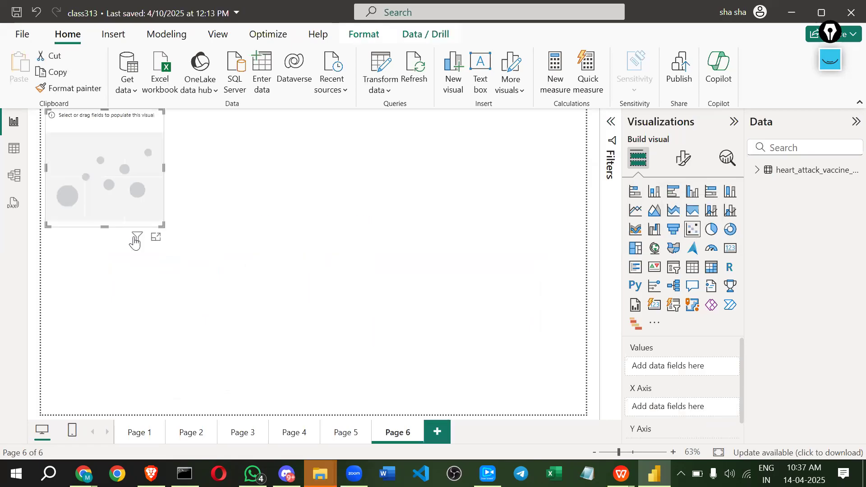
drag(163, 225, 322, 351)
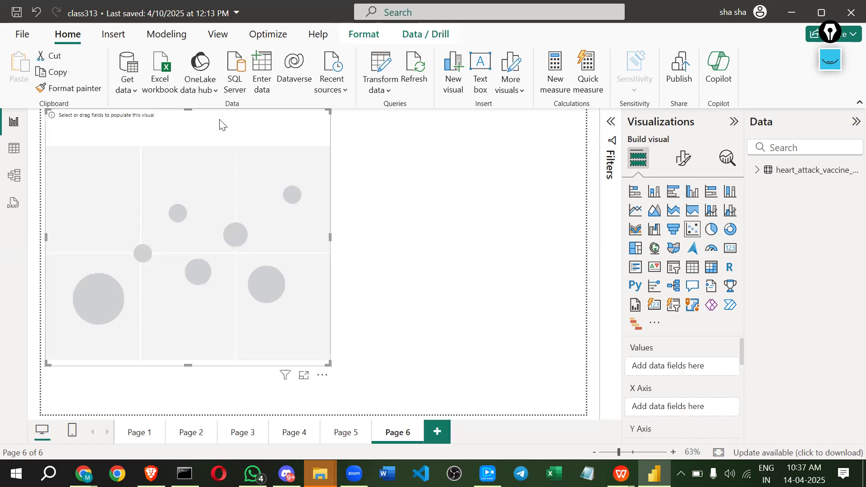
drag(221, 124, 366, 149)
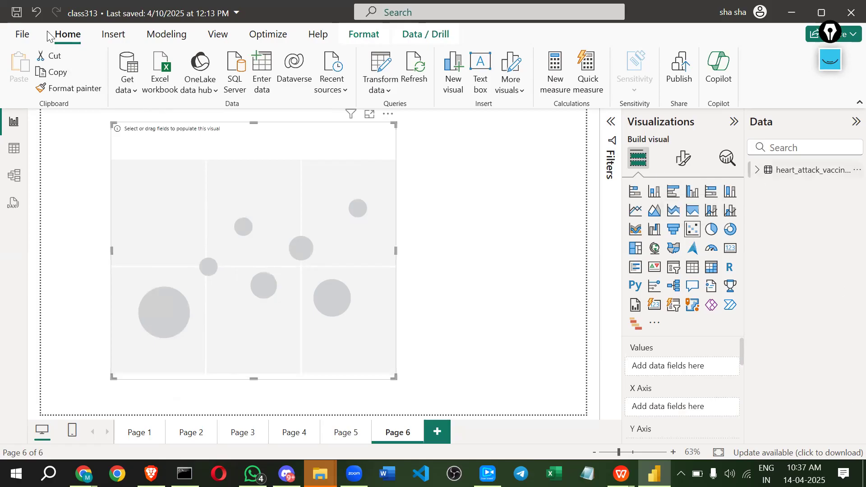
Create a new blank Power BI report and switch to its window
click(23, 35)
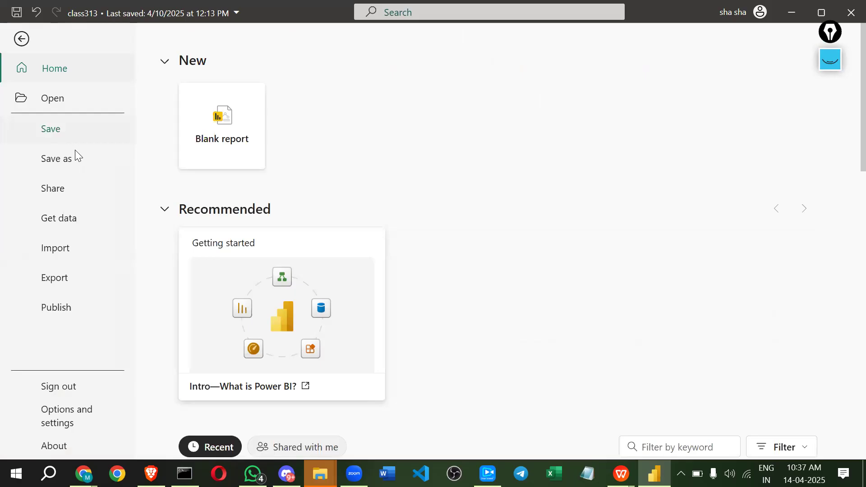
click(231, 136)
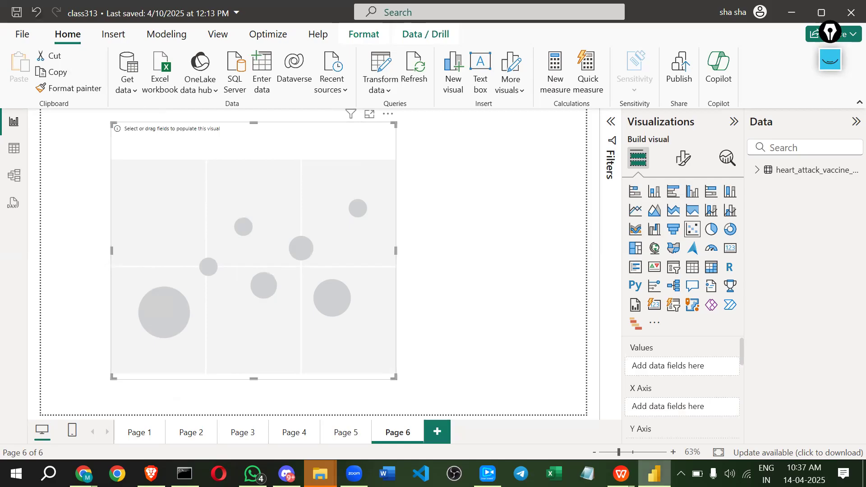
mouse_move(654, 473)
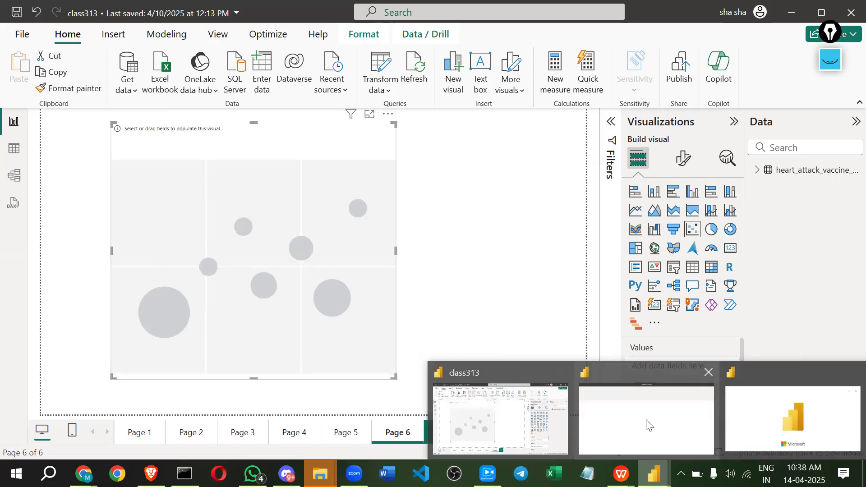
click(648, 425)
click(653, 473)
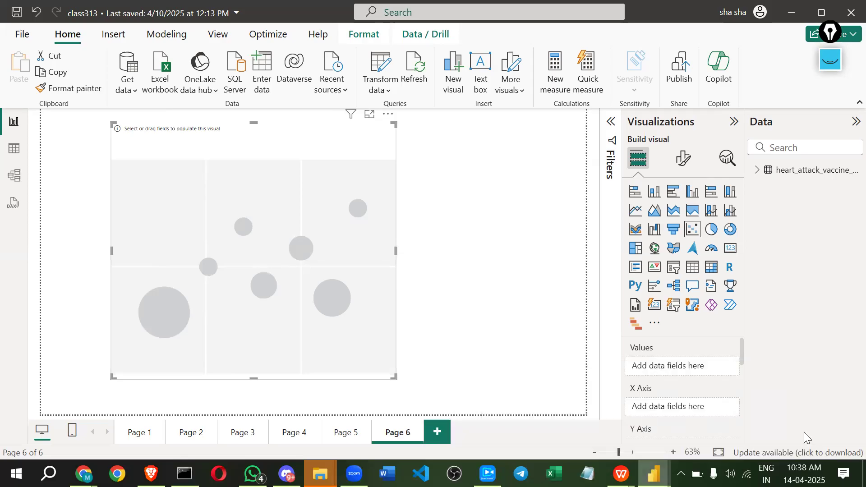
click(791, 428)
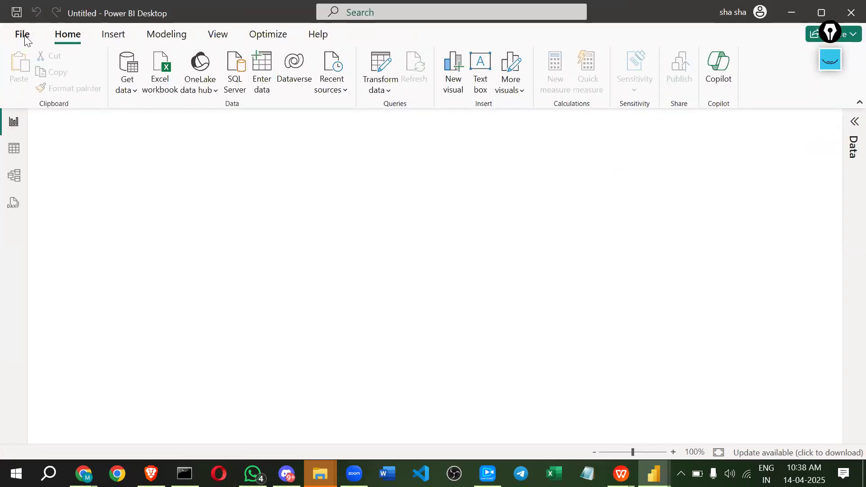
Connect the blank report to the Excel workbook Sample - Superstore.xls from the 3.0_powerbi folder
click(167, 84)
click(167, 84)
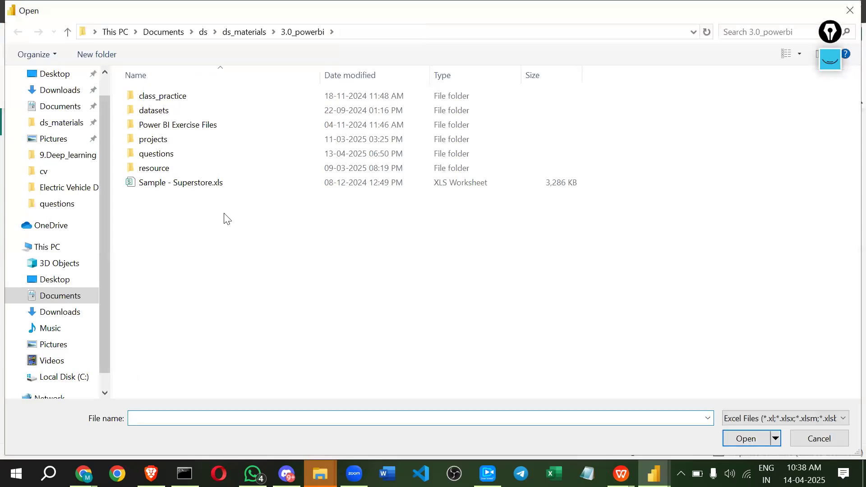
click(752, 439)
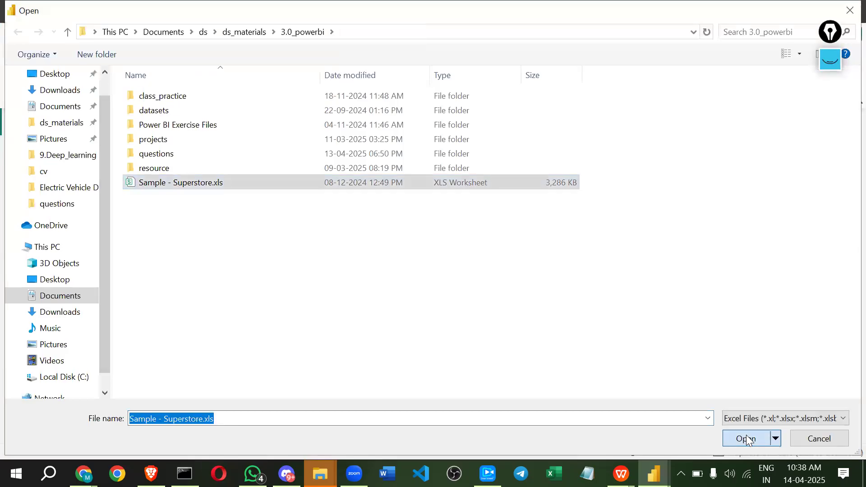
Close the class313 report without saving its changes and return to the untitled report
click(654, 473)
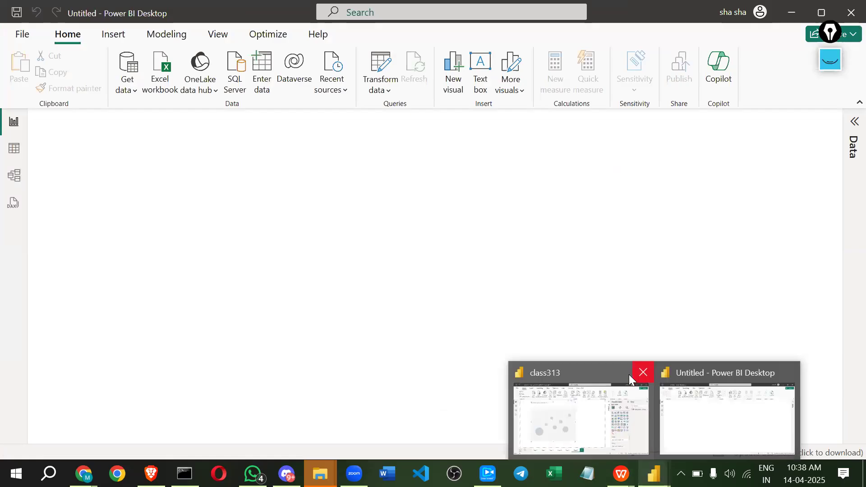
click(644, 374)
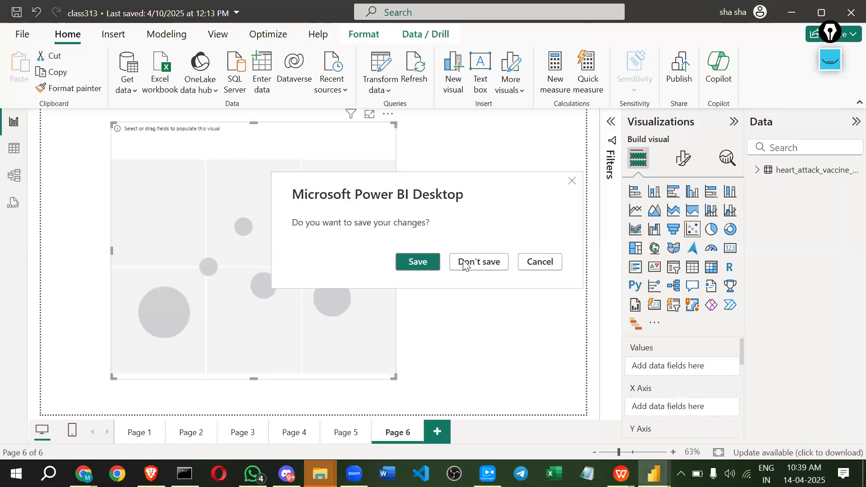
click(473, 260)
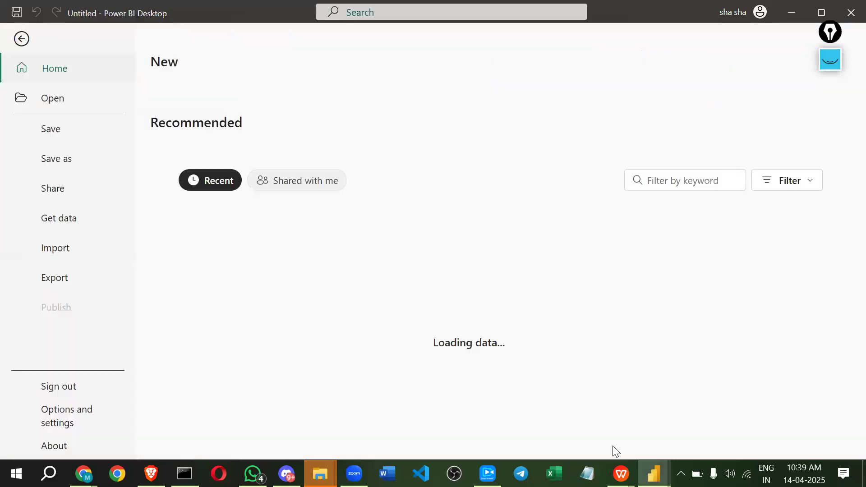
mouse_move(653, 474)
click(548, 391)
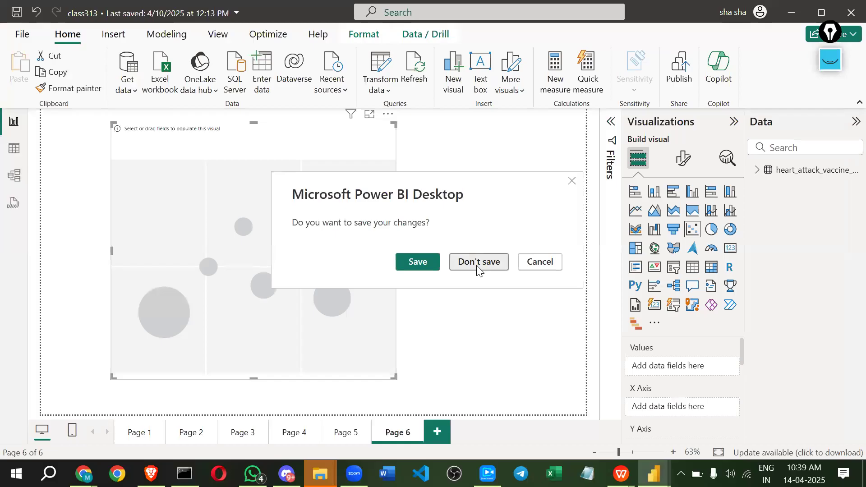
click(478, 270)
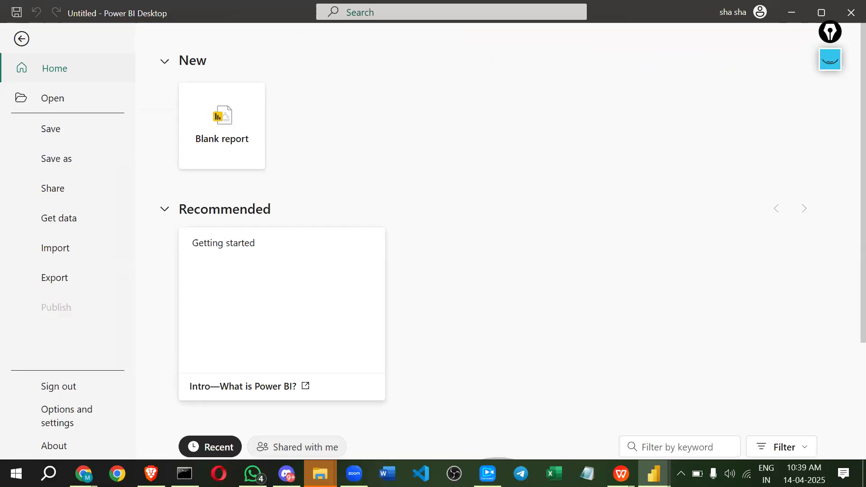
mouse_move(654, 473)
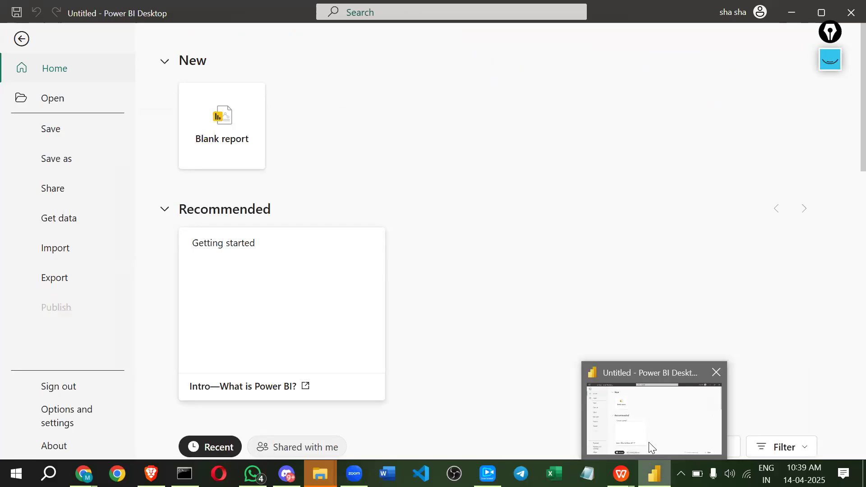
click(649, 442)
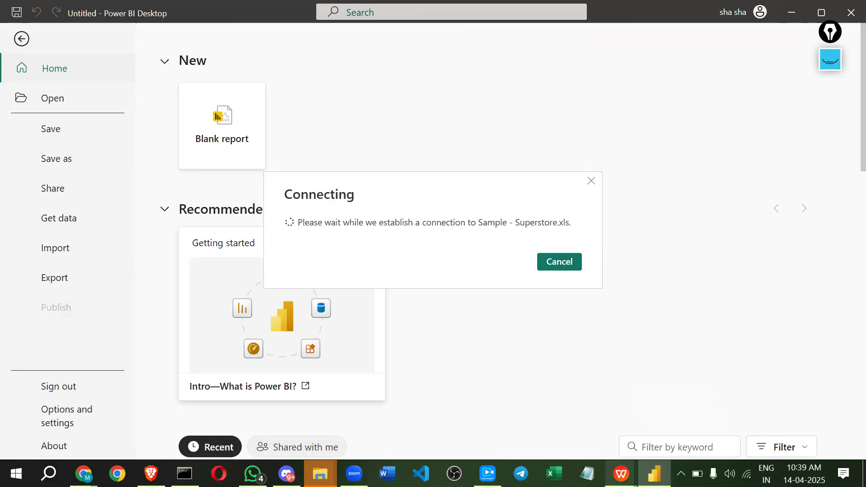
mouse_move(622, 474)
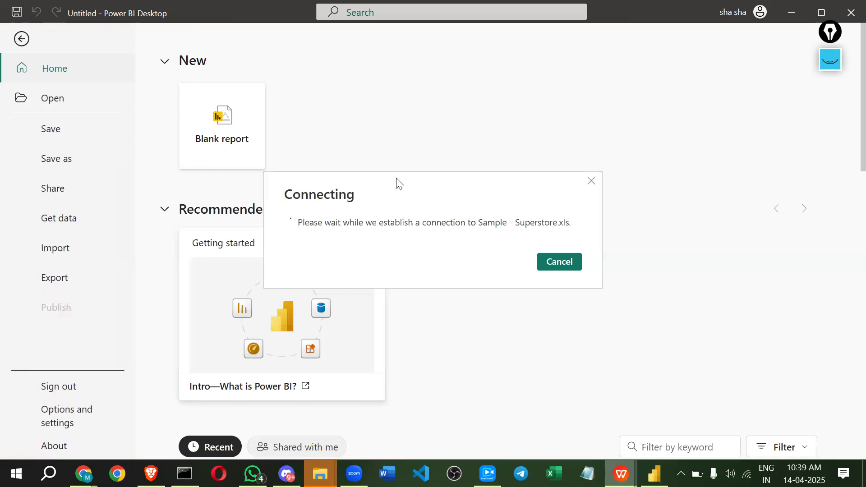
drag(397, 180, 502, 112)
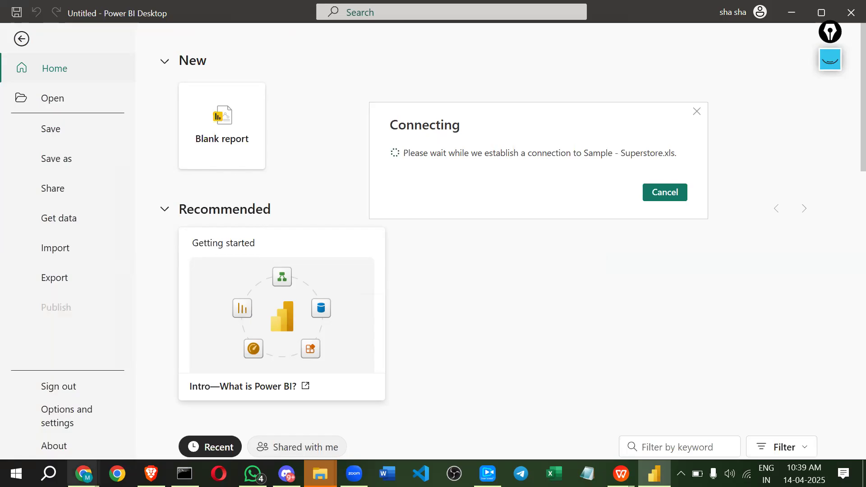
Switch to Chrome, search Google for "scatter plot in power bi" and look through the image results
click(84, 474)
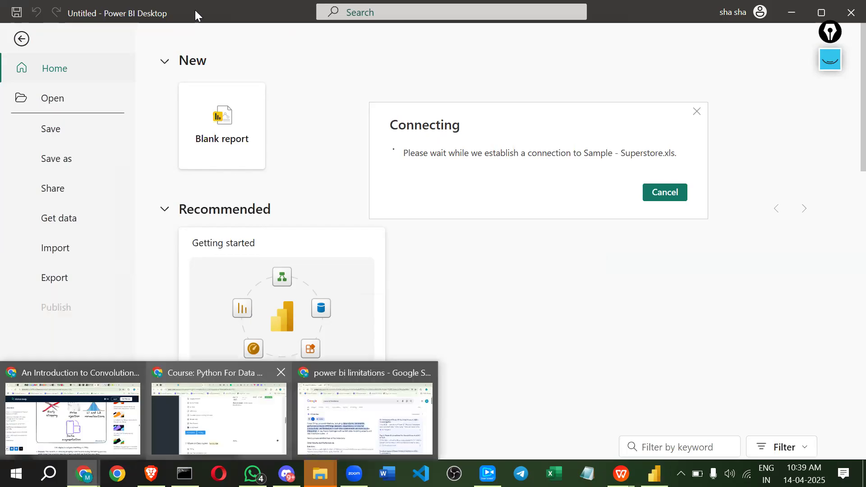
click(148, 43)
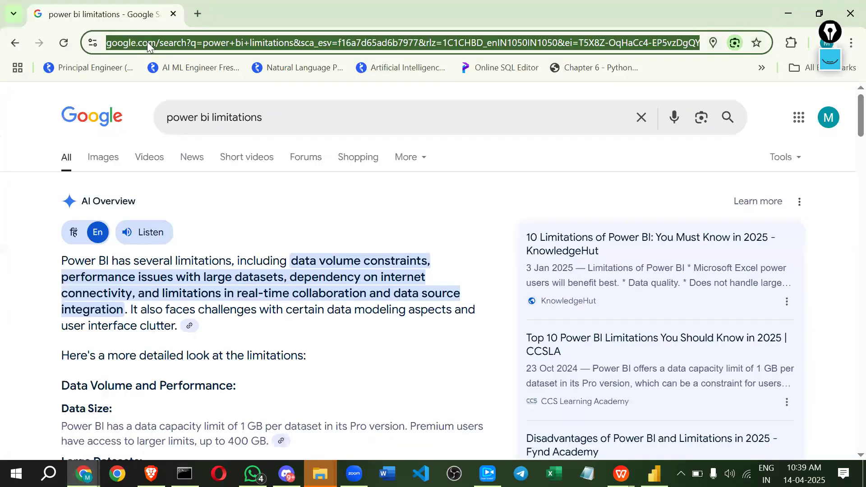
text(scatter)
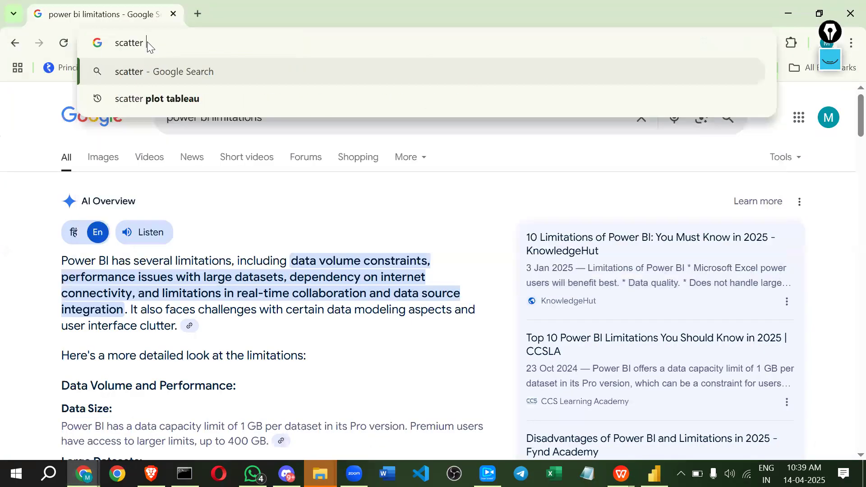
key(Down)
key(Return)
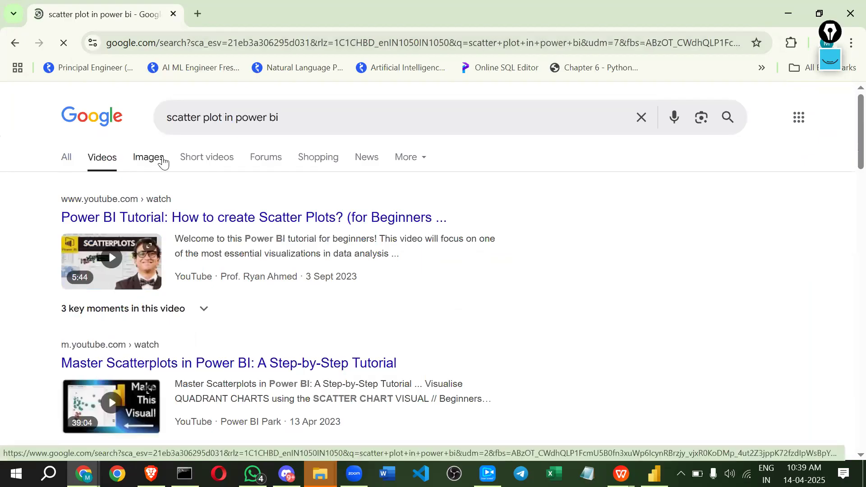
click(162, 158)
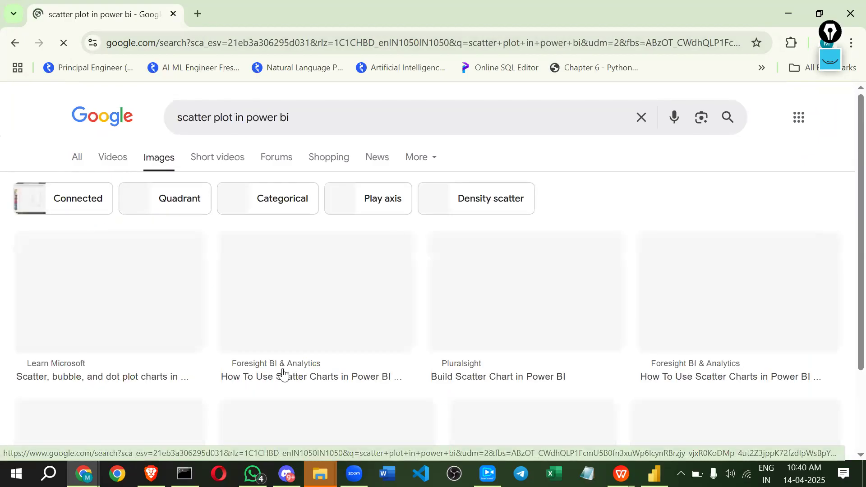
scroll(283, 343, down, 5)
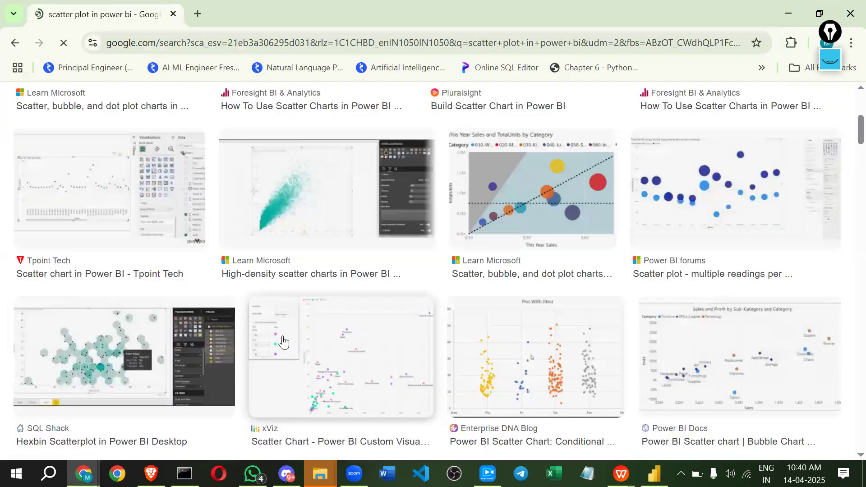
scroll(261, 300, up, 2)
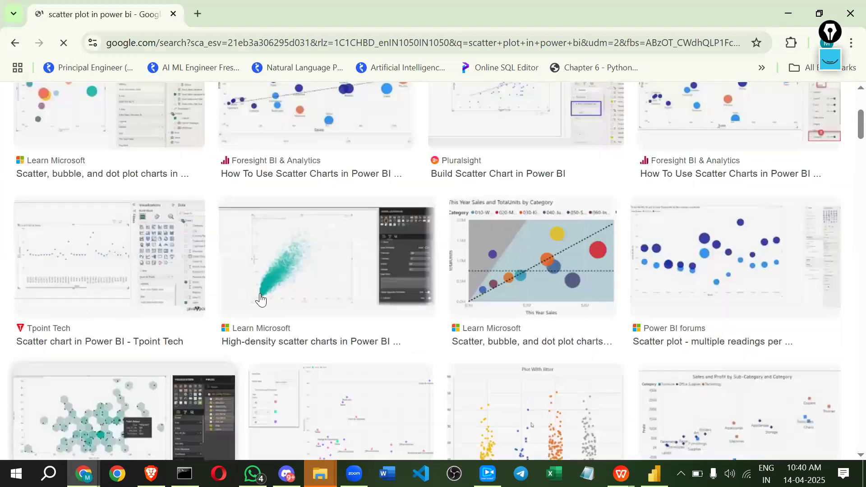
scroll(261, 300, down, 8)
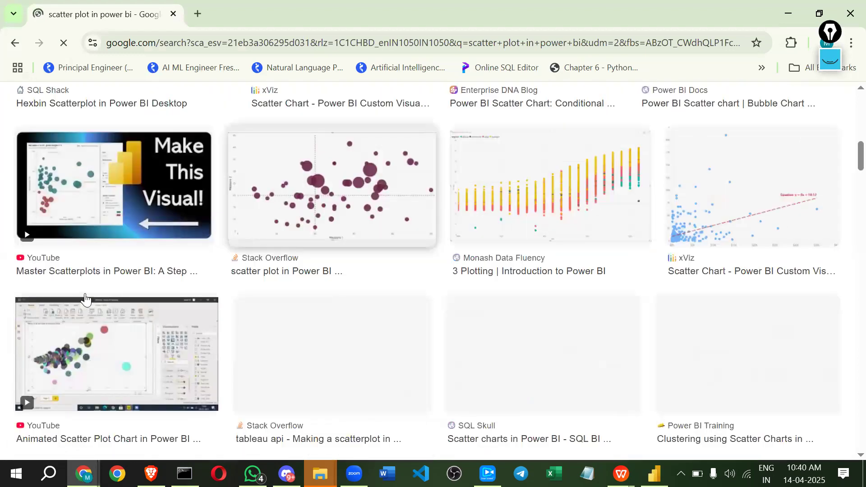
scroll(86, 299, down, 4)
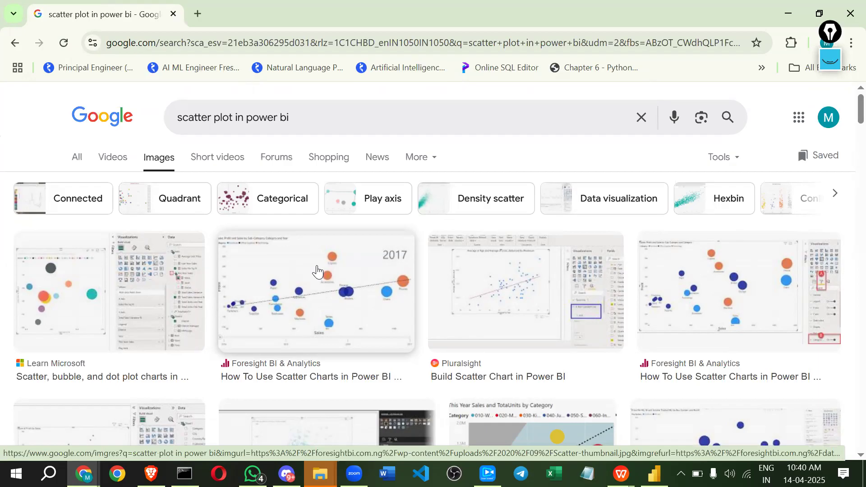
Sketch x- and y-axis arrows, a horizontal guide line and the labels E and 10K over the fourth scatter chart image
click(828, 65)
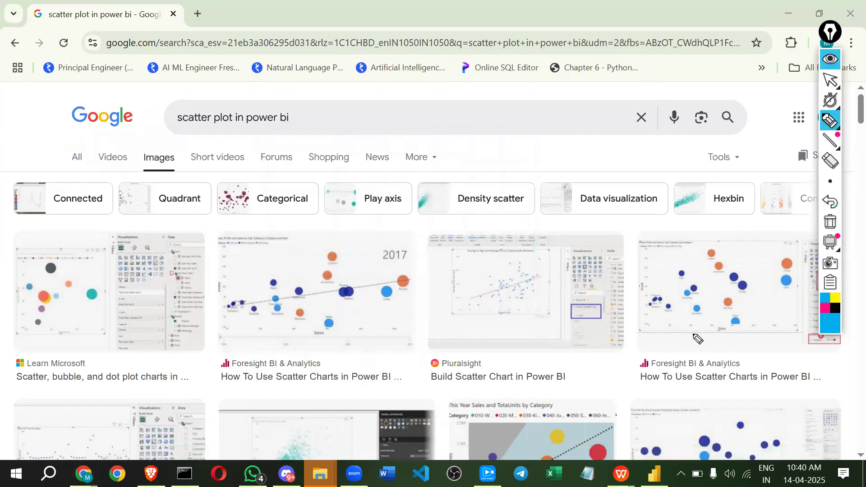
mouse_move(735, 328)
mouse_down()
mouse_move(672, 329)
mouse_move(648, 281)
mouse_up()
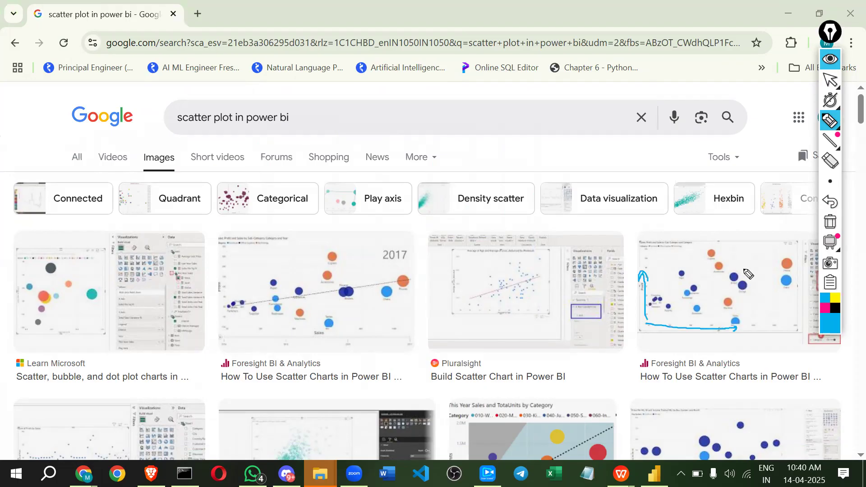
drag(738, 265, 745, 269)
mouse_move(735, 335)
mouse_down()
mouse_move(737, 347)
mouse_move(740, 337)
mouse_move(752, 346)
mouse_up()
mouse_move(718, 282)
mouse_down()
mouse_move(648, 283)
mouse_move(660, 274)
mouse_up()
drag(668, 269, 670, 273)
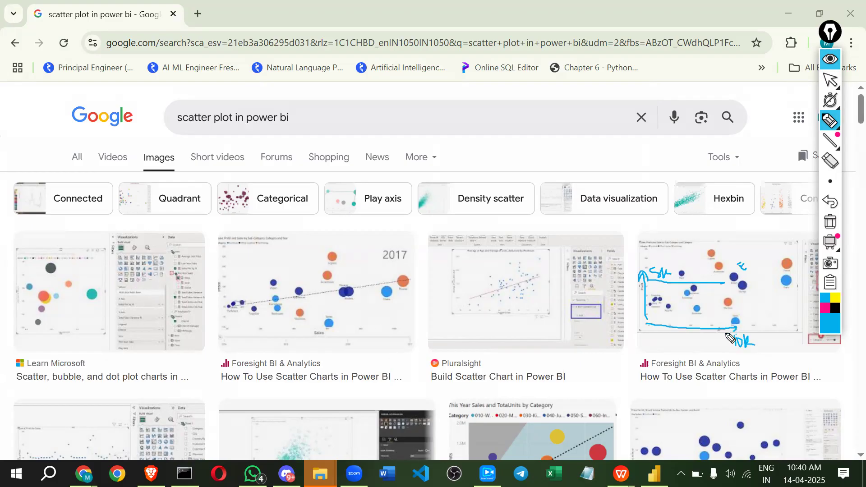
Extend the sketched axes with one arrow along the x-axis and one below the origin, and close the annotation tools
drag(730, 329, 782, 325)
mouse_move(643, 325)
mouse_down()
mouse_move(647, 357)
mouse_move(651, 350)
mouse_up()
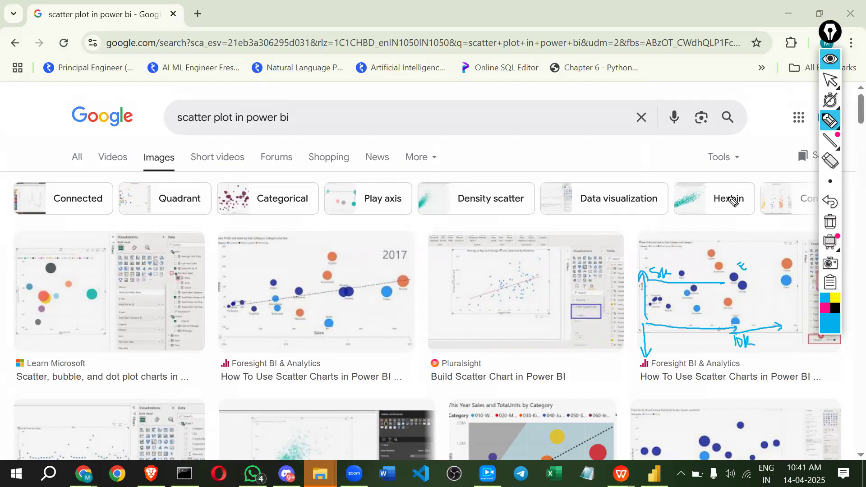
click(830, 60)
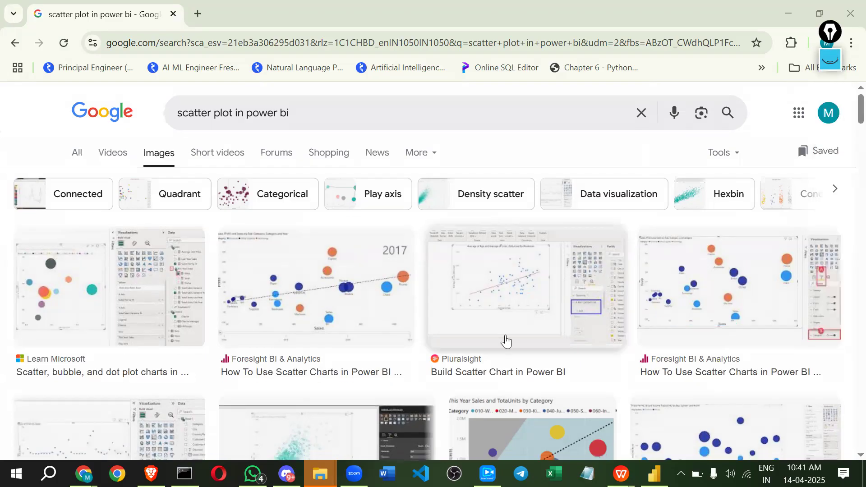
Switch to Power BI and load the Orders, People and Returns tables from Sample - Superstore.xls
scroll(542, 371, down, 2)
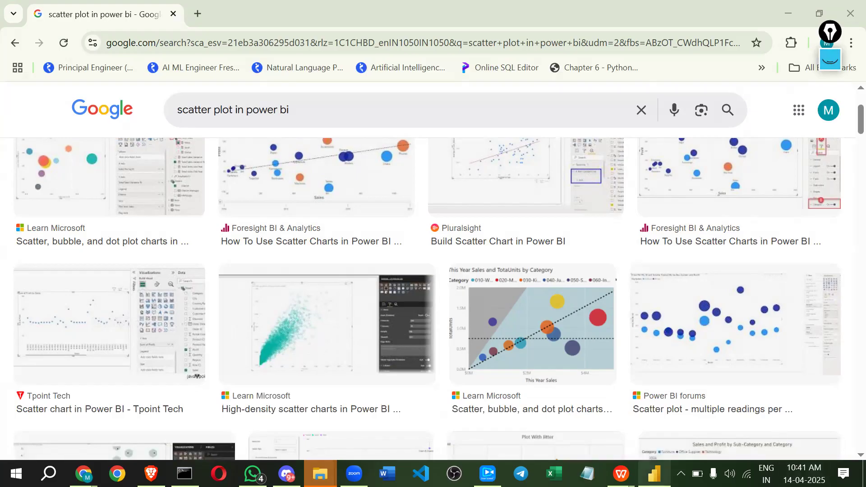
click(654, 473)
click(177, 113)
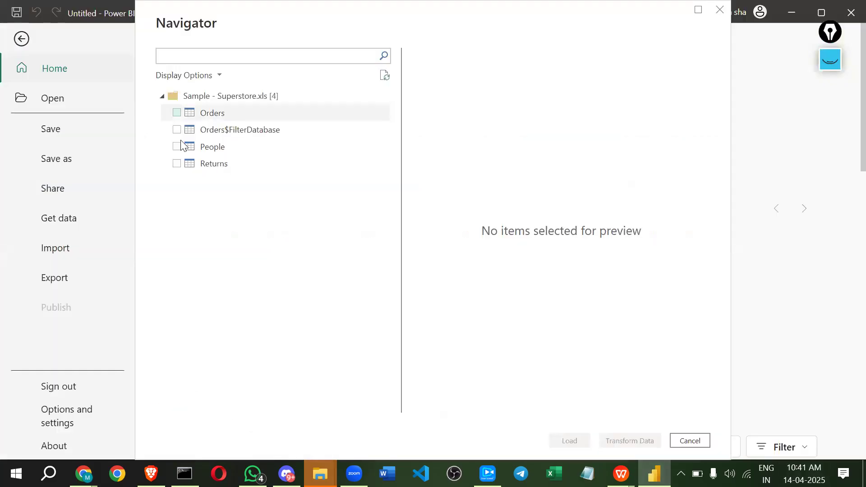
click(177, 146)
click(177, 164)
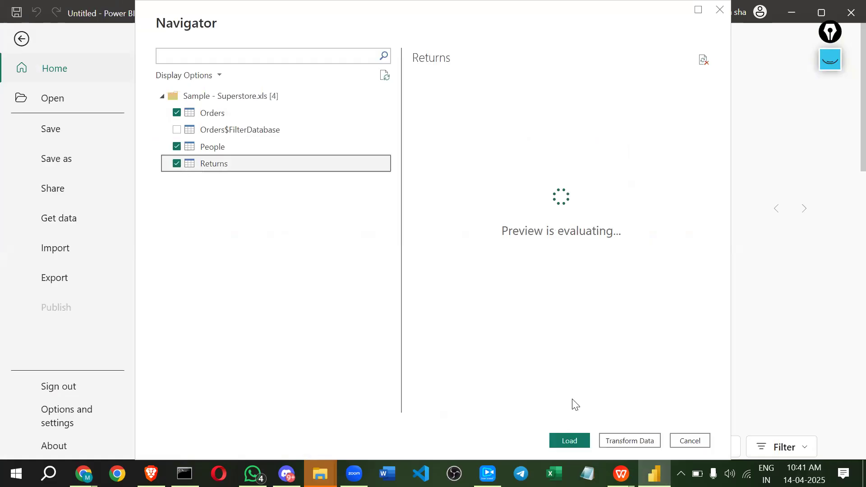
click(569, 440)
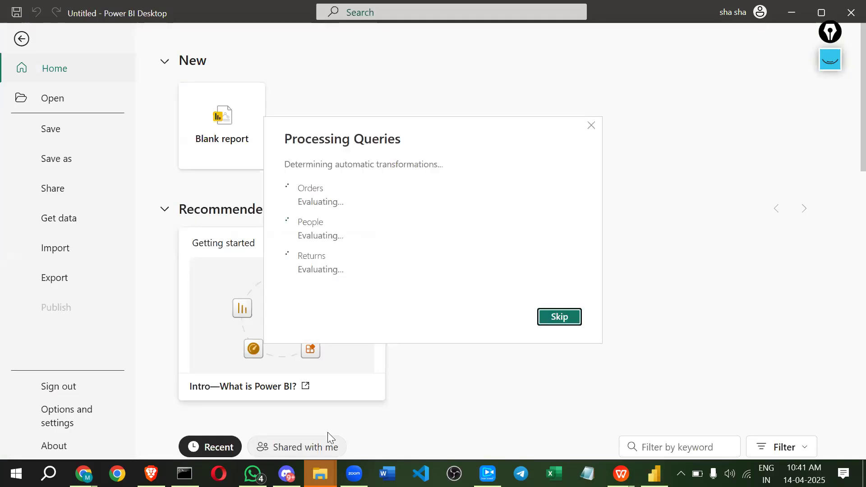
Open the Foresight BI article "How To Use Scatter Charts in Power BI" from Chrome's image results and read its overview and example chart
mouse_move(84, 474)
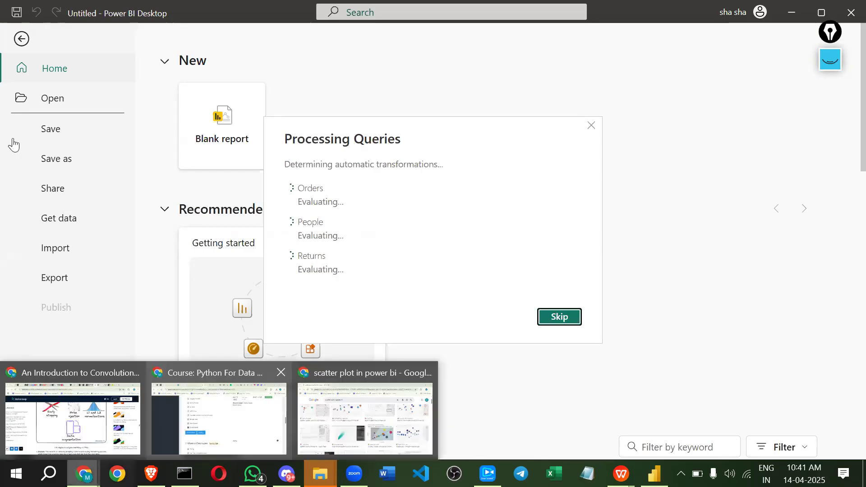
click(366, 408)
right_click(18, 47)
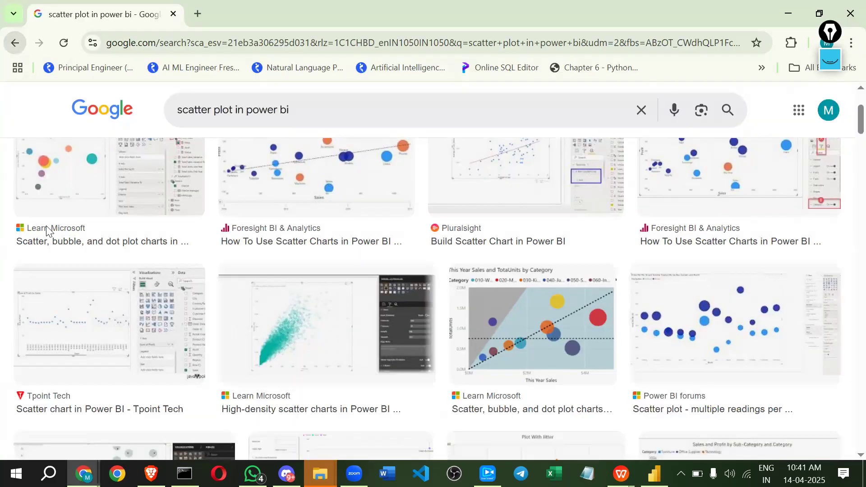
click(293, 195)
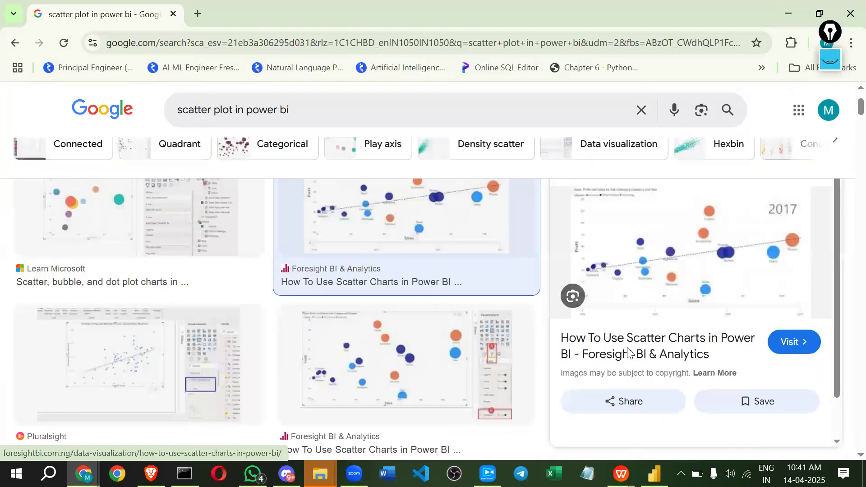
click(628, 352)
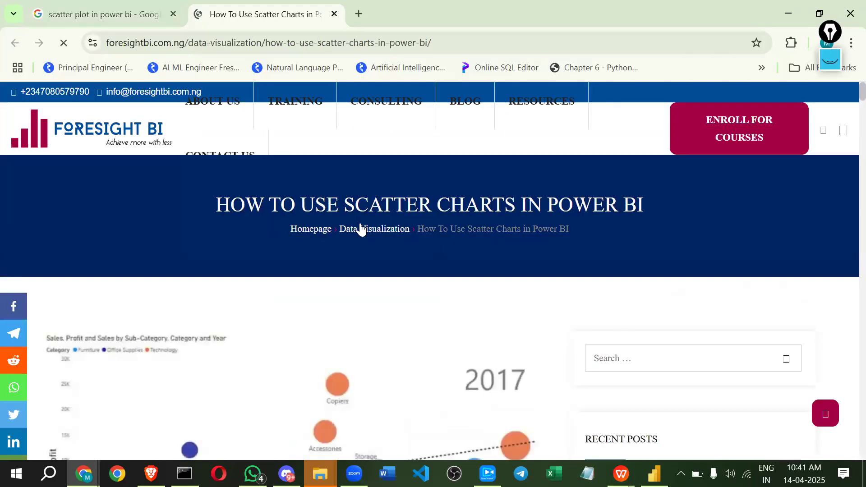
scroll(315, 282, down, 4)
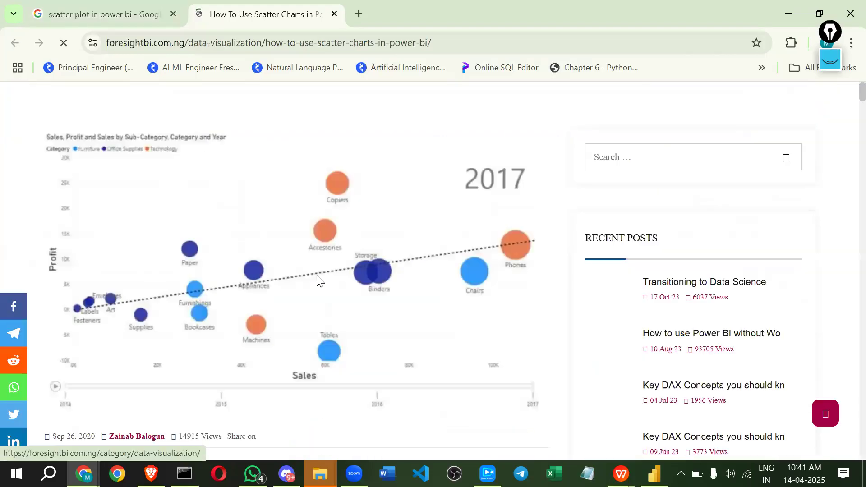
scroll(328, 275, down, 2)
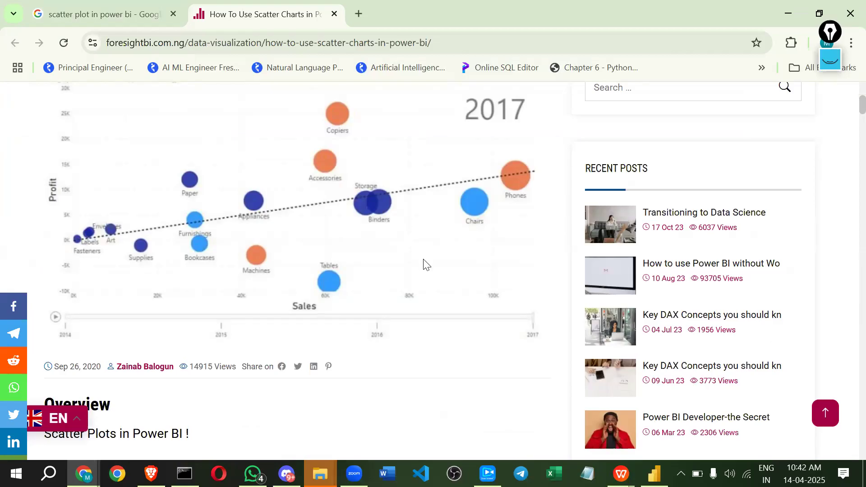
scroll(424, 265, down, 3)
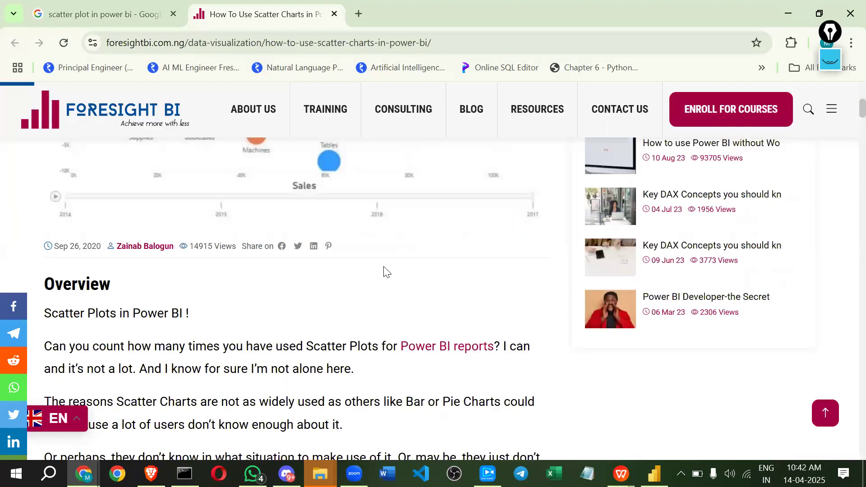
scroll(381, 288, down, 10)
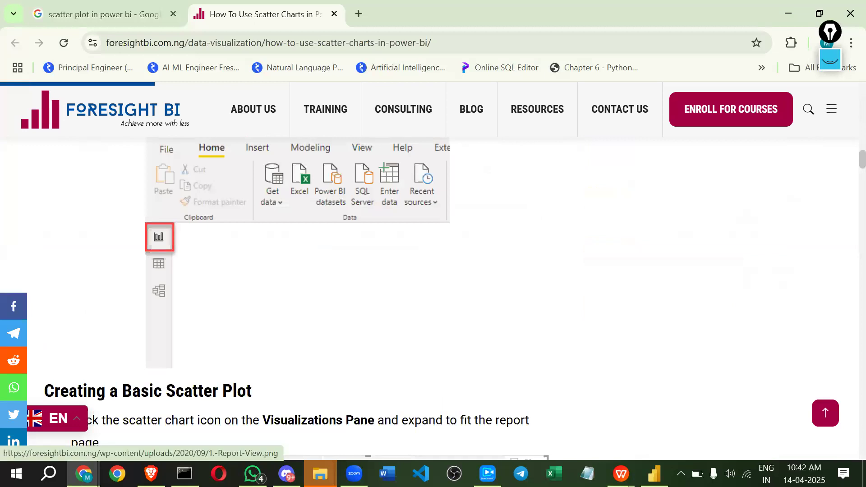
Check the table loading progress in Power BI, and return to the article in Chrome to read "Creating a Basic Scatter Plot"
key(alt+Tab)
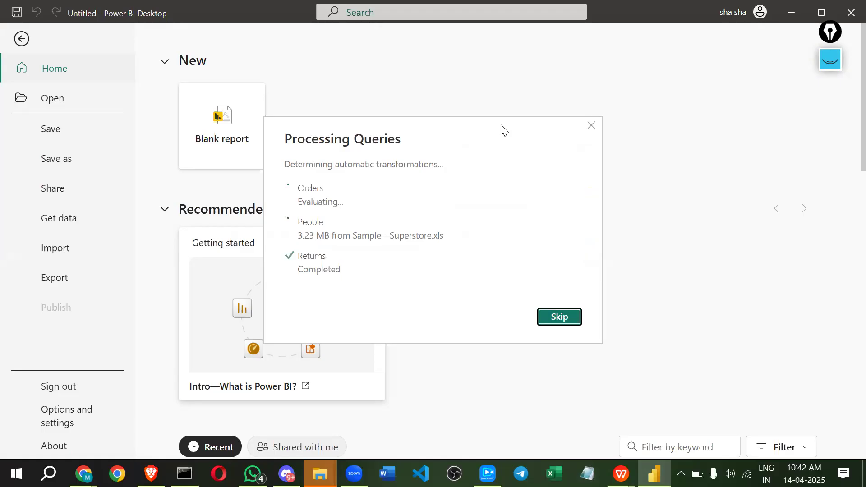
drag(504, 130, 530, 32)
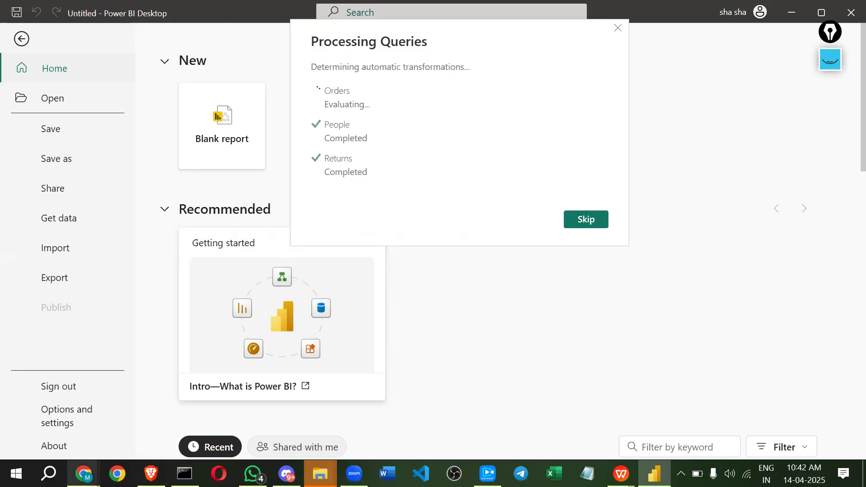
mouse_move(83, 474)
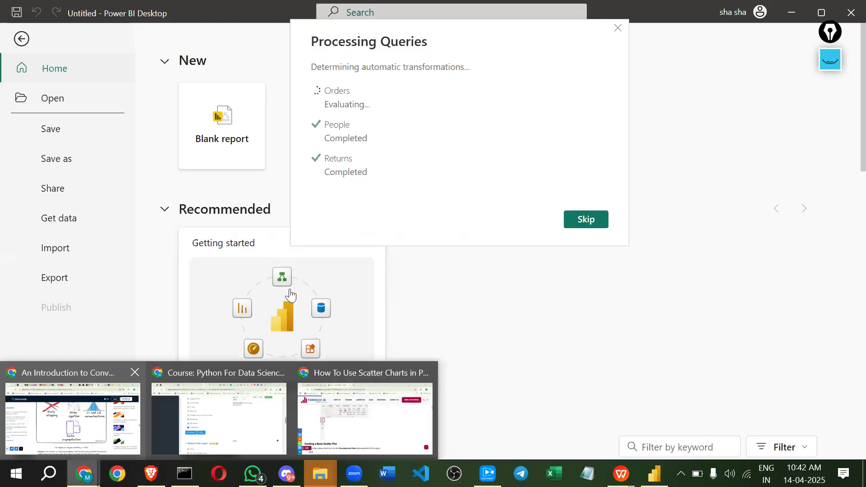
click(365, 418)
scroll(311, 296, up, 2)
scroll(237, 309, down, 4)
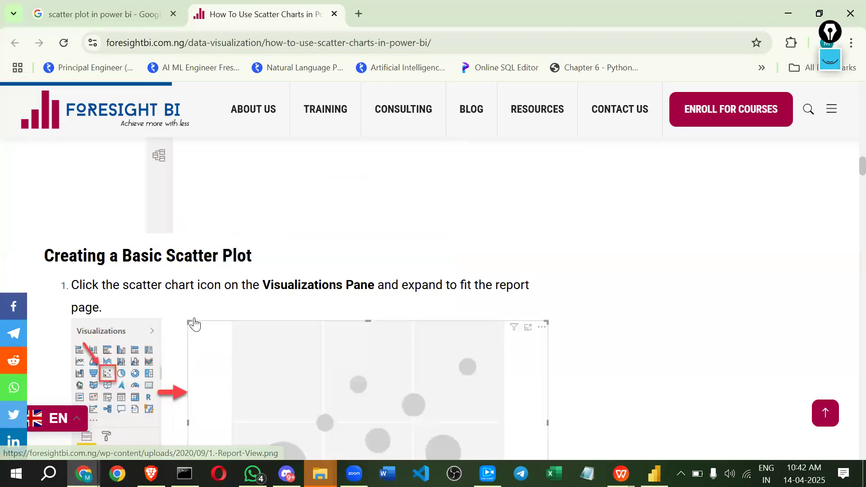
scroll(194, 324, down, 1)
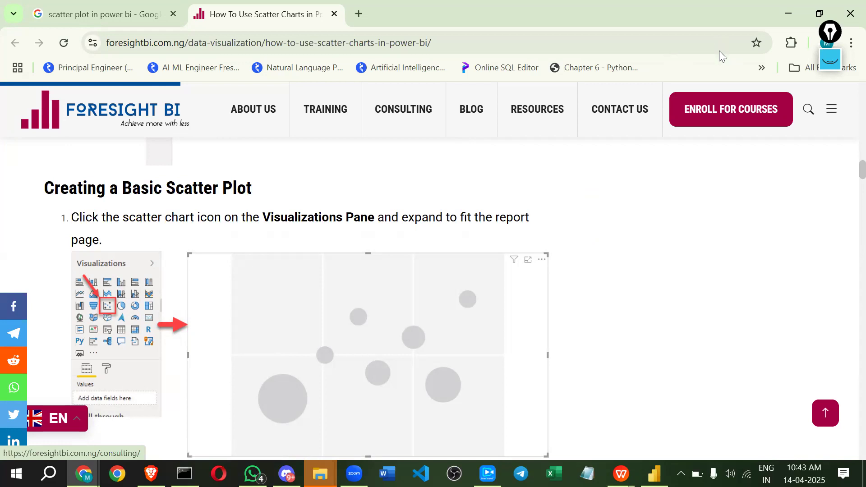
Search Google for "funnel chart" in a new browser tab and skim the AI overview
click(365, 15)
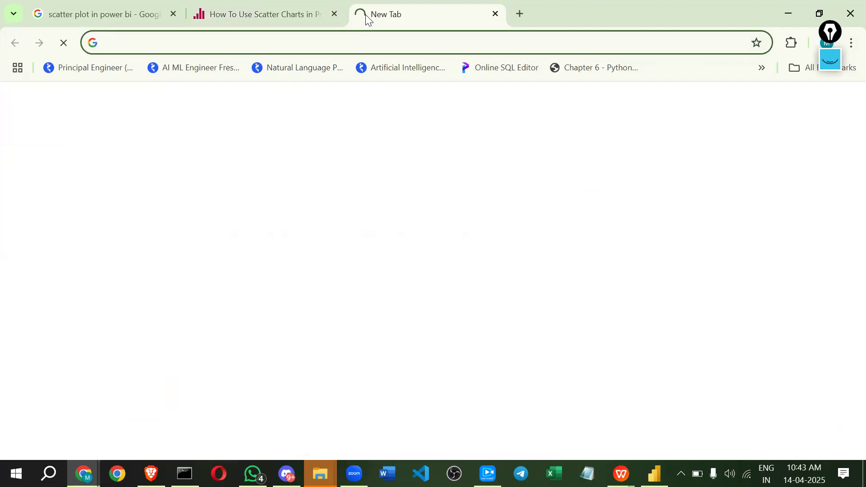
text(f)
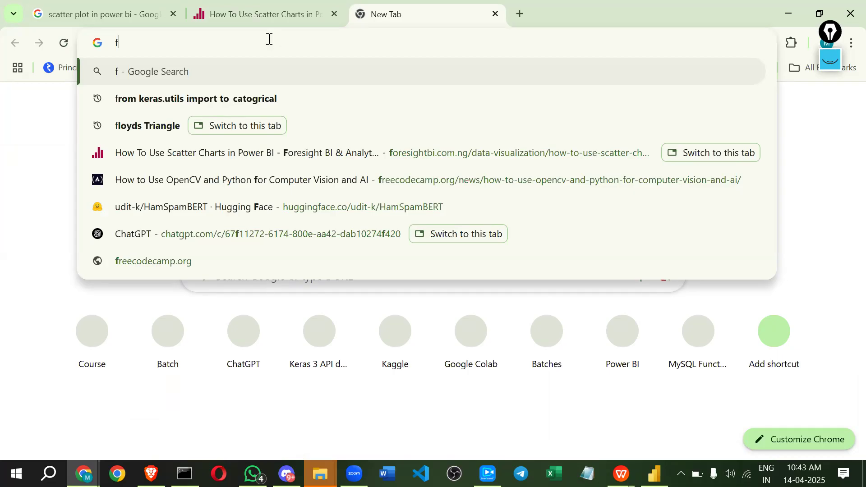
text(u)
key(BackSpace)
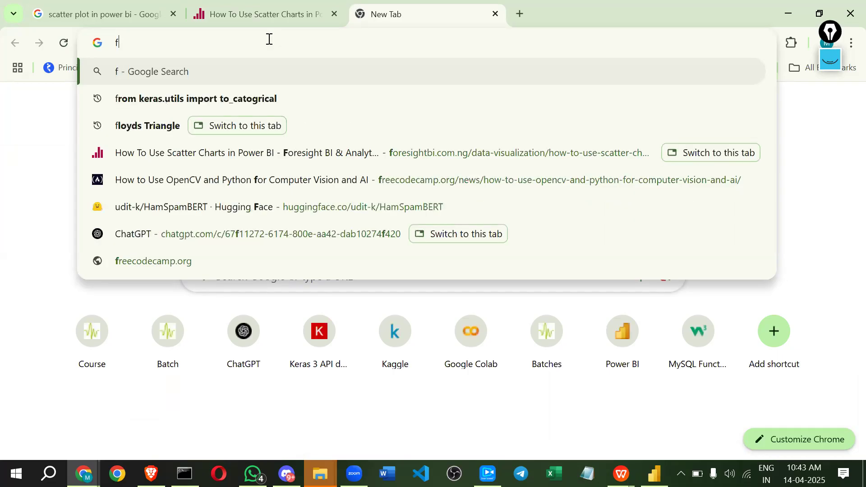
text(unn)
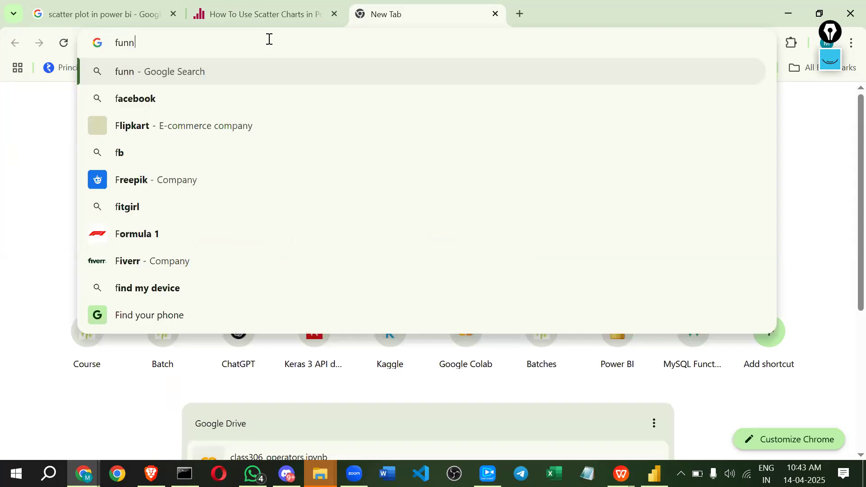
text(el )
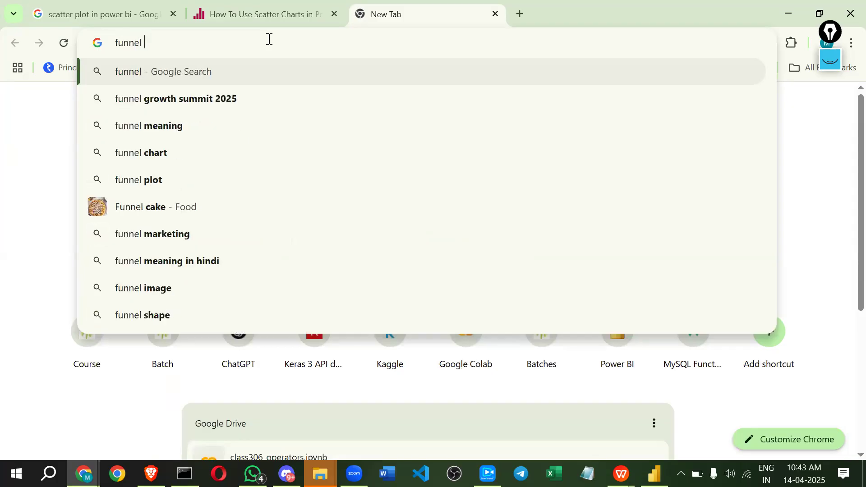
text(chart)
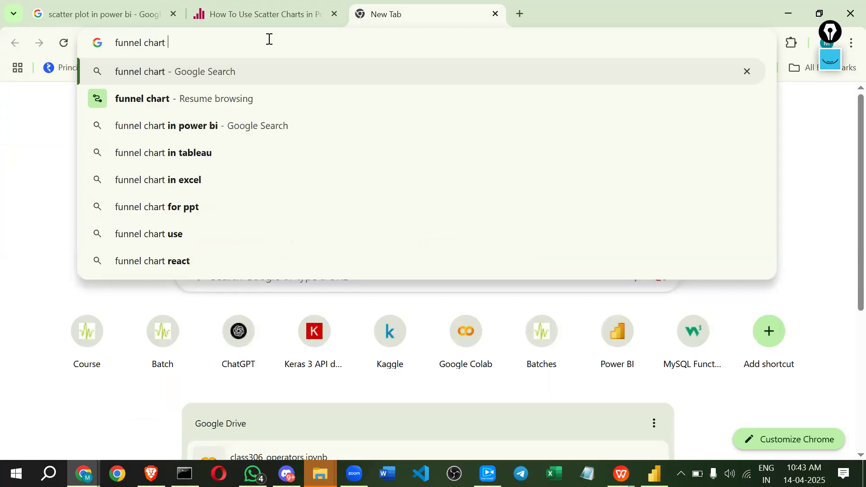
key(Return)
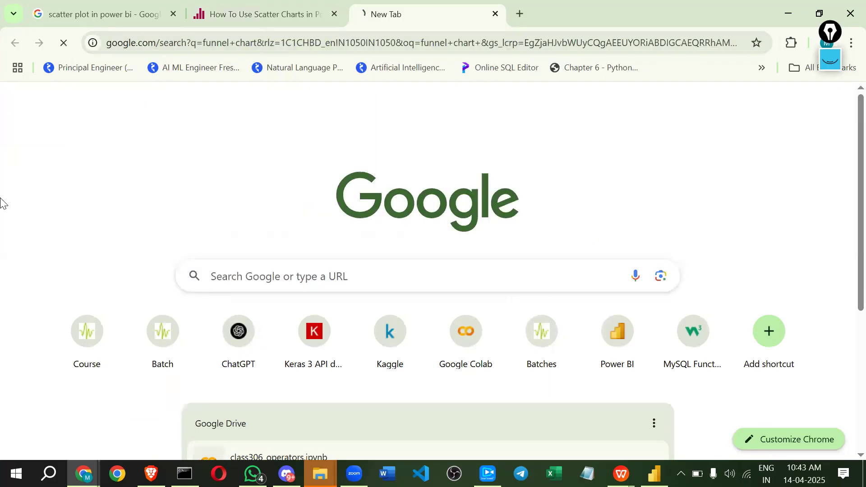
scroll(196, 224, down, 2)
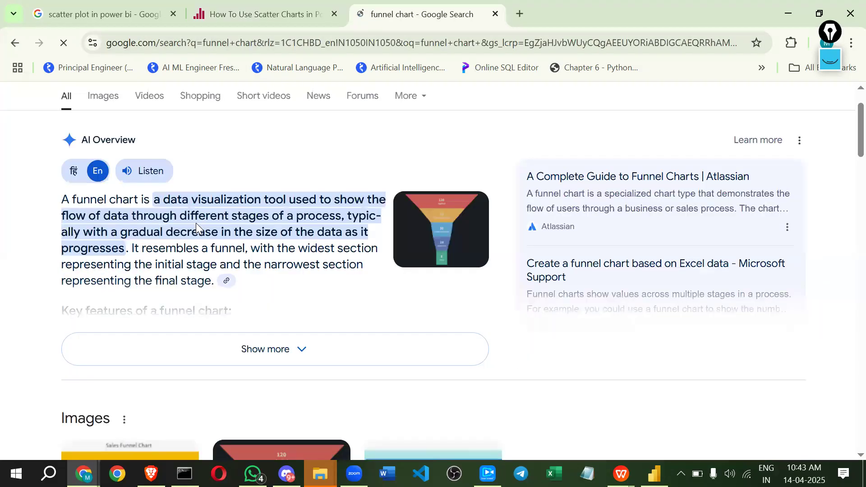
scroll(140, 164, up, 2)
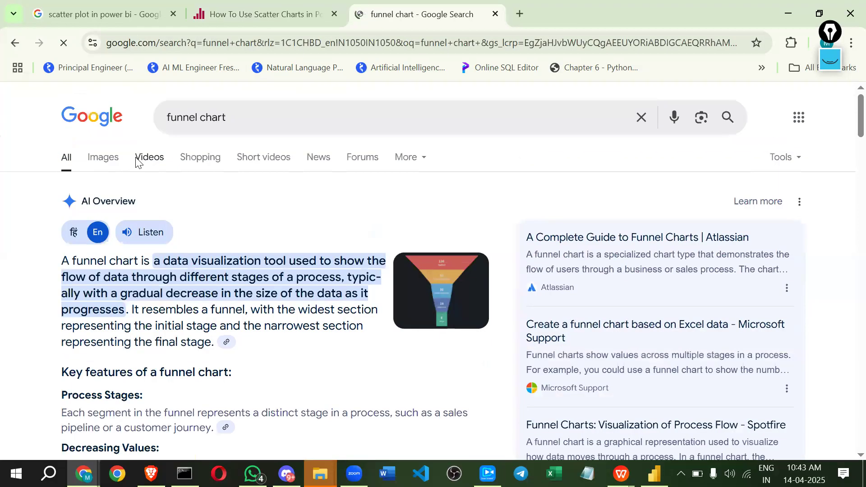
Browse the funnel chart image results and open the preview of Spotfire's Sales Funnel Chart
click(483, 248)
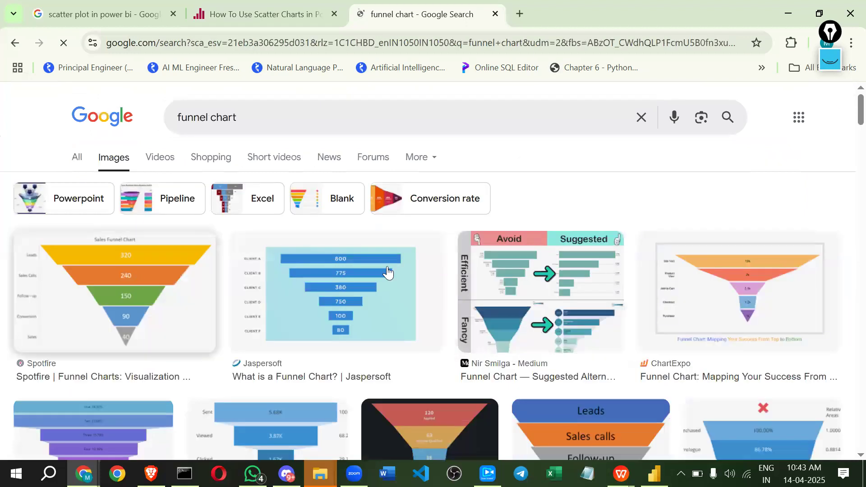
scroll(337, 288, down, 2)
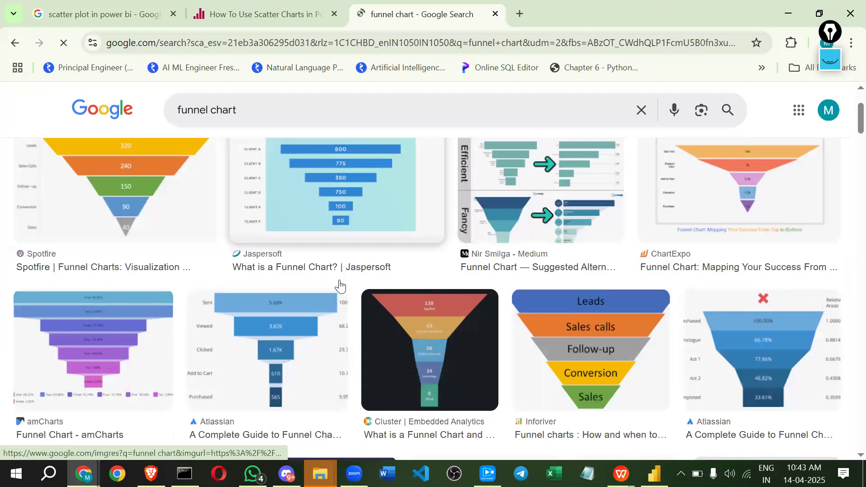
scroll(125, 273, up, 1)
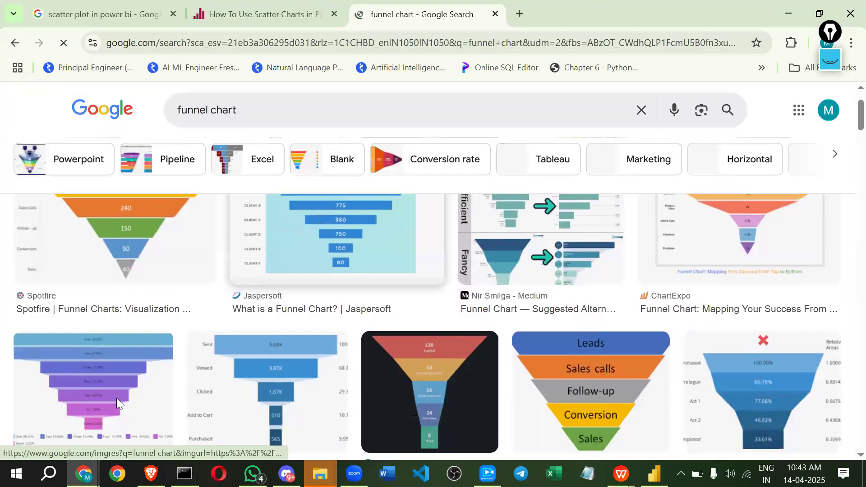
scroll(142, 307, up, 1)
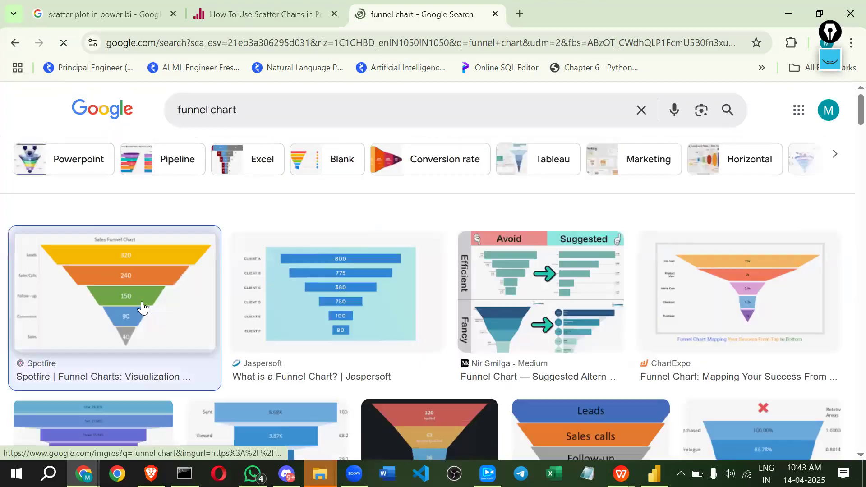
click(142, 308)
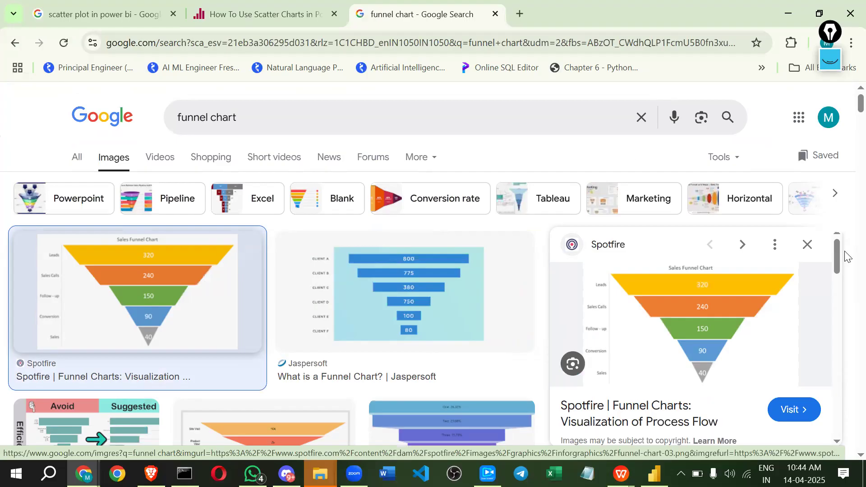
Annotate the previewed funnel in blue: circle 320 and 240, underline Leads and Sales Calls, and draw arrows towards the lower stages
click(831, 61)
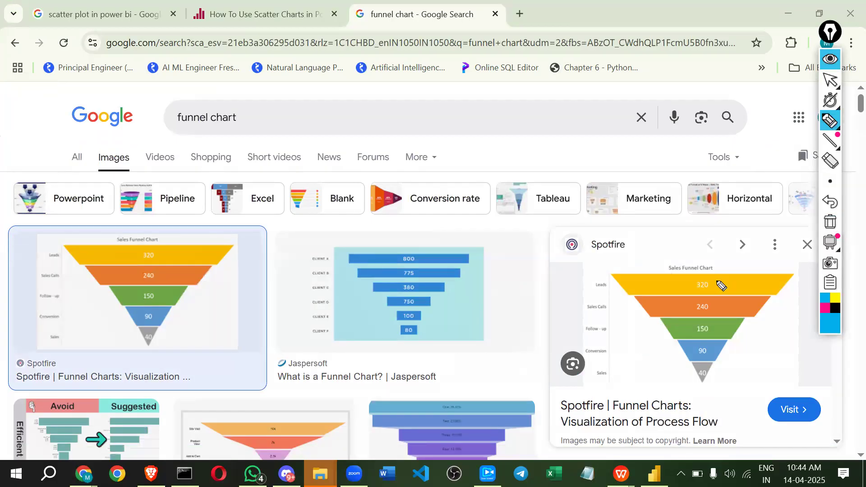
drag(717, 281, 684, 282)
drag(583, 313, 622, 310)
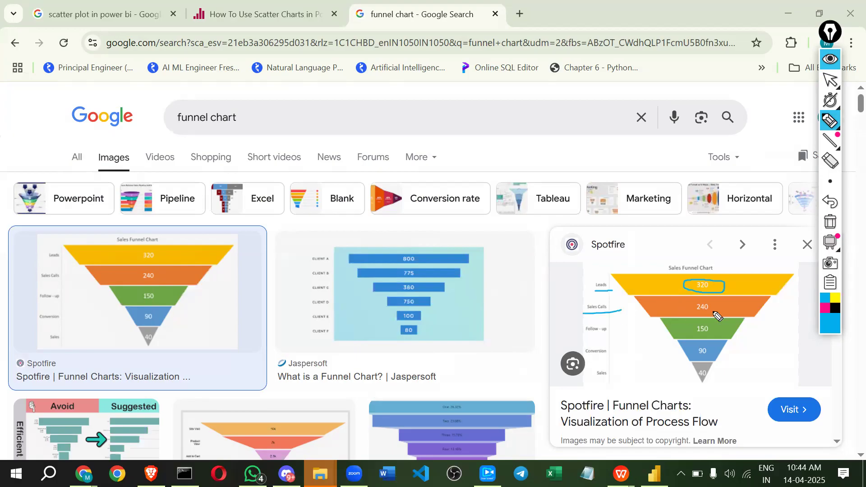
drag(720, 309, 693, 312)
drag(649, 307, 662, 307)
mouse_move(616, 333)
mouse_down()
mouse_move(659, 335)
mouse_move(665, 349)
mouse_up()
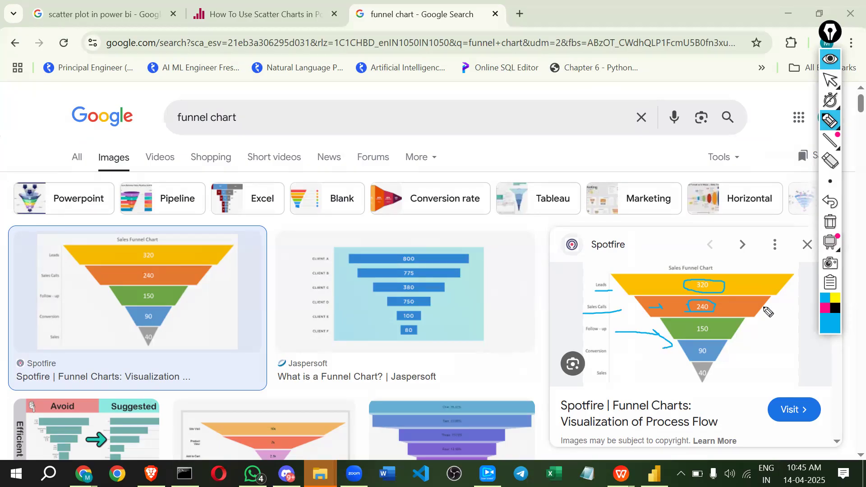
drag(762, 310, 740, 335)
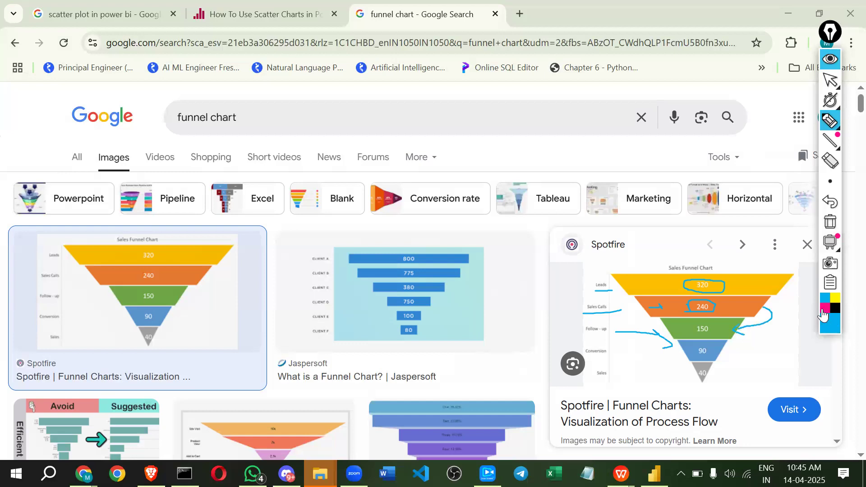
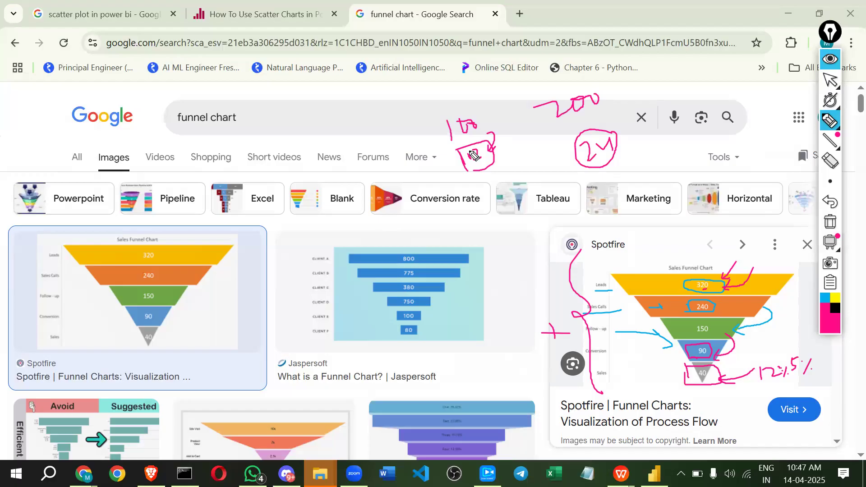
Circle the handwritten 200, draw an arrow to the circled 24, and close the annotation tools
drag(645, 121, 622, 147)
mouse_move(557, 123)
mouse_down()
mouse_move(586, 108)
mouse_move(575, 79)
mouse_move(557, 120)
mouse_up()
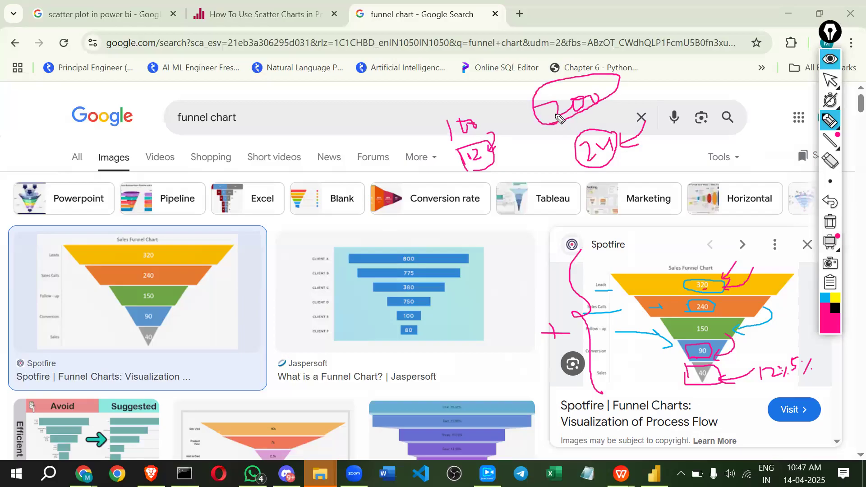
drag(466, 242, 455, 339)
click(832, 62)
scroll(556, 299, down, 3)
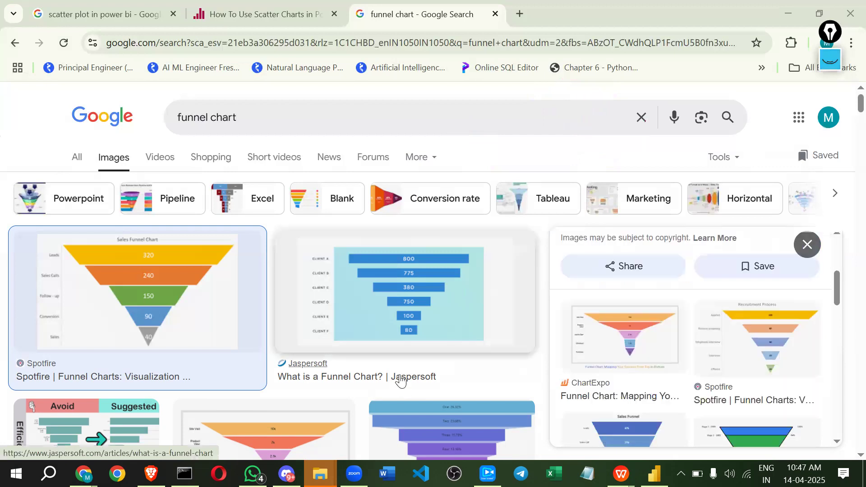
scroll(400, 381, down, 5)
Switch to Power BI, leave the start page, and add a scatter chart to the blank report page
key(alt+Tab)
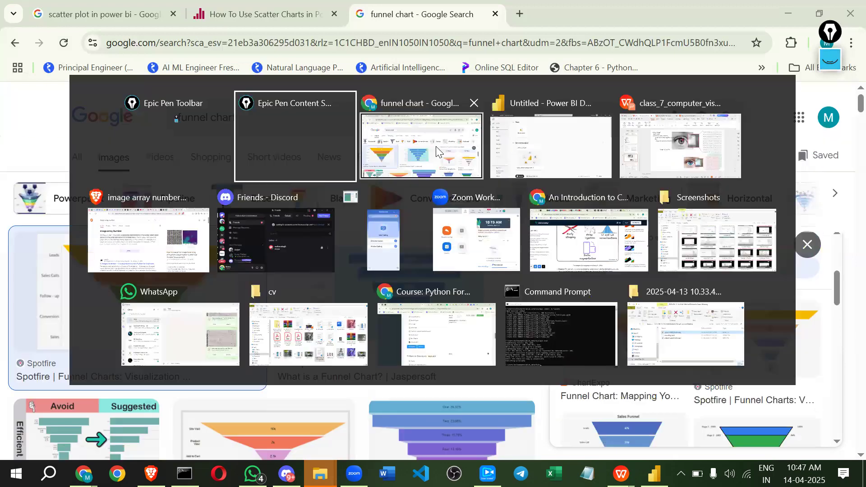
click(521, 149)
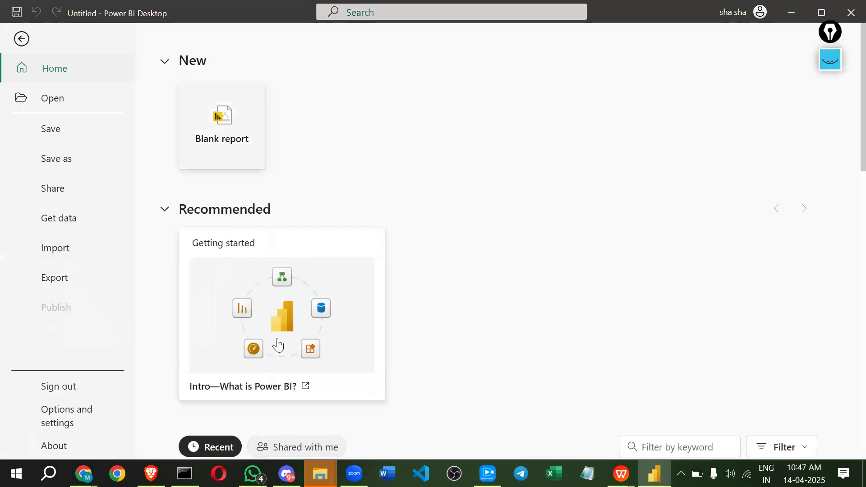
key(alt+Tab)
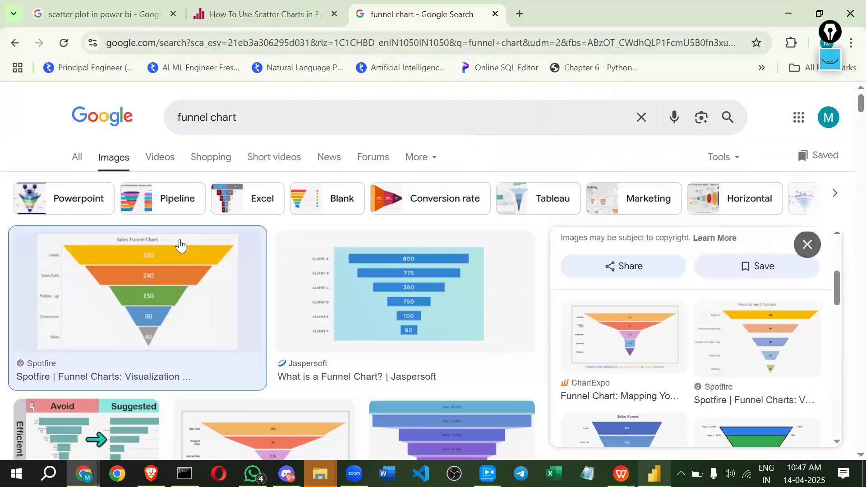
key(alt+Tab)
key(Escape)
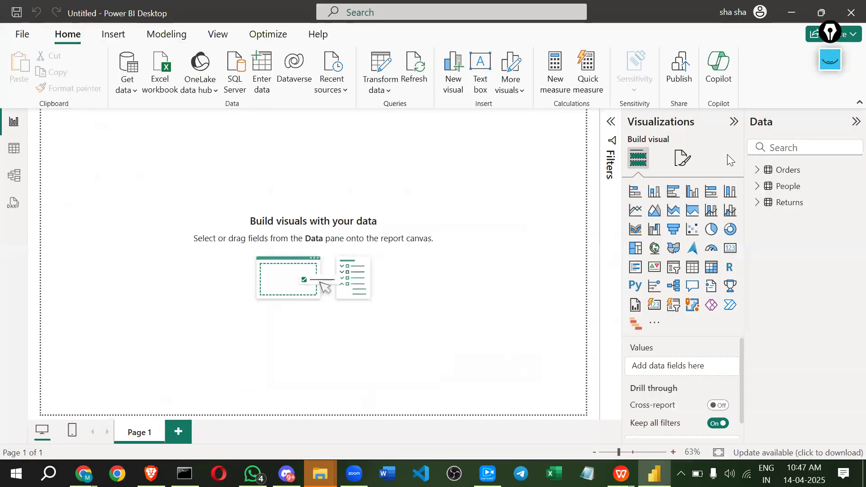
click(696, 235)
drag(126, 205, 203, 280)
Assign the Orders fields to the scatter chart: Sales as X Axis, Profit as Y Axis, and Sales as Values
click(758, 170)
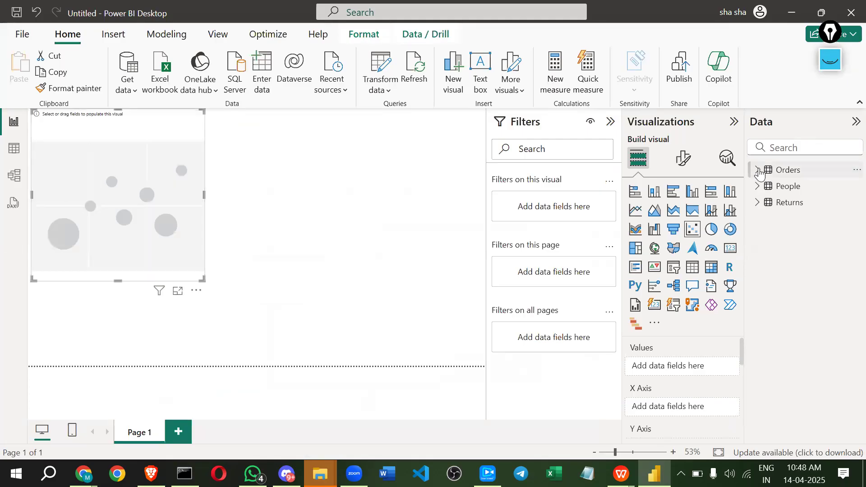
scroll(812, 316, down, 3)
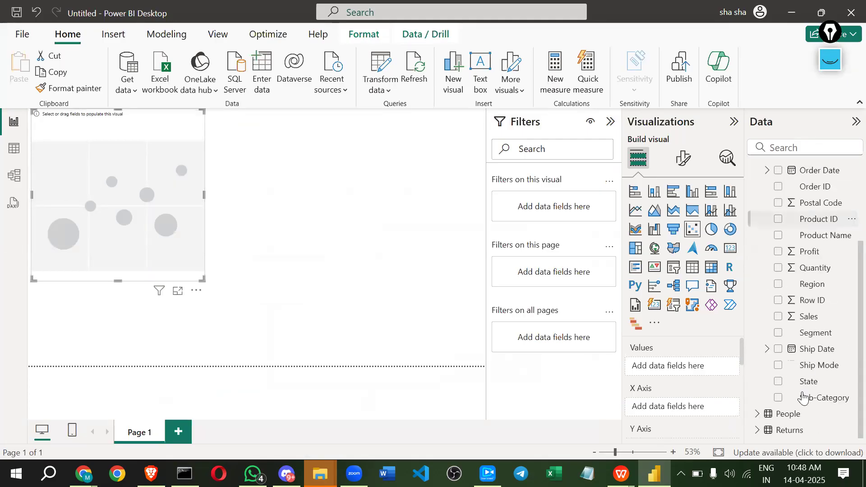
drag(813, 320, 694, 407)
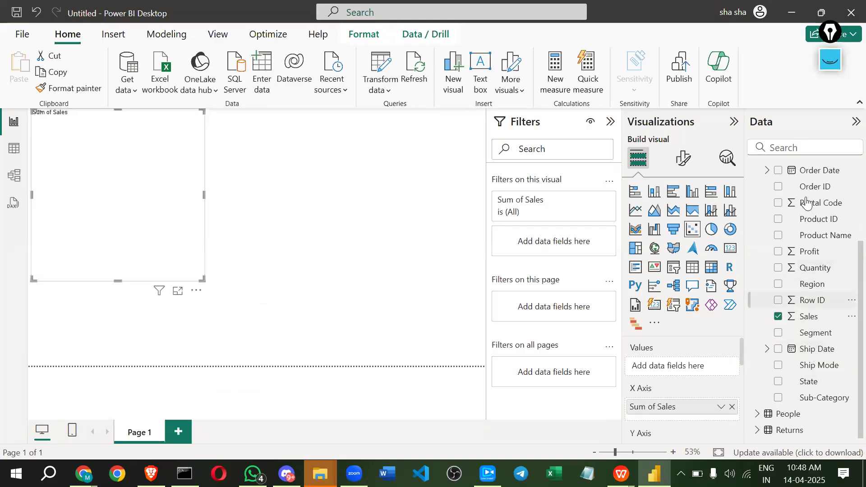
scroll(808, 210, up, 3)
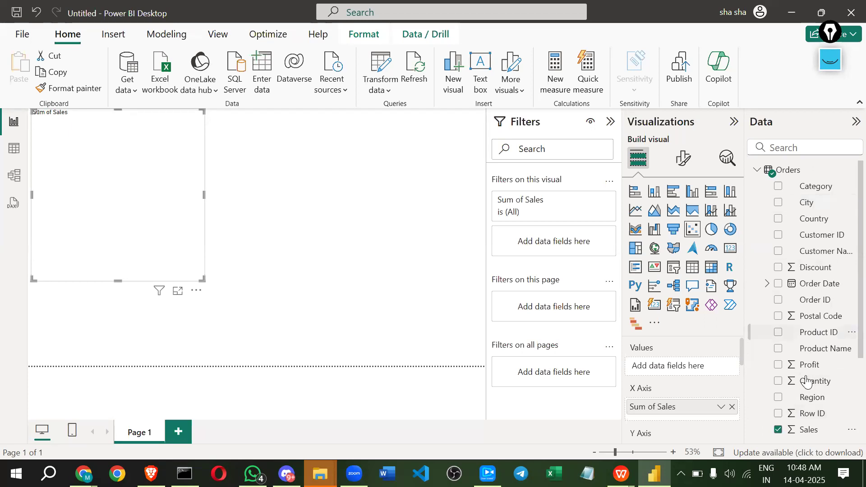
drag(810, 365, 680, 351)
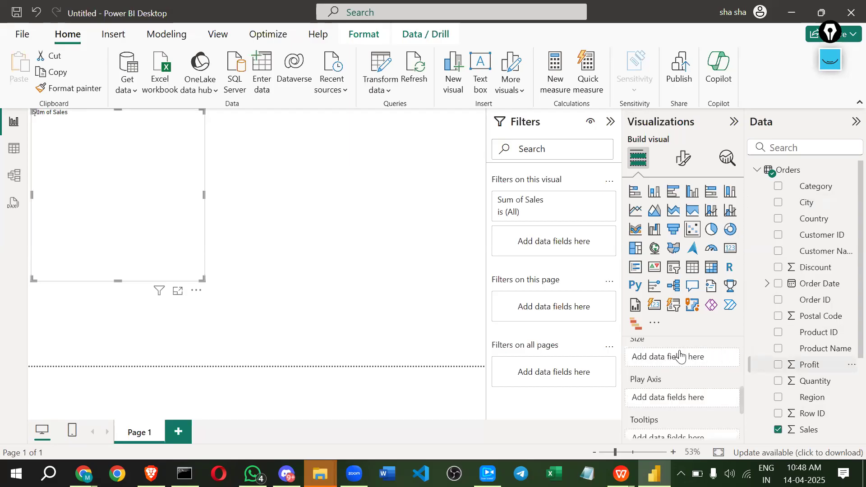
drag(675, 377, 673, 351)
scroll(669, 370, up, 2)
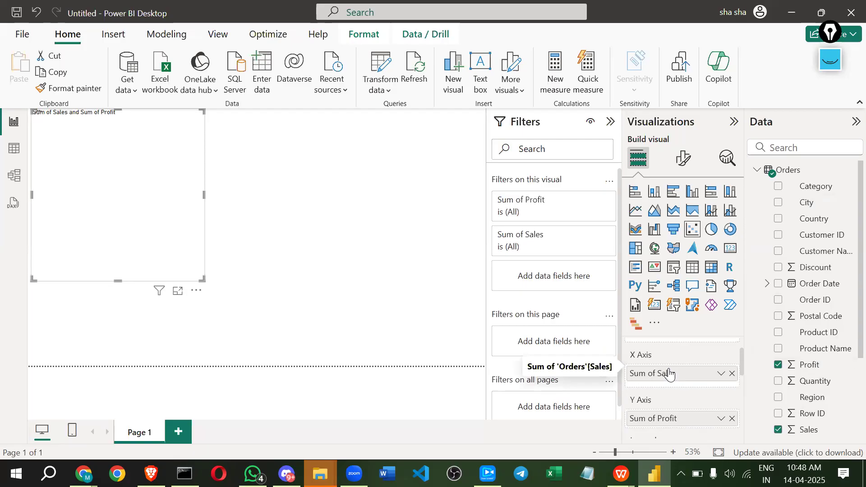
scroll(669, 370, down, 1)
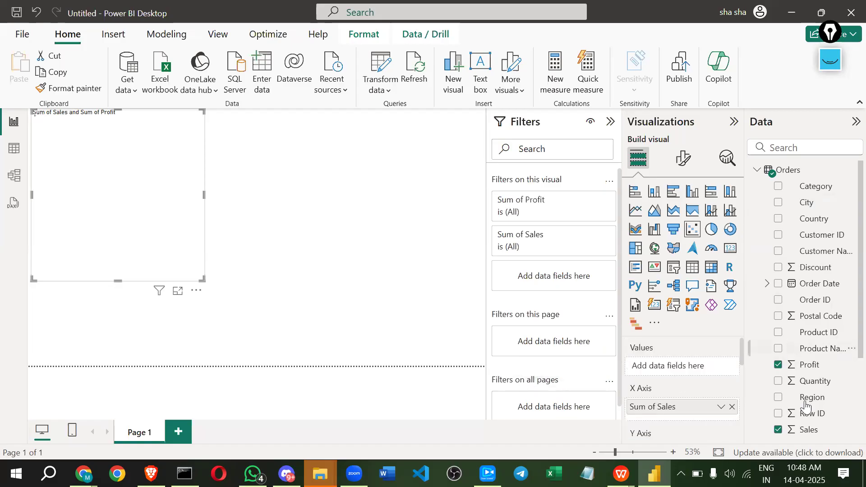
drag(807, 431, 682, 368)
Collapse the filters and enlarge the scatter chart to about two fifths of the page's width and three quarters of its height
drag(202, 279, 290, 336)
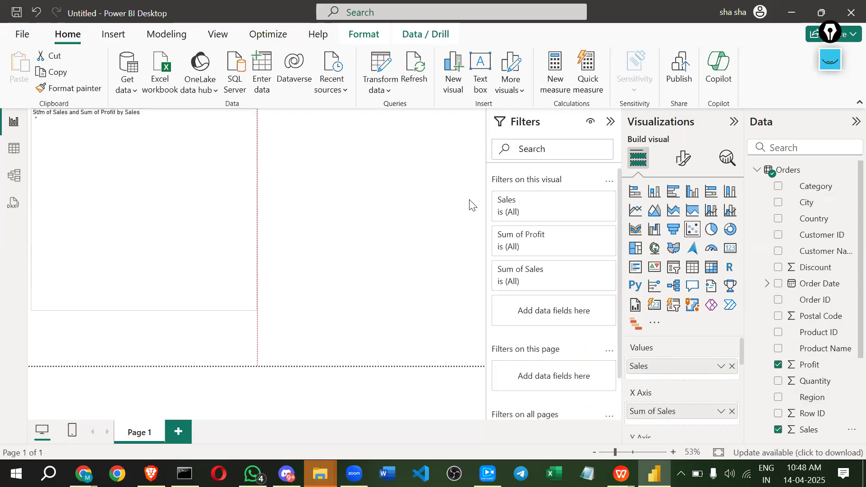
click(610, 122)
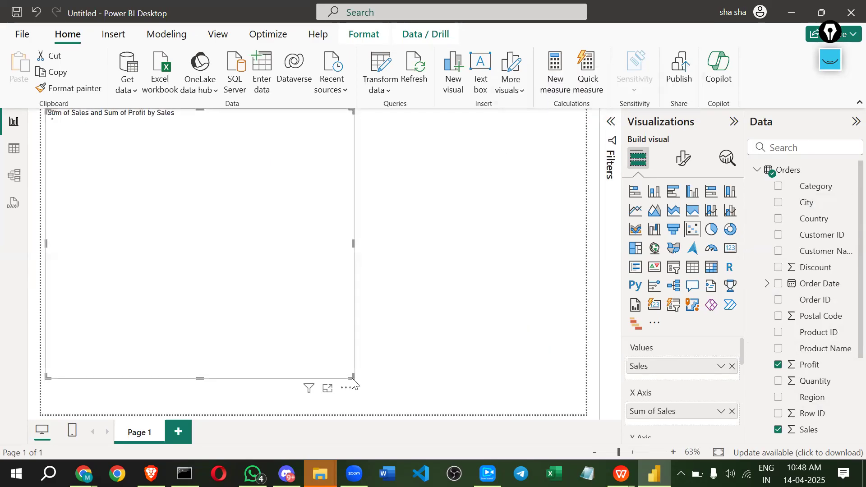
drag(325, 376, 266, 339)
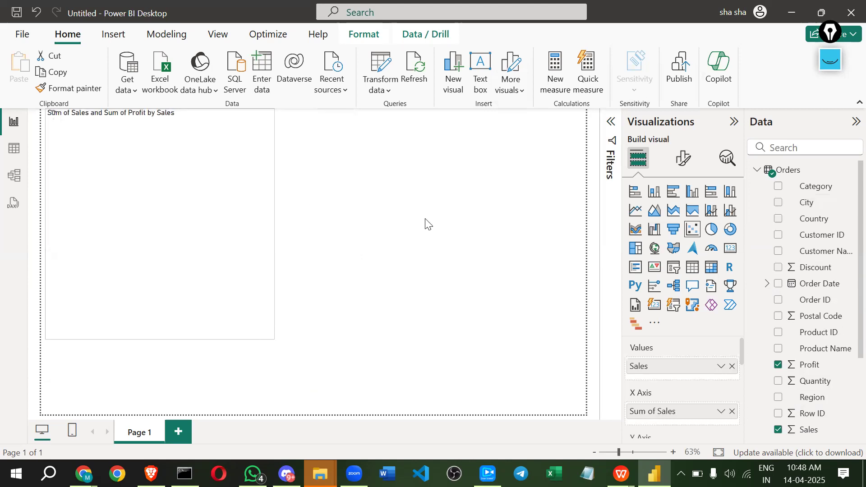
Add an empty funnel chart to the page and place it in the blank area beside the scatter chart
click(606, 233)
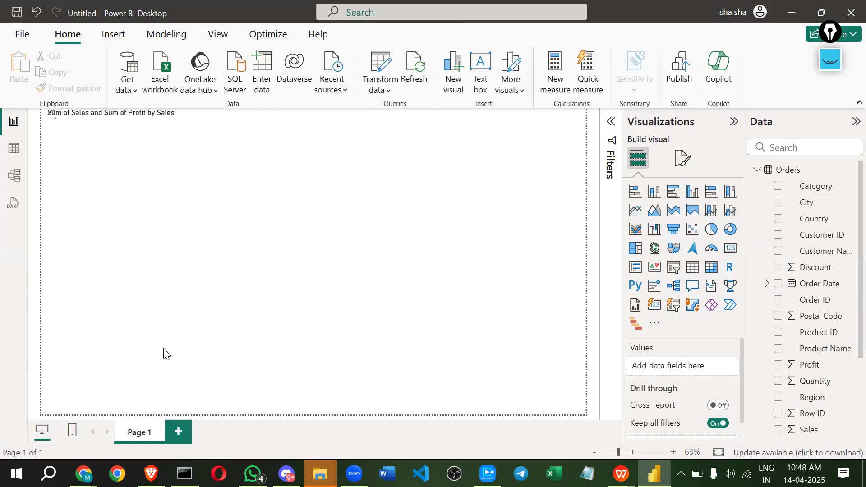
drag(199, 349, 434, 126)
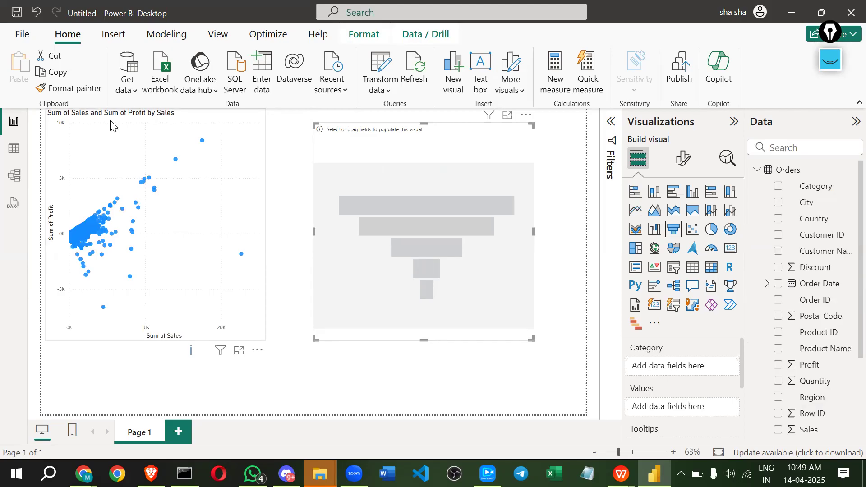
Look over the scatter chart's general Effects formatting and enlarge the chart to about 70% of the page's width and nearly its full height
click(244, 122)
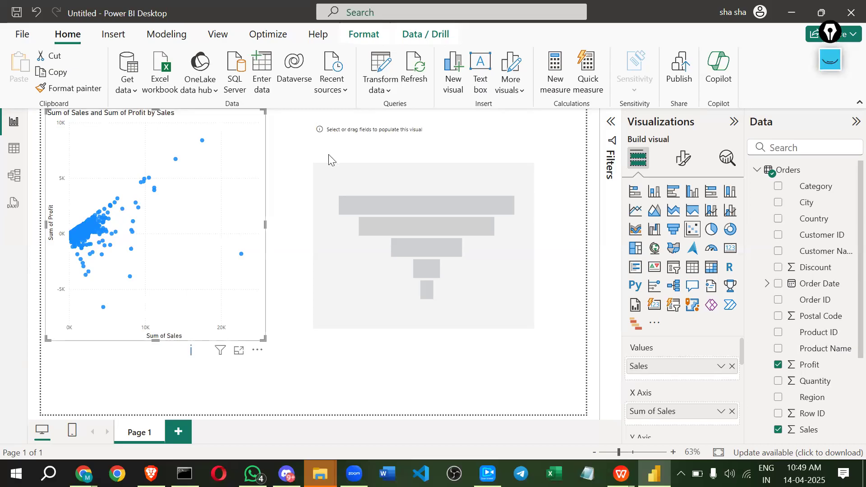
click(679, 160)
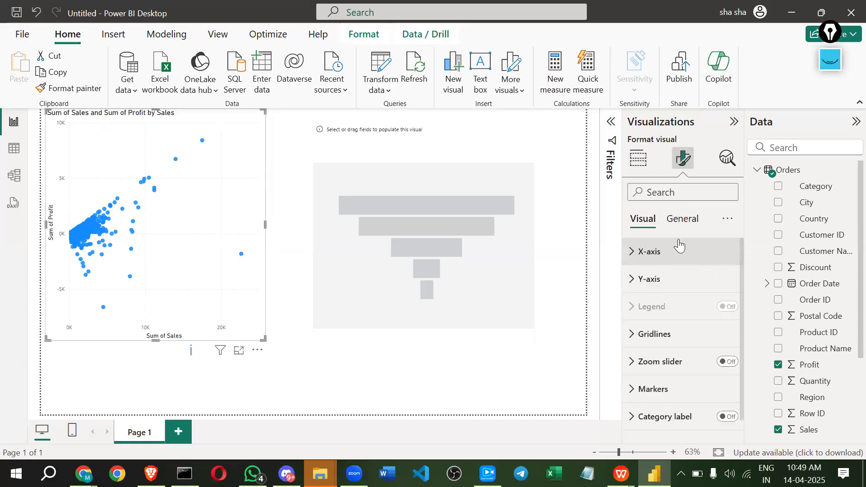
click(684, 219)
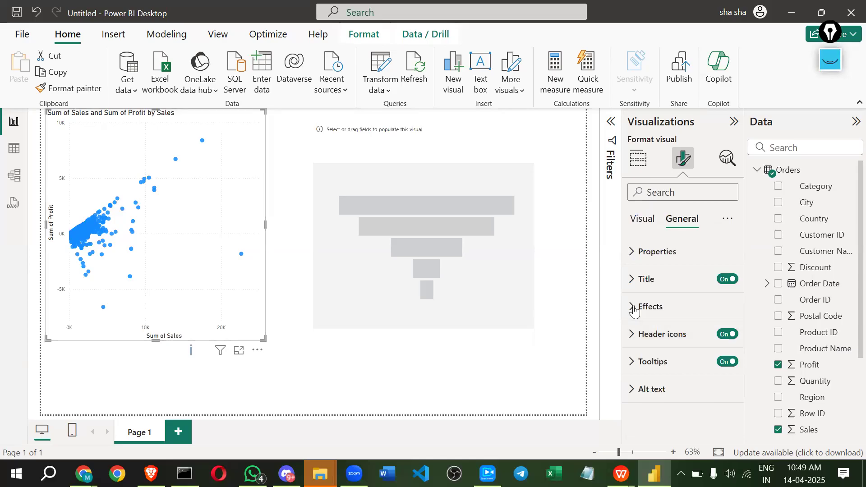
click(634, 309)
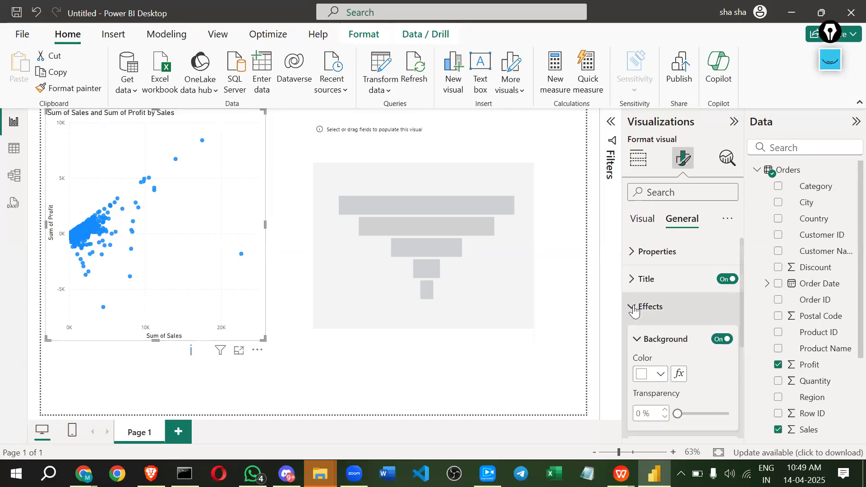
scroll(666, 286, down, 3)
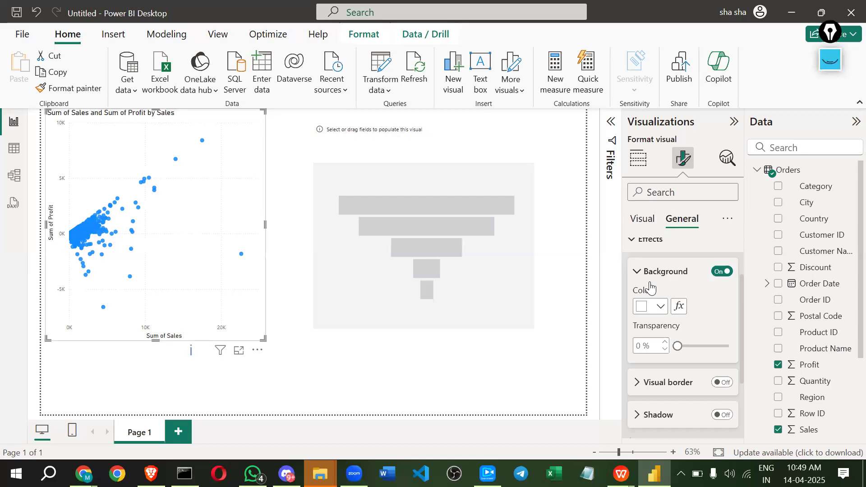
scroll(651, 287, up, 2)
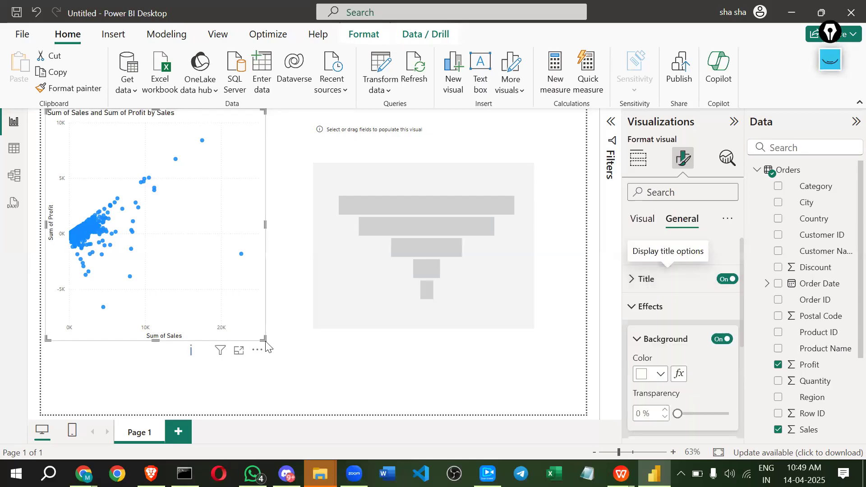
drag(303, 352, 414, 397)
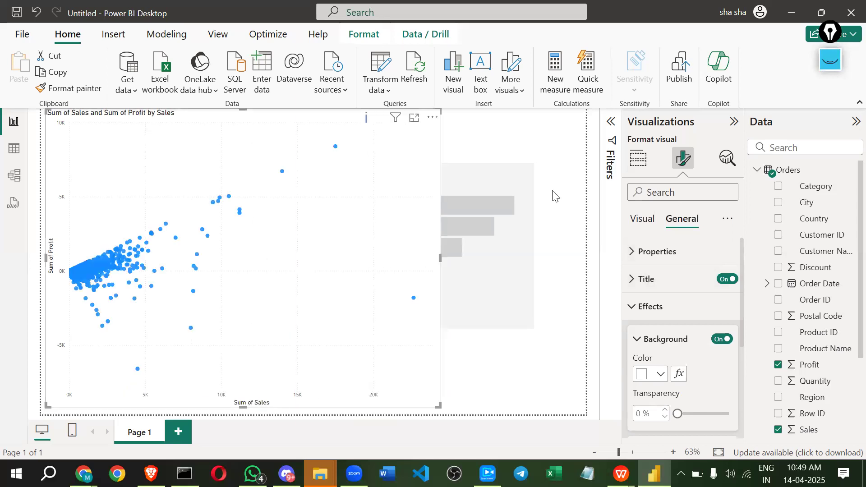
Review the fields assigned to the scatter chart's Values, X Axis, and Y Axis
click(832, 64)
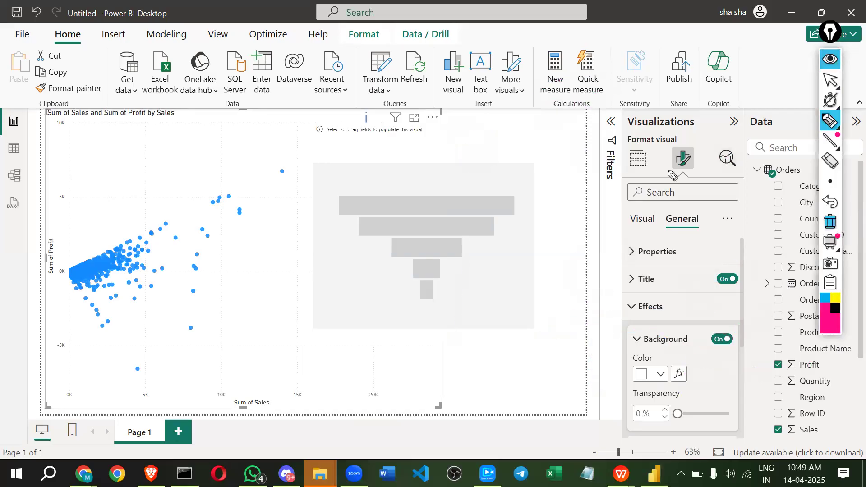
click(825, 64)
click(636, 162)
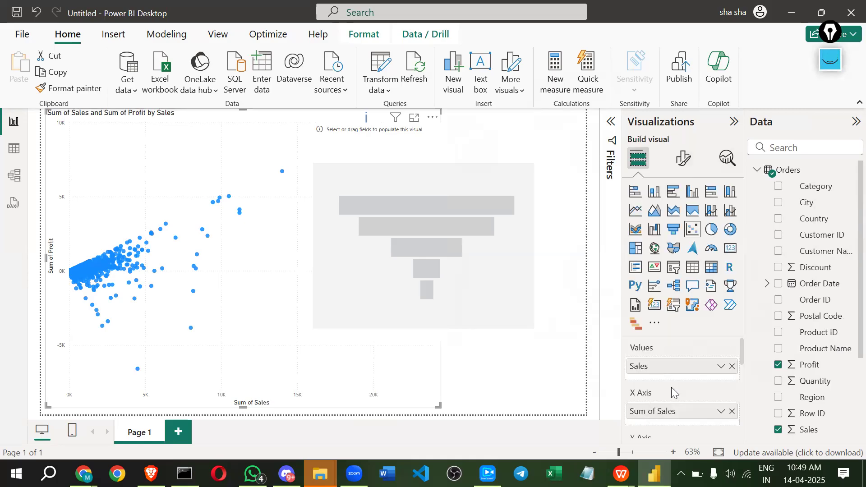
scroll(673, 423, down, 2)
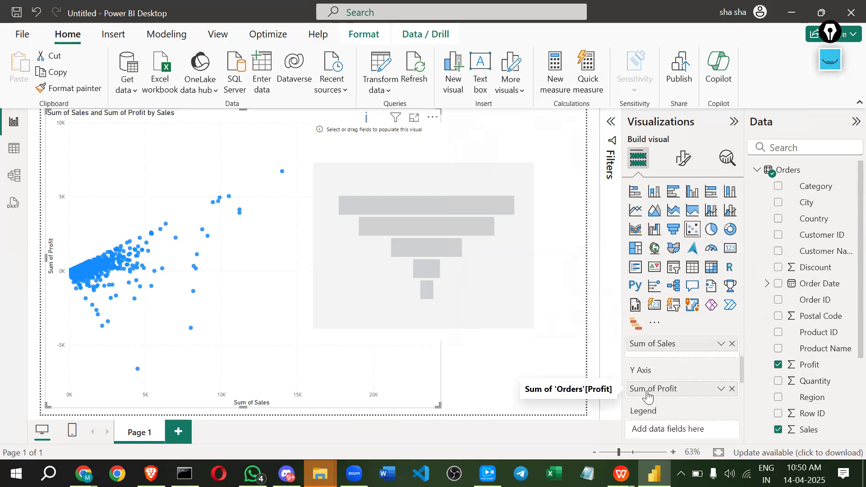
scroll(666, 392, up, 2)
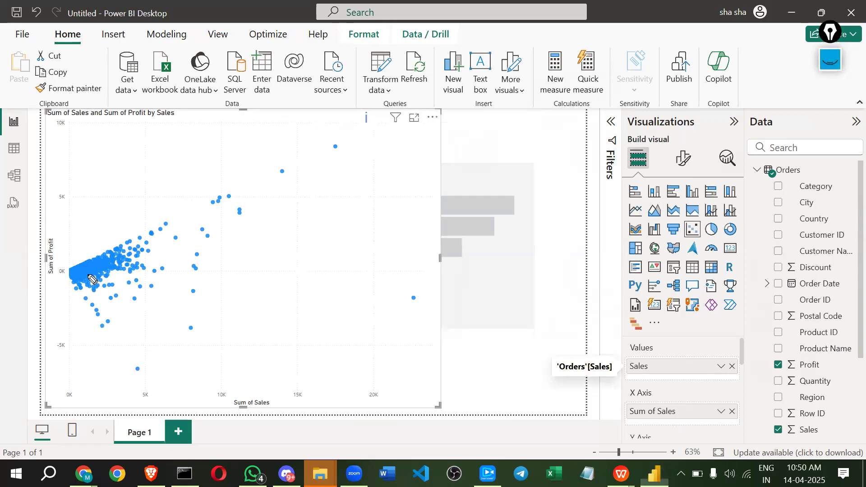
Annotate the scatter chart with a line along the Sales axis, a rising arrow along the upper points, and a vertical line at 5K sales
drag(71, 392, 188, 392)
drag(253, 391, 263, 389)
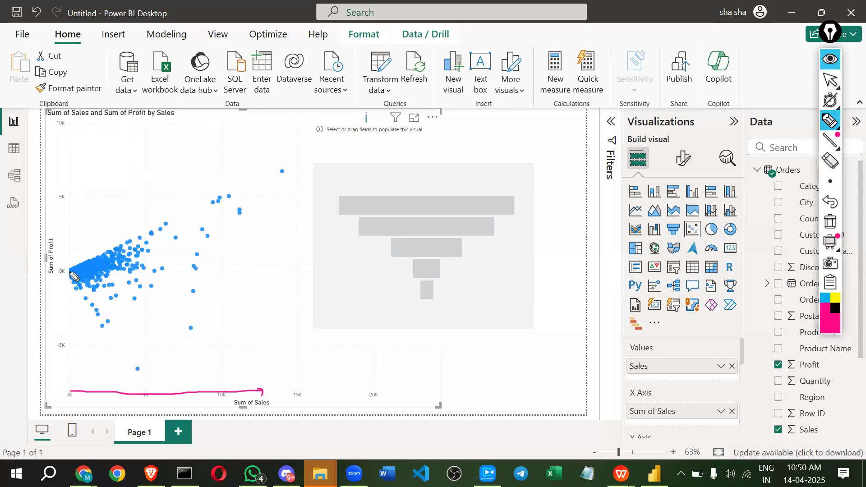
drag(71, 270, 286, 169)
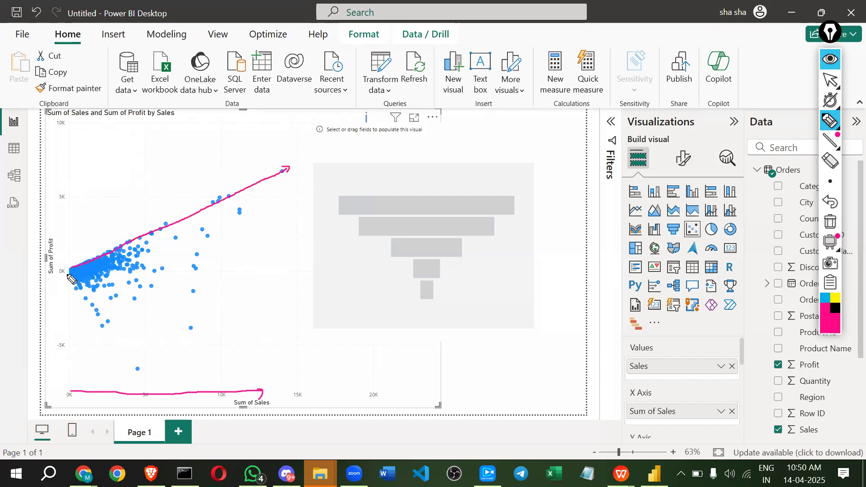
drag(146, 396, 150, 231)
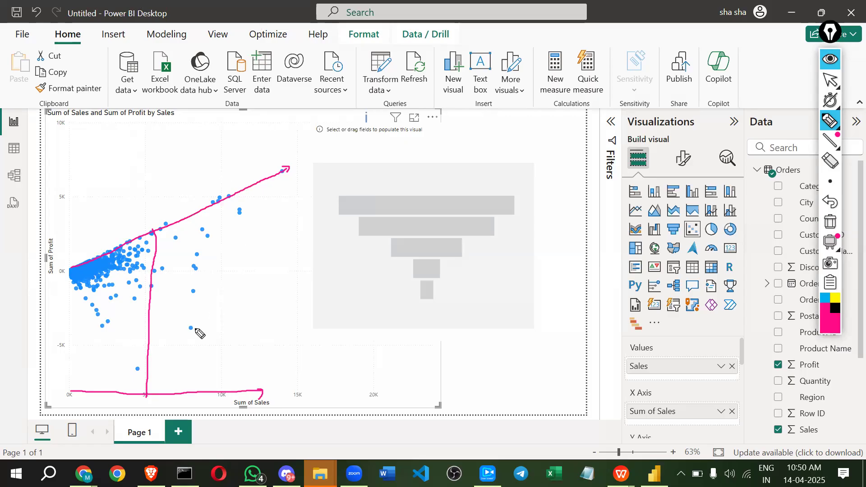
Annotate the negative-profit point near 8K sales with 8K labels, a horizontal line to the Profit axis, and a loop, and close the annotation tools
drag(201, 324, 228, 334)
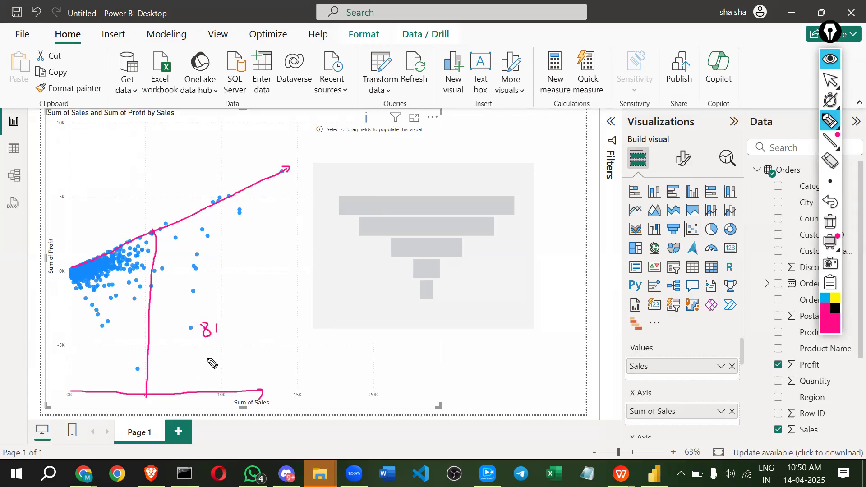
drag(201, 407, 209, 418)
drag(217, 400, 229, 418)
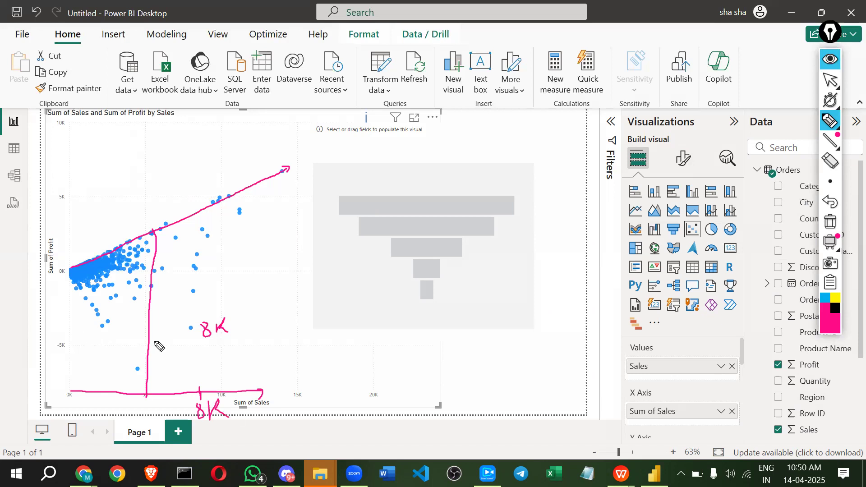
click(189, 334)
drag(180, 331, 73, 327)
drag(162, 342, 178, 348)
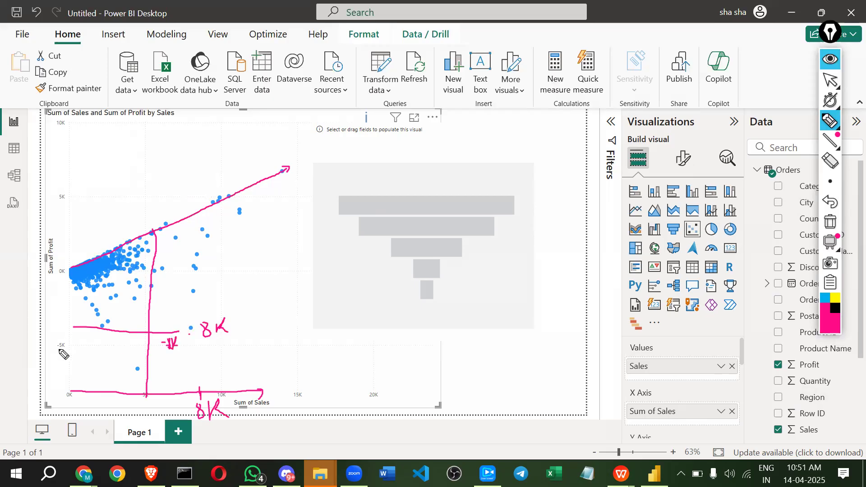
drag(175, 337, 179, 349)
drag(185, 338, 178, 346)
mouse_move(177, 347)
mouse_down()
mouse_move(192, 279)
mouse_move(185, 346)
mouse_up()
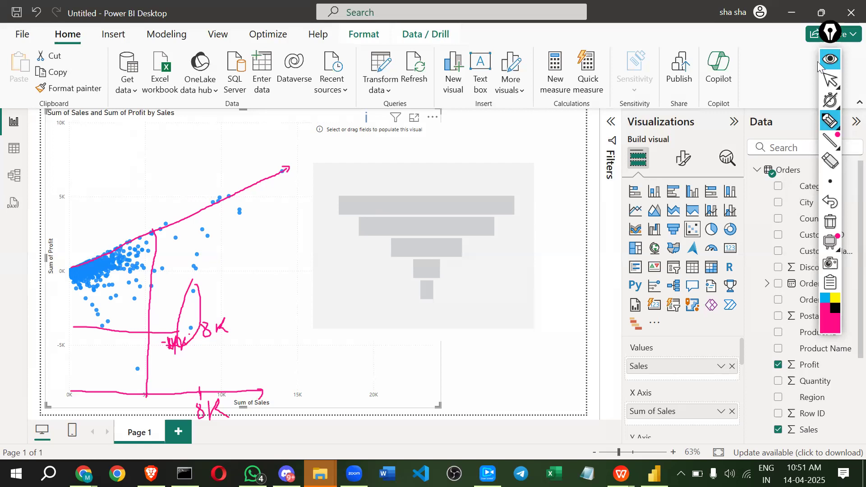
click(156, 261)
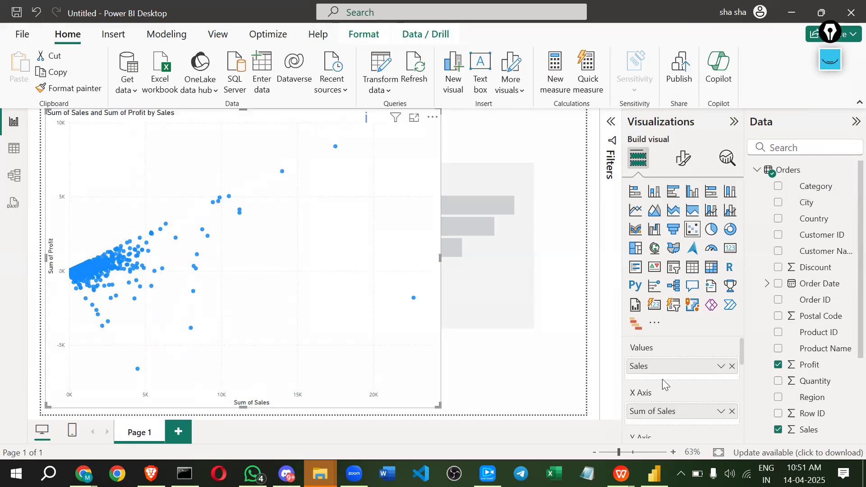
Assign the Orders Category field to the scatter chart's Legend and keep the scatter chart selected
scroll(691, 374, down, 1)
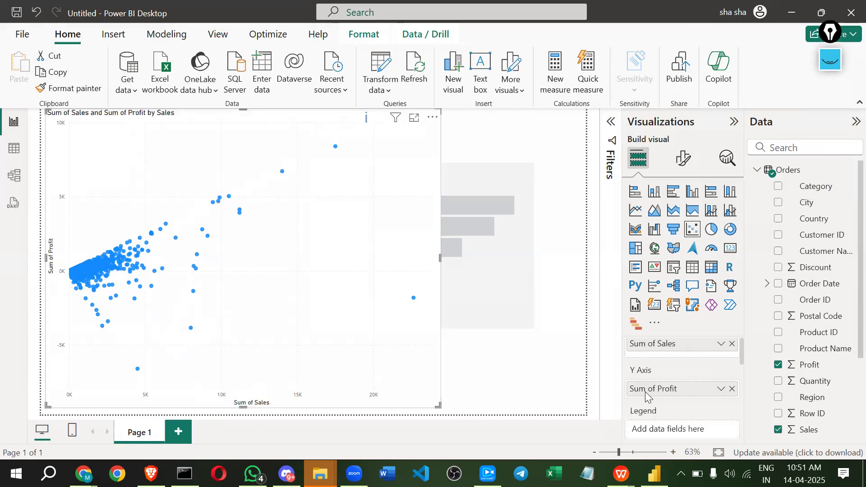
scroll(647, 396, down, 1)
scroll(641, 413, up, 2)
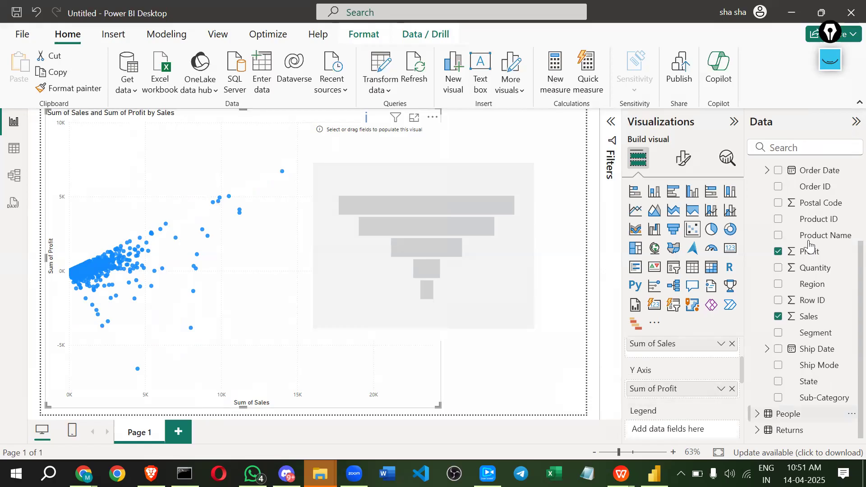
scroll(817, 251, up, 3)
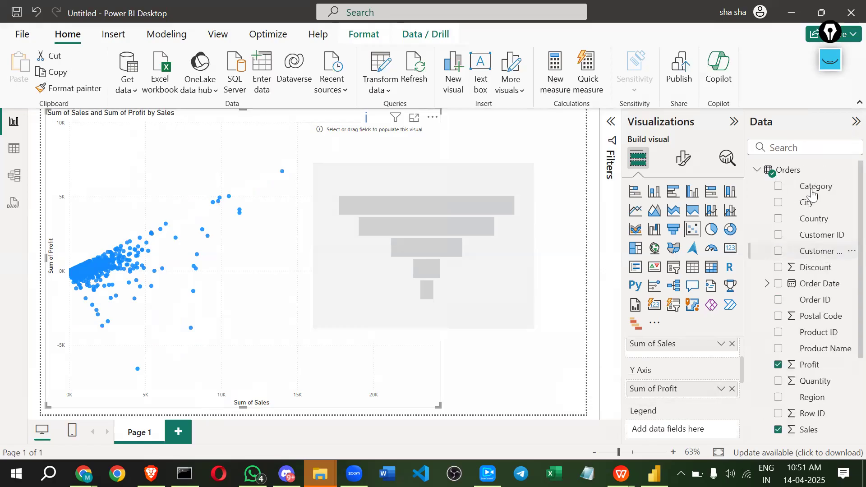
drag(812, 187, 693, 453)
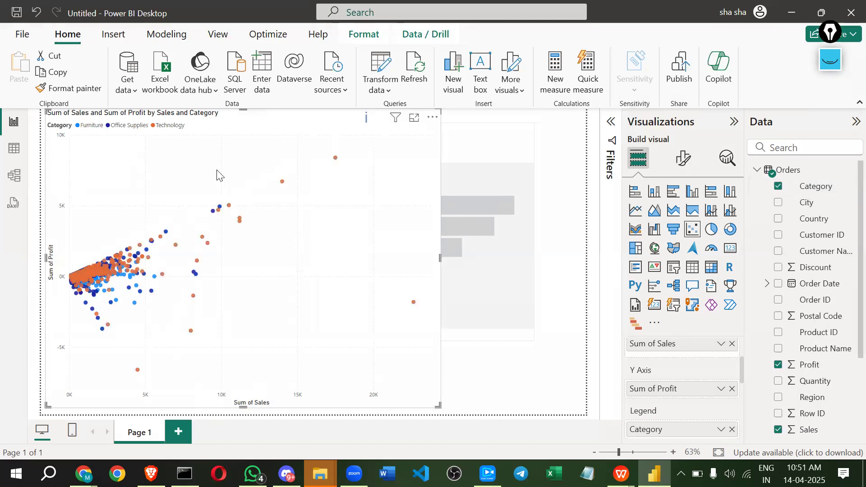
click(286, 124)
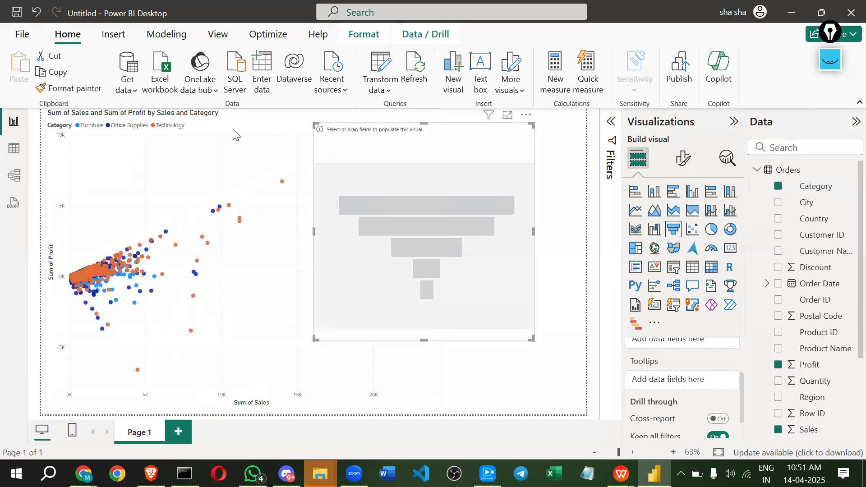
click(125, 127)
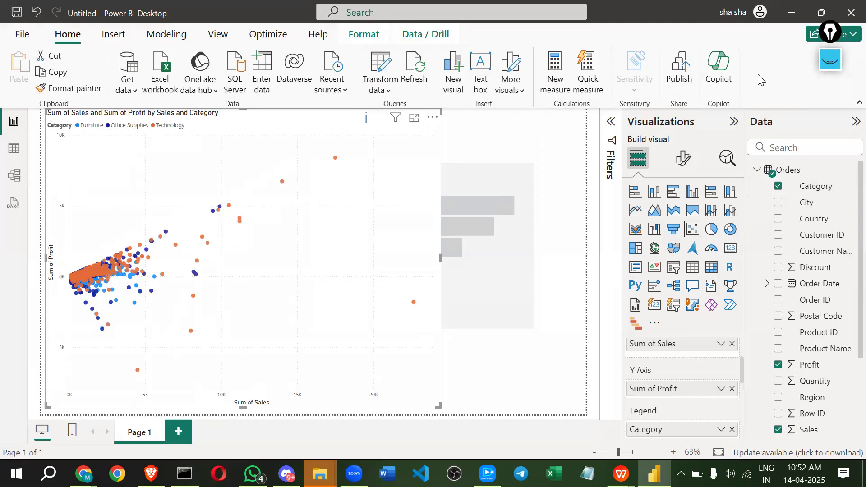
Circle the low-profit Technology points, underline Technology in the chart legend, and mark the 0K profit level through the dense cluster
click(837, 71)
mouse_move(193, 294)
mouse_down()
mouse_move(189, 318)
mouse_move(200, 311)
mouse_move(199, 294)
mouse_up()
mouse_move(148, 364)
mouse_down()
mouse_move(130, 370)
mouse_move(145, 354)
mouse_up()
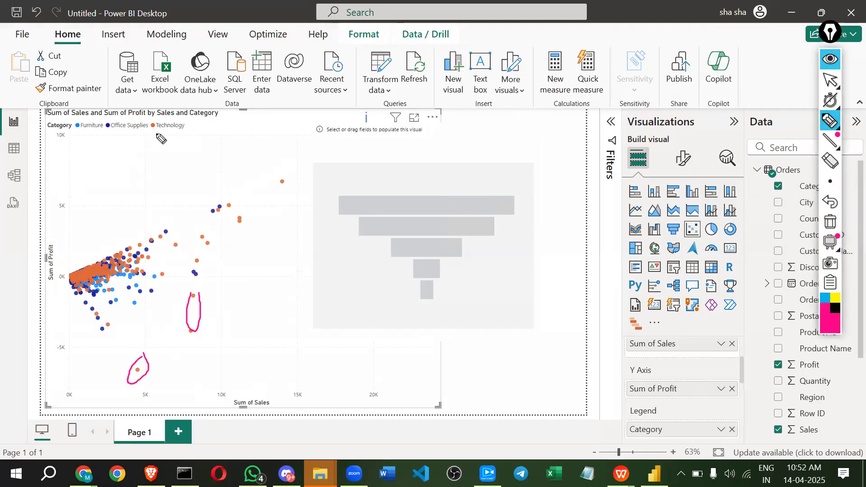
drag(155, 133, 185, 131)
drag(68, 281, 137, 275)
drag(71, 270, 73, 277)
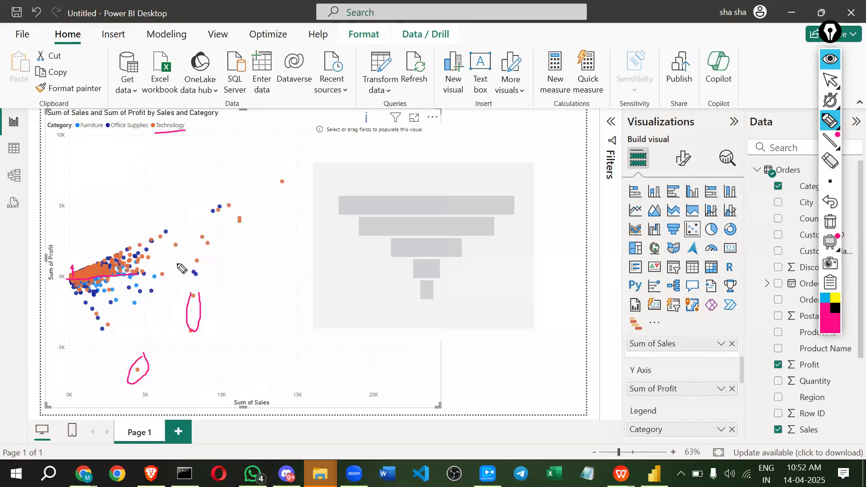
Circle the high-profit points around 10K to 15K sales, draw a rising arrow above the cluster, and close the annotation tools
mouse_move(289, 193)
mouse_down()
mouse_move(276, 185)
mouse_move(284, 174)
mouse_up()
mouse_move(247, 208)
mouse_down()
mouse_move(249, 217)
mouse_move(237, 205)
mouse_move(211, 215)
mouse_move(226, 219)
mouse_move(238, 200)
mouse_up()
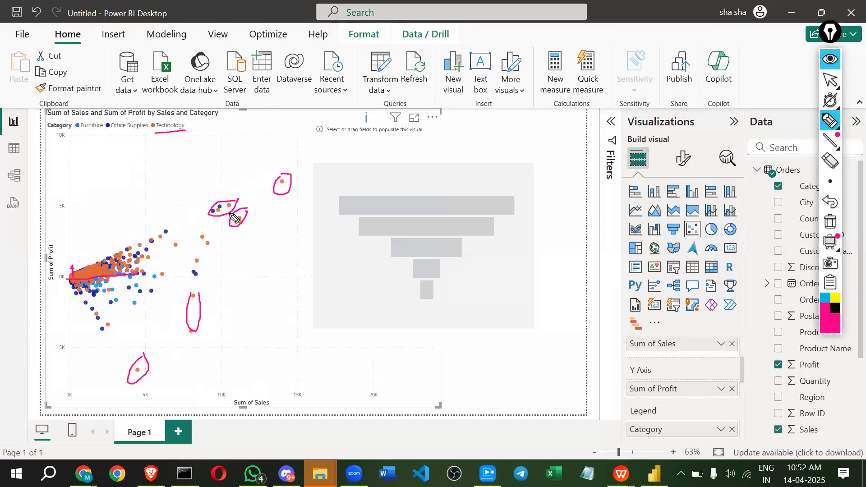
drag(201, 291, 195, 293)
mouse_move(230, 231)
mouse_down()
mouse_move(255, 209)
mouse_move(232, 231)
mouse_up()
drag(71, 264, 164, 211)
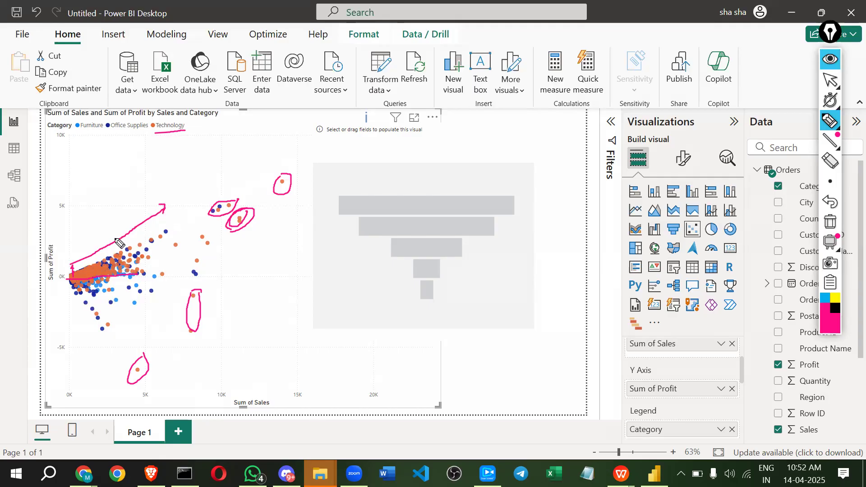
click(830, 59)
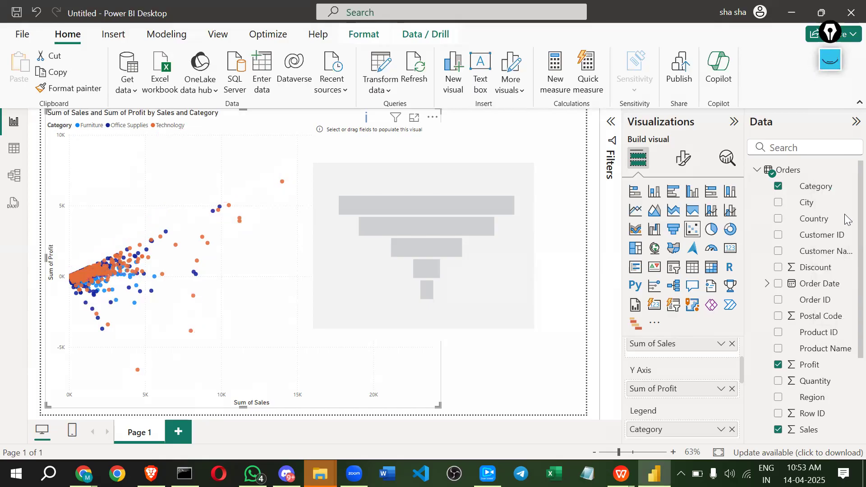
Look through the Orders fields and shrink the scatter chart to about two fifths of the page's width and half its height
scroll(845, 252, down, 1)
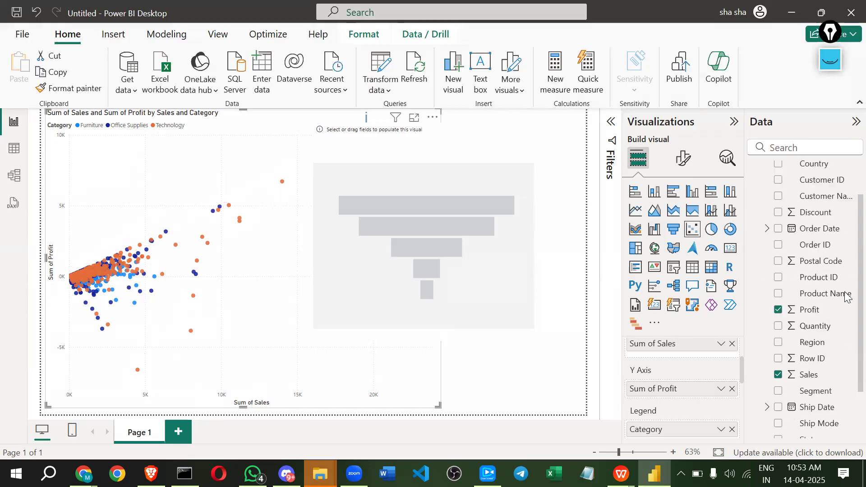
scroll(845, 294, down, 1)
scroll(847, 187, up, 2)
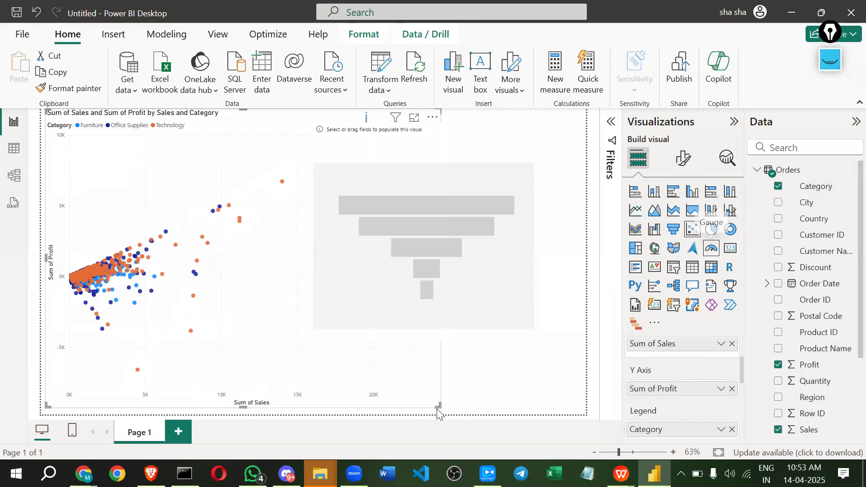
drag(436, 405, 272, 263)
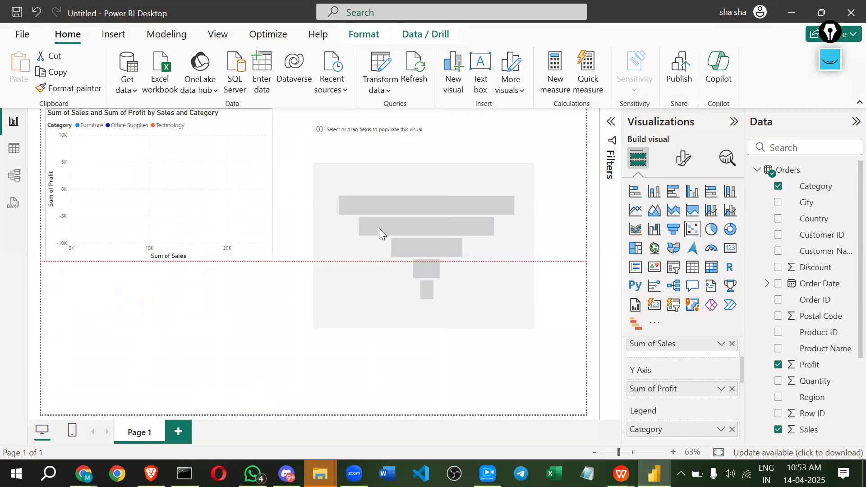
Position the empty funnel chart beside the scatter chart and show its Category and Values field wells
click(370, 181)
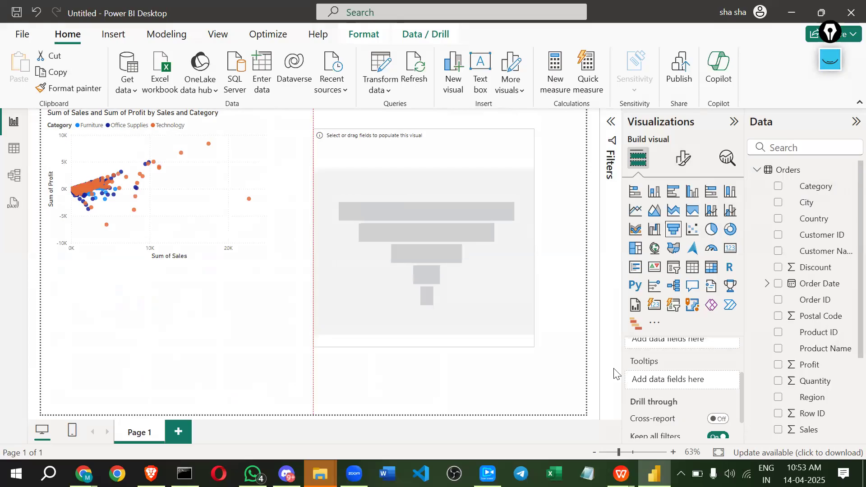
scroll(655, 387, up, 3)
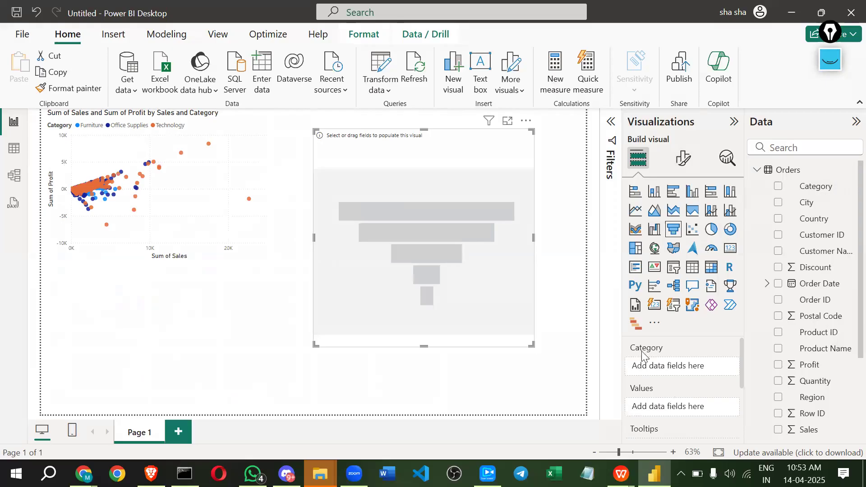
mouse_move(656, 352)
Switch to the funnel chart image search in Chrome, circle the sales funnel's stage labels, mark its full height, and close the annotation tools
key(alt+Tab)
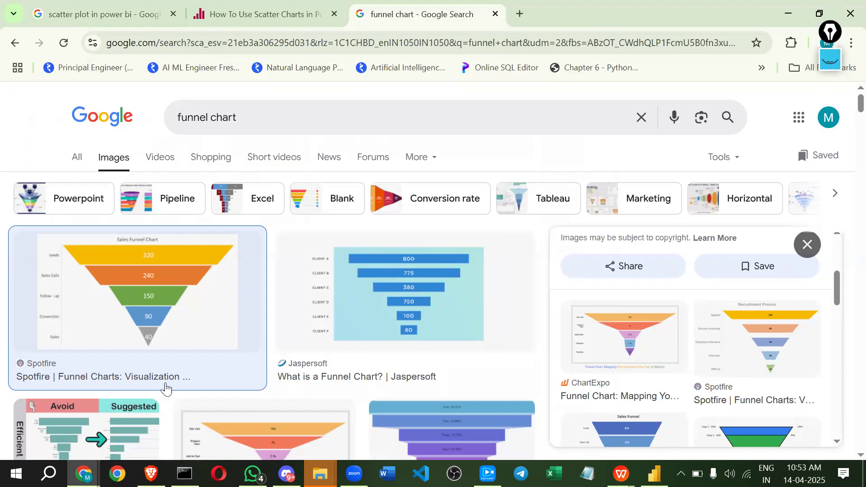
key(ctrl+shift+1)
mouse_move(54, 243)
mouse_down()
mouse_move(41, 328)
mouse_move(66, 333)
mouse_up()
drag(54, 240, 65, 333)
mouse_move(232, 236)
mouse_down()
mouse_move(234, 304)
mouse_move(224, 350)
mouse_move(214, 347)
mouse_up()
drag(213, 240, 246, 238)
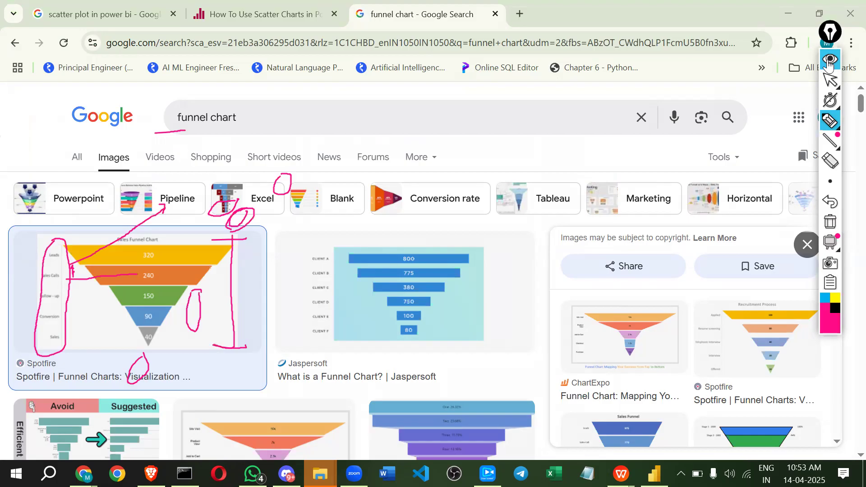
click(828, 63)
Switch back to Power BI and assign the Orders fields Sub-Category to the funnel chart's Category and Sales to its Values
key(alt+Tab)
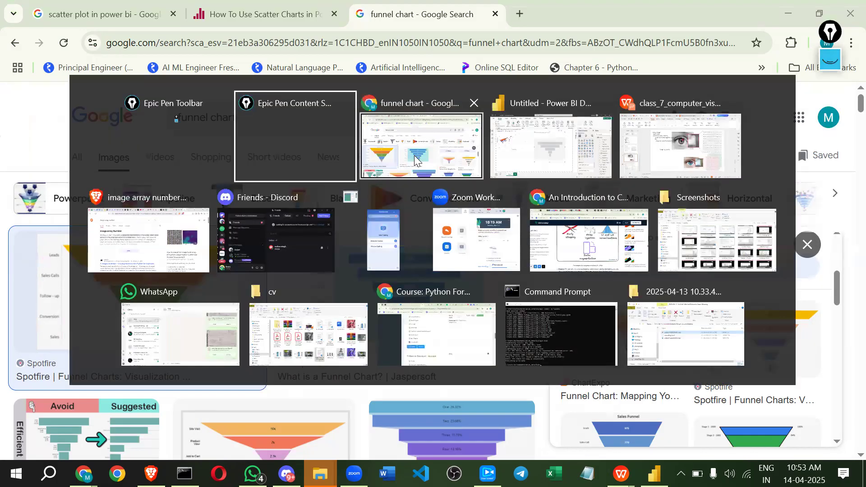
click(572, 143)
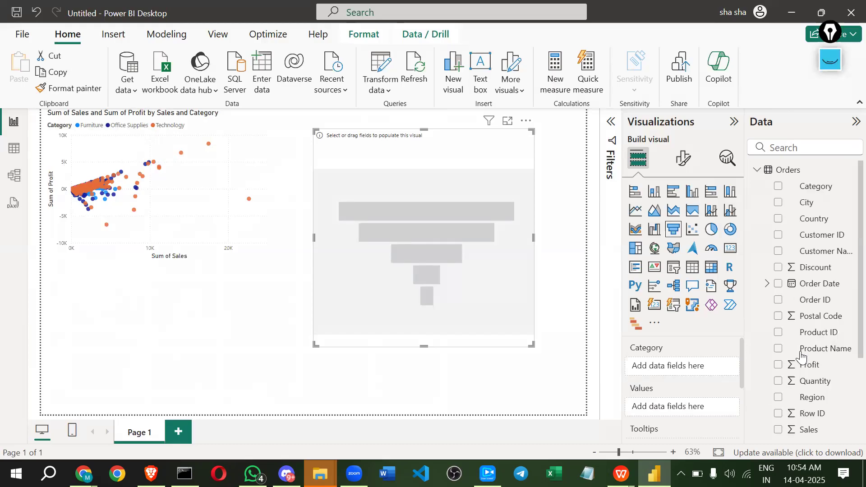
scroll(804, 361, down, 3)
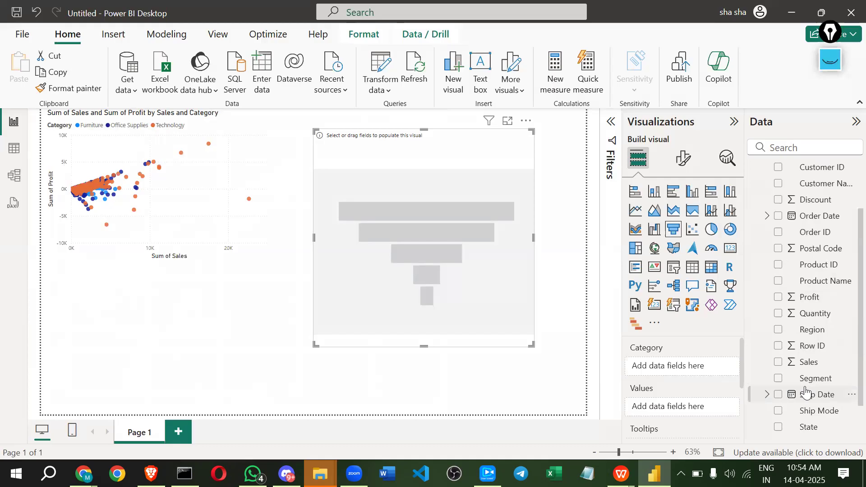
scroll(808, 379, down, 2)
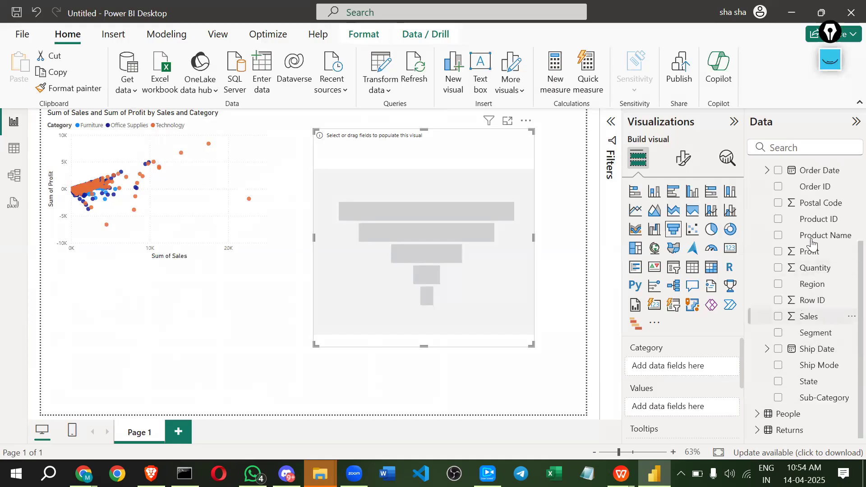
scroll(810, 271, up, 5)
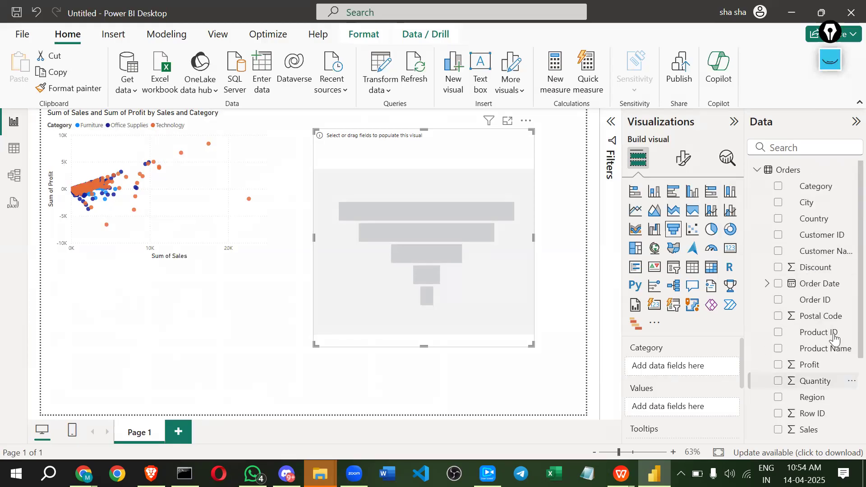
scroll(832, 359, down, 5)
drag(819, 399, 737, 363)
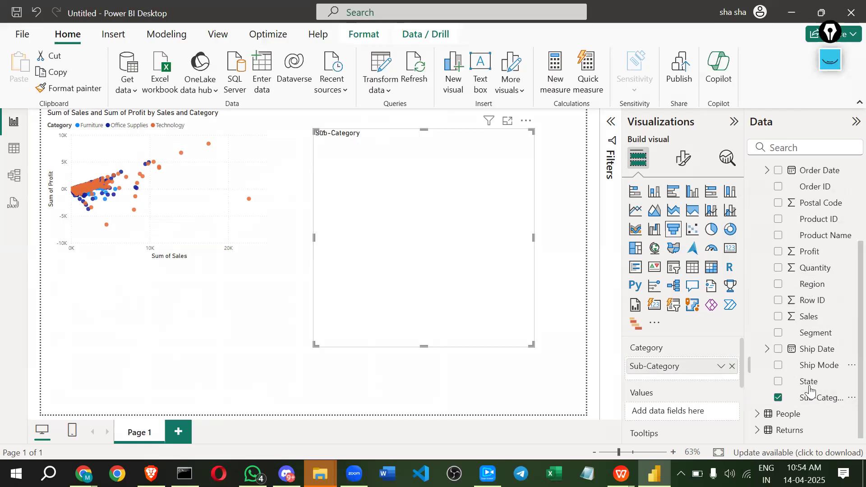
drag(810, 317, 697, 416)
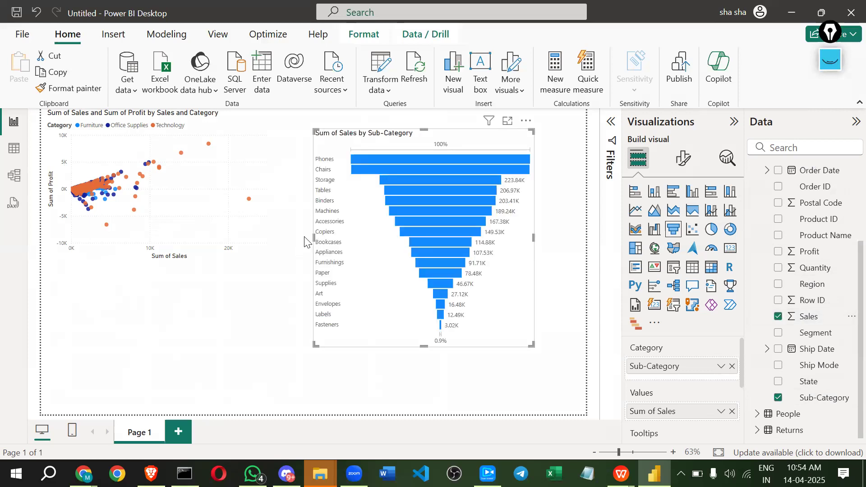
Widen the funnel chart leftward and annotate its upper bars with arrows and the handwritten labels Lead, Call and Pick
drag(245, 239, 244, 239)
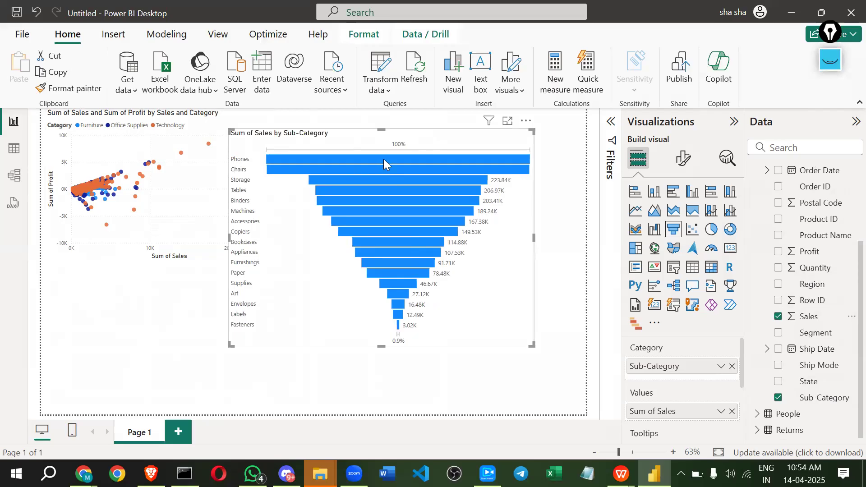
mouse_move(386, 170)
click(830, 60)
click(835, 227)
mouse_move(543, 159)
mouse_down()
mouse_move(531, 159)
mouse_move(577, 160)
mouse_move(585, 138)
mouse_up()
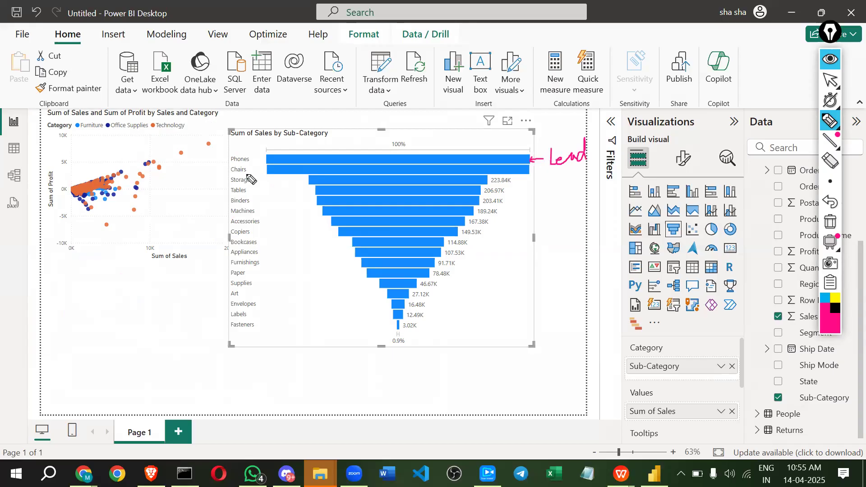
drag(534, 171, 570, 177)
mouse_move(513, 183)
mouse_down()
mouse_move(561, 188)
mouse_move(503, 198)
mouse_up()
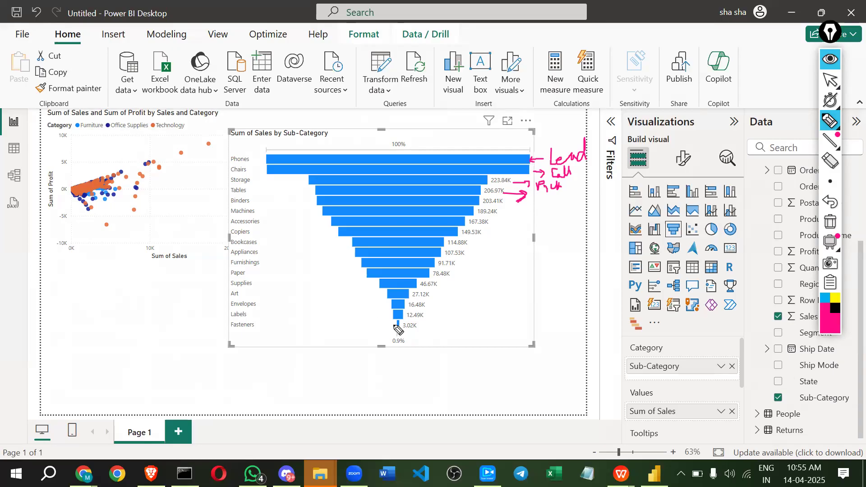
Circle the Fasteners bar, point an arrow at the bottom percentage, write a lead count, 1% and 1000, and close the annotation tools
drag(420, 323, 410, 336)
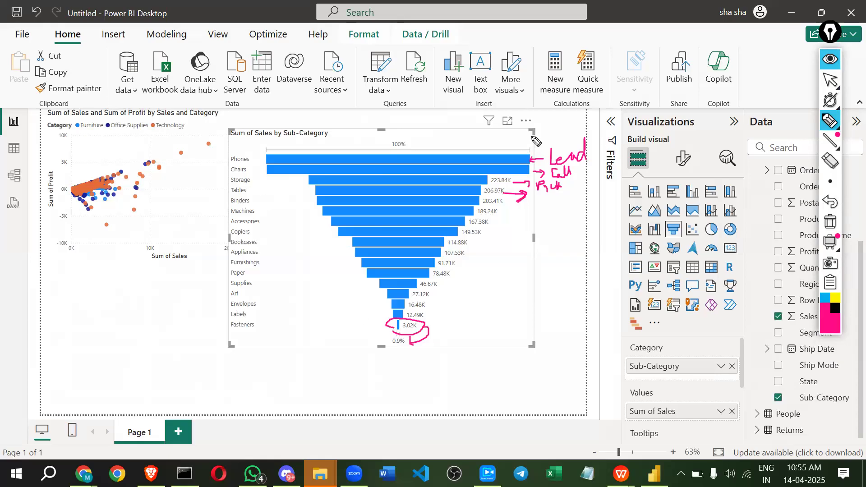
mouse_move(534, 132)
mouse_down()
mouse_move(534, 147)
mouse_move(542, 136)
mouse_move(585, 132)
mouse_up()
mouse_move(461, 337)
mouse_down()
mouse_move(464, 350)
mouse_move(474, 350)
mouse_up()
click(470, 340)
click(479, 344)
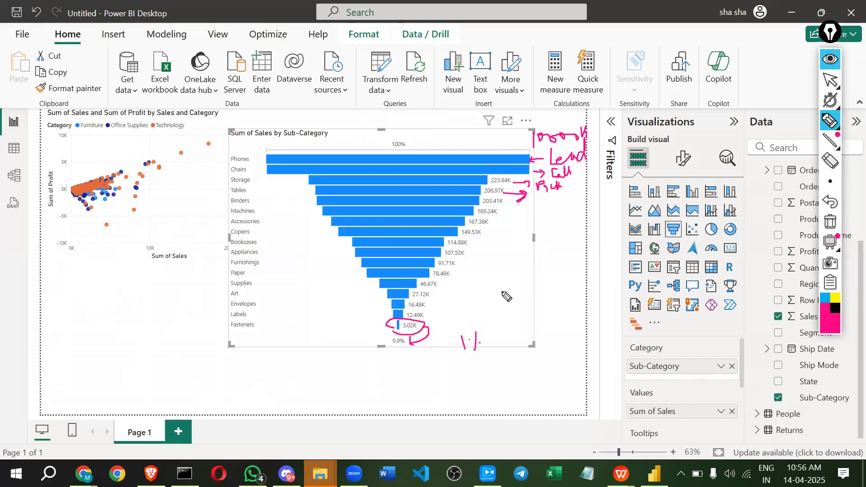
mouse_move(509, 320)
mouse_down()
mouse_move(509, 335)
mouse_move(538, 321)
mouse_up()
drag(532, 322, 547, 321)
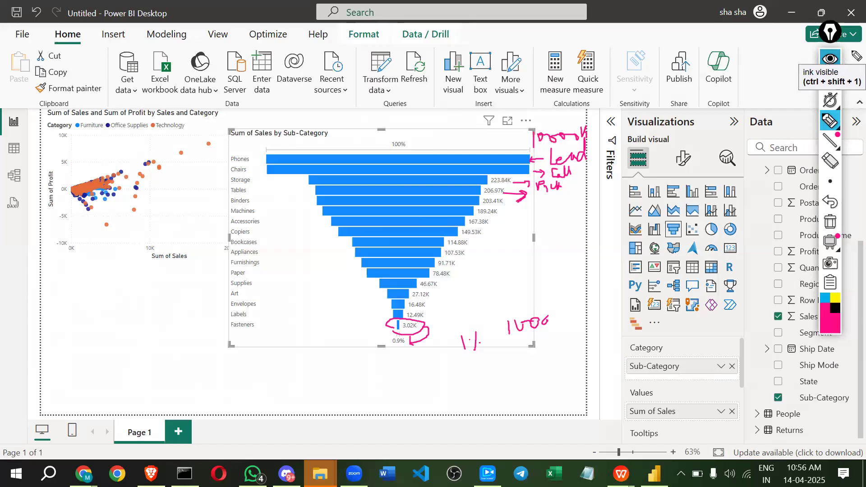
click(824, 58)
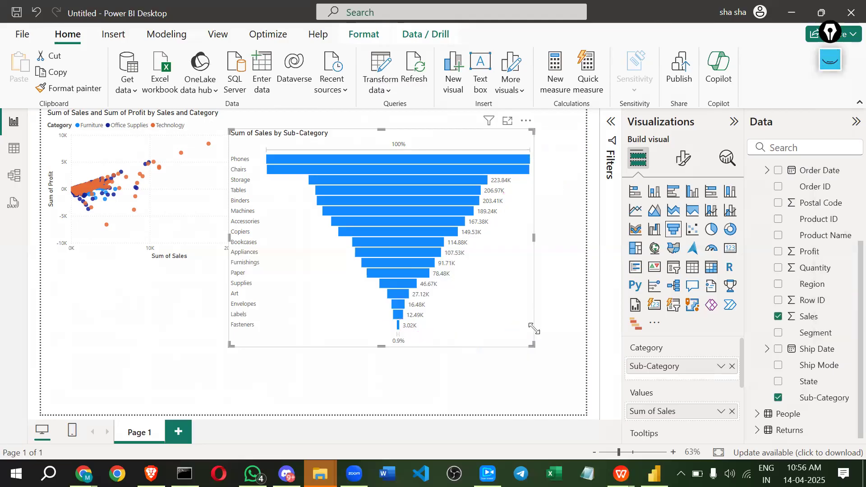
Shrink the funnel chart to just under a third of the page's width, with its lower edge level with the scatter chart's
drag(530, 342, 467, 249)
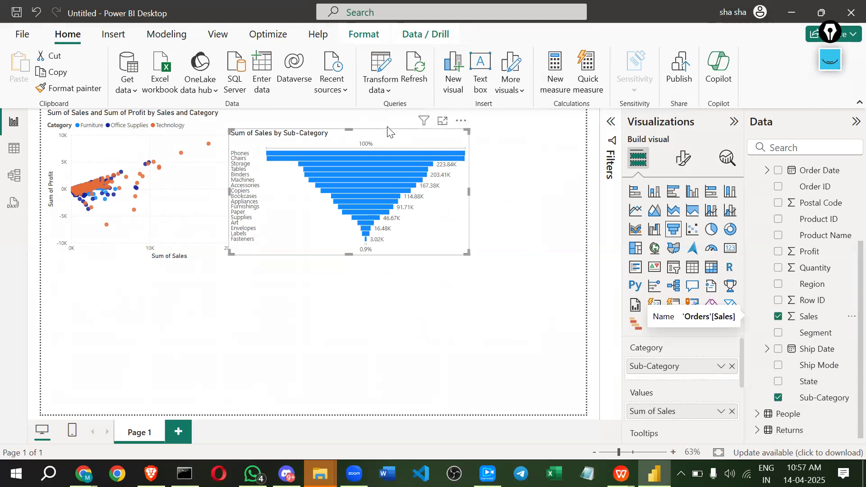
drag(387, 126, 387, 126)
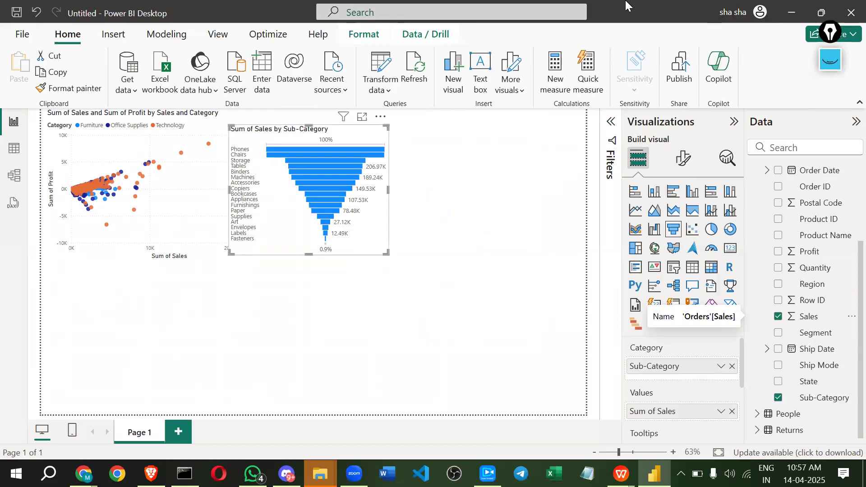
Clear the old ink, handwrite and circle the formula give / Total × 100 beside the funnel chart, and underline Total and 100
click(828, 64)
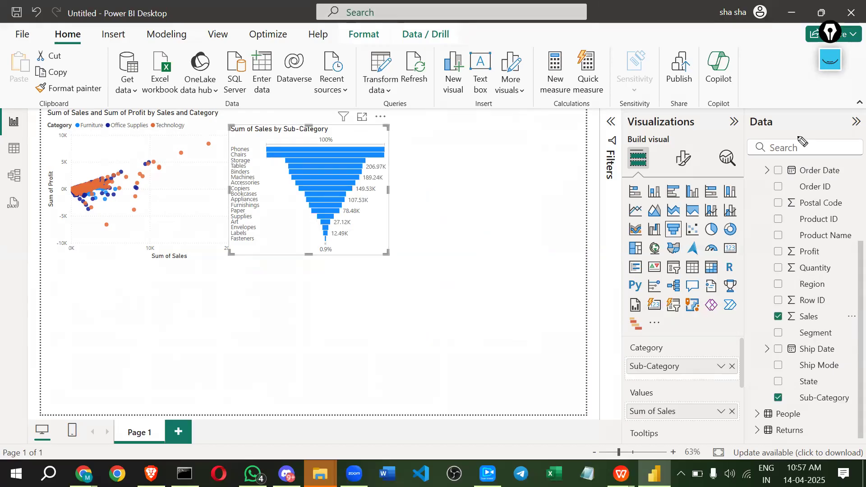
click(826, 221)
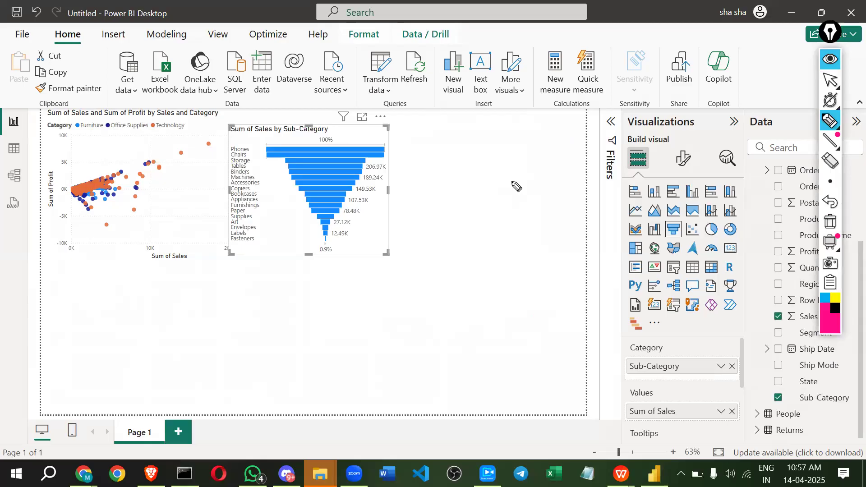
drag(500, 155, 493, 197)
drag(510, 163, 525, 167)
drag(463, 215, 563, 193)
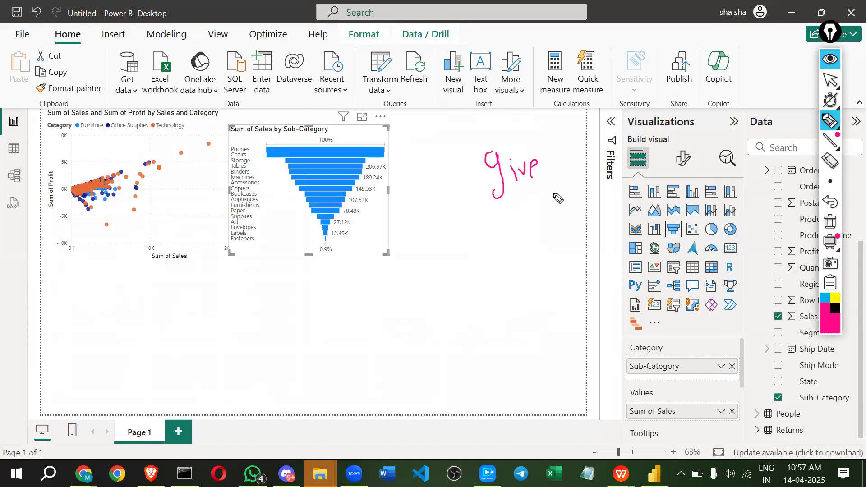
mouse_move(485, 241)
mouse_down()
mouse_move(540, 246)
mouse_move(554, 225)
mouse_move(560, 246)
mouse_up()
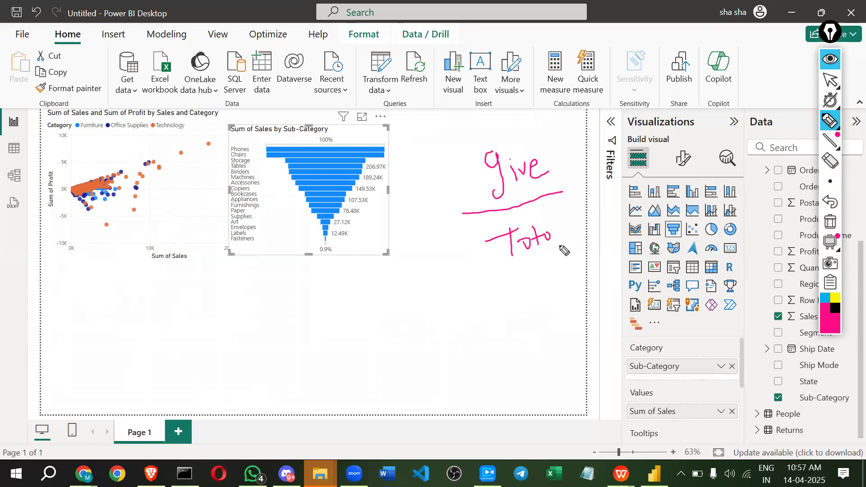
drag(567, 181, 590, 194)
mouse_move(582, 180)
mouse_down()
mouse_move(582, 205)
mouse_move(606, 171)
mouse_move(631, 161)
mouse_up()
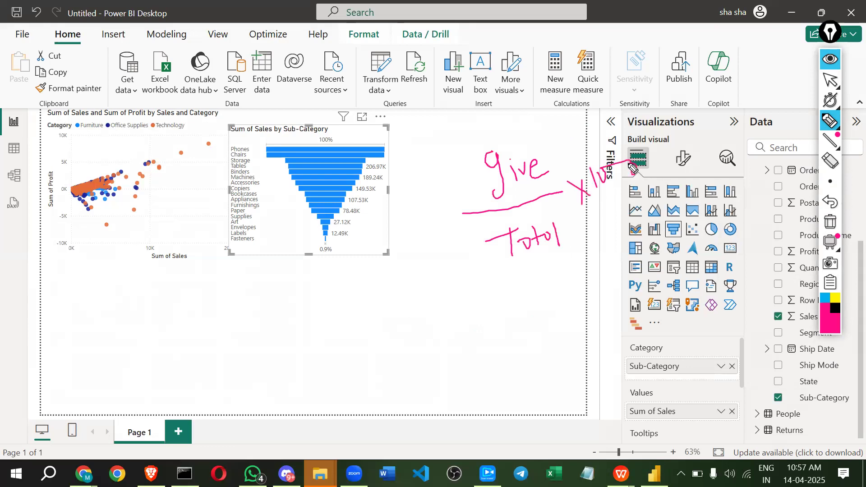
mouse_move(448, 228)
mouse_down()
mouse_move(657, 206)
mouse_move(636, 118)
mouse_move(603, 123)
mouse_up()
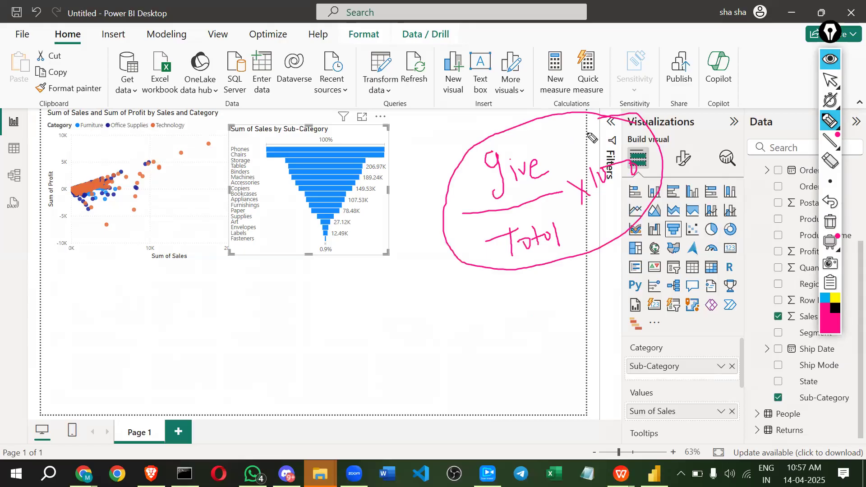
drag(596, 194, 639, 189)
drag(487, 263, 555, 259)
Handwrite the worked example 300/500 × 100 = 60% below the formula and strike out the matching zeros in the fraction
drag(439, 380, 428, 413)
drag(454, 384, 453, 385)
drag(469, 386, 477, 387)
drag(408, 375, 515, 361)
mouse_move(425, 343)
mouse_down()
mouse_move(443, 359)
mouse_move(468, 344)
mouse_up()
drag(479, 339, 509, 336)
drag(454, 389, 492, 383)
mouse_move(523, 337)
mouse_down()
mouse_move(546, 355)
mouse_move(532, 360)
mouse_up()
mouse_move(558, 327)
mouse_down()
mouse_move(560, 341)
mouse_move(585, 329)
mouse_up()
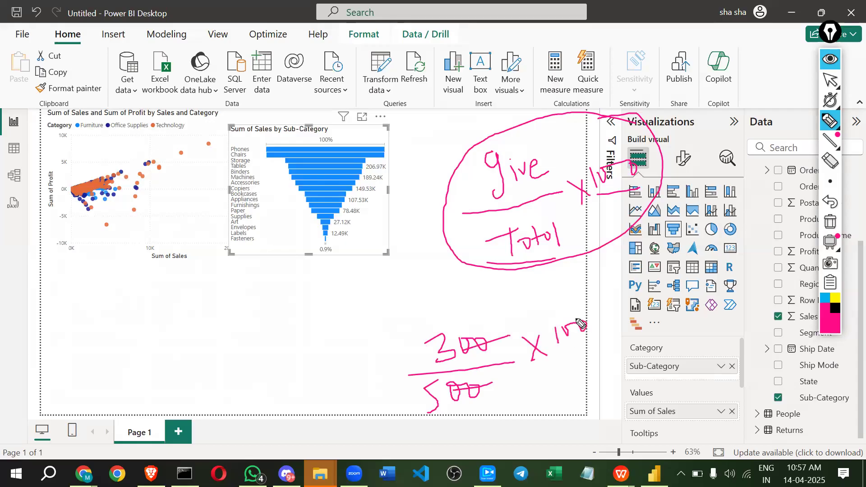
drag(637, 319, 667, 315)
drag(682, 302, 692, 323)
click(699, 315)
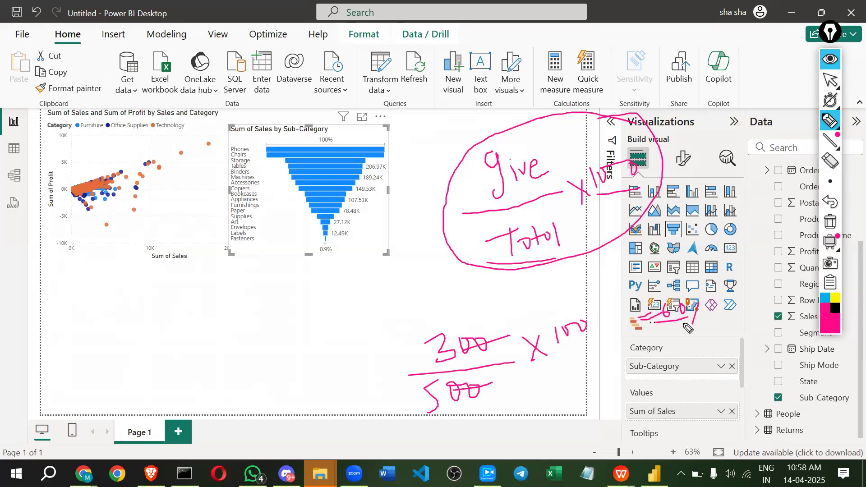
Strike out the 100 multiplier in the worked example, write = 0.6 beneath it, and close the annotation tools
drag(553, 334, 606, 322)
drag(551, 401, 565, 398)
mouse_move(551, 409)
mouse_down()
mouse_move(587, 392)
mouse_move(574, 391)
mouse_move(606, 393)
mouse_up()
click(596, 396)
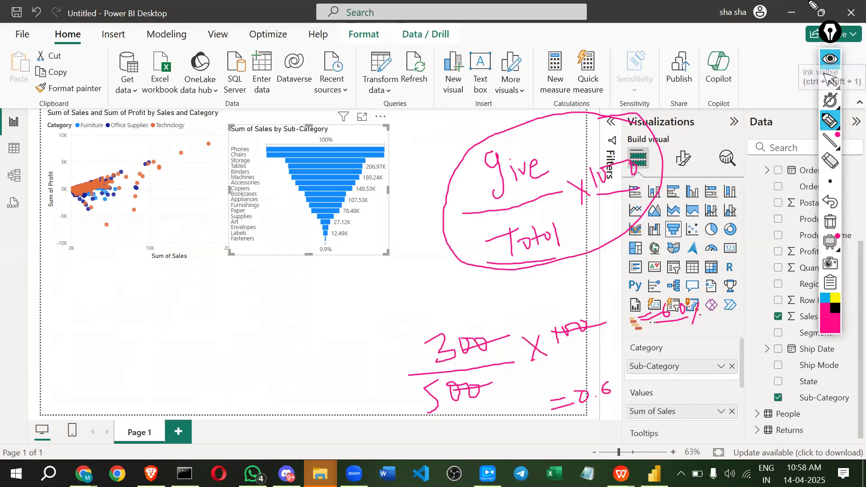
key(alt+Tab)
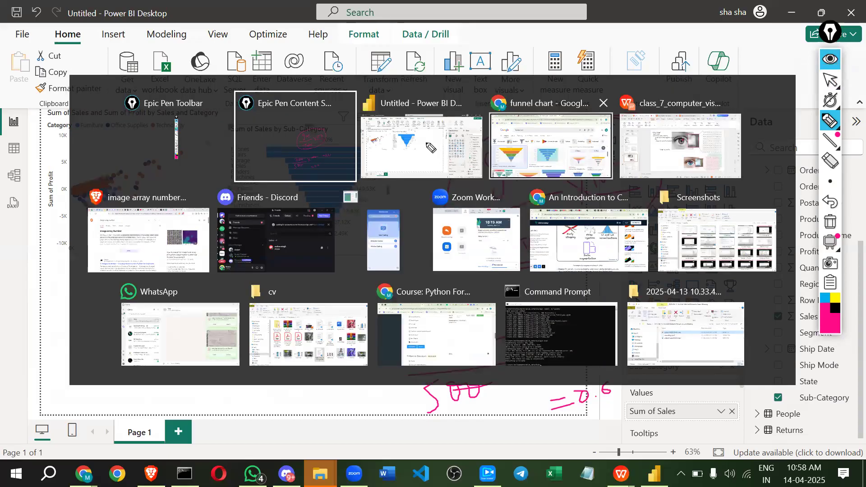
key(alt+Tab)
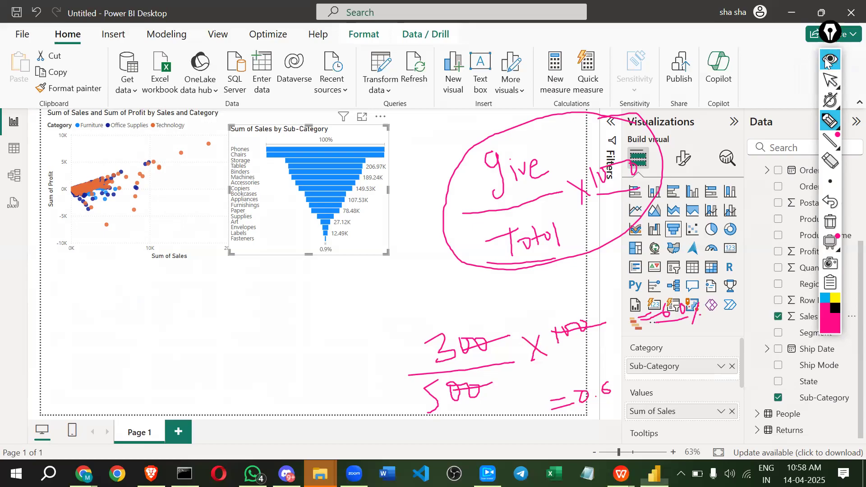
click(828, 62)
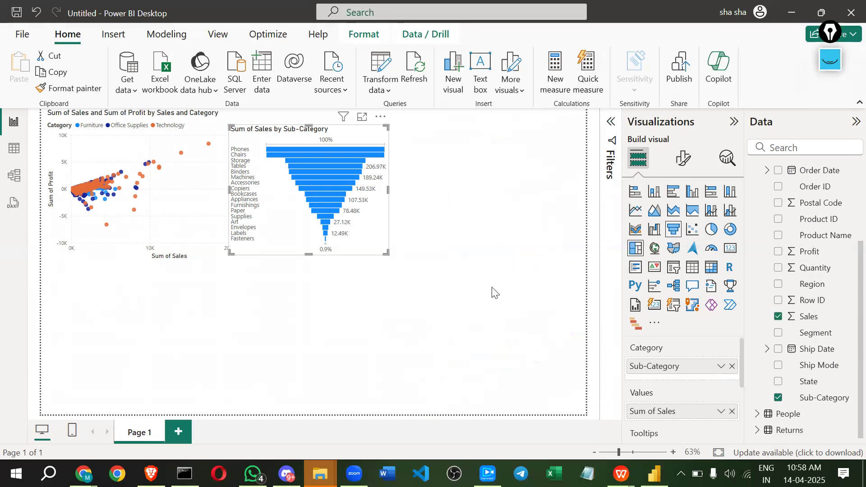
Add a second report page and insert a treemap enlarged to nearly half the page's width
click(612, 256)
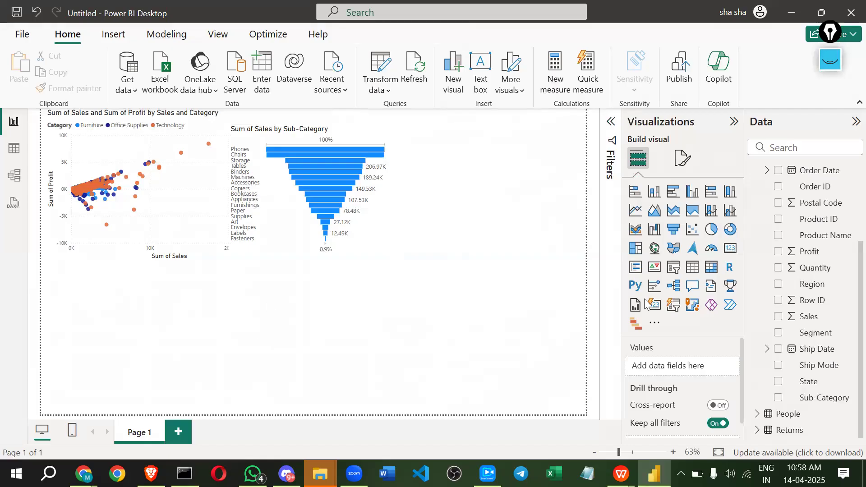
click(176, 432)
click(635, 248)
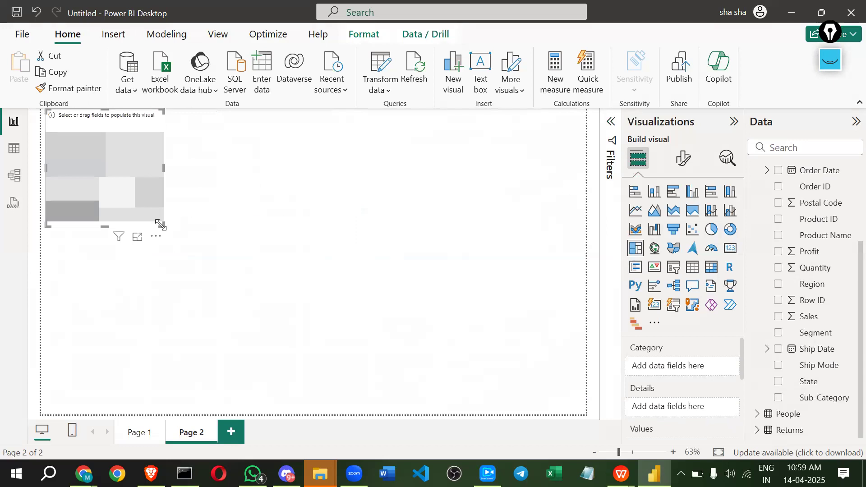
drag(164, 225, 300, 363)
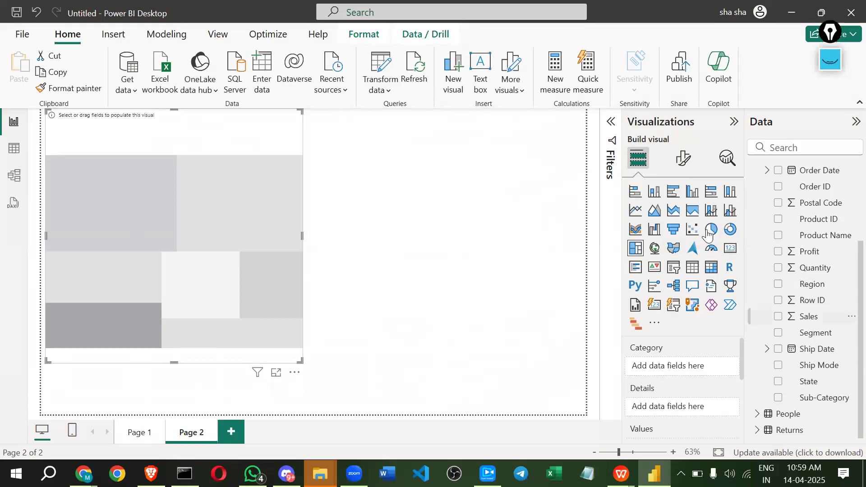
Insert a pie chart beside the treemap with Sub-Category as its legend and Sales as its values
click(497, 212)
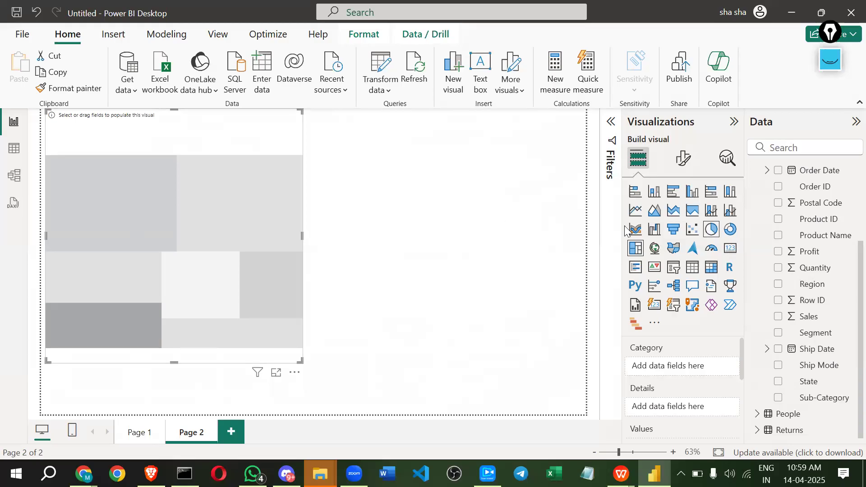
click(711, 230)
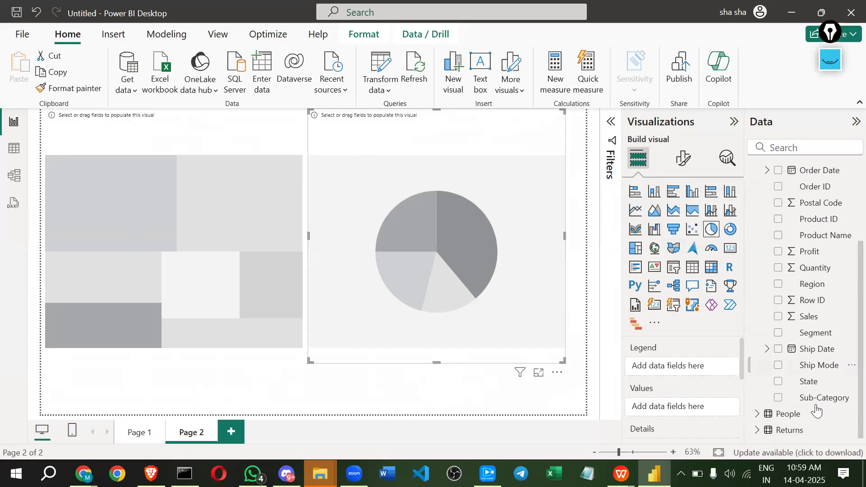
drag(813, 402, 684, 369)
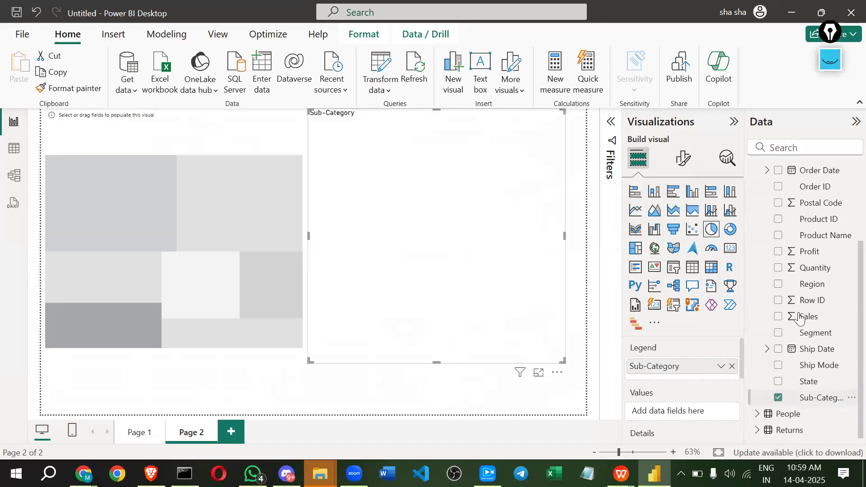
drag(806, 320, 688, 417)
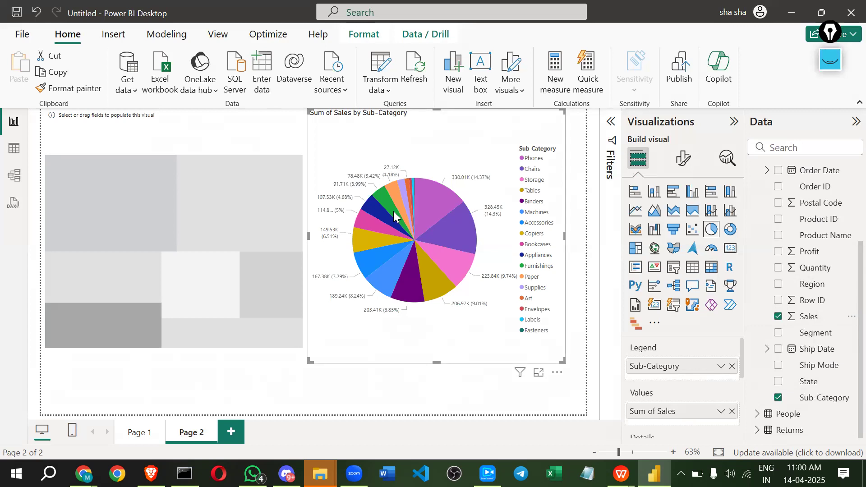
mouse_move(394, 211)
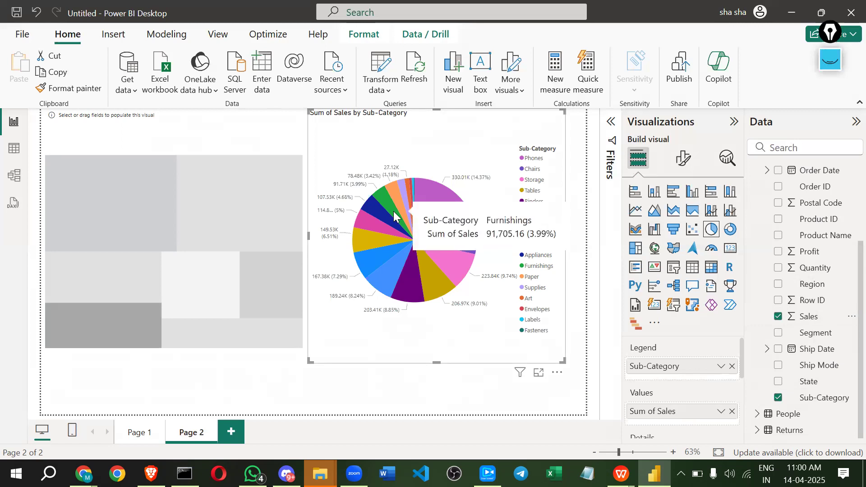
mouse_move(384, 240)
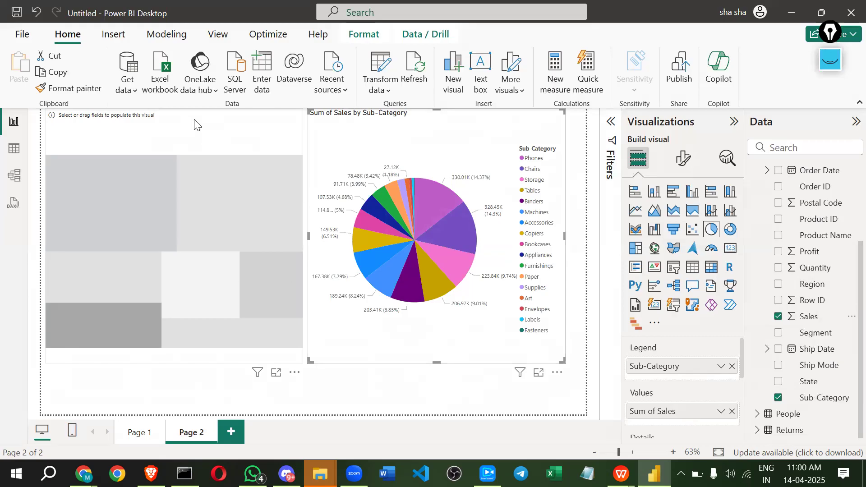
Populate the treemap with Sub-Category as its category and Sales as its values
click(225, 185)
drag(824, 401, 695, 372)
drag(814, 323, 694, 413)
scroll(644, 355, down, 1)
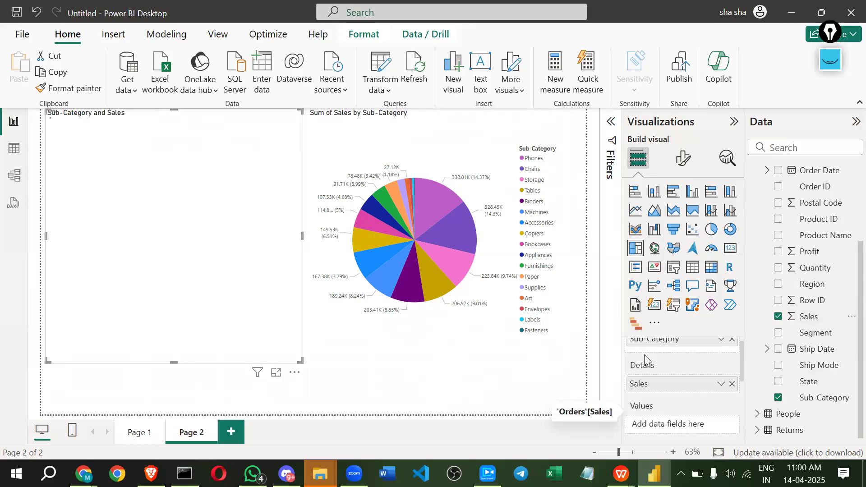
scroll(644, 356, down, 1)
drag(648, 346, 664, 385)
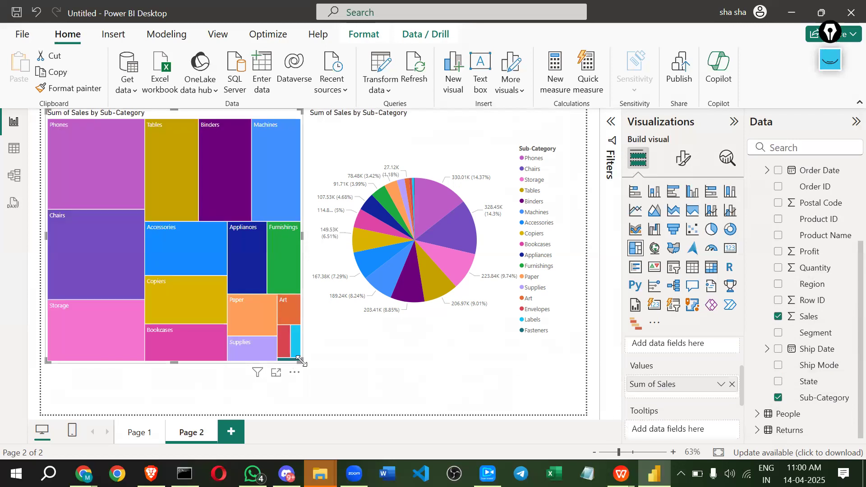
Shrink the treemap slightly in width and height, and inspect the sales of its Phones tile
drag(293, 351, 285, 333)
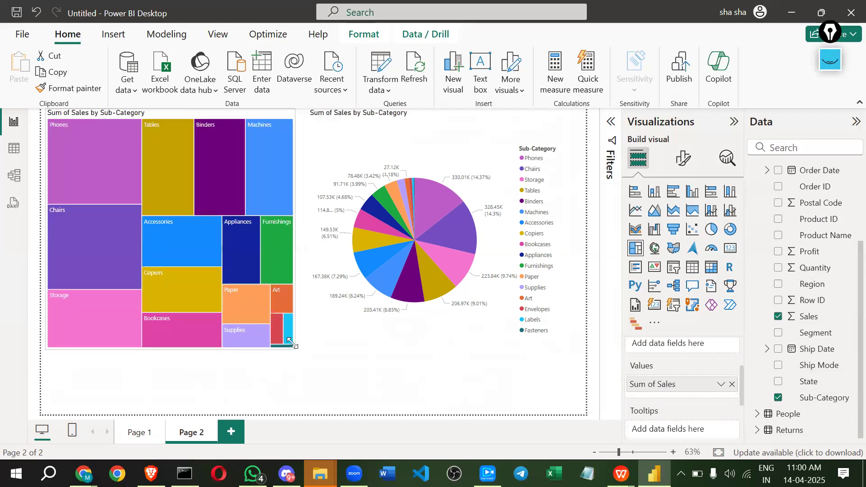
click(325, 391)
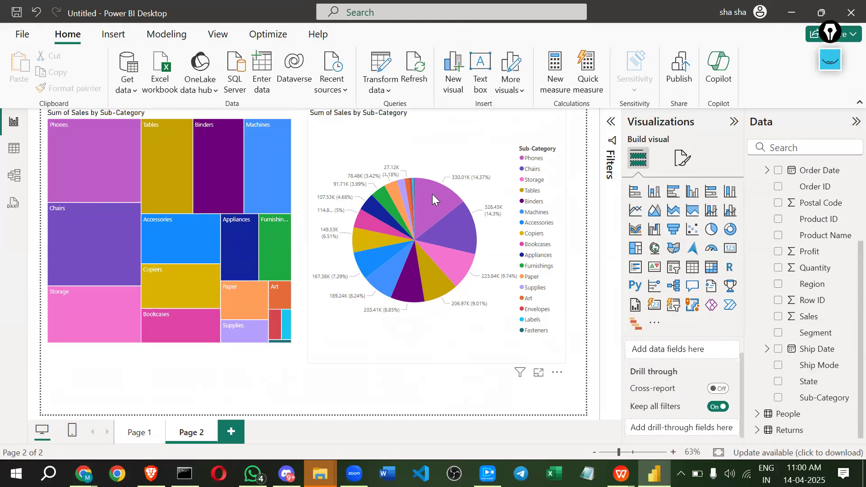
mouse_move(432, 194)
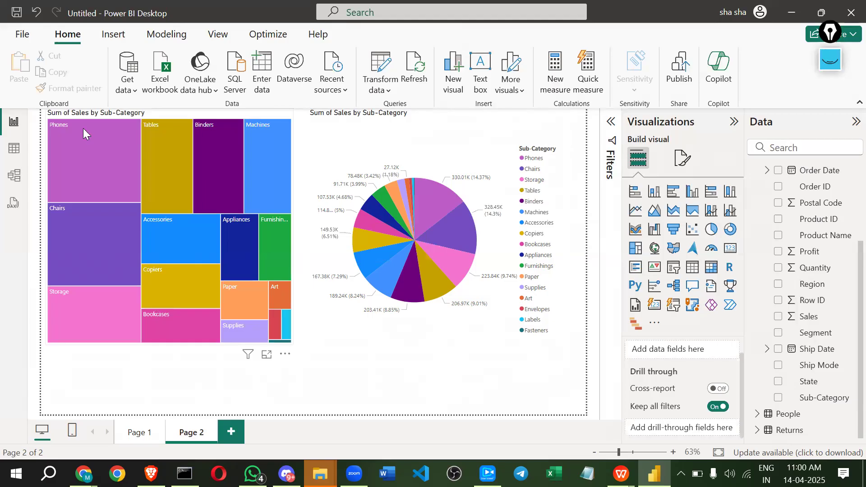
mouse_move(85, 142)
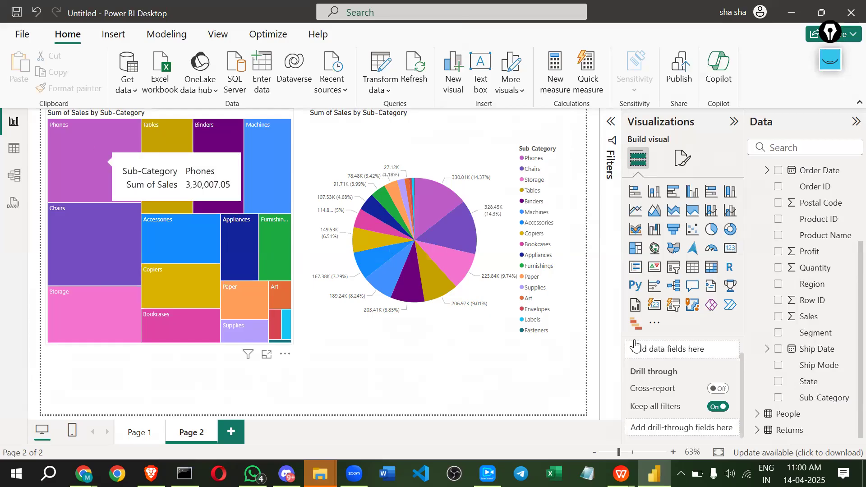
scroll(658, 383, up, 1)
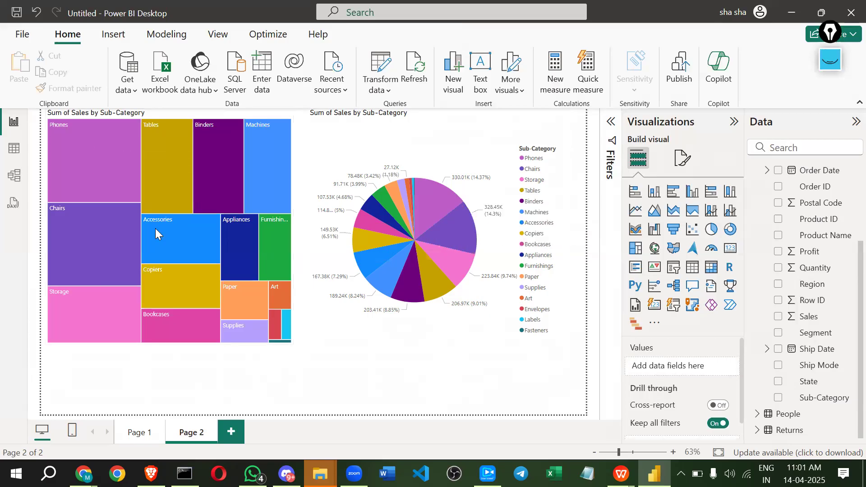
Reopen the annotation tools, clear the old ink, tick above the pie chart's legend and scribble a note beside the Phones slice
click(246, 116)
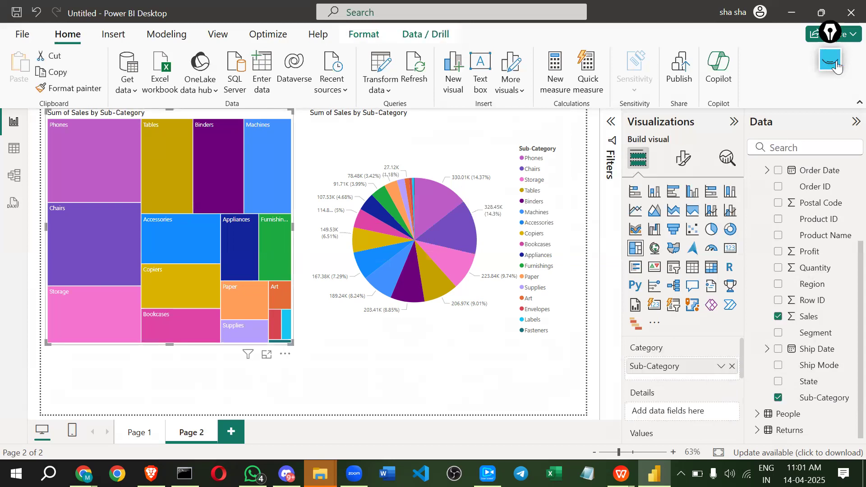
click(826, 223)
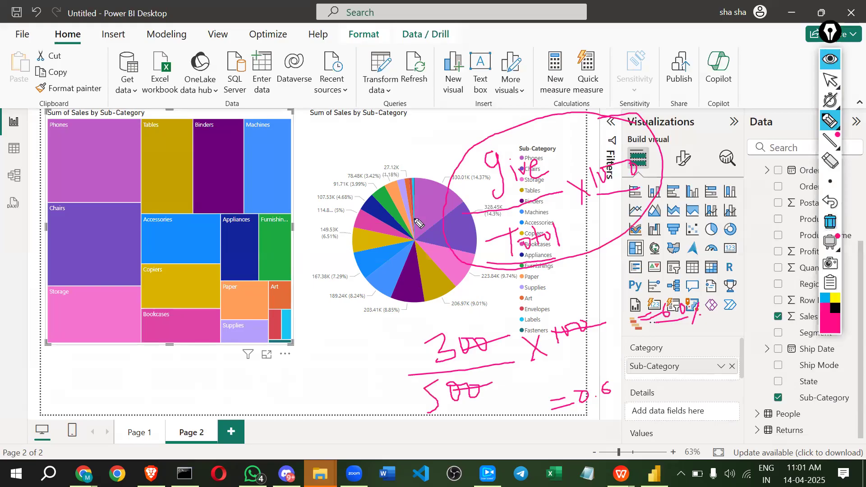
drag(531, 131, 546, 124)
mouse_move(428, 181)
mouse_down()
mouse_move(447, 182)
mouse_move(464, 162)
mouse_up()
click(465, 154)
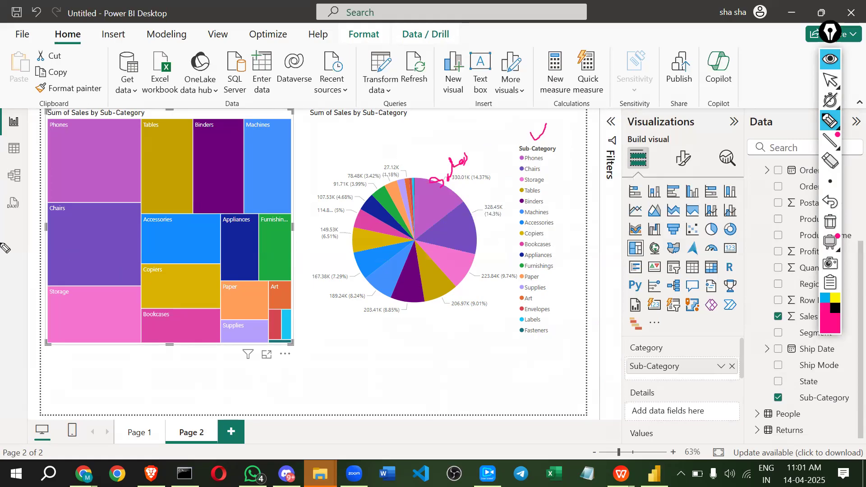
Draw an arrow pointing at the treemap and trace a line along its left and bottom edges
mouse_move(16, 229)
mouse_down()
mouse_move(35, 229)
mouse_move(28, 235)
mouse_up()
drag(46, 118, 34, 305)
drag(66, 340, 291, 337)
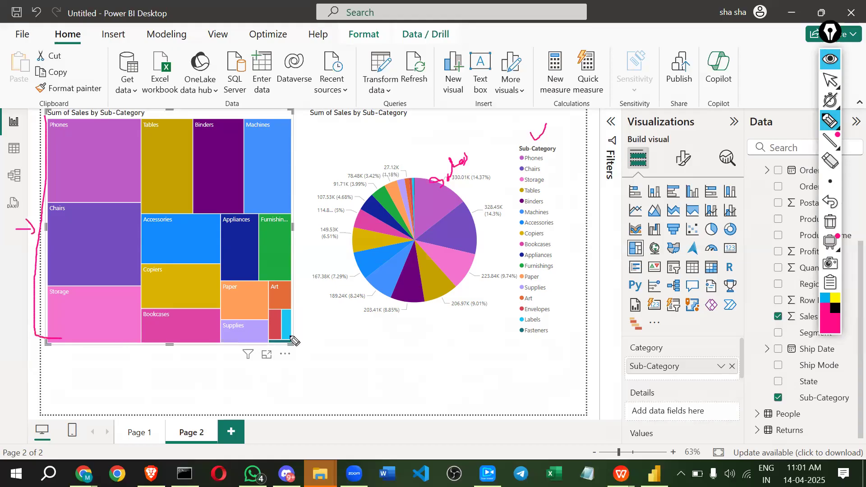
Tick the Phones, Storage, Chairs, Tables, Accessories, Copiers, Machines and Binders tiles, underline the Phones slice's label, and close the annotation tools
mouse_move(71, 146)
mouse_down()
mouse_move(84, 160)
mouse_move(101, 144)
mouse_up()
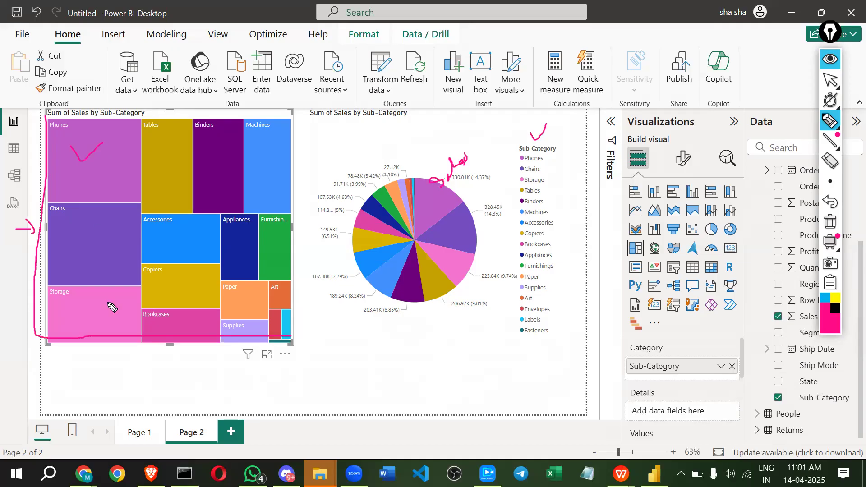
drag(74, 310, 99, 309)
drag(74, 232, 97, 225)
drag(158, 154, 172, 158)
drag(177, 236, 179, 229)
drag(168, 283, 179, 277)
drag(255, 150, 269, 144)
drag(203, 157, 219, 154)
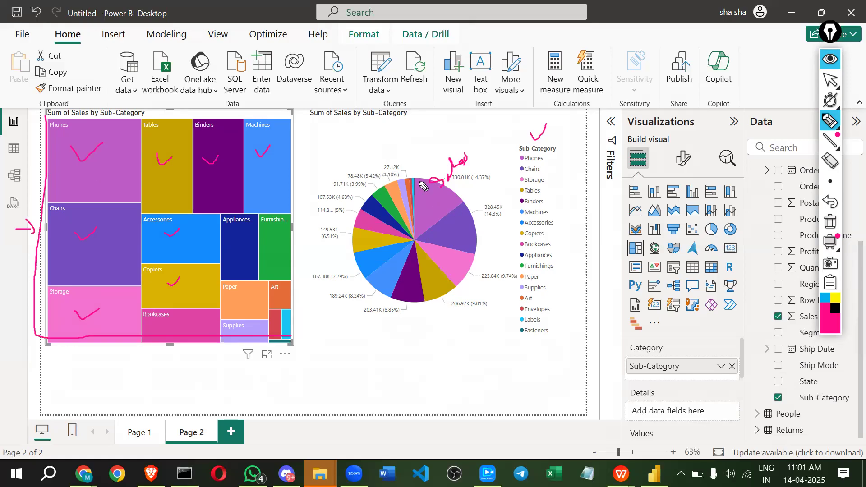
drag(460, 184, 485, 184)
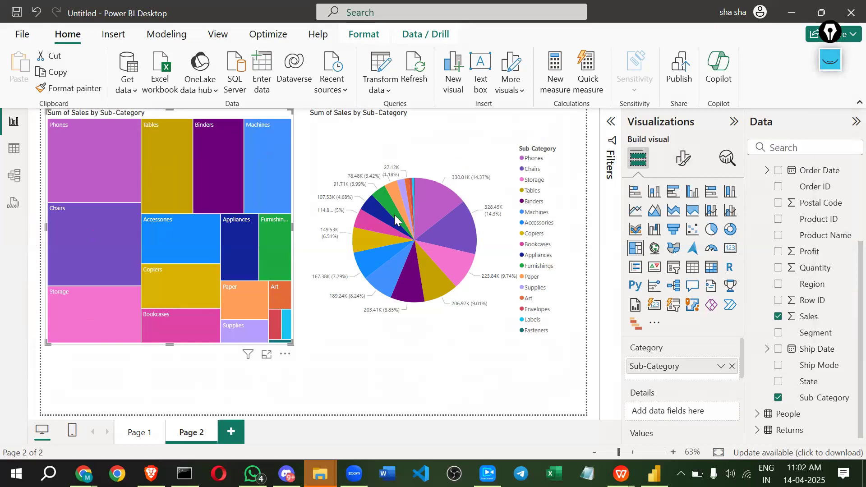
Replace Sub-Category with Customer ID as the pie chart's legend
click(461, 134)
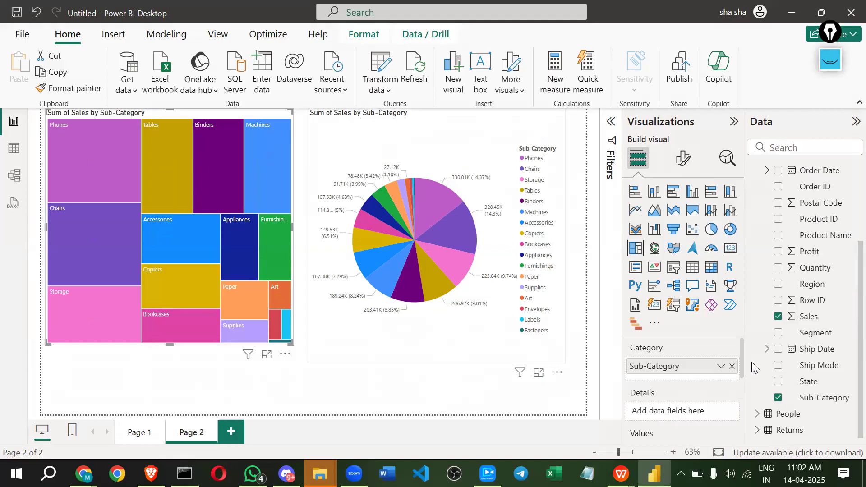
scroll(791, 333, up, 3)
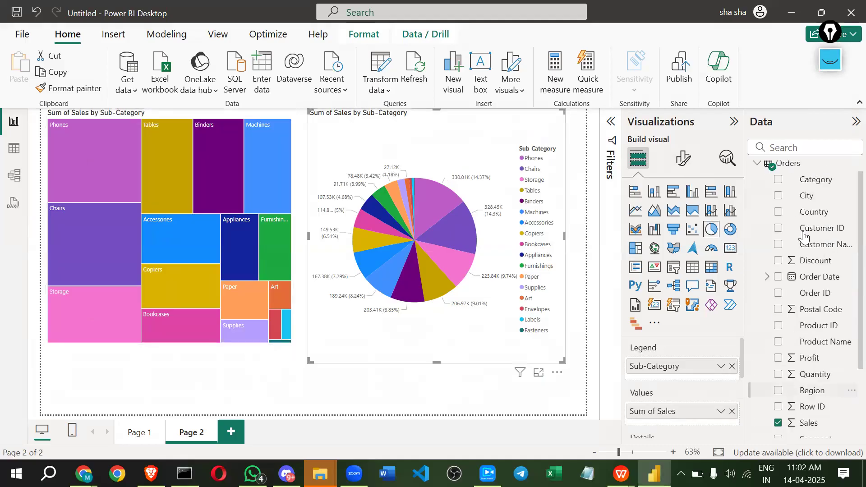
drag(802, 241, 690, 378)
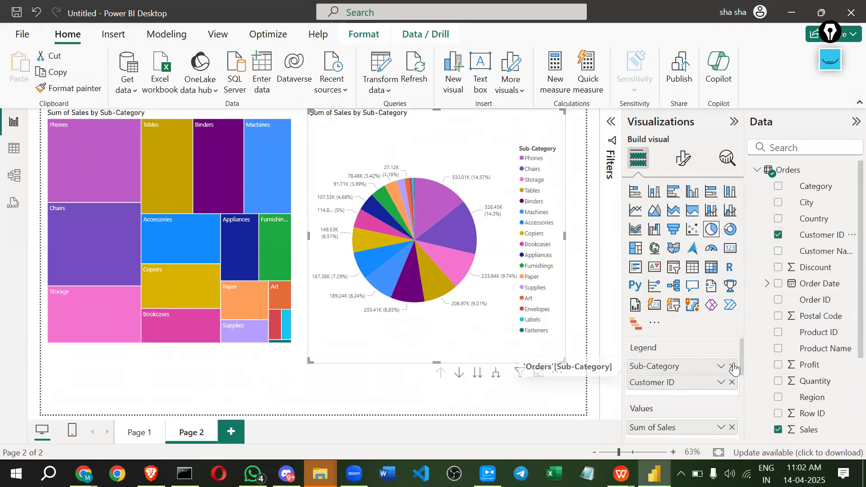
click(732, 366)
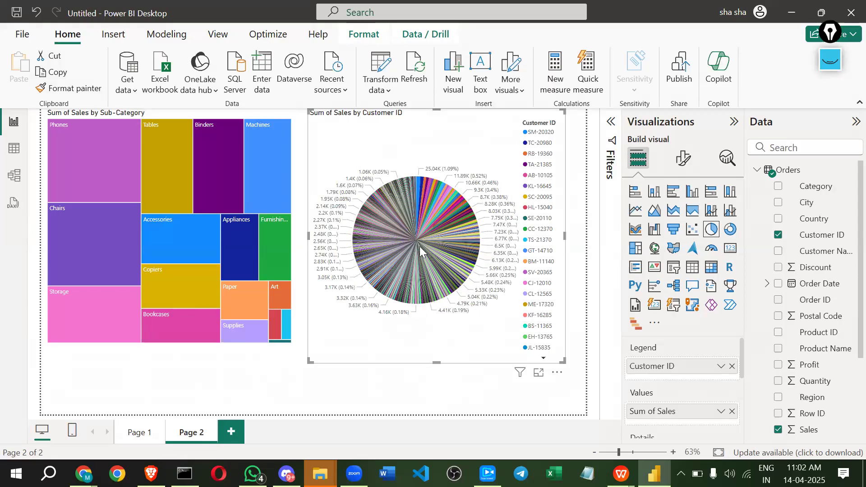
mouse_move(424, 184)
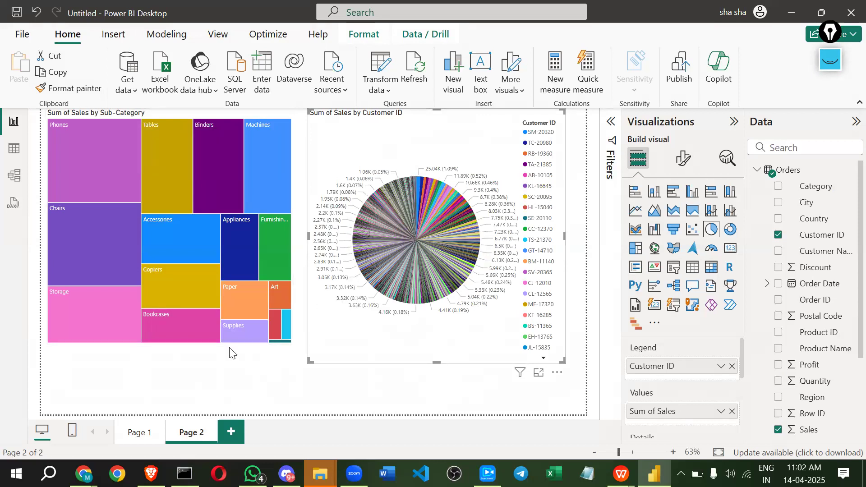
Replace Sub-Category with Customer ID as the treemap's category and enlarge the treemap to nearly the full page height
click(209, 347)
click(206, 339)
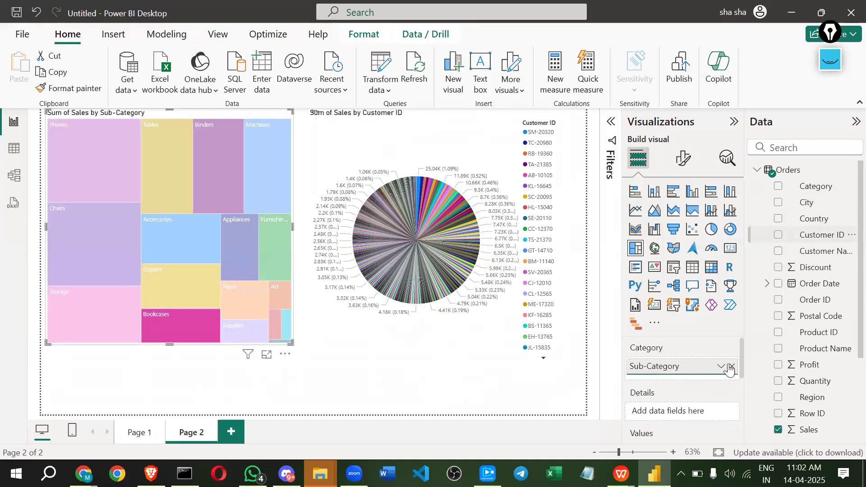
drag(731, 369, 731, 374)
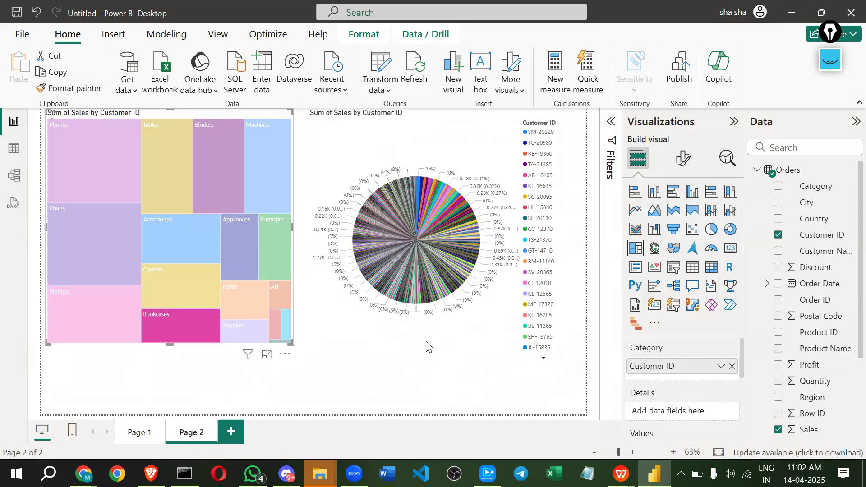
click(278, 305)
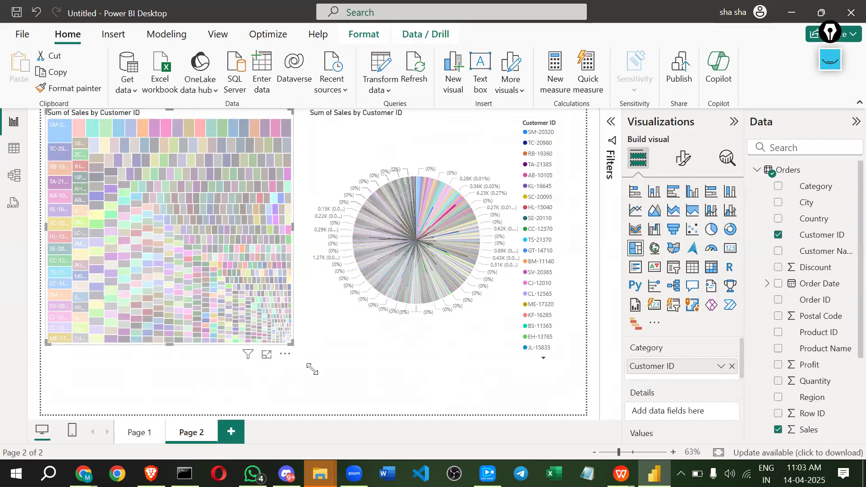
drag(333, 411, 343, 406)
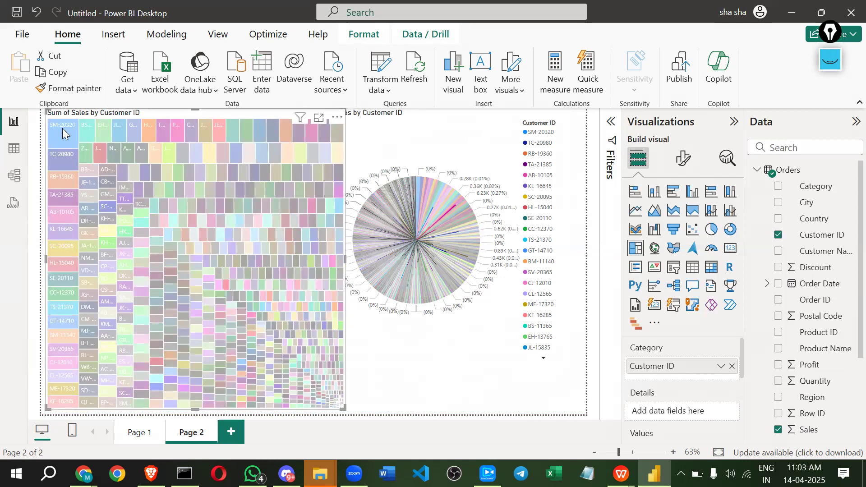
Examine the sales of individual customers across the large and small tiles of the treemap
mouse_move(64, 129)
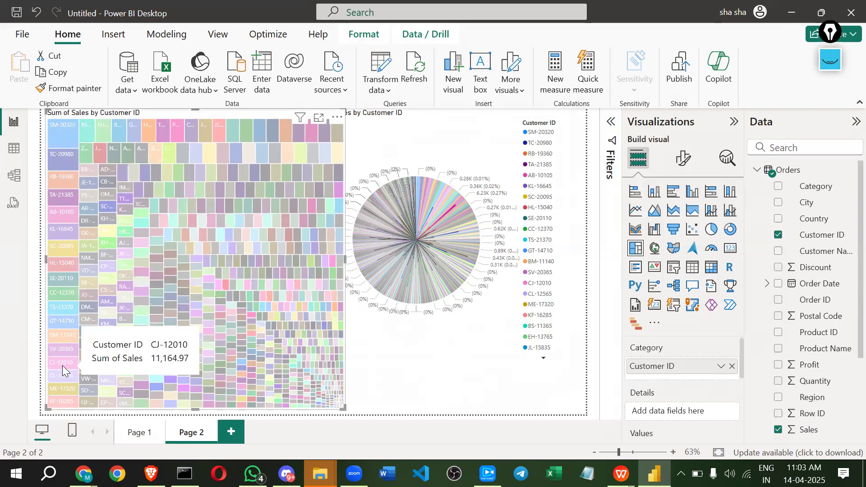
click(387, 395)
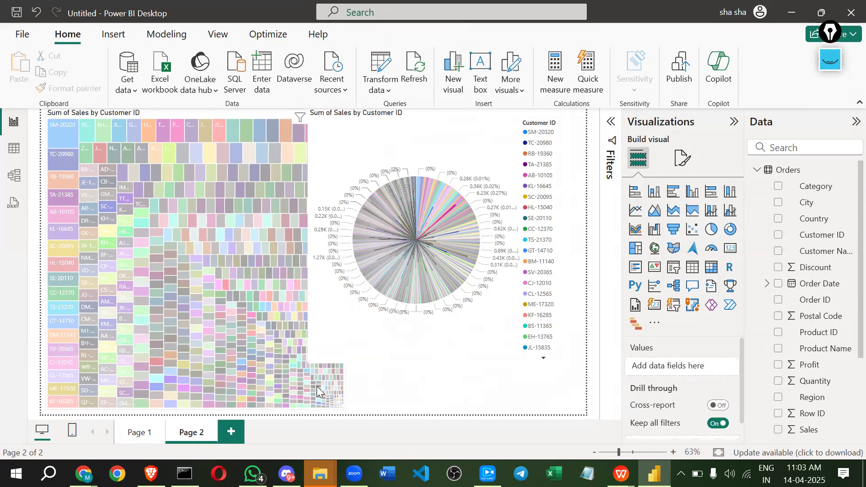
mouse_move(316, 386)
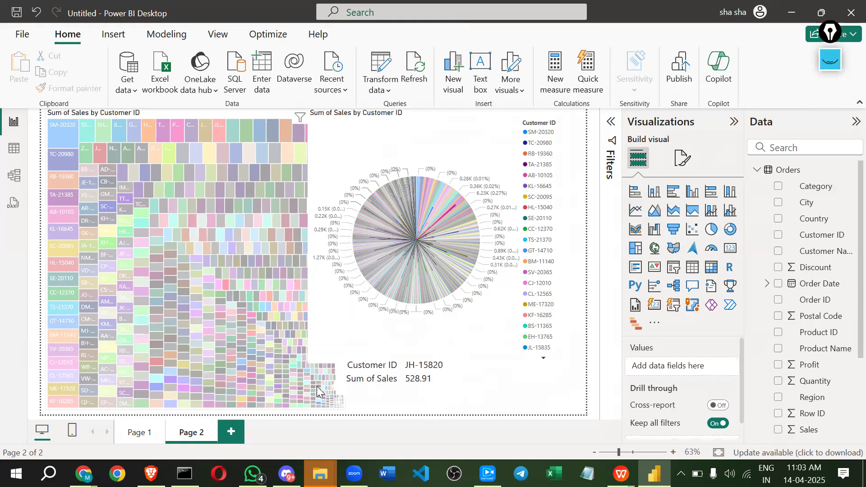
click(517, 267)
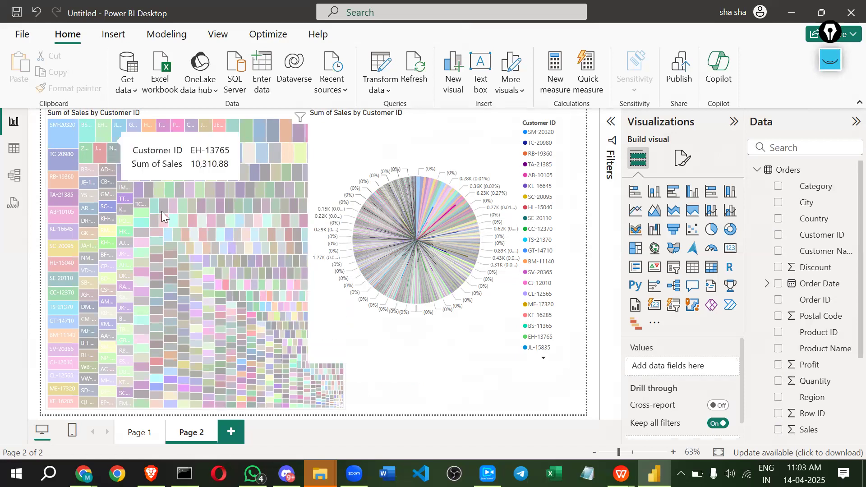
mouse_move(117, 213)
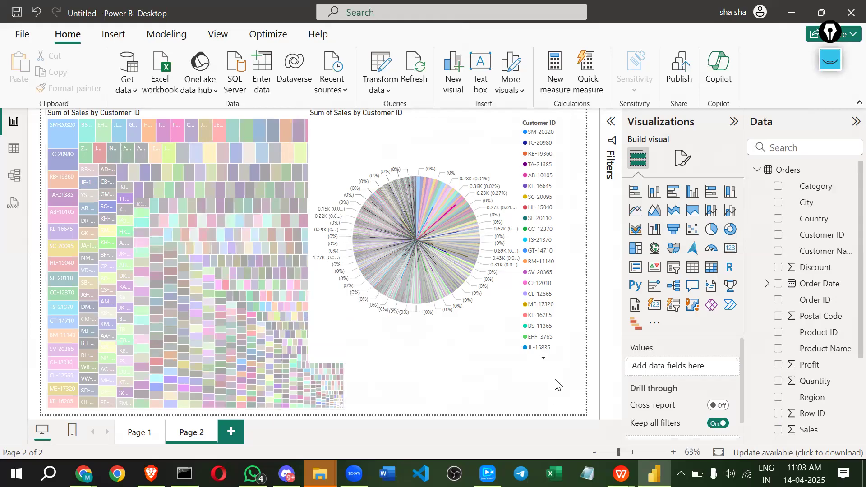
Add a third page to the report
click(233, 433)
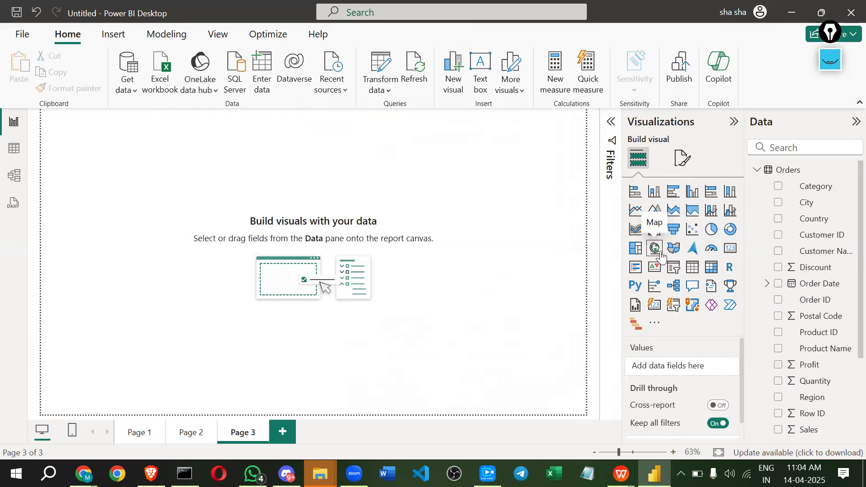
click(693, 248)
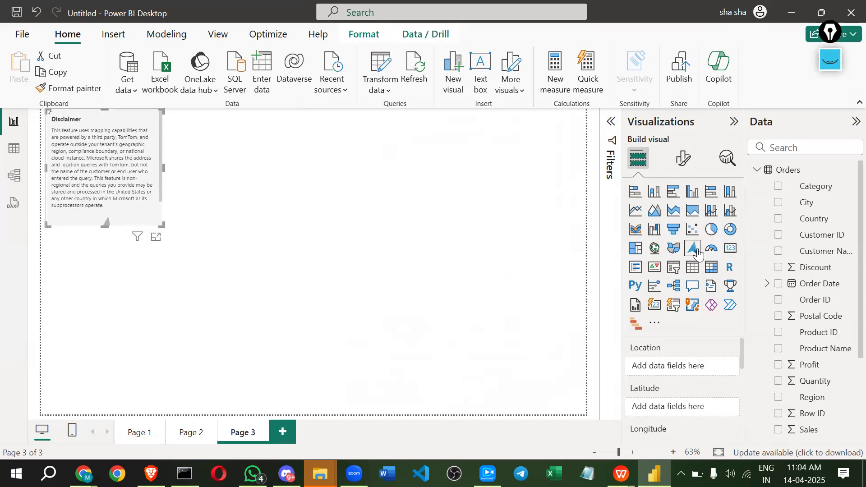
drag(161, 230, 383, 368)
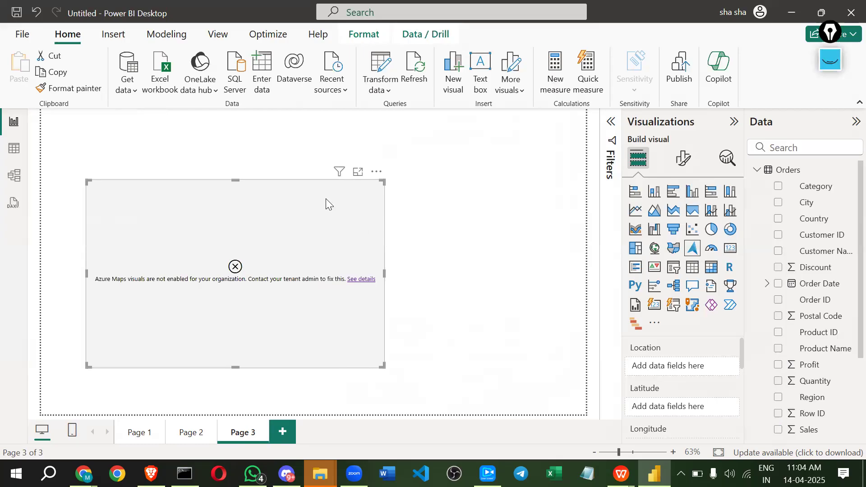
key(Delete)
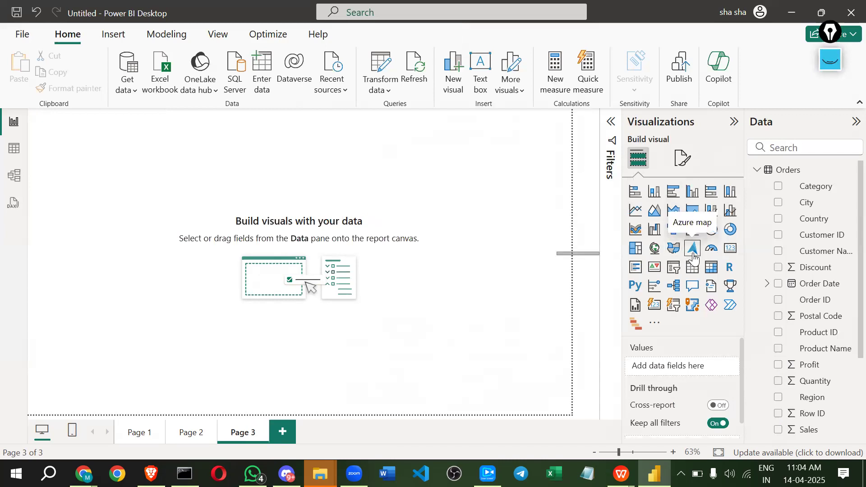
Add a gauge visual to the empty page and enlarge it to about half the page width
click(710, 254)
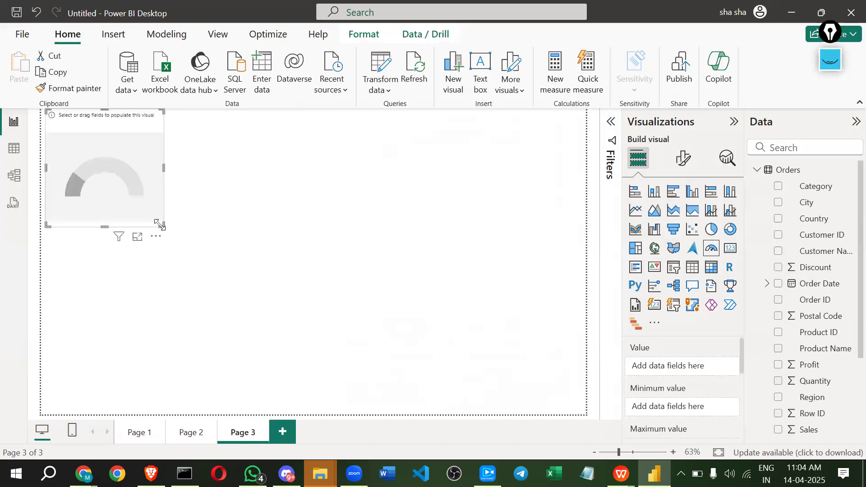
drag(158, 224, 305, 346)
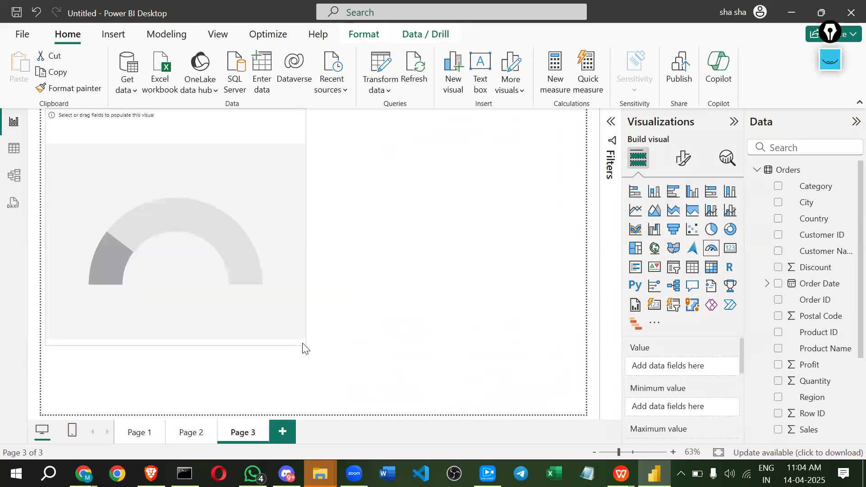
click(373, 279)
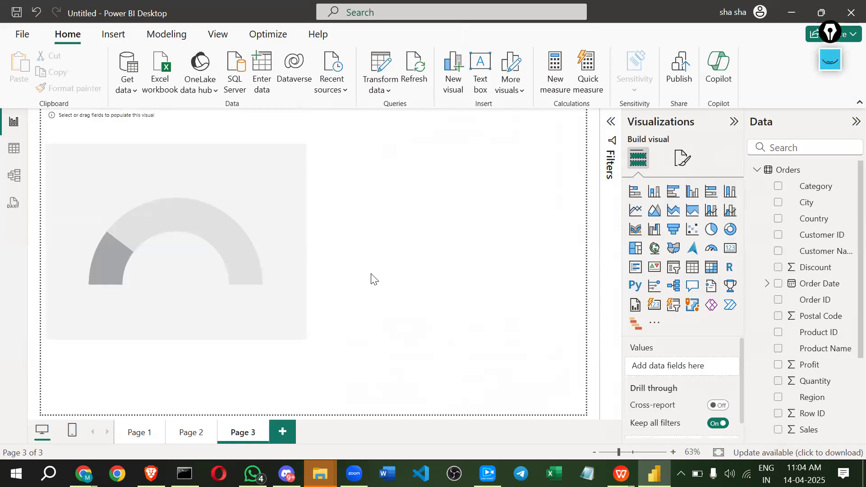
Clear the old annotations and mark the empty gauge's start, end, baseline and the edge of its shaded section with the pen
click(827, 67)
click(830, 221)
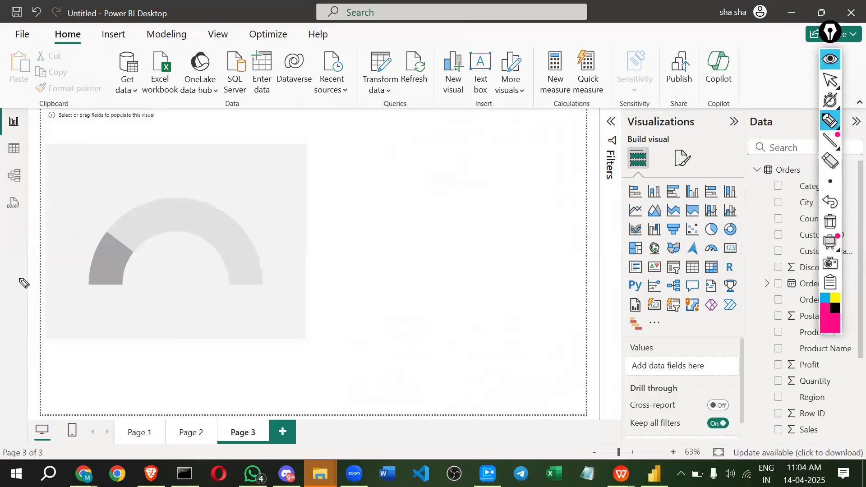
drag(89, 287, 117, 287)
drag(229, 286, 275, 289)
drag(96, 221, 140, 253)
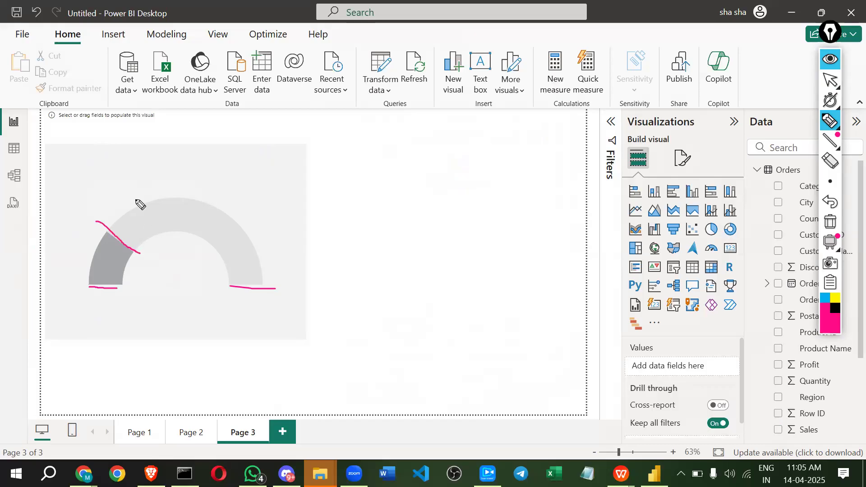
drag(82, 285, 275, 294)
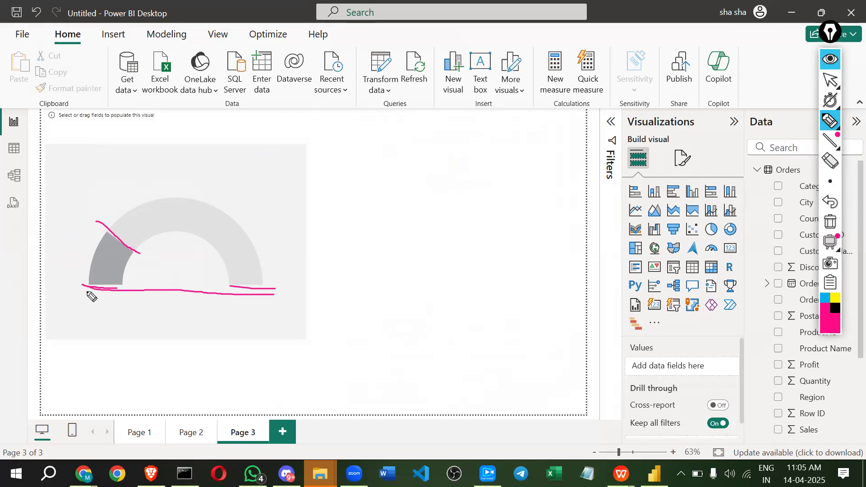
drag(87, 291, 106, 287)
drag(231, 284, 274, 286)
drag(103, 228, 138, 255)
Draw a target mark across the gauge's arc labelled 2L, label the shaded section's edge 1L, and close the annotation tools
drag(145, 188, 164, 239)
drag(156, 197, 165, 241)
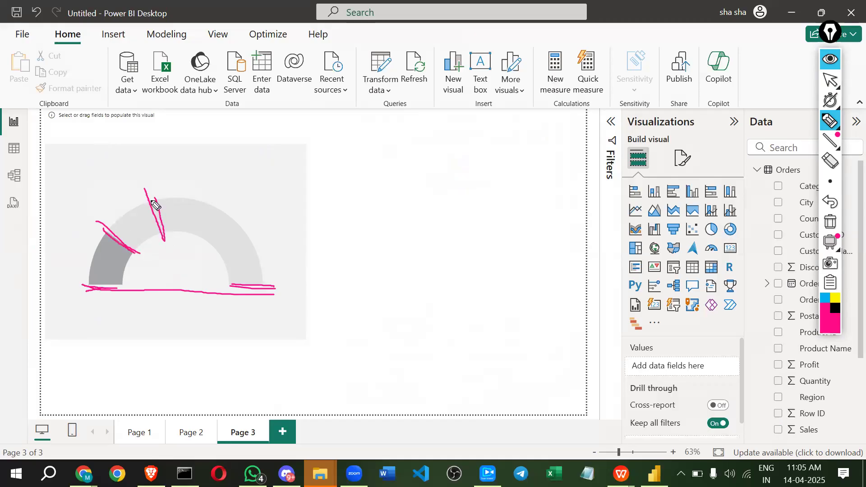
drag(140, 161, 155, 172)
drag(158, 157, 167, 167)
mouse_move(85, 211)
mouse_down()
mouse_move(95, 219)
mouse_move(114, 204)
mouse_up()
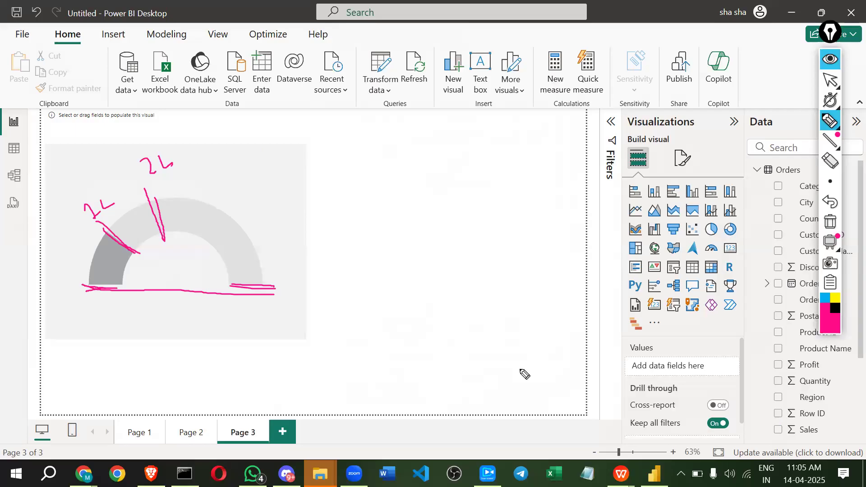
click(830, 59)
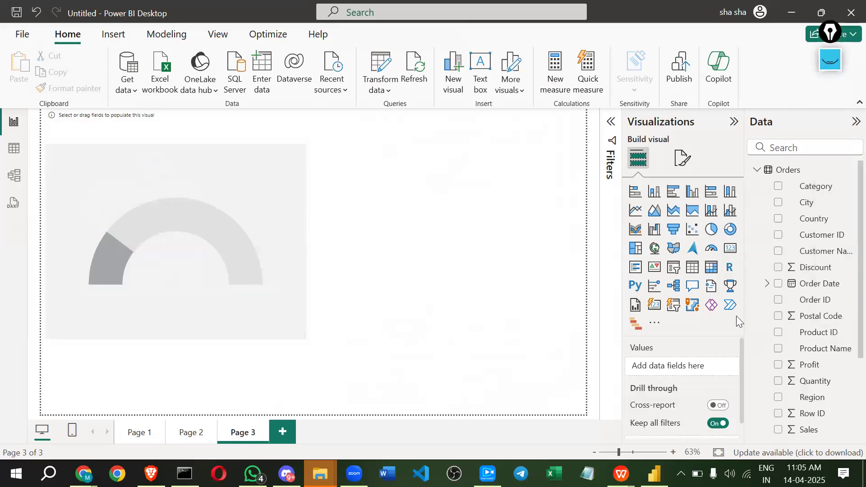
Examine the gauge's Value, Minimum value, Maximum value, Target value and Tooltips fields and the available Orders fields
click(170, 145)
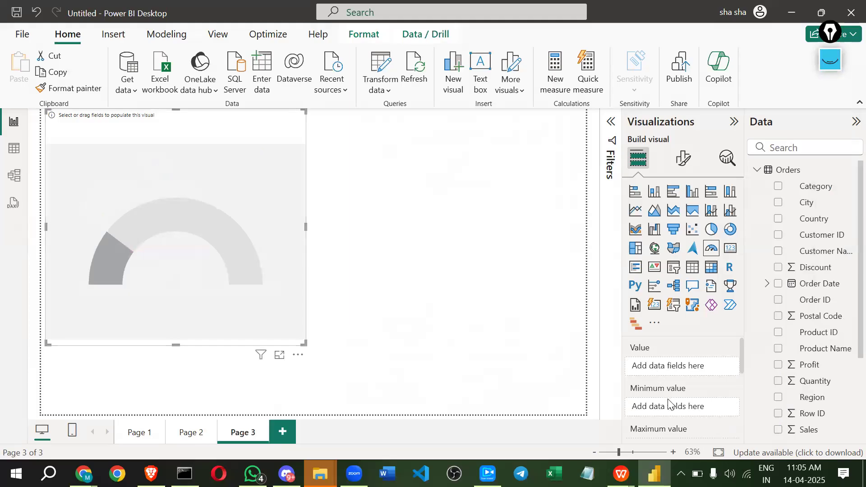
scroll(640, 374, down, 3)
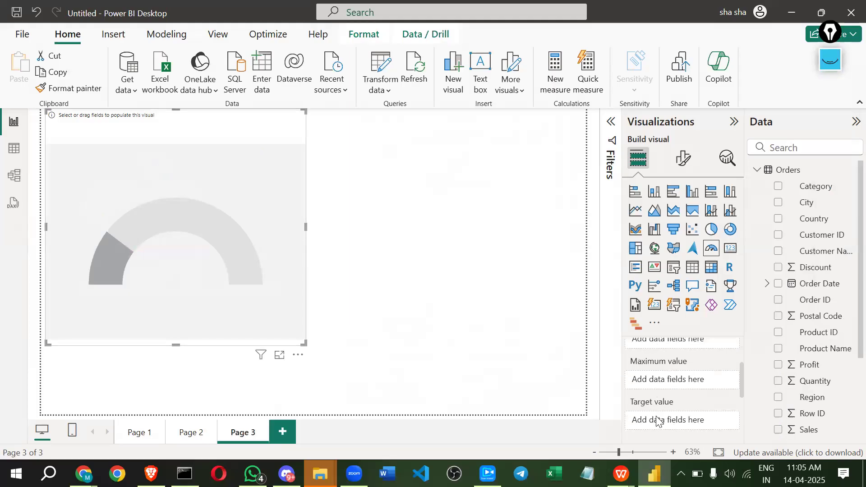
scroll(638, 391, down, 2)
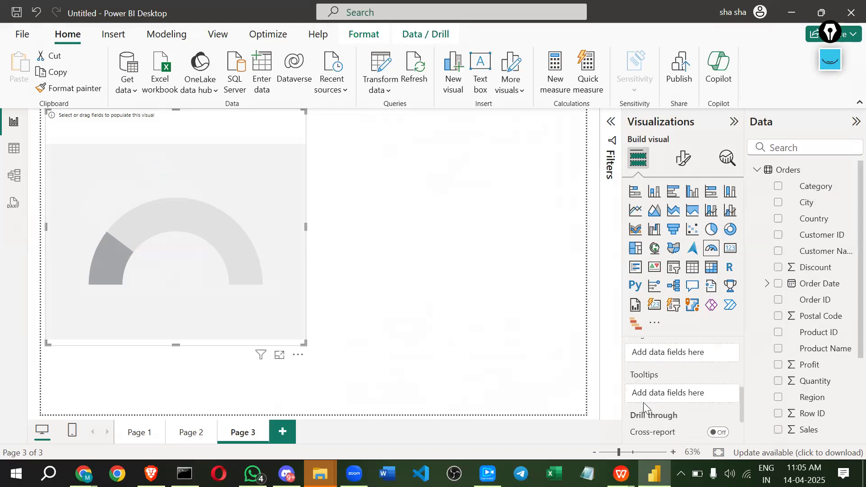
scroll(645, 405, up, 2)
scroll(638, 397, down, 2)
scroll(640, 388, up, 3)
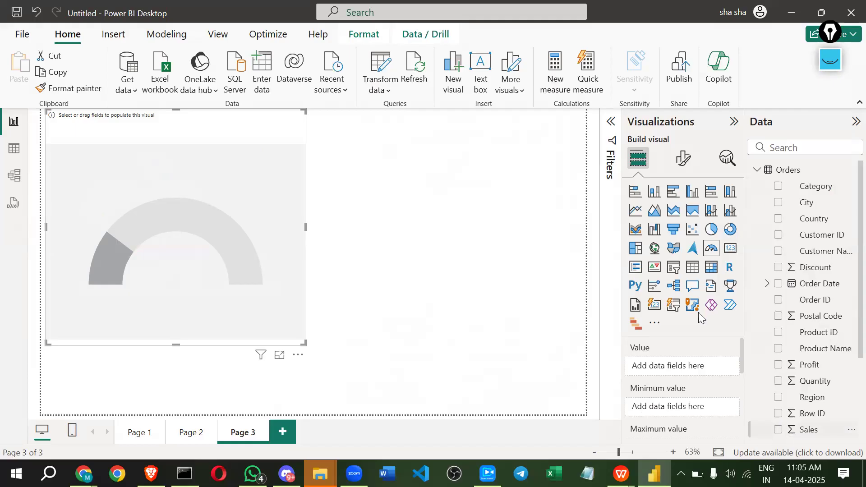
scroll(812, 378, down, 3)
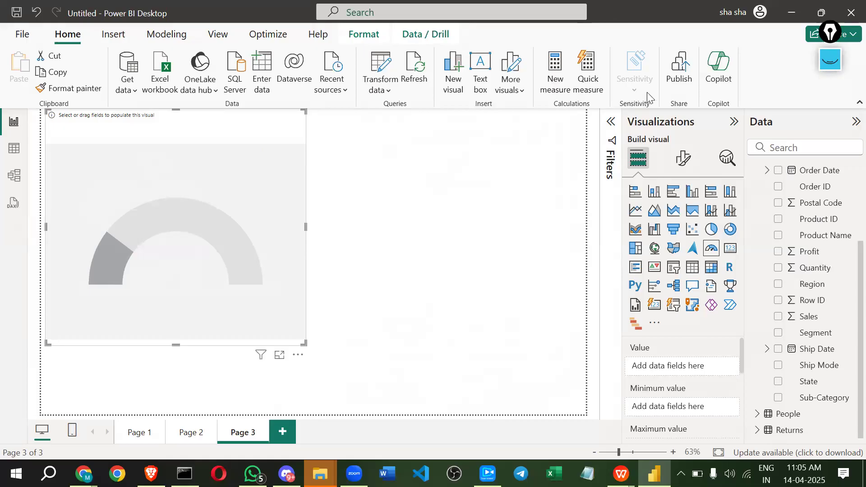
Create a measure in the Orders table with the formula min = 1000
click(554, 88)
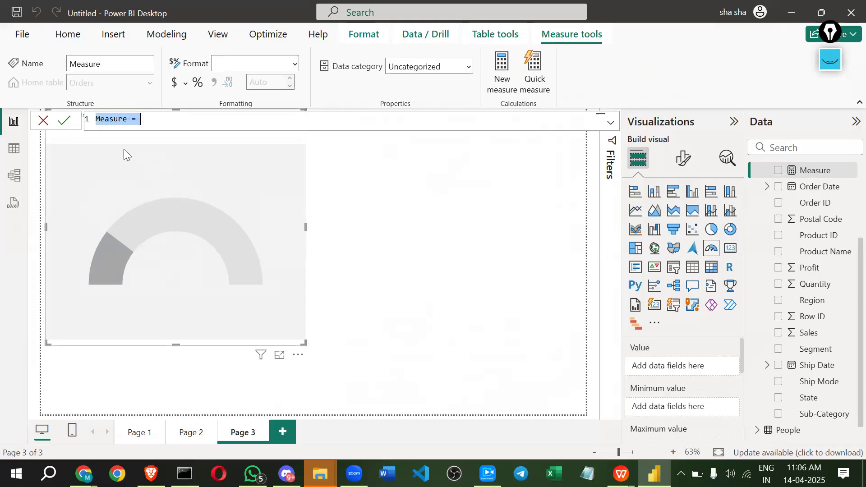
text(min = )
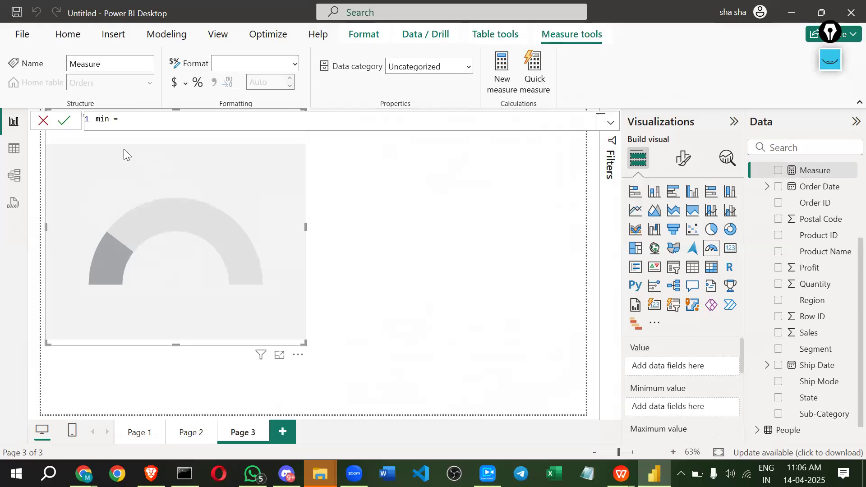
text(0)
key(BackSpace)
text(1000)
click(65, 121)
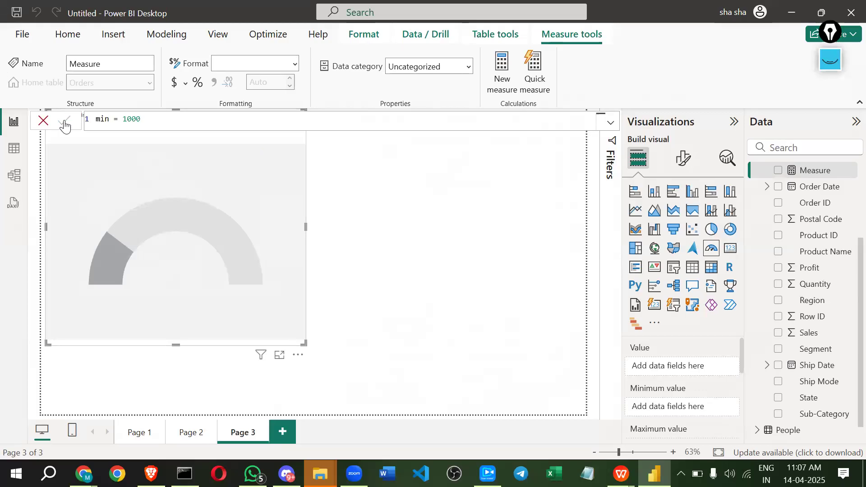
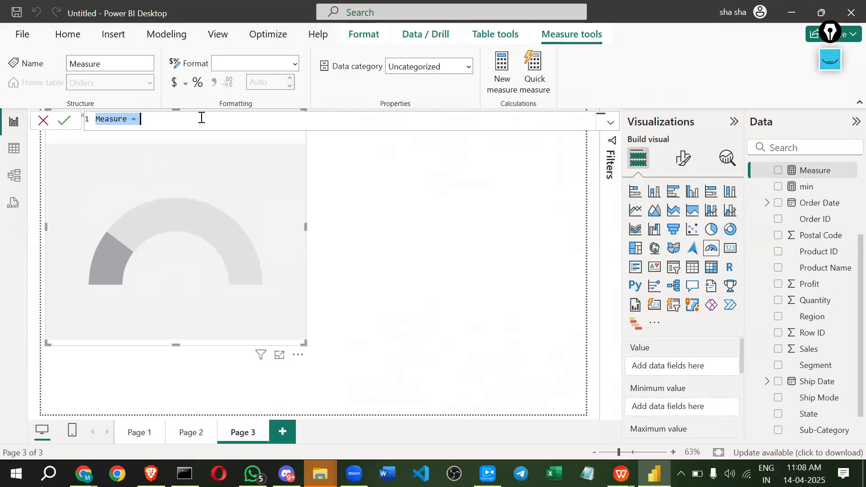
Define a new Orders measure as max = 10000
text(m)
text(x )
text(=)
key(BackSpace)
key(BackSpace)
text(x = 10000)
key(Return)
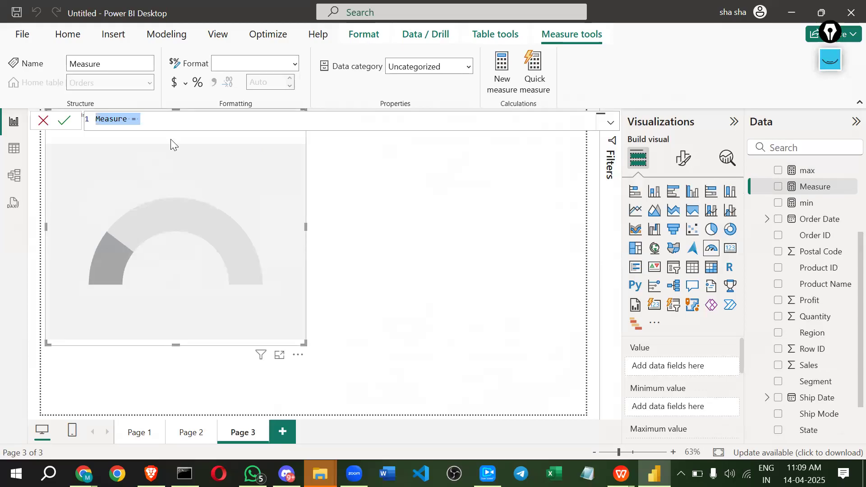
Define a new Orders measure as target = 40000
text(tag)
key(BackSpace)
text(rget = 40000)
click(65, 123)
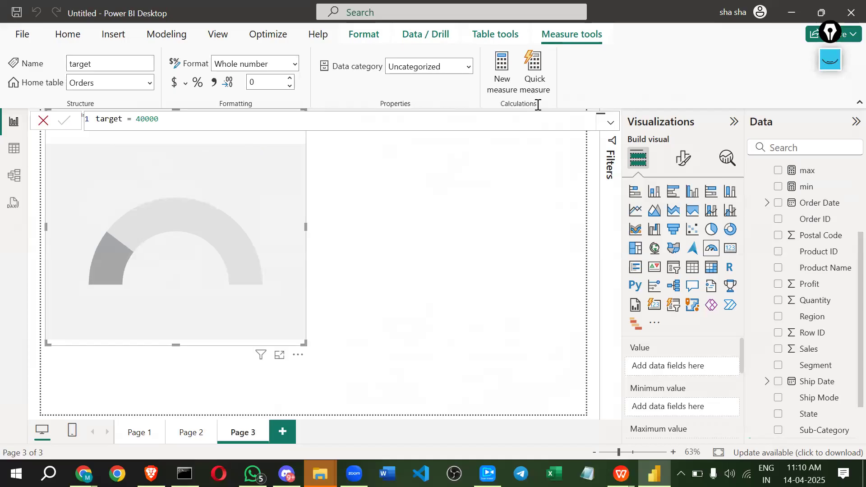
Create a measure named actual in the Orders table with the constant value 20000
click(506, 78)
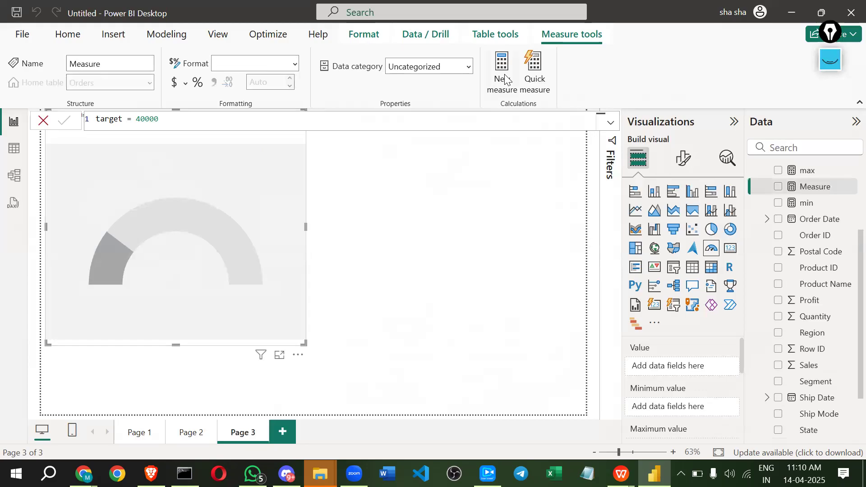
text(a)
key(BackSpace)
text(actual)
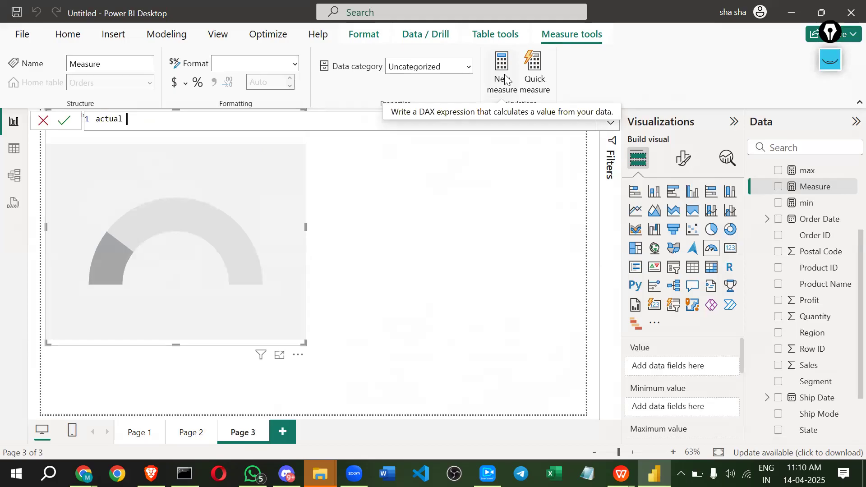
text(= 30000)
click(57, 123)
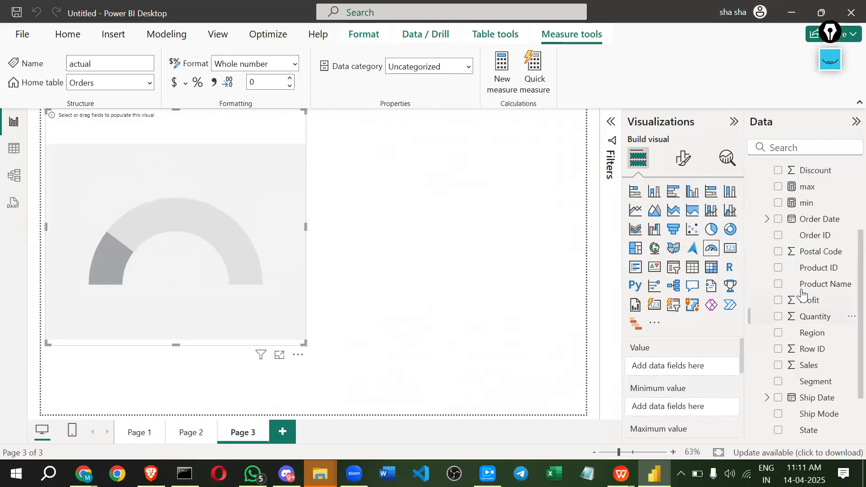
Assign the actual measure as the gauge's value, min as its minimum value and max as its maximum value
scroll(813, 352, down, 2)
scroll(808, 310, up, 4)
drag(801, 186, 682, 367)
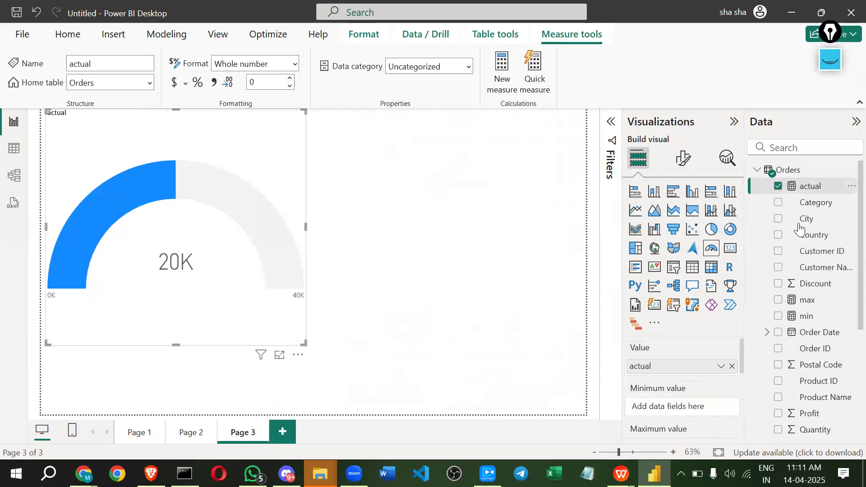
drag(805, 319, 682, 409)
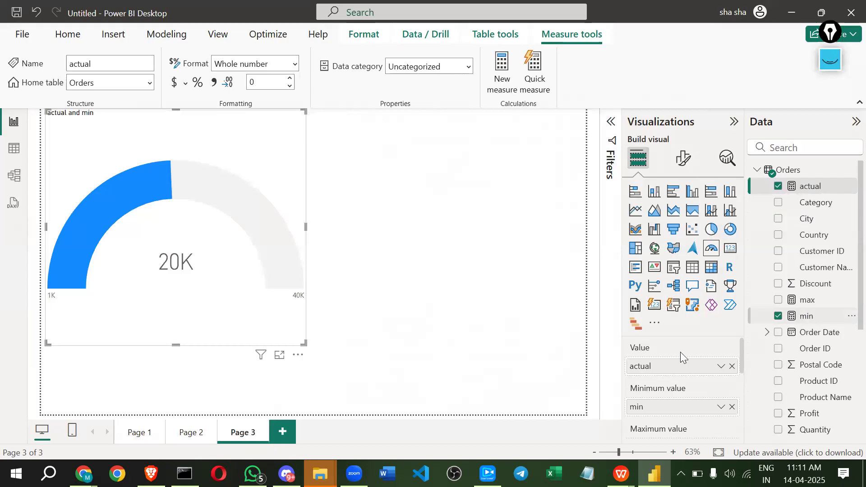
scroll(685, 395, down, 2)
drag(807, 300, 691, 383)
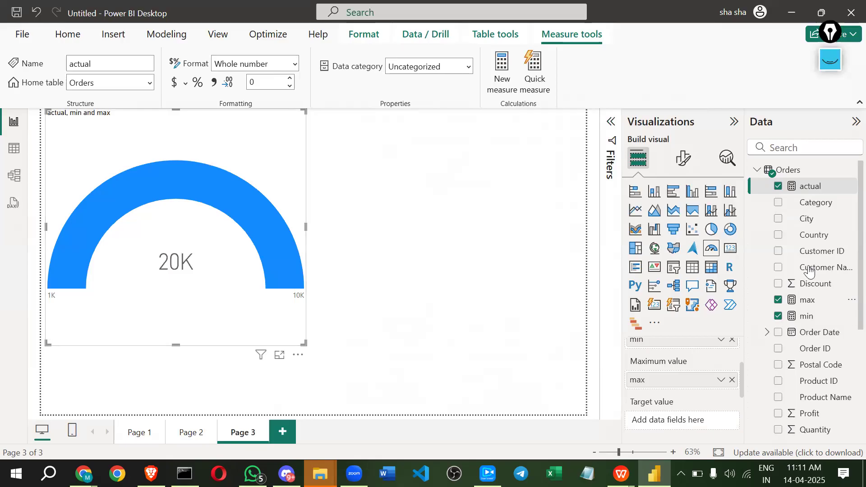
Change the max measure's formula to max = 100000
click(808, 300)
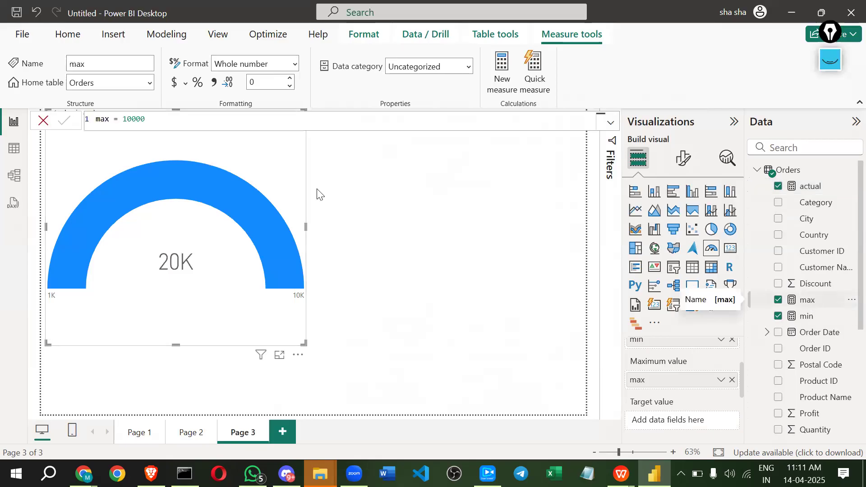
click(169, 116)
text(0)
click(65, 120)
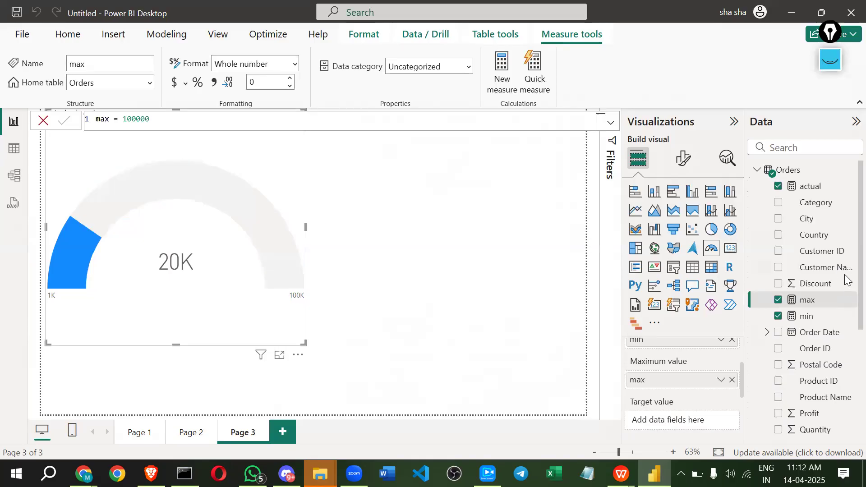
Assign the target measure as the gauge's target value
scroll(847, 289, down, 1)
scroll(847, 384, down, 5)
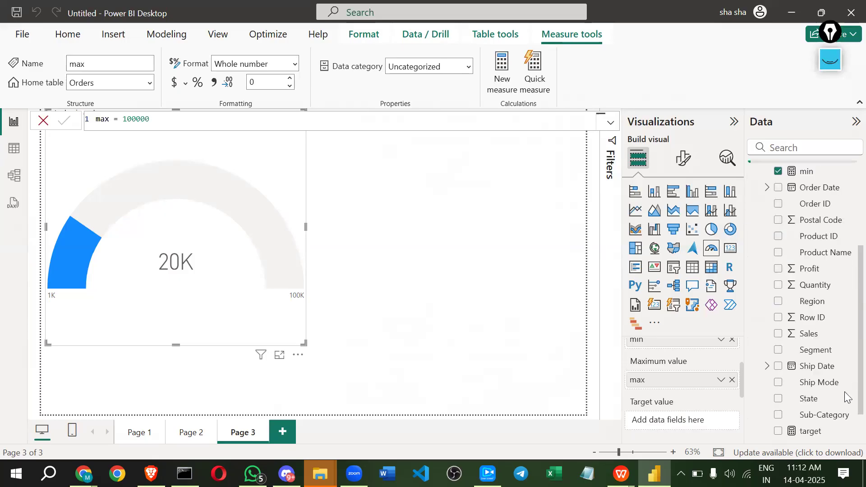
scroll(844, 388, down, 1)
drag(810, 402, 693, 422)
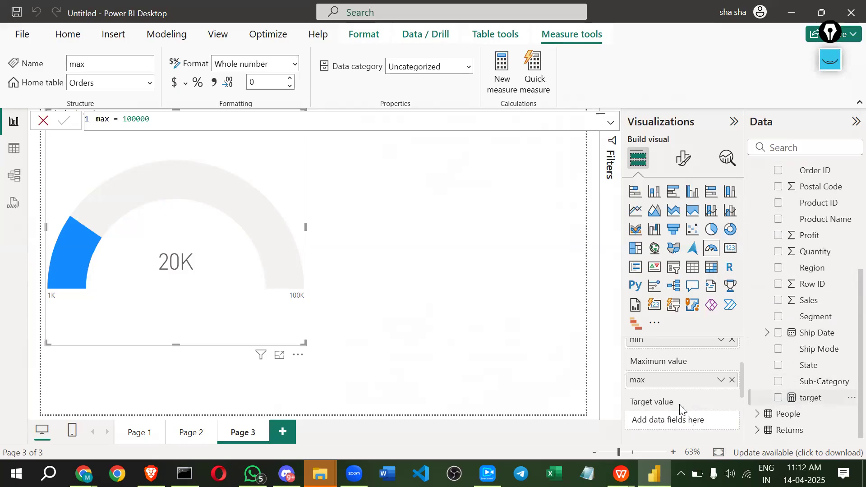
scroll(679, 400, up, 2)
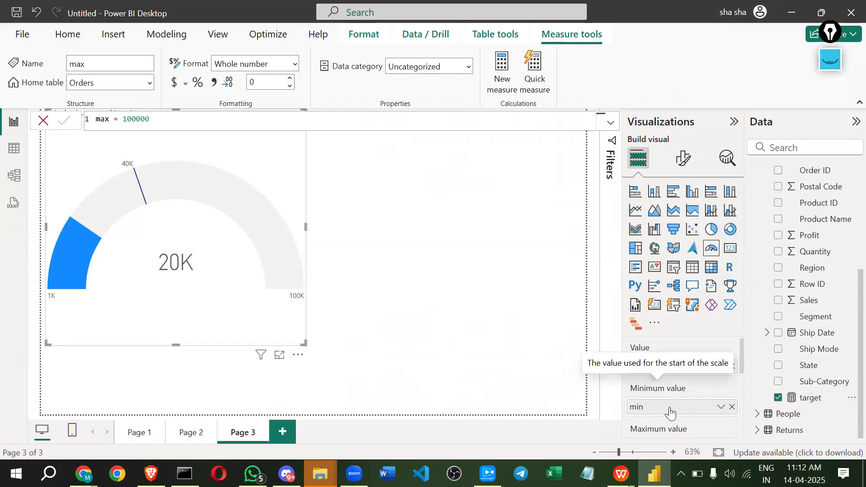
Examine the gauge's field assignments and target marker, and its formatting options for gauge axis, colors and data labels
scroll(657, 389, down, 2)
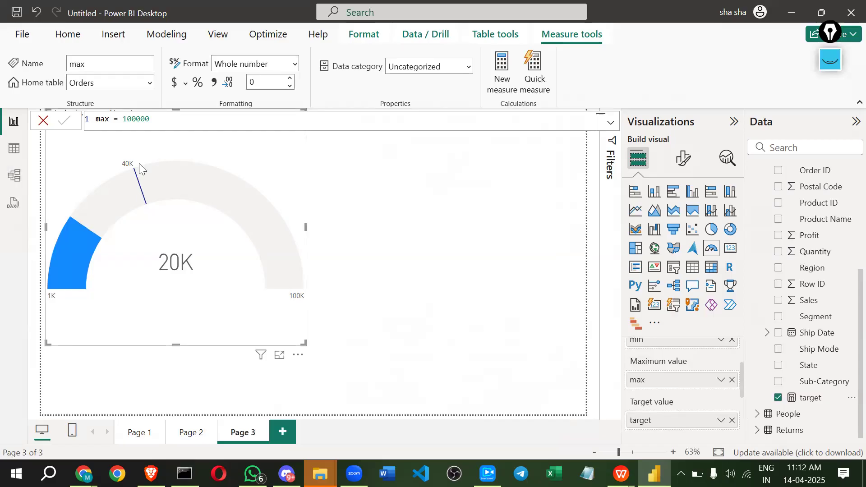
mouse_move(137, 169)
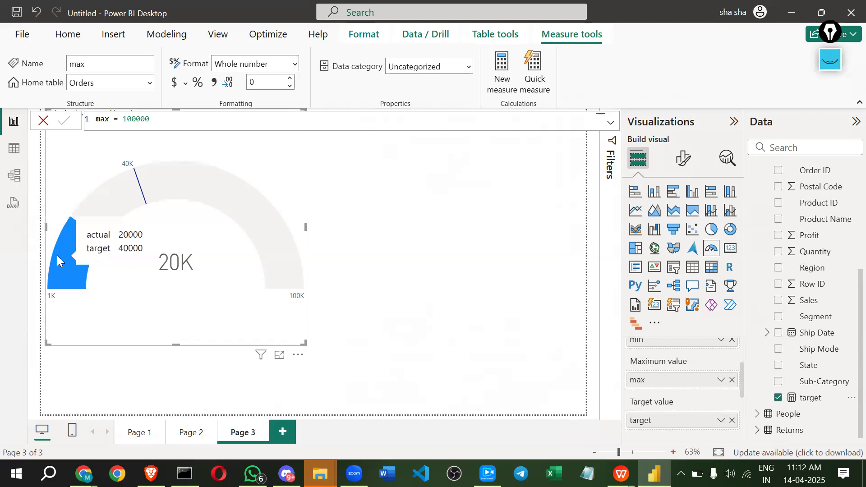
click(683, 158)
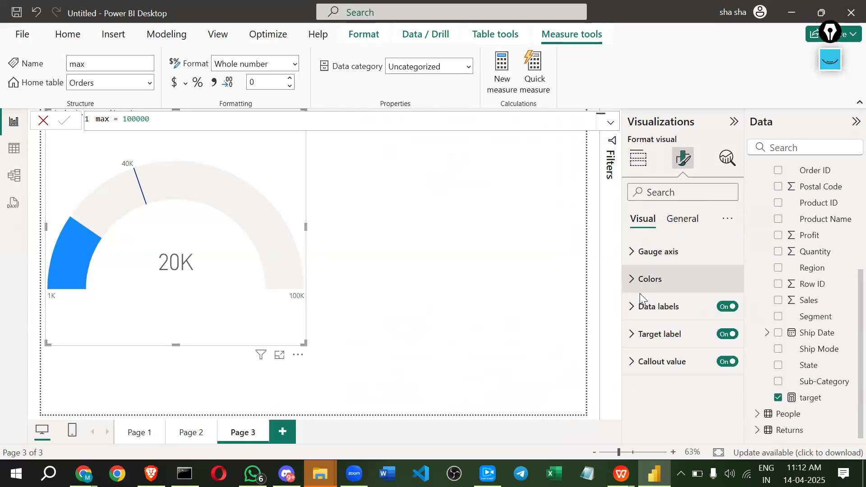
click(641, 288)
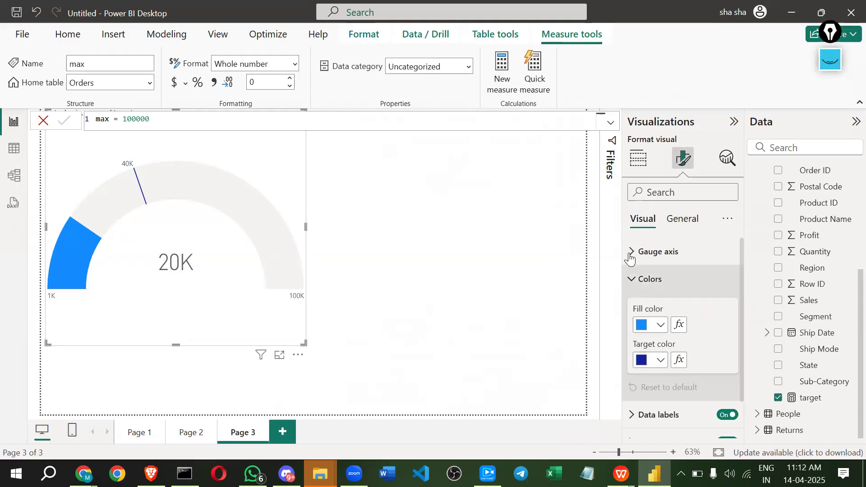
click(667, 257)
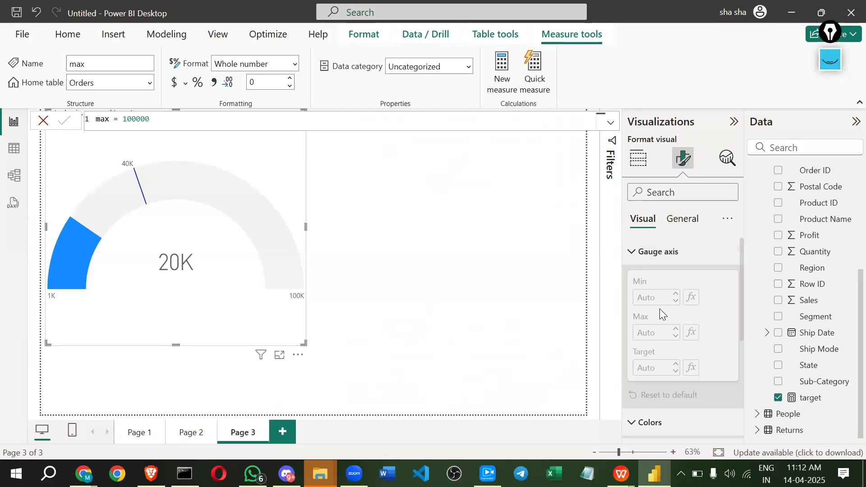
scroll(659, 308, down, 2)
scroll(681, 340, down, 2)
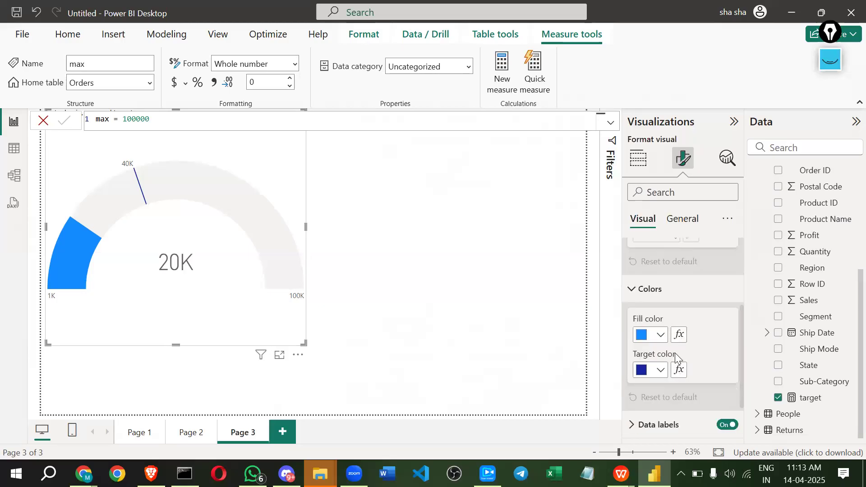
scroll(672, 357, down, 1)
click(657, 369)
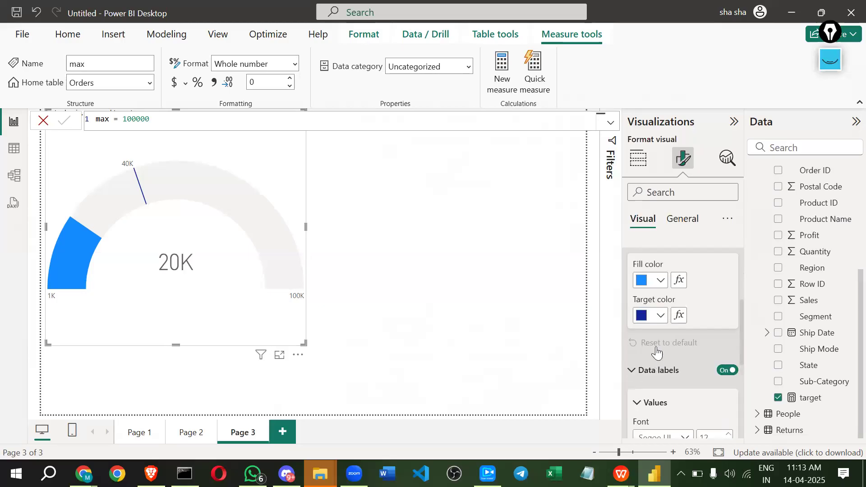
scroll(656, 352, down, 3)
scroll(663, 374, down, 1)
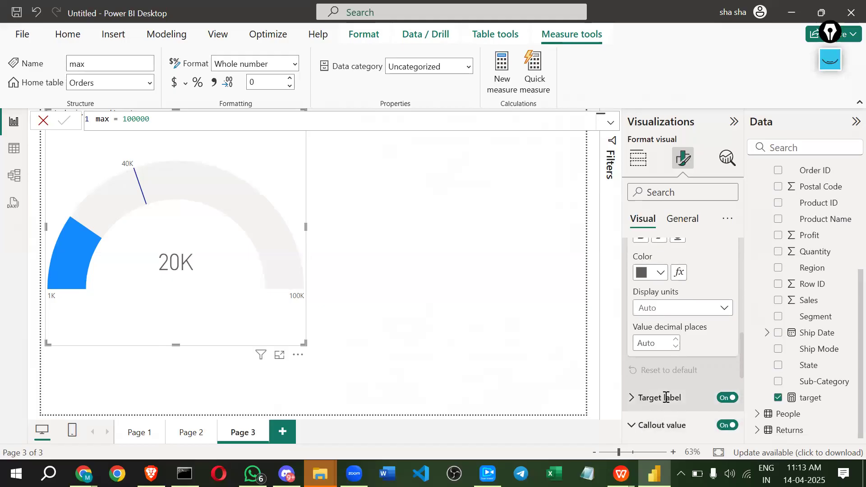
Turn the gauge's callout value off and restore it
click(667, 425)
click(726, 290)
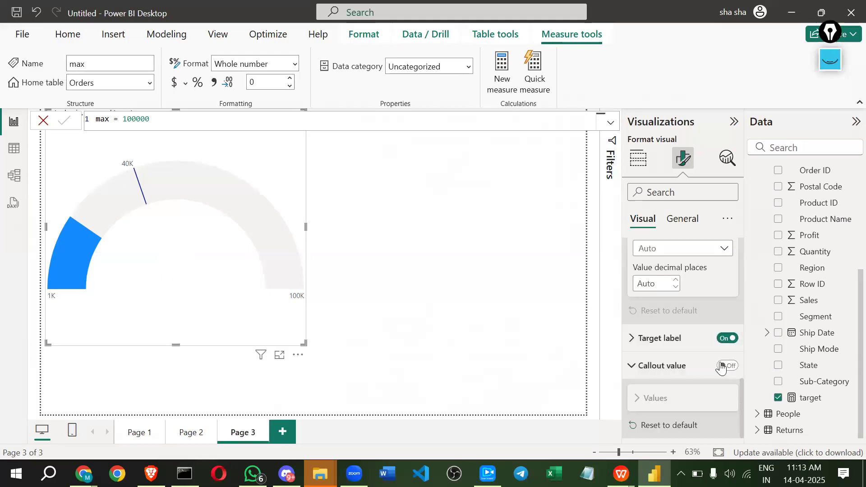
key(ctrl+z)
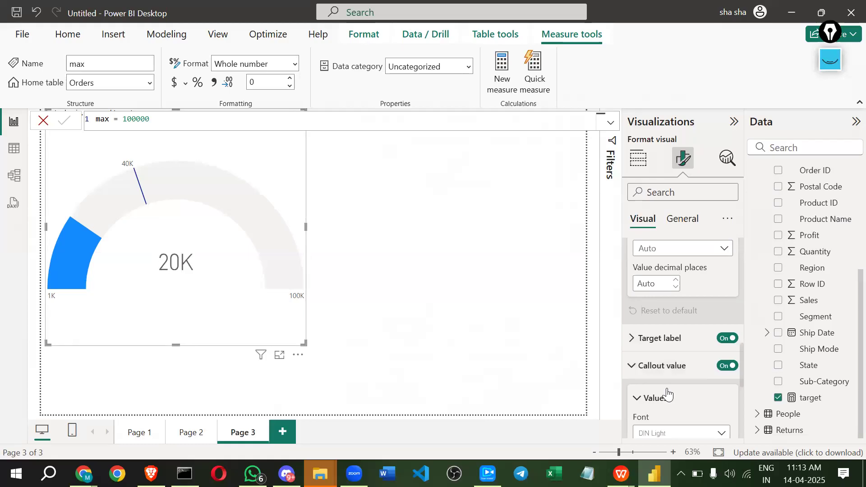
Examine the gauge's callout value options and collapse the expanded formatting sections
scroll(657, 366, down, 5)
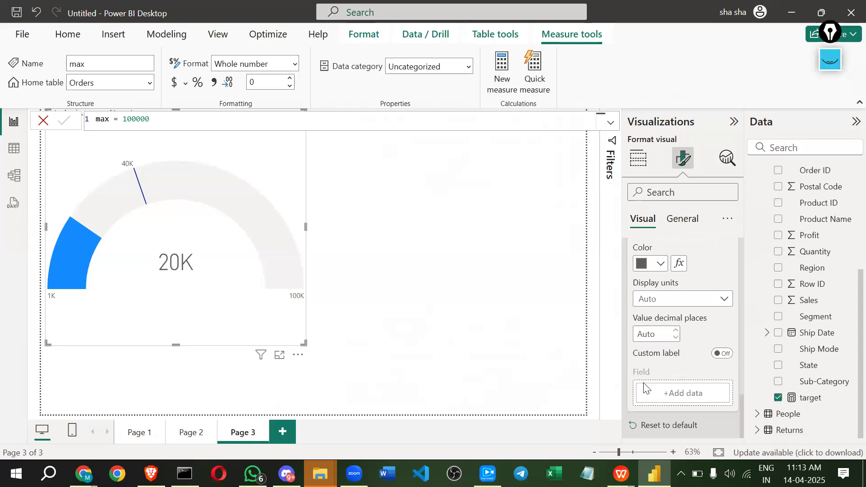
scroll(686, 287, up, 10)
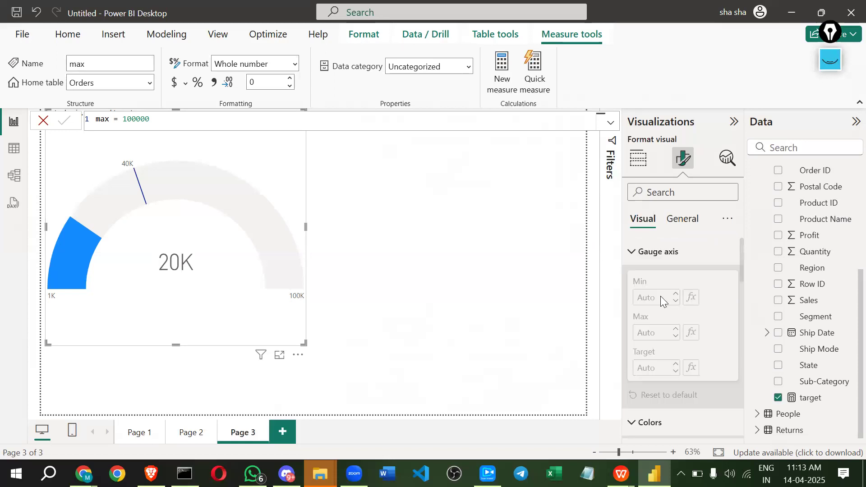
click(631, 251)
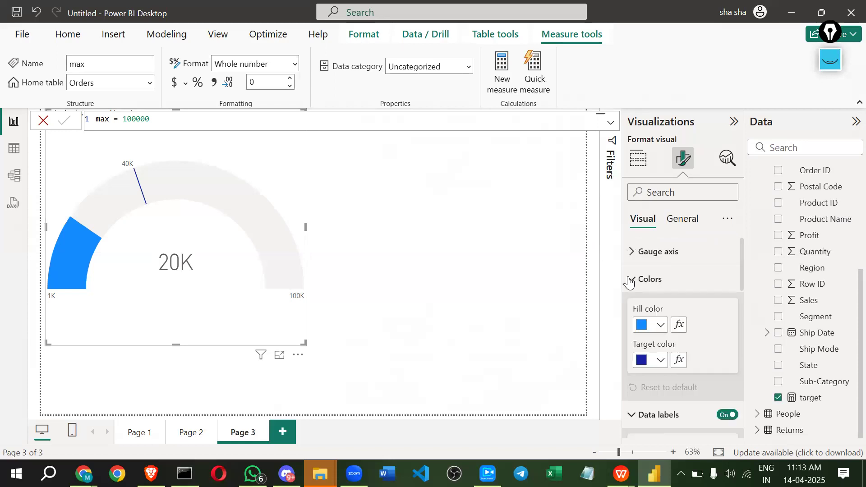
click(630, 280)
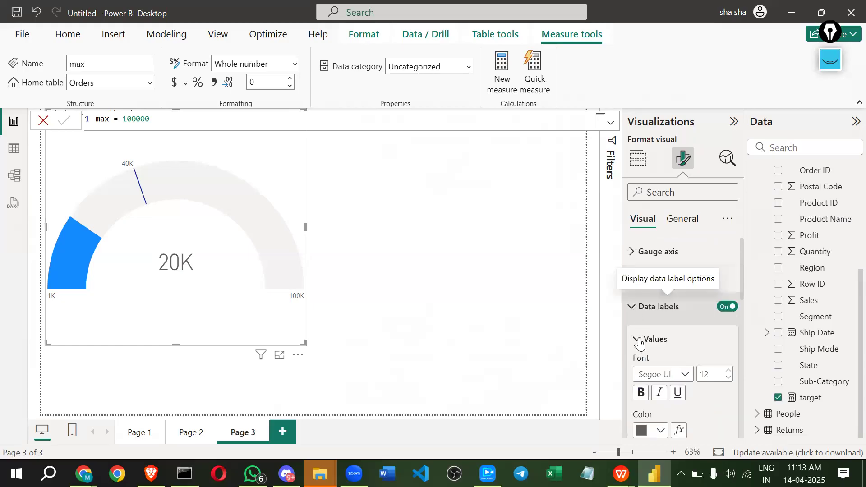
click(639, 342)
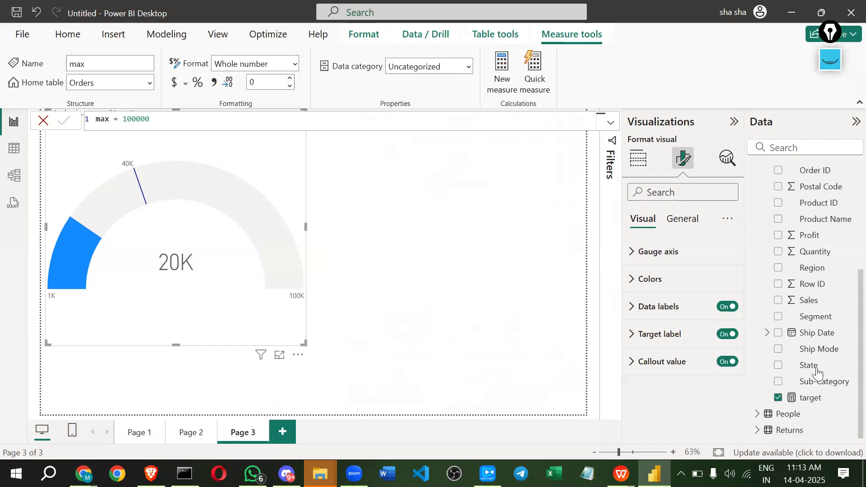
Return to the gauge's field assignments and select the whole formula of the max measure
click(640, 158)
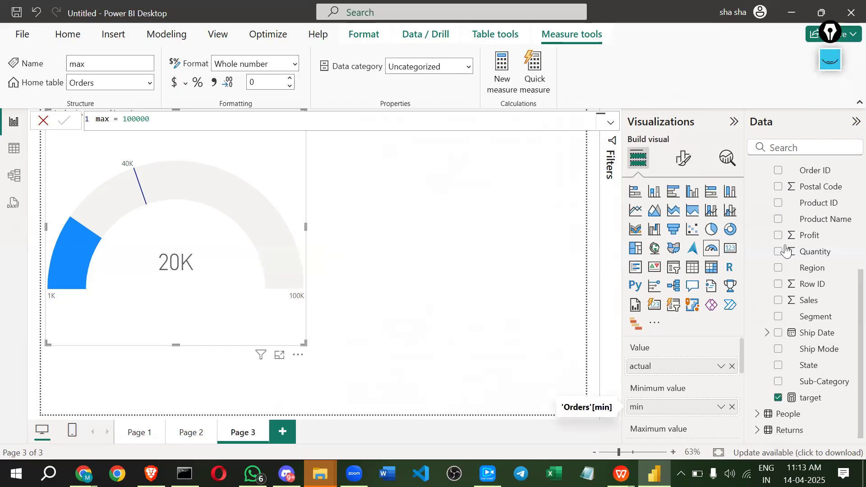
drag(152, 118, 64, 118)
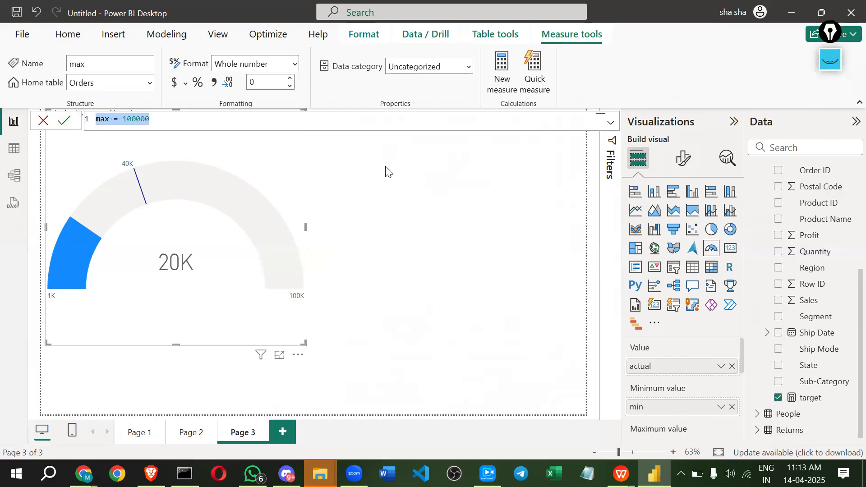
Clear the old pen marks and sketch a table outline labelled "emp" beside the gauge with the screen pen
click(374, 125)
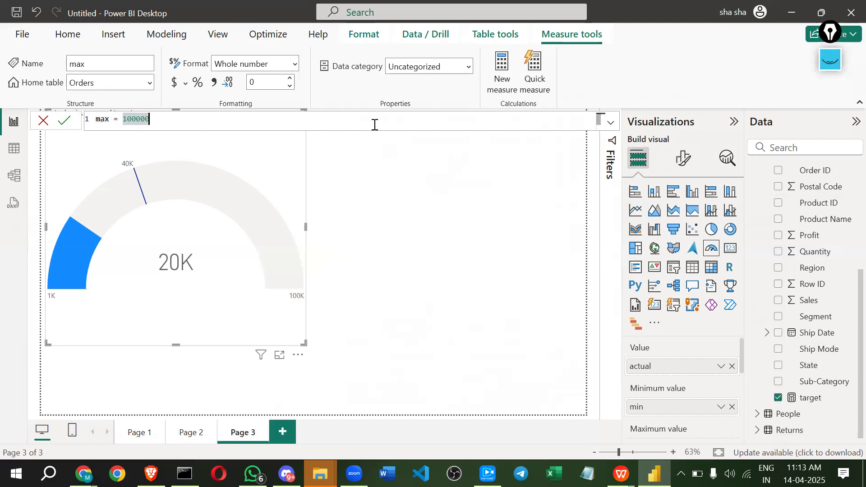
click(826, 66)
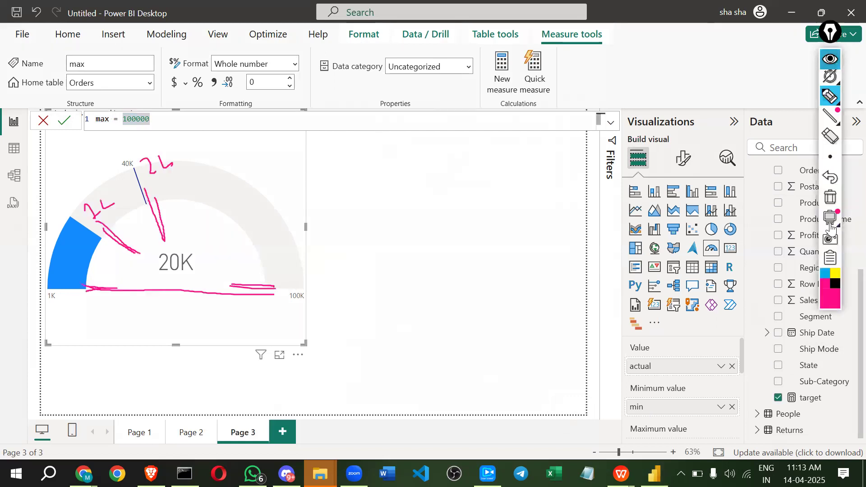
mouse_move(412, 131)
mouse_down()
mouse_move(412, 310)
mouse_move(566, 142)
mouse_move(459, 142)
mouse_move(412, 131)
mouse_up()
mouse_move(332, 164)
mouse_down()
mouse_move(356, 156)
mouse_move(377, 190)
mouse_up()
drag(447, 135, 453, 248)
drag(457, 295, 456, 293)
drag(414, 125, 424, 135)
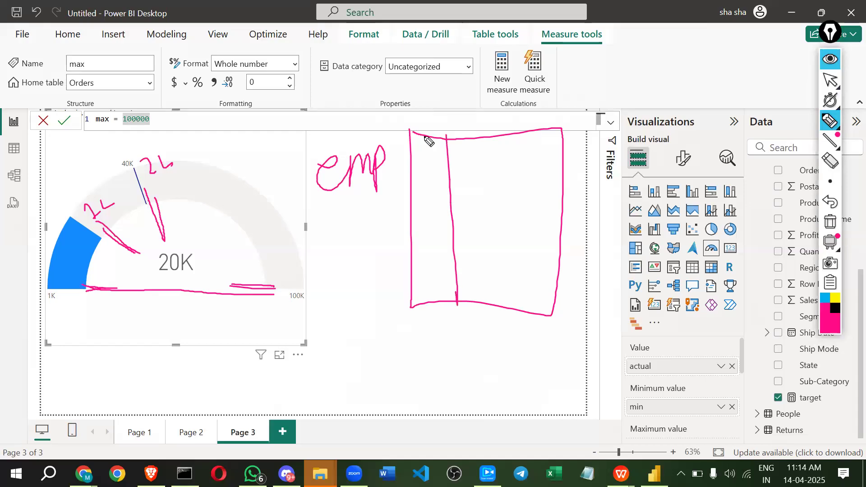
Divide the sketched emp table into columns and handwrite the headings eid, cur, min, max and target
drag(438, 135, 435, 115)
drag(488, 205, 469, 135)
drag(488, 205, 509, 324)
mouse_move(457, 130)
mouse_down()
mouse_move(492, 135)
mouse_move(531, 312)
mouse_up()
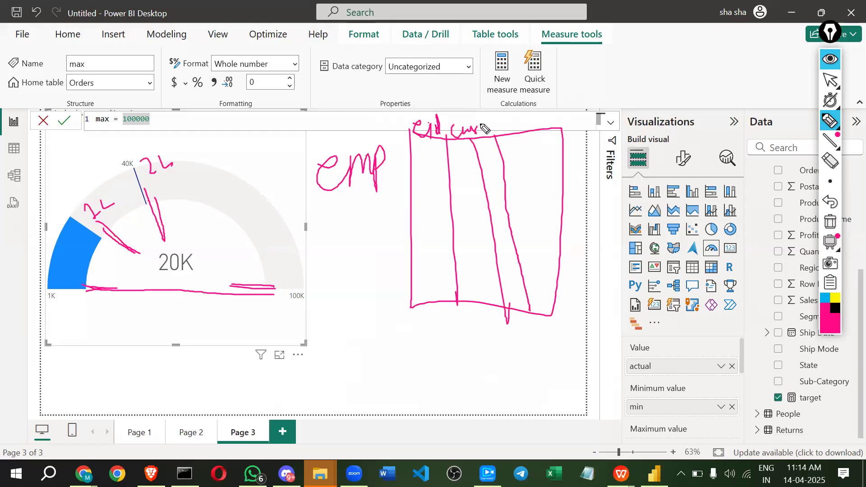
mouse_move(480, 124)
mouse_down()
mouse_move(497, 127)
mouse_move(551, 321)
mouse_up()
click(489, 115)
mouse_move(506, 128)
mouse_down()
mouse_move(531, 118)
mouse_move(567, 314)
mouse_up()
drag(532, 98, 532, 122)
drag(530, 118, 549, 117)
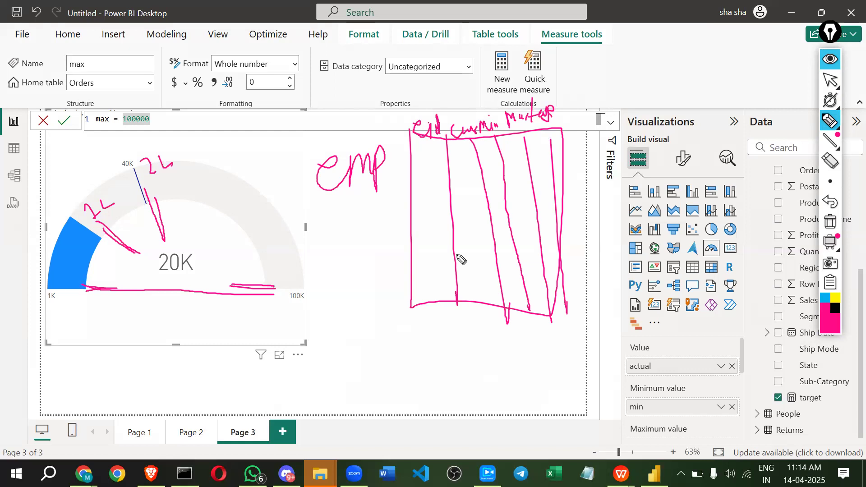
mouse_move(293, 372)
mouse_down()
mouse_move(317, 387)
mouse_move(310, 361)
mouse_up()
mouse_move(358, 313)
mouse_down()
mouse_move(361, 348)
mouse_move(455, 313)
mouse_up()
mouse_move(397, 340)
mouse_down()
mouse_move(360, 336)
mouse_move(351, 325)
mouse_up()
mouse_move(348, 318)
mouse_down()
mouse_move(361, 332)
mouse_move(428, 332)
mouse_move(431, 341)
mouse_up()
click(396, 319)
mouse_move(373, 347)
mouse_down()
mouse_move(240, 311)
mouse_move(242, 332)
mouse_move(252, 316)
mouse_up()
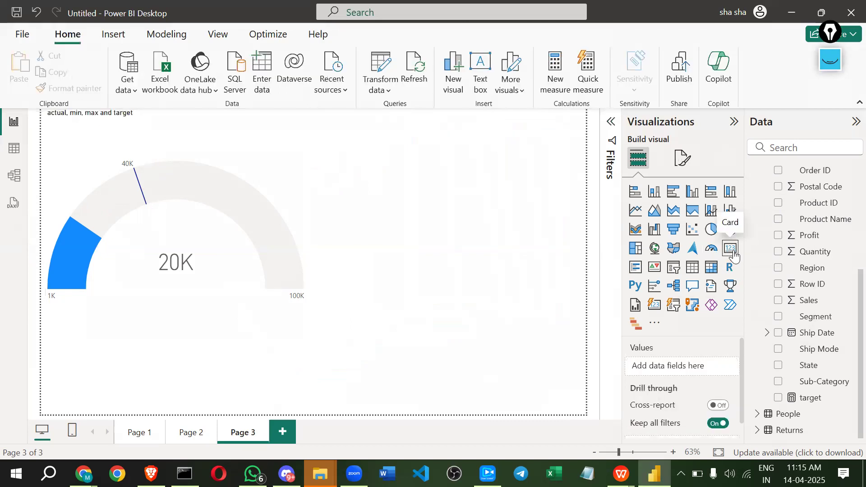
Add a card visual to Page 3, shrink it and place it to the right of the gauge
drag(160, 359, 462, 132)
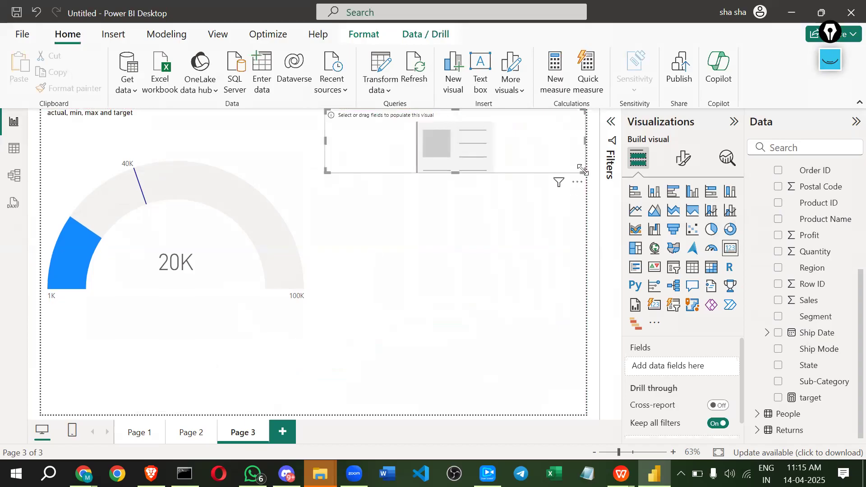
drag(584, 172, 419, 161)
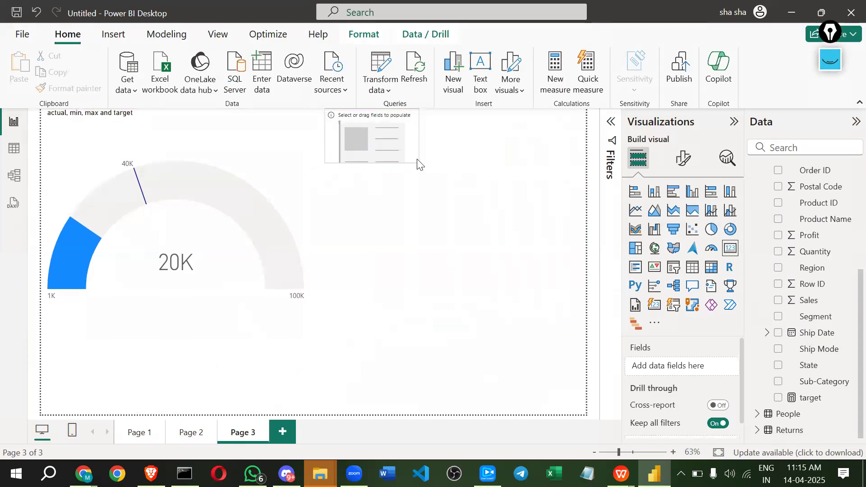
click(380, 251)
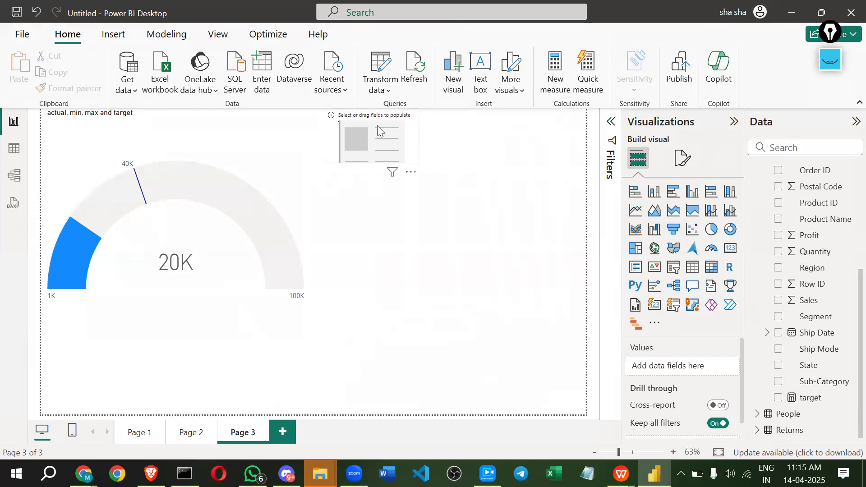
drag(406, 175, 469, 230)
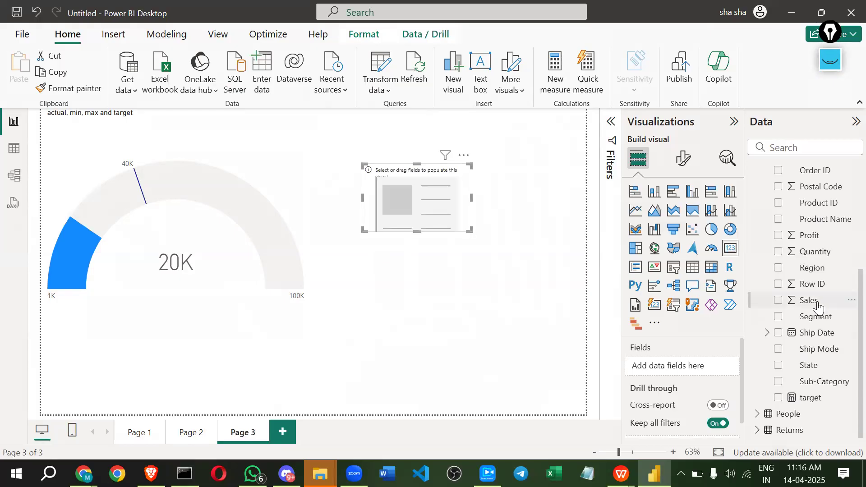
Assign the Sales field to the card and enlarge the card slightly
drag(818, 305, 693, 370)
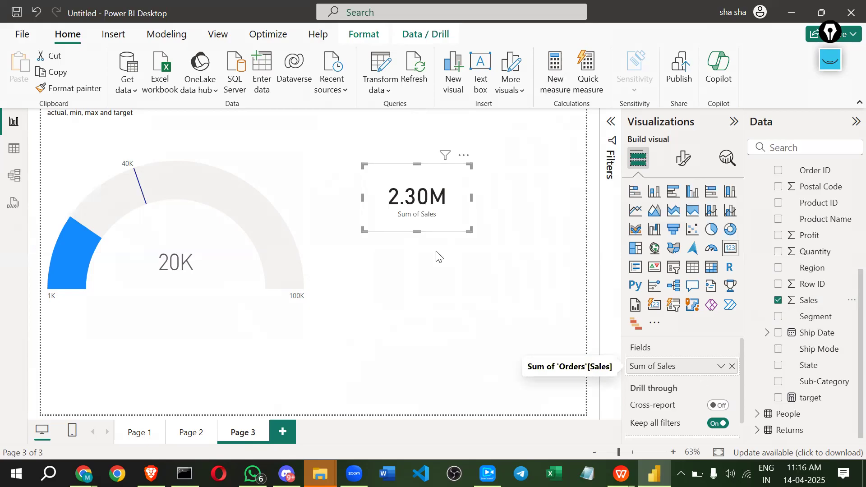
drag(364, 230, 338, 240)
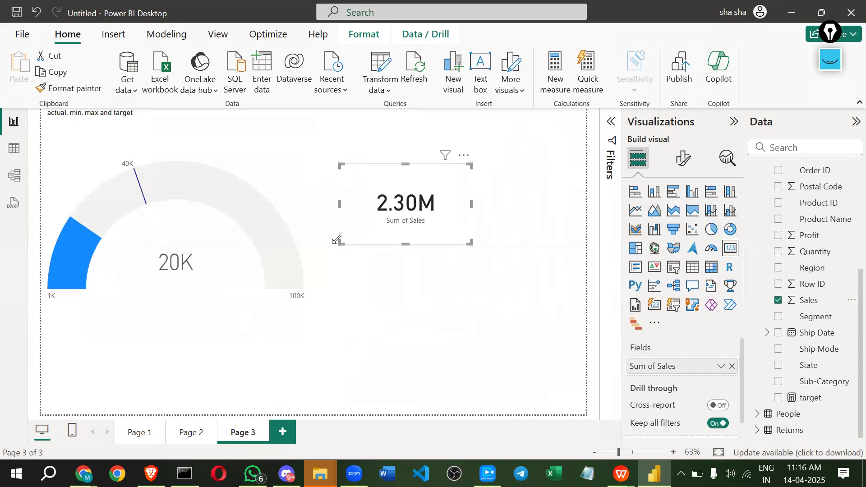
Clear the old pen marks and sketch an arrow pointing into a box above the card
click(830, 60)
click(830, 223)
mouse_move(344, 112)
mouse_down()
mouse_move(421, 95)
mouse_move(397, 114)
mouse_move(429, 136)
mouse_up()
mouse_move(423, 87)
mouse_down()
mouse_move(440, 87)
mouse_move(424, 123)
mouse_up()
mouse_move(418, 87)
mouse_down()
mouse_move(421, 113)
mouse_move(443, 84)
mouse_up()
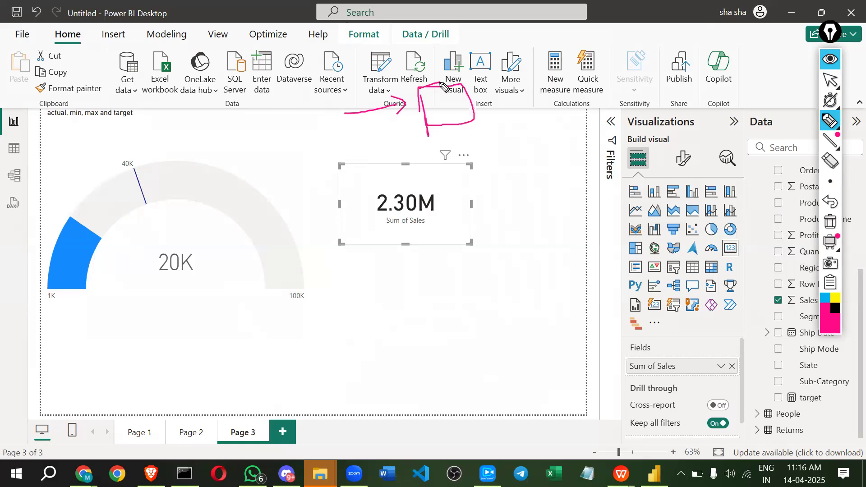
Write 90 in the sketched box, note 1K and -500 beside it, and draw an arrow to the card's value
mouse_move(428, 107)
mouse_down()
mouse_move(430, 101)
mouse_move(434, 116)
mouse_move(439, 103)
mouse_move(488, 90)
mouse_move(463, 104)
mouse_move(511, 100)
mouse_up()
mouse_move(505, 97)
mouse_down()
mouse_move(519, 115)
mouse_move(526, 105)
mouse_move(535, 110)
mouse_up()
mouse_move(495, 44)
mouse_down()
mouse_move(513, 73)
mouse_move(522, 58)
mouse_up()
mouse_move(534, 42)
mouse_down()
mouse_move(570, 42)
mouse_move(579, 32)
mouse_up()
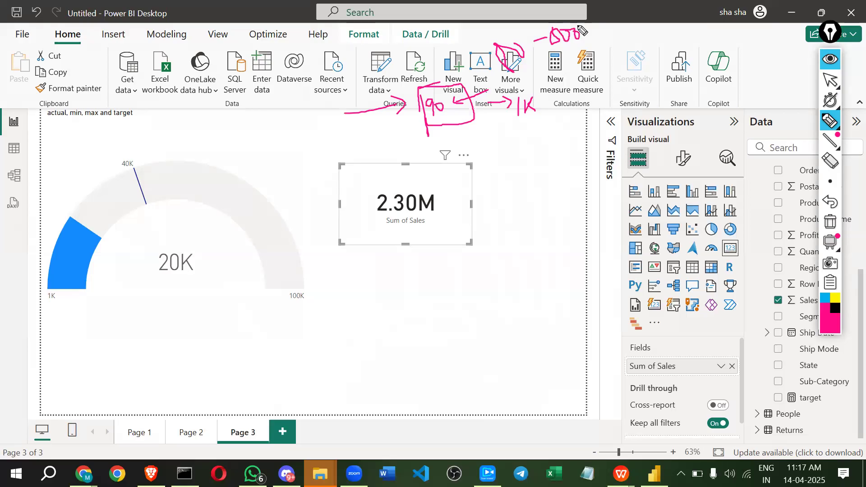
drag(529, 194, 448, 216)
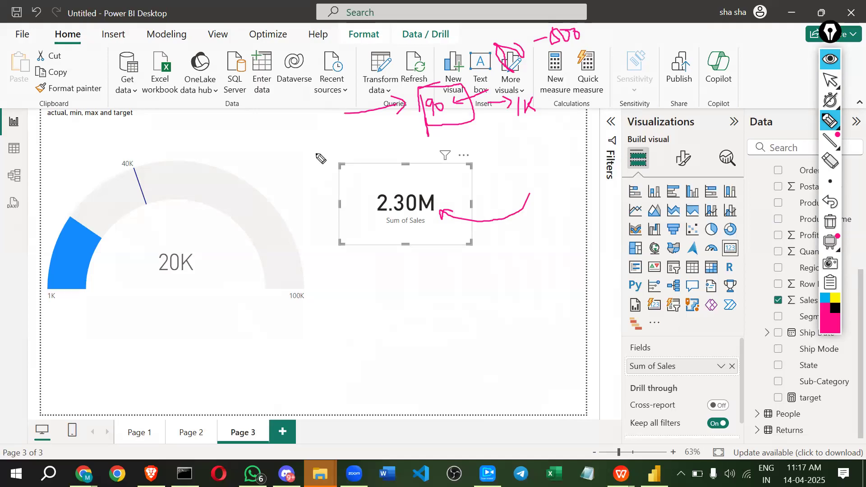
Hide the screen pen and replace Sales with Profit as the card's field
click(832, 67)
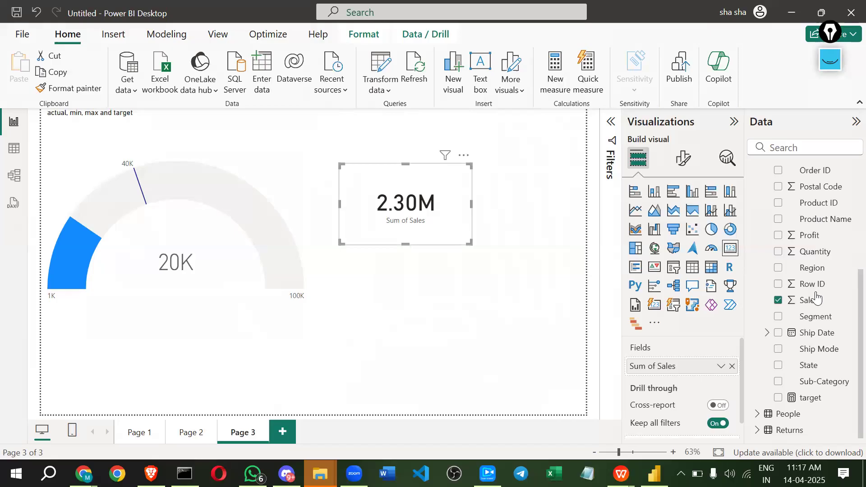
drag(810, 235, 681, 368)
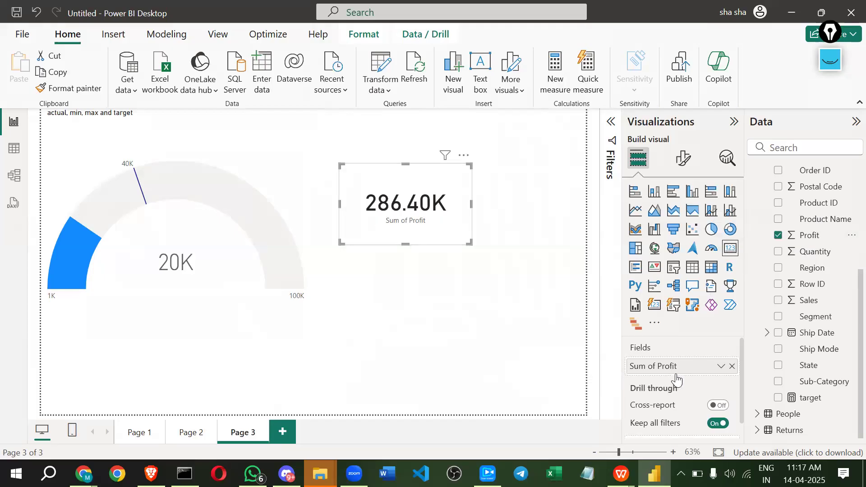
Clear the pen marks, underline the card's Sum of Profit field, mark up the area below the card and hide the pen
click(830, 59)
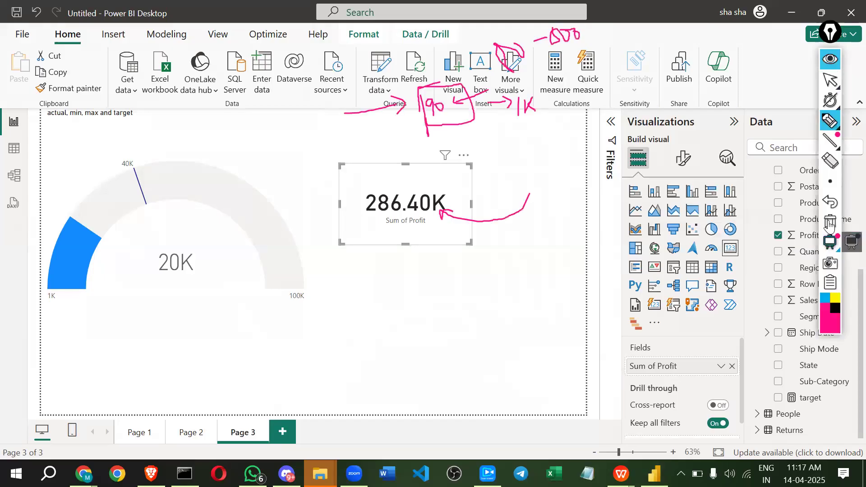
click(830, 221)
drag(631, 374, 733, 377)
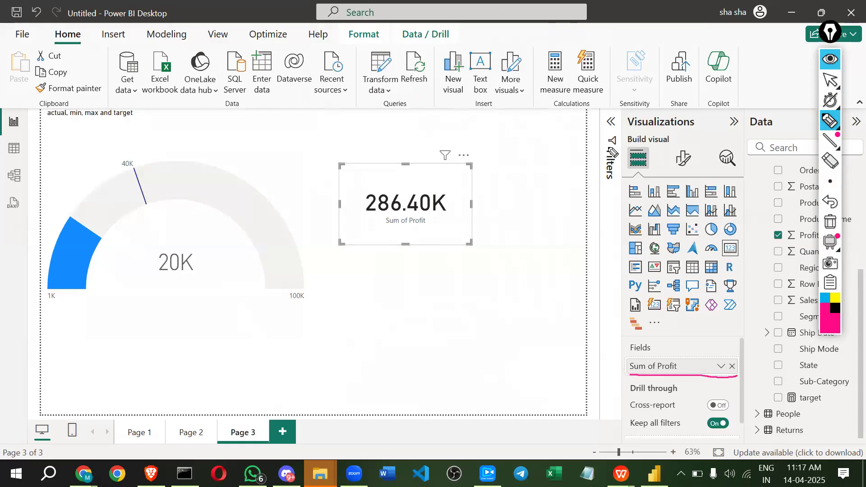
mouse_move(391, 227)
mouse_down()
mouse_move(371, 234)
mouse_move(389, 239)
mouse_up()
drag(644, 258, 643, 275)
drag(386, 299, 421, 306)
drag(388, 298, 428, 296)
drag(382, 323, 447, 313)
click(830, 59)
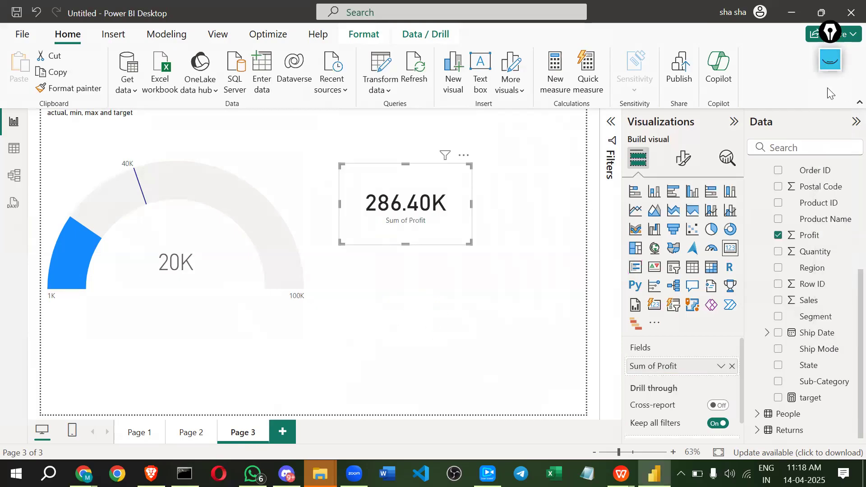
Add a narrowed multi-row card below the profit card and assign the Sales and Profit fields to it
click(505, 319)
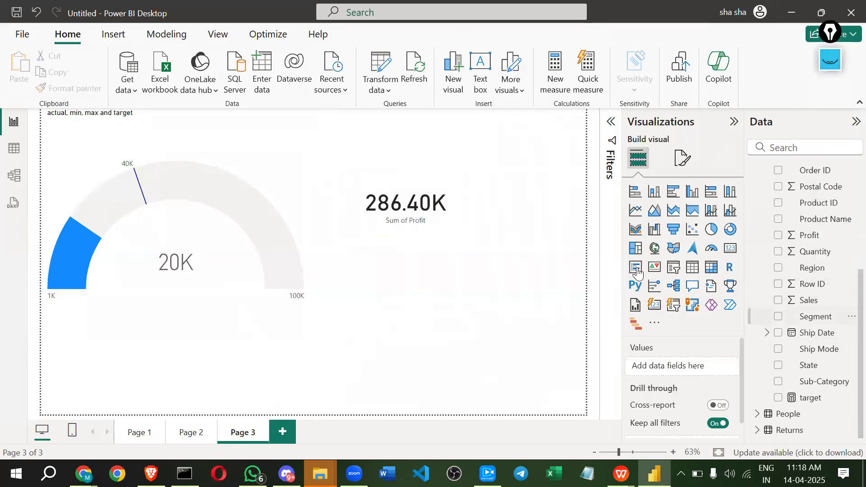
drag(636, 272, 460, 282)
drag(584, 277, 482, 271)
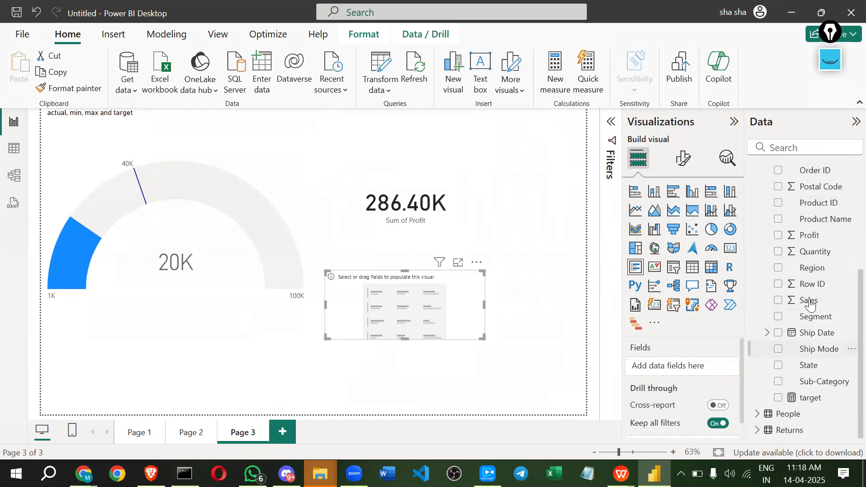
drag(807, 301, 686, 366)
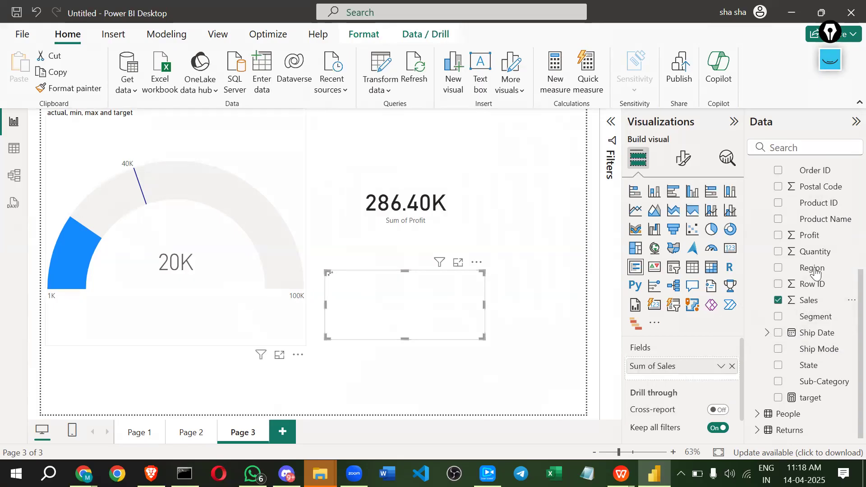
drag(812, 235, 700, 374)
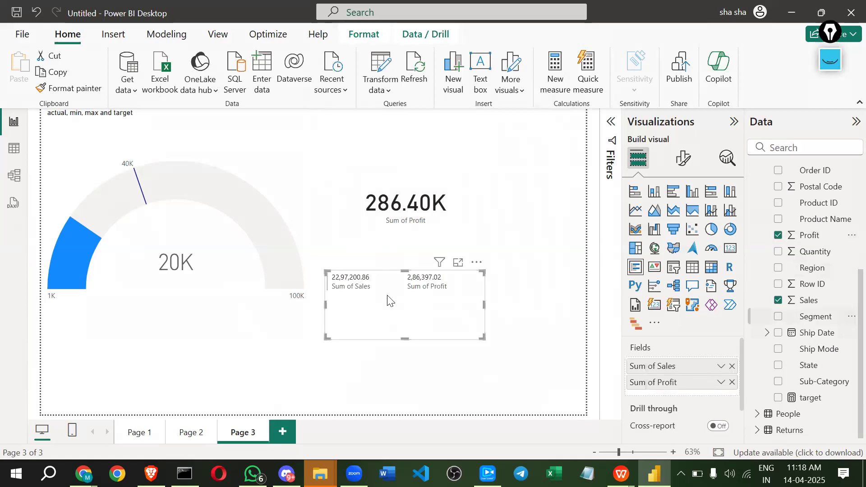
Make the multi-row card taller and narrower, and move it to the right of the profit card
drag(402, 337, 403, 378)
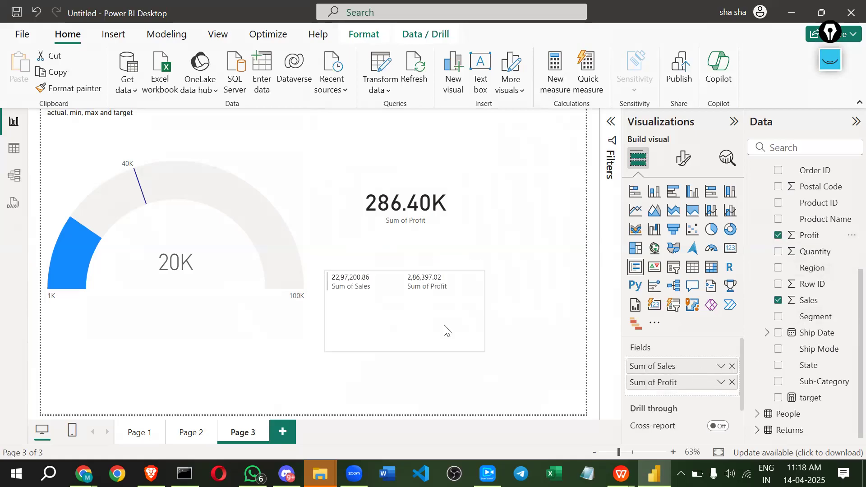
drag(485, 327, 390, 332)
click(361, 284)
drag(374, 274, 522, 201)
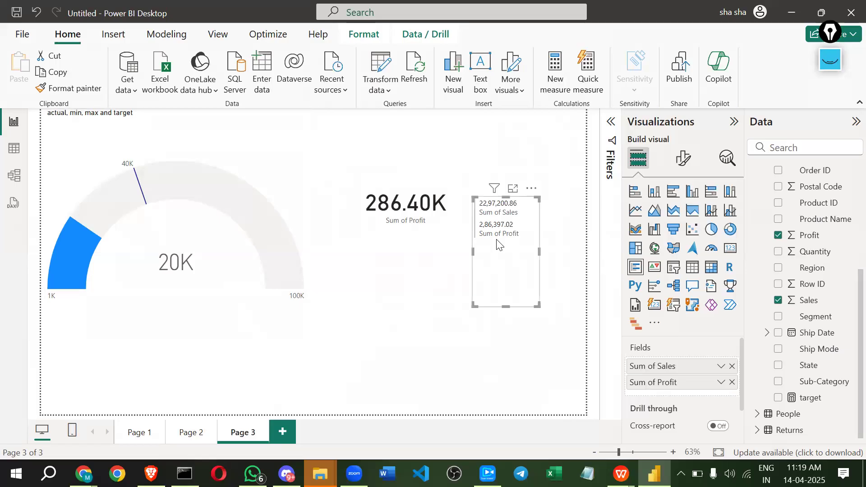
Add Profit to the multi-row card a second time and summarize that entry by Count
drag(811, 240, 680, 396)
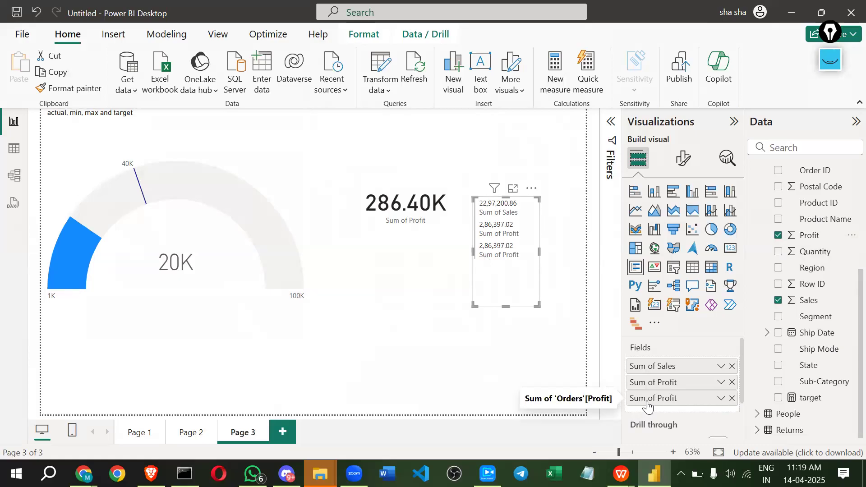
right_click(652, 404)
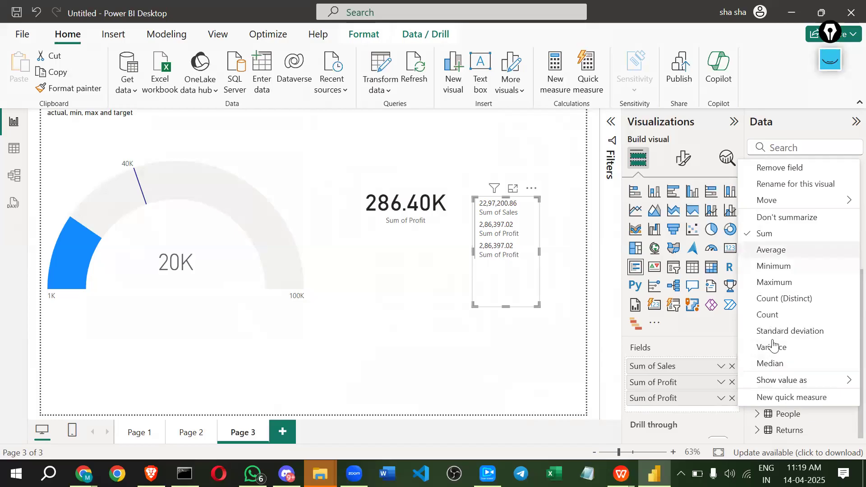
click(771, 315)
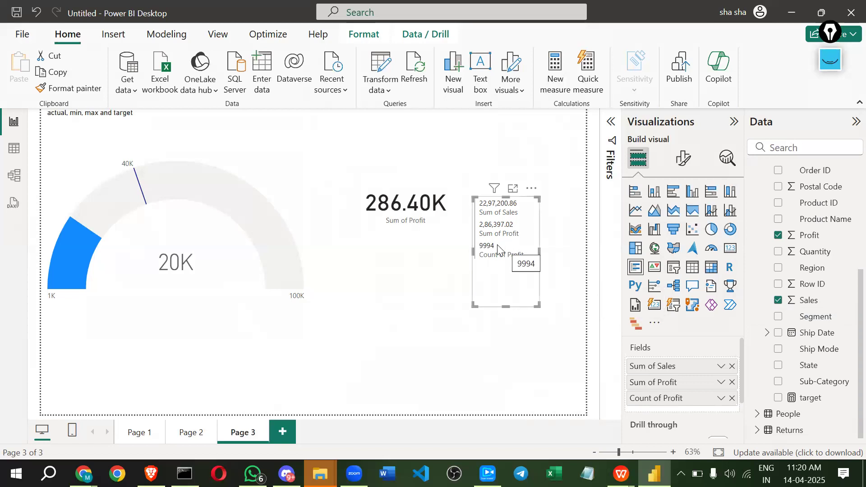
Set the multi-row card's callout value font size to 18 and widen the card
click(685, 160)
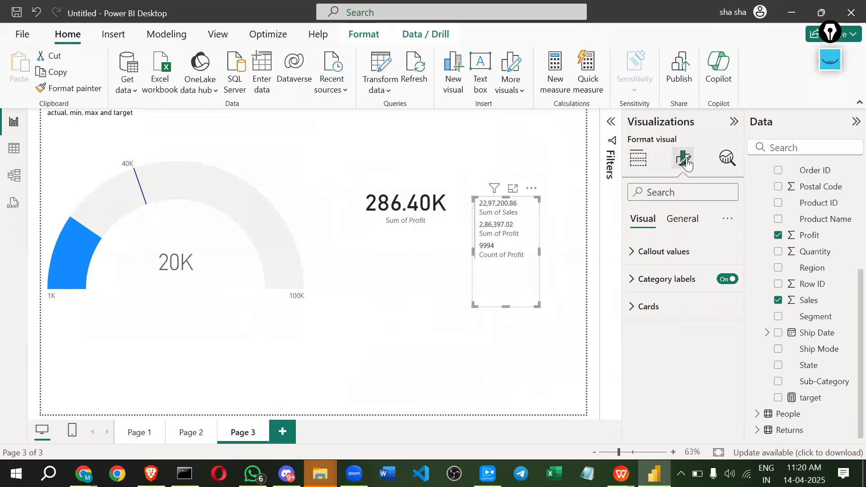
click(636, 256)
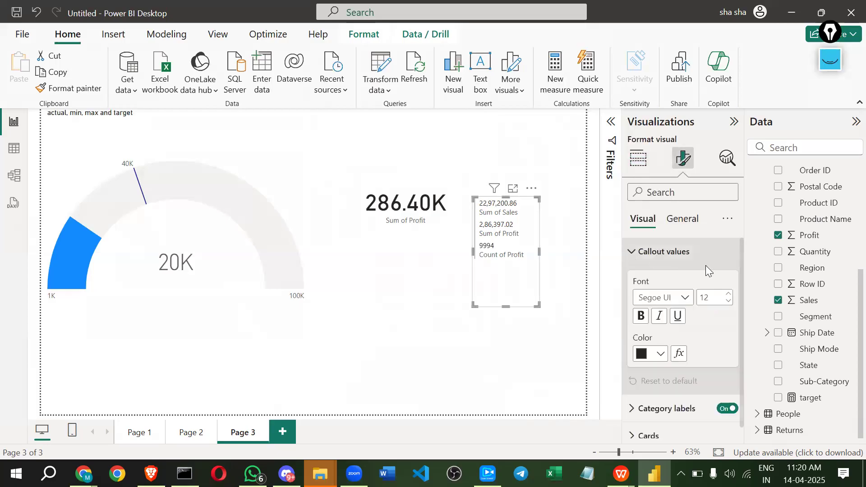
scroll(731, 285, down, 1)
click(731, 284)
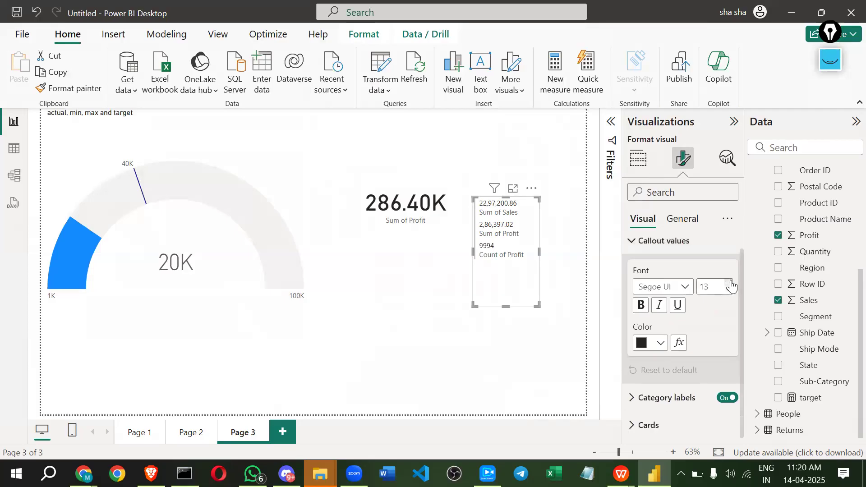
click(731, 284)
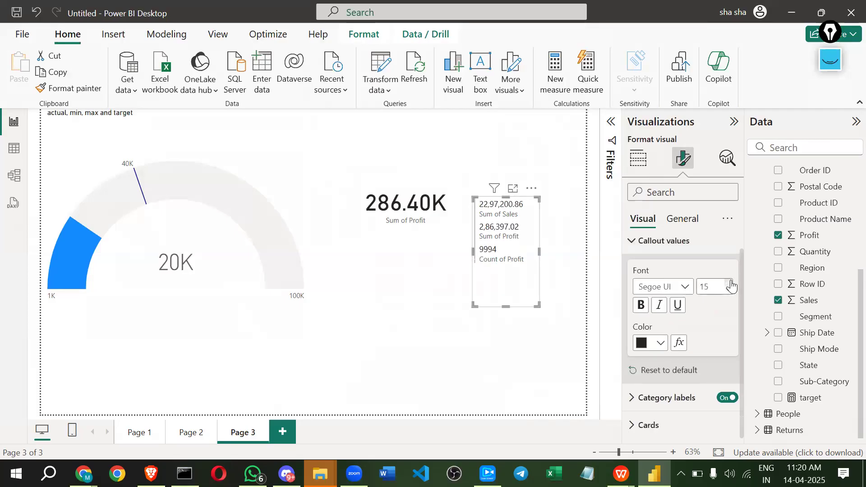
click(732, 284)
click(731, 284)
click(731, 285)
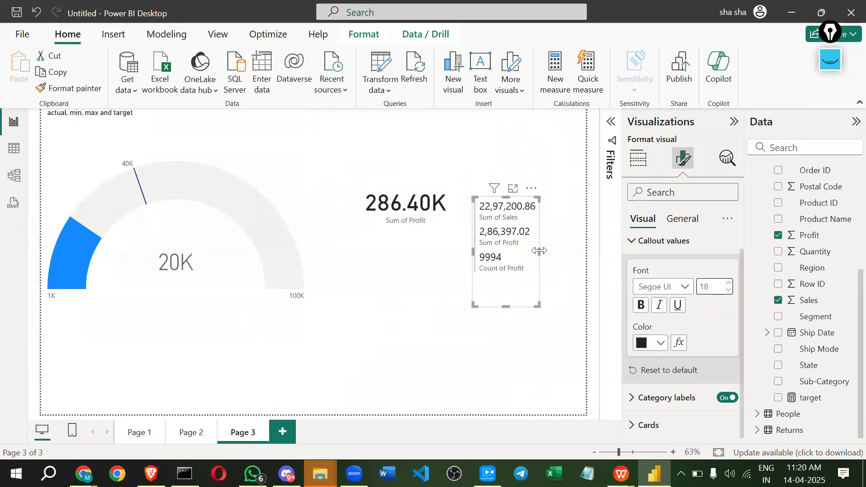
drag(539, 252, 558, 251)
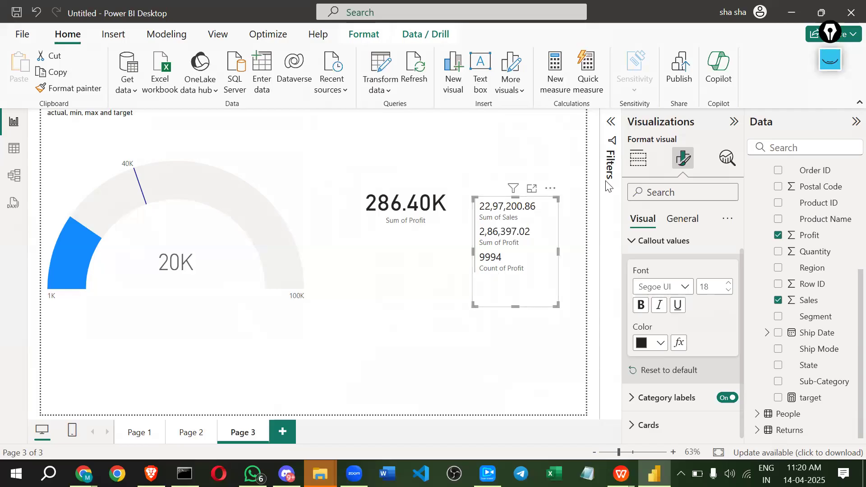
Rename the multi-row card's Count of Profit entry to "total customer" and check its summarization options
click(641, 160)
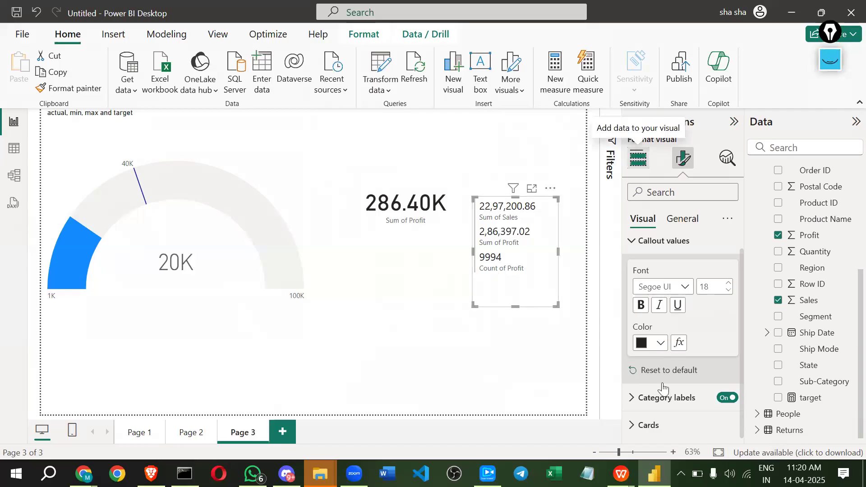
double_click(661, 399)
drag(691, 397, 610, 394)
text(total customer)
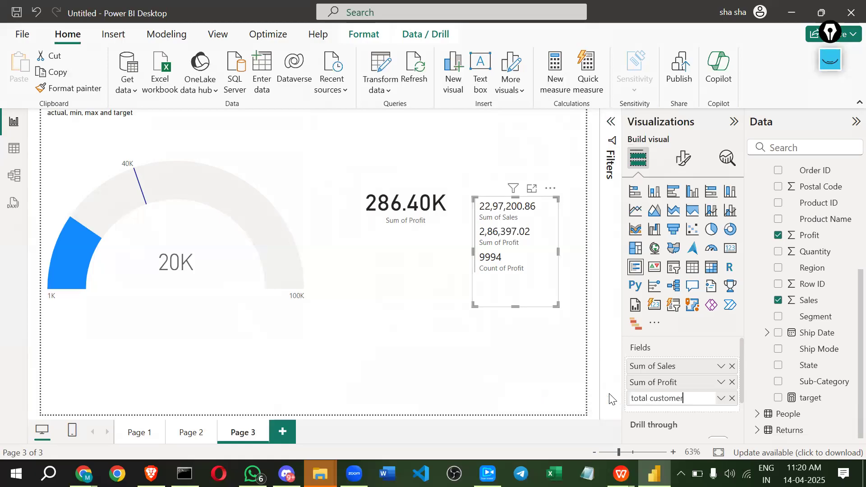
key(Return)
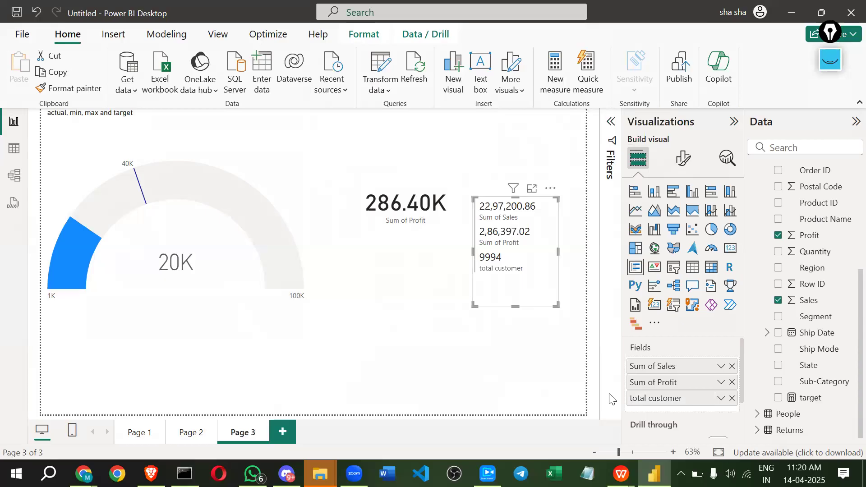
click(720, 399)
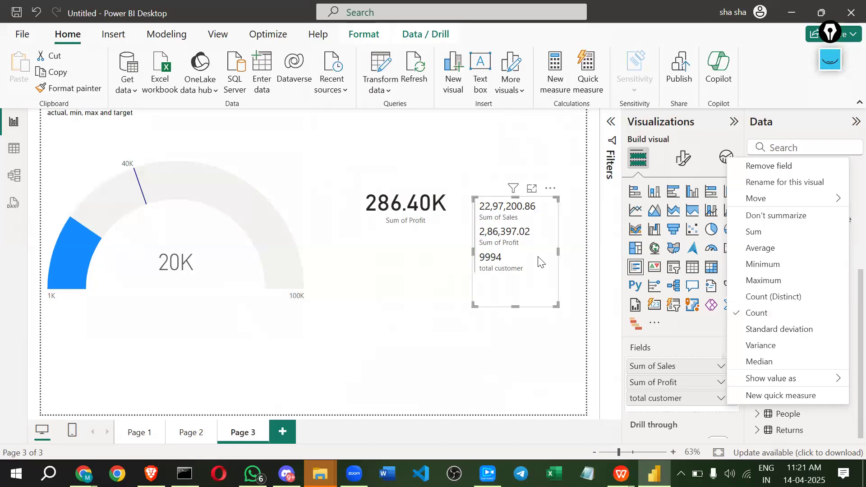
Widen and shorten the multi-row card so its three values sit in one row, and place it below the profit card
click(474, 252)
drag(474, 253, 324, 251)
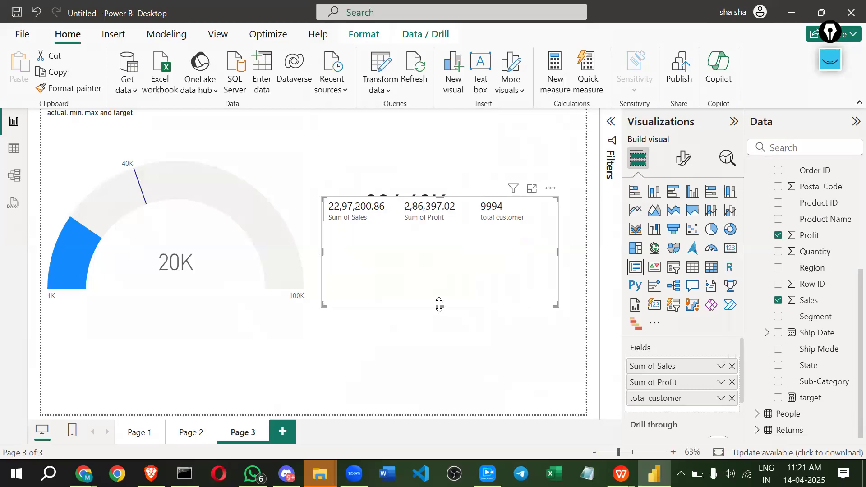
drag(446, 306, 468, 263)
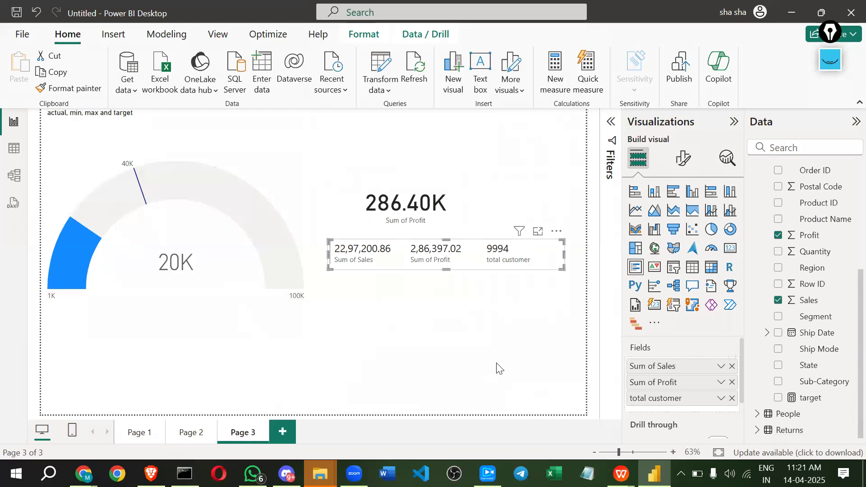
scroll(809, 331, up, 3)
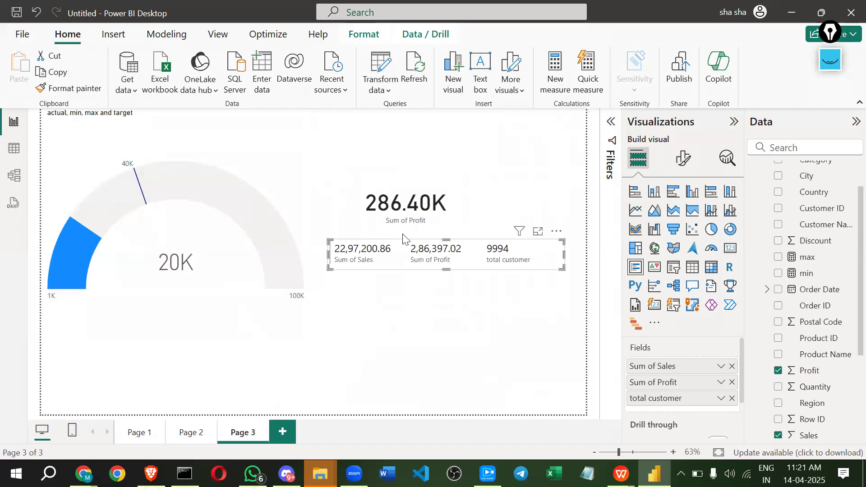
Move the multi-row card to the upper part of the page beside the gauge and place the profit card directly beneath it
click(405, 249)
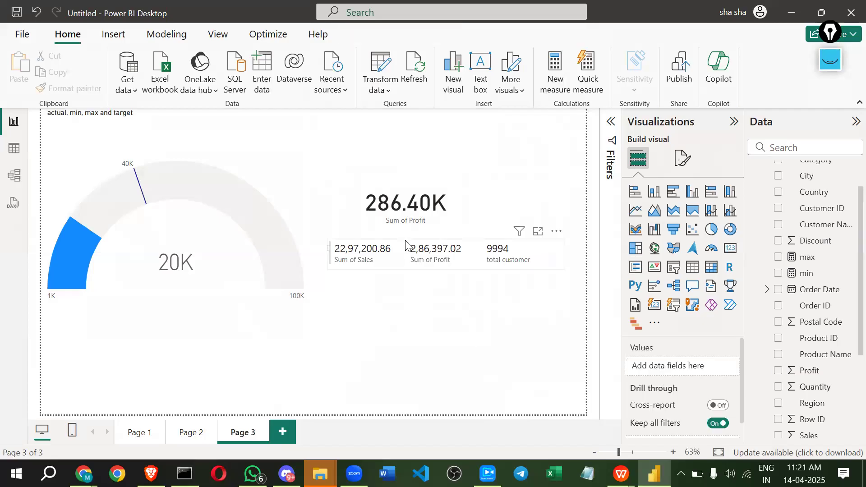
click(405, 241)
drag(354, 138, 333, 123)
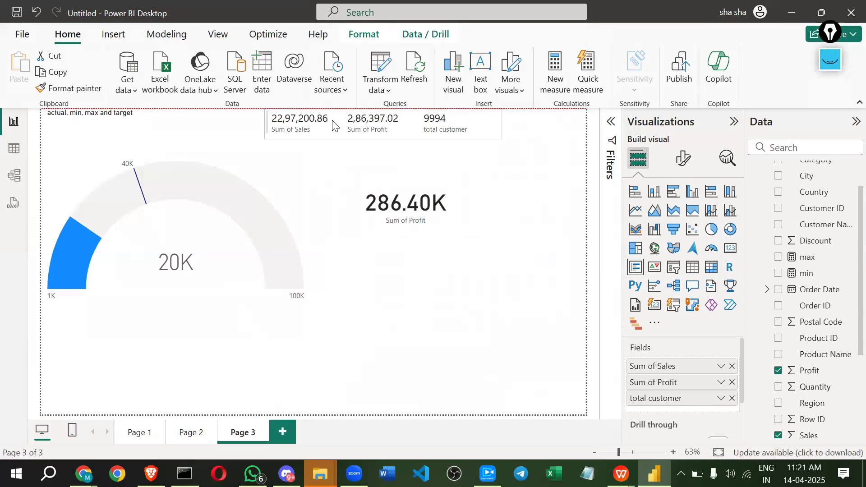
drag(387, 128, 354, 177)
click(441, 219)
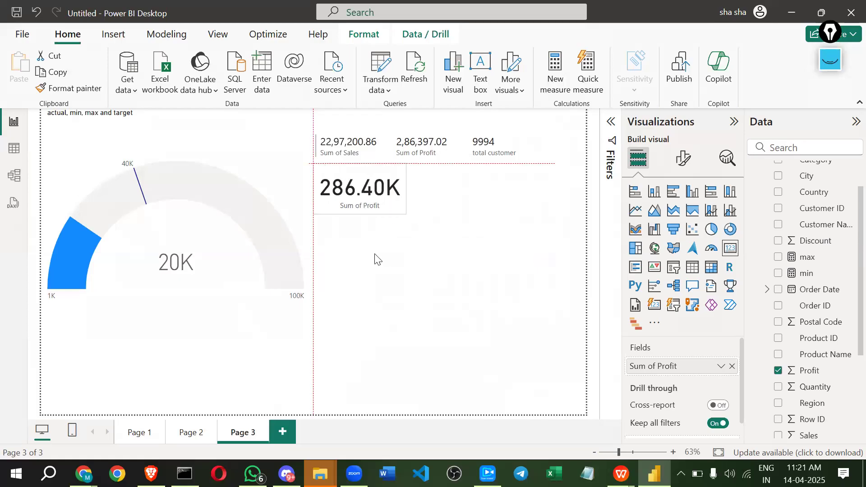
click(374, 259)
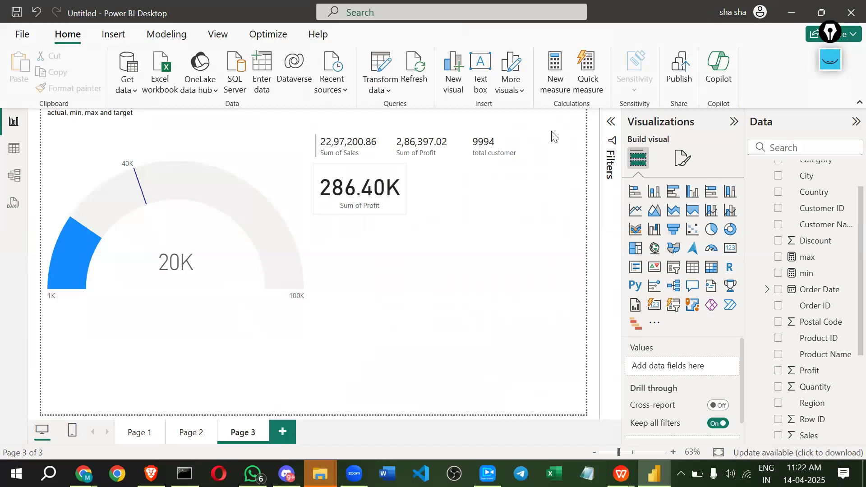
Add an empty KPI visual below the profit card and size it to reach the page's lower-right corner
drag(649, 269, 365, 225)
drag(543, 276, 511, 408)
drag(552, 431, 585, 421)
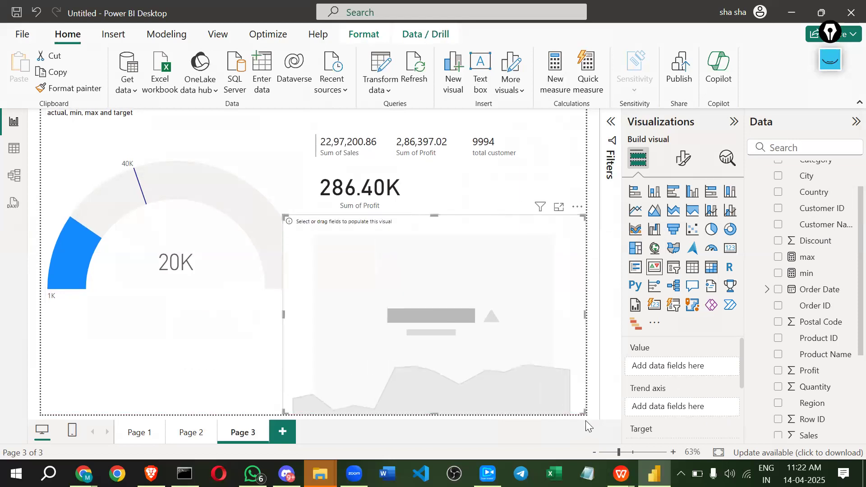
click(183, 372)
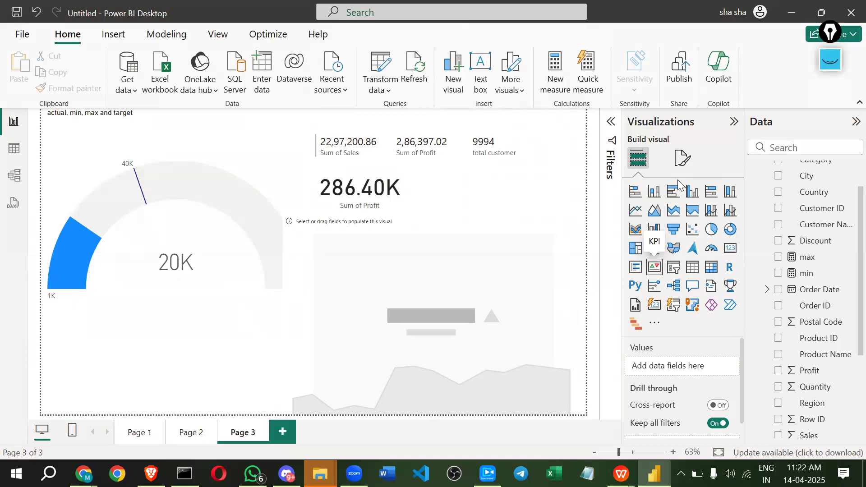
Switch to Chrome and search Google for "reliance share" as a real-world KPI example
key(alt+Tab)
click(541, 140)
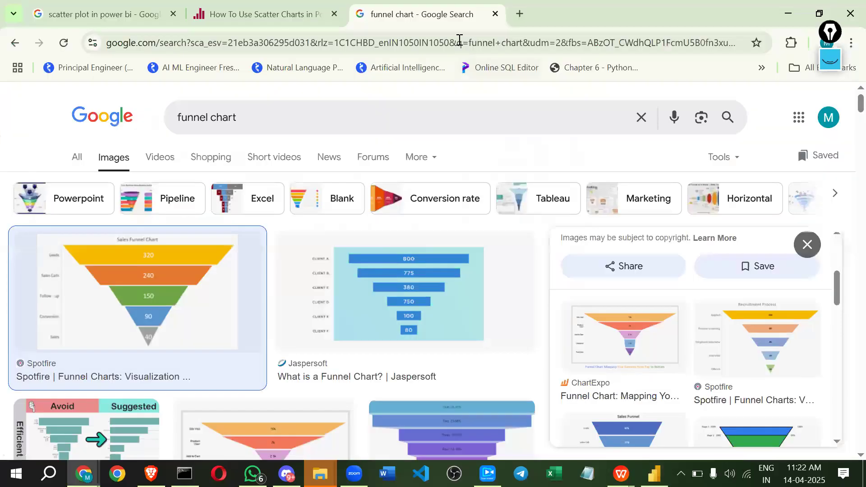
click(460, 41)
text(r)
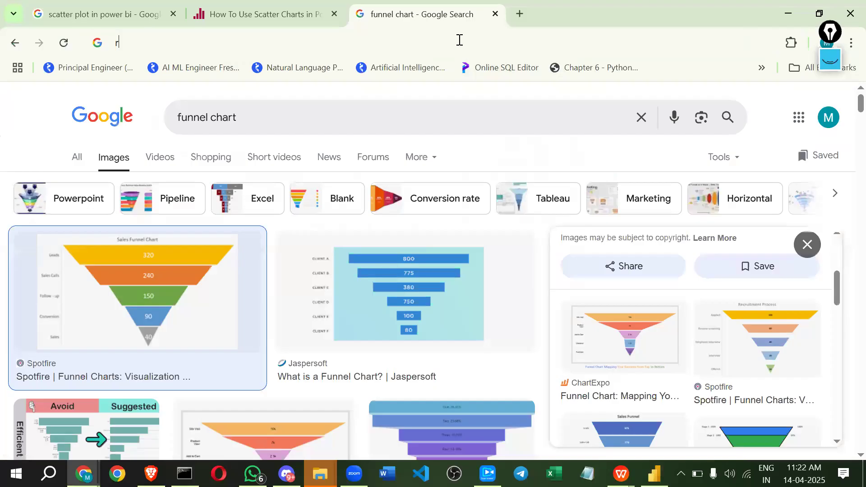
text(el)
key(Down)
key(Down)
key(Down)
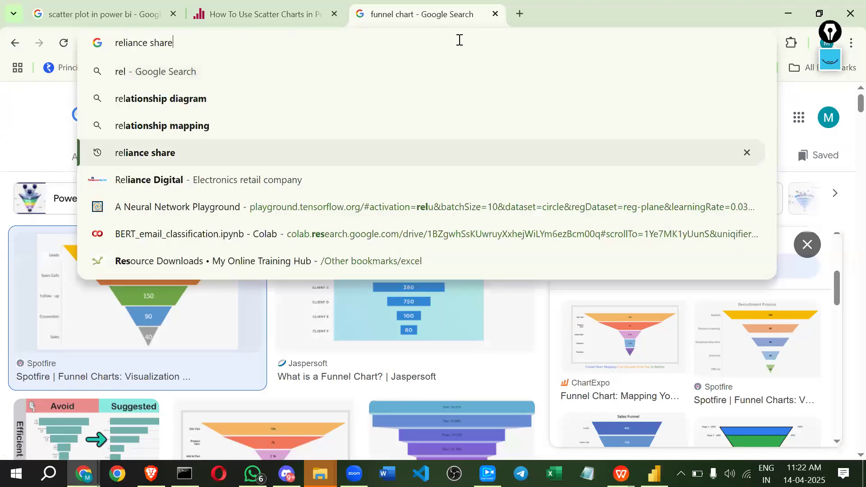
key(Return)
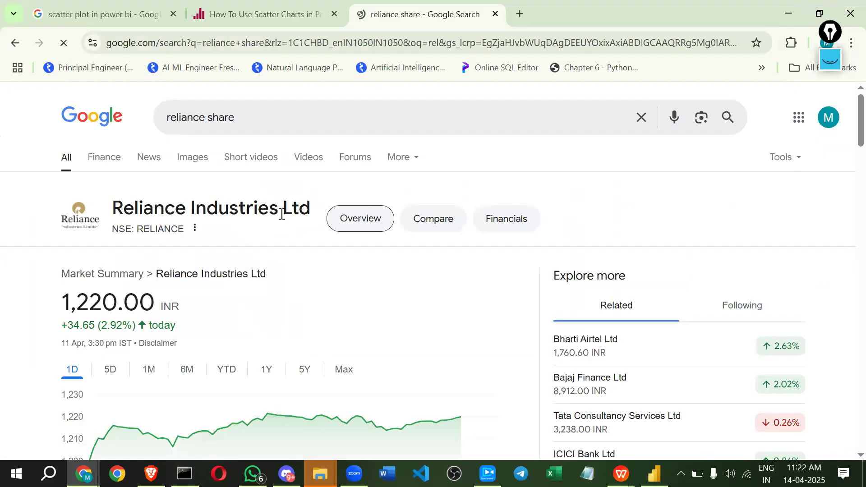
Examine the Reliance share price trend and open the related Tata Consultancy Services stock for comparison
scroll(141, 304, down, 1)
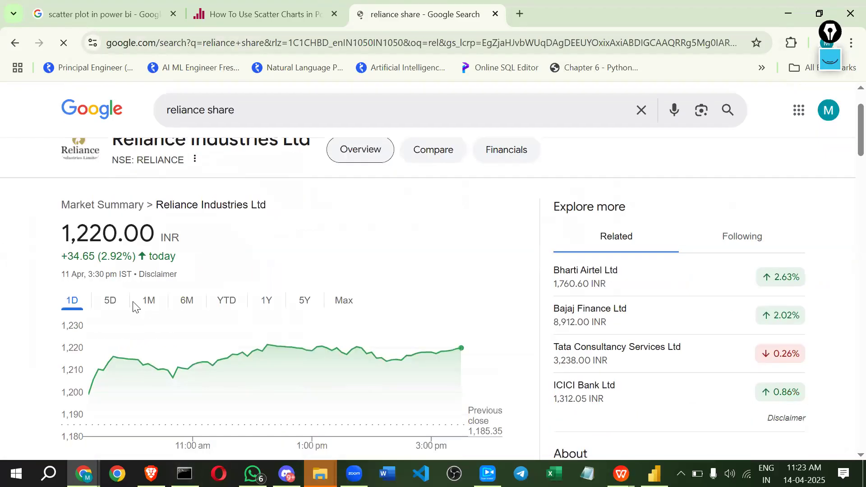
scroll(811, 233, down, 1)
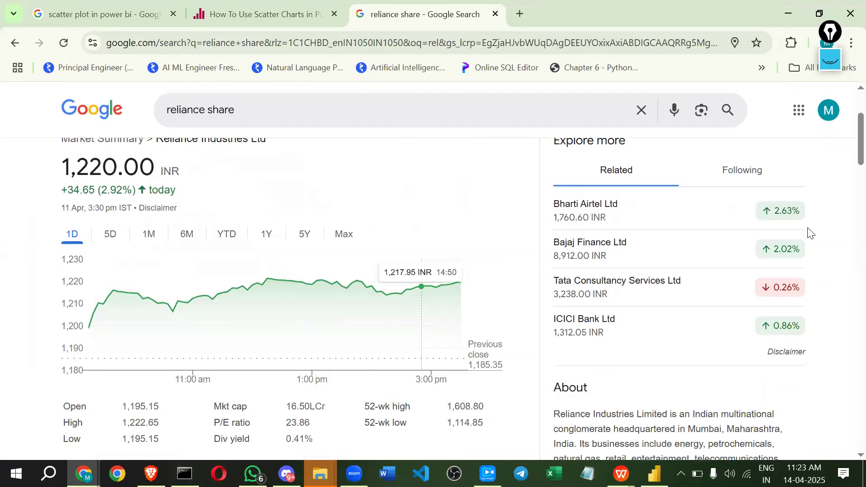
click(702, 298)
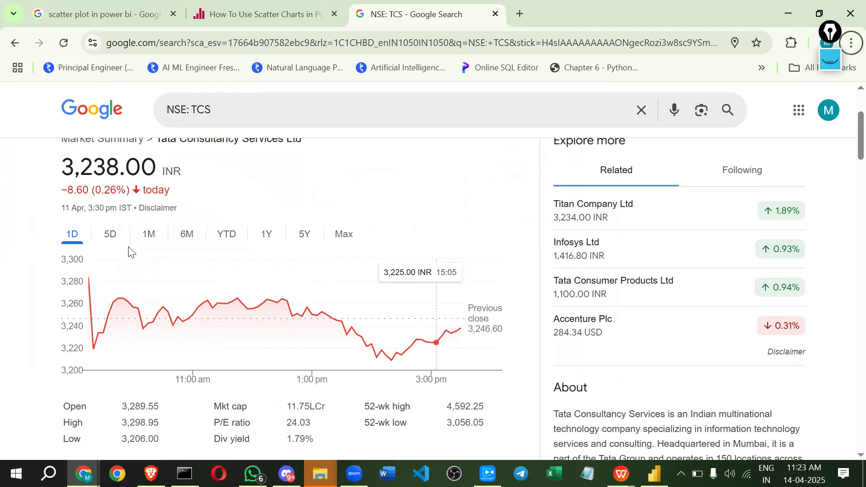
Return to Power BI, widen the KPI visual and assign the Sales field as its value
key(alt+Tab)
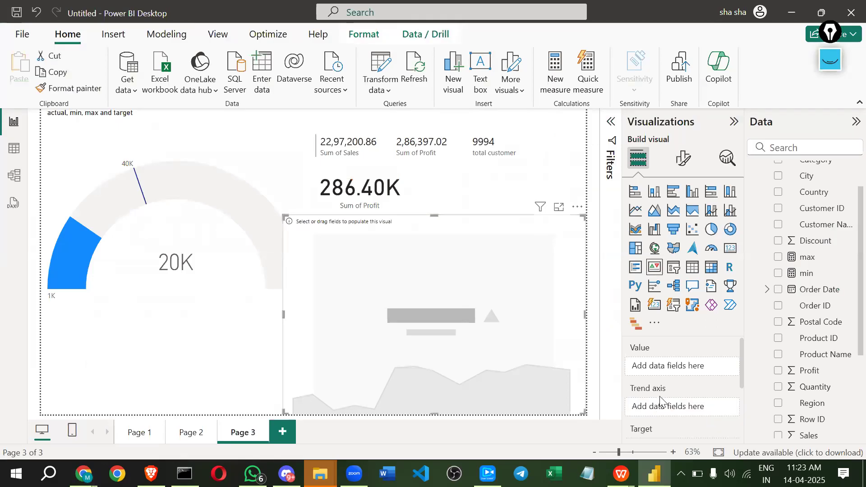
scroll(660, 397, down, 2)
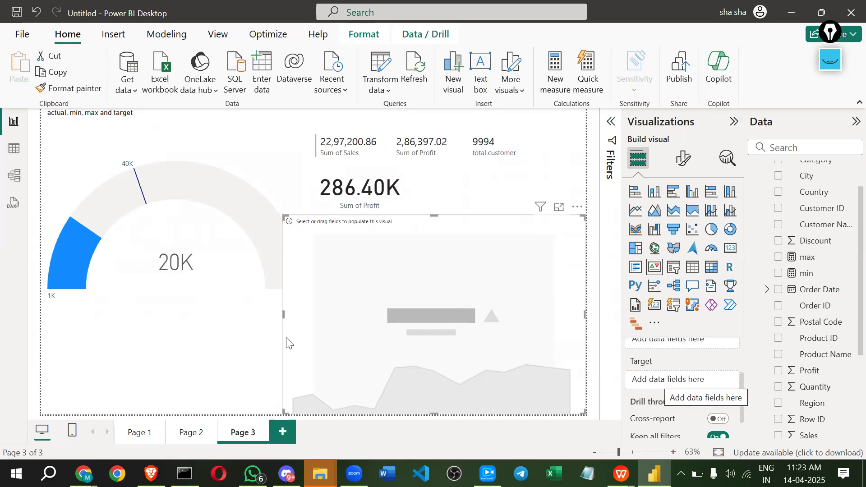
drag(281, 319, 238, 318)
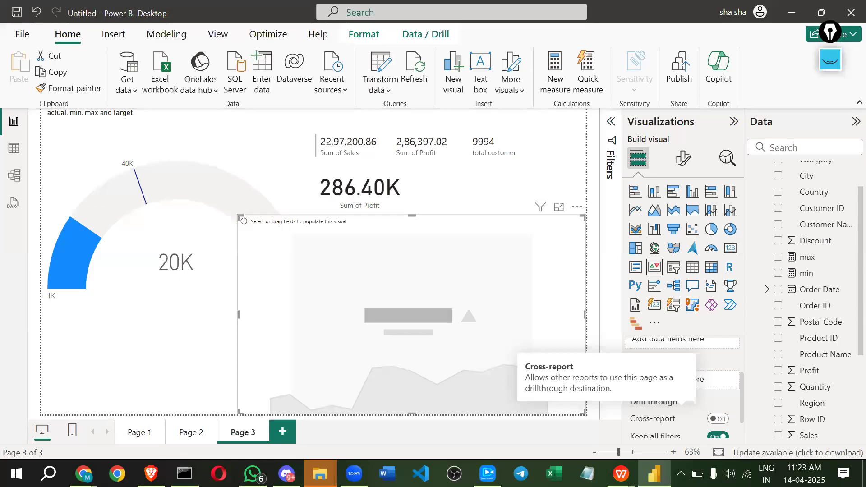
scroll(666, 389, up, 3)
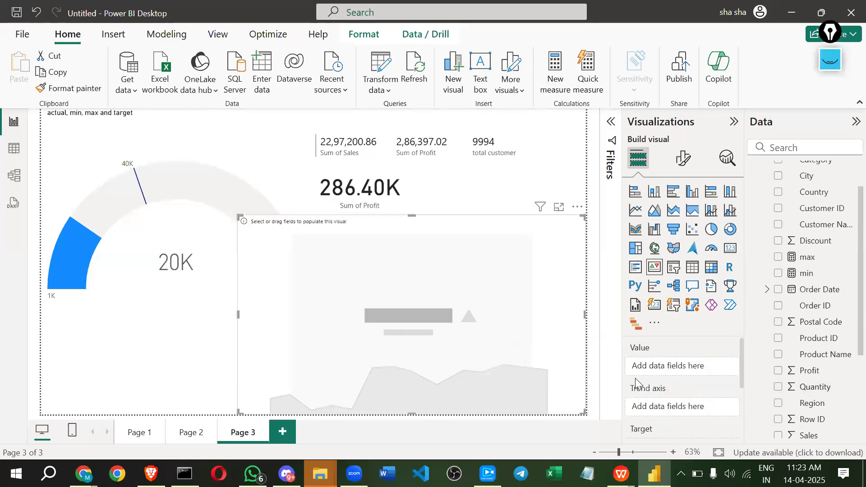
scroll(803, 375, down, 3)
drag(796, 367, 685, 372)
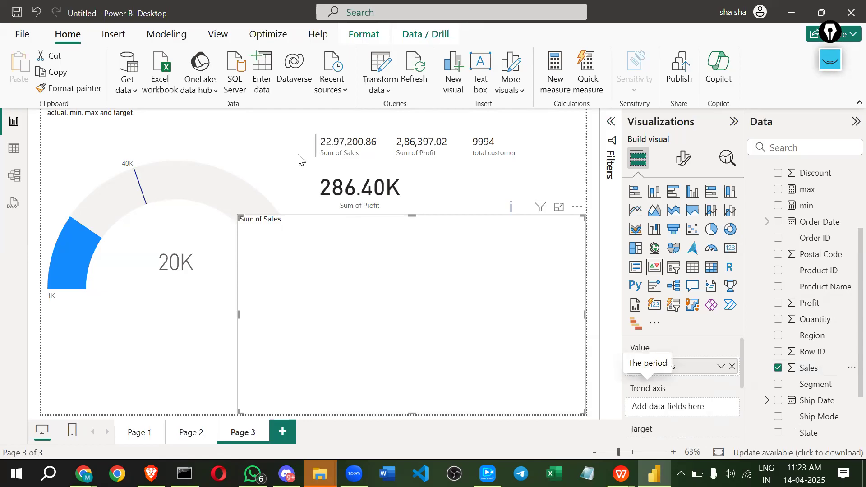
Glance at the TCS price chart in Chrome, return to Power BI and assign Ship Date as the KPI's trend axis
key(alt+Tab)
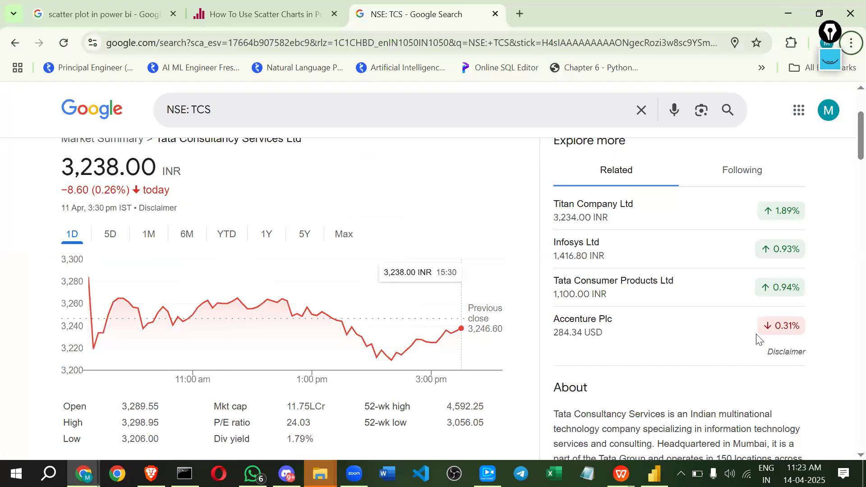
key(alt+Tab)
scroll(837, 284, up, 3)
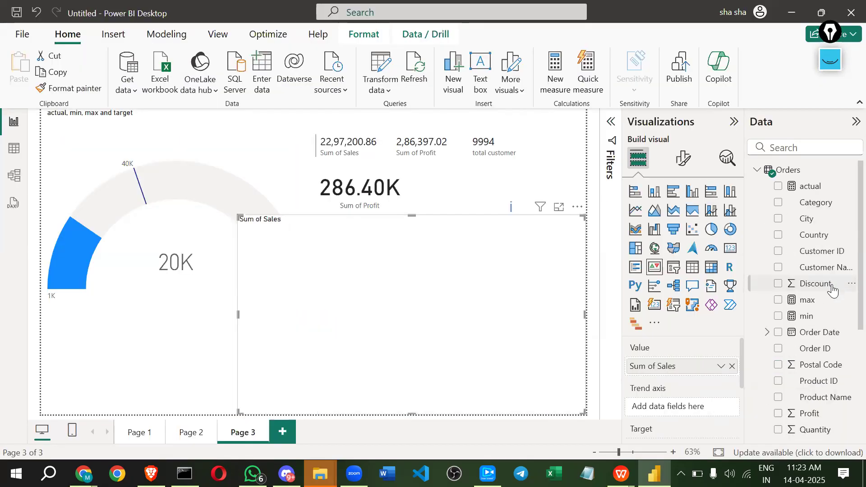
scroll(807, 352, down, 5)
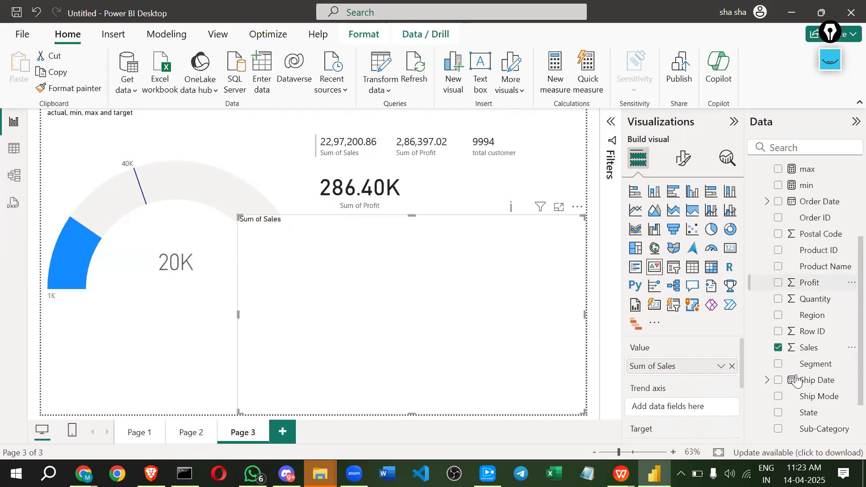
drag(803, 339, 692, 410)
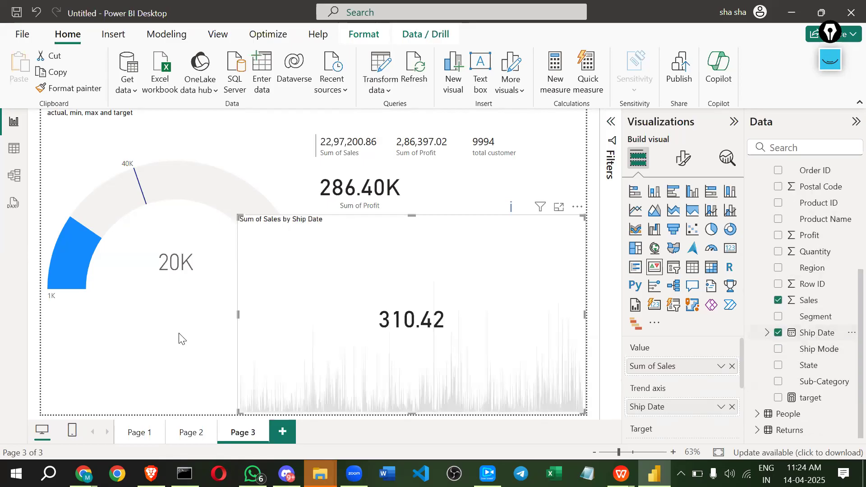
Widen the KPI visual across more of the page and assign the min measure as its target
drag(162, 310, 154, 311)
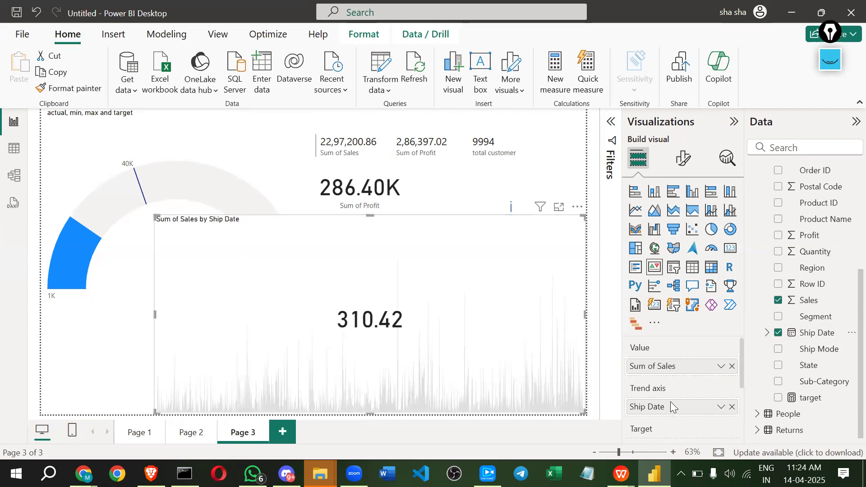
scroll(663, 397, down, 3)
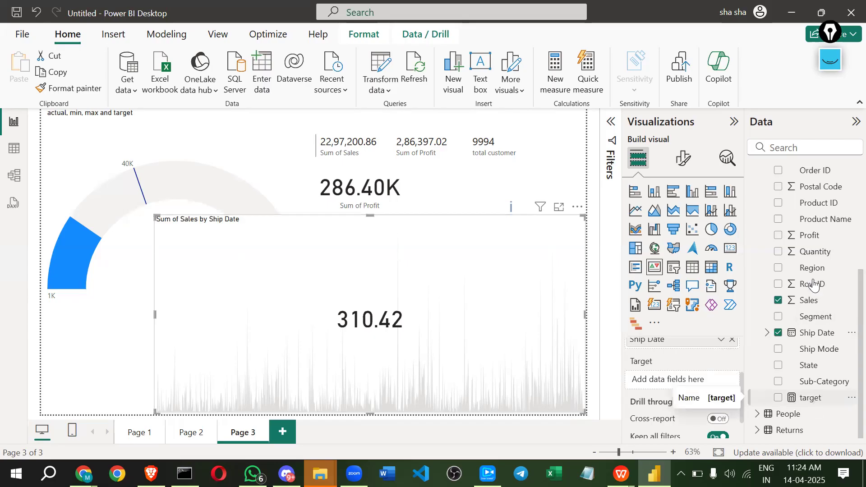
scroll(814, 279, up, 4)
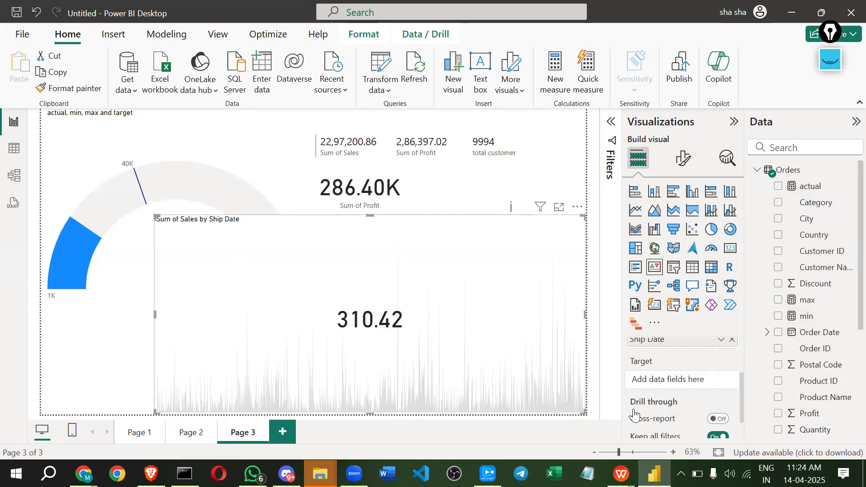
scroll(636, 410, up, 2)
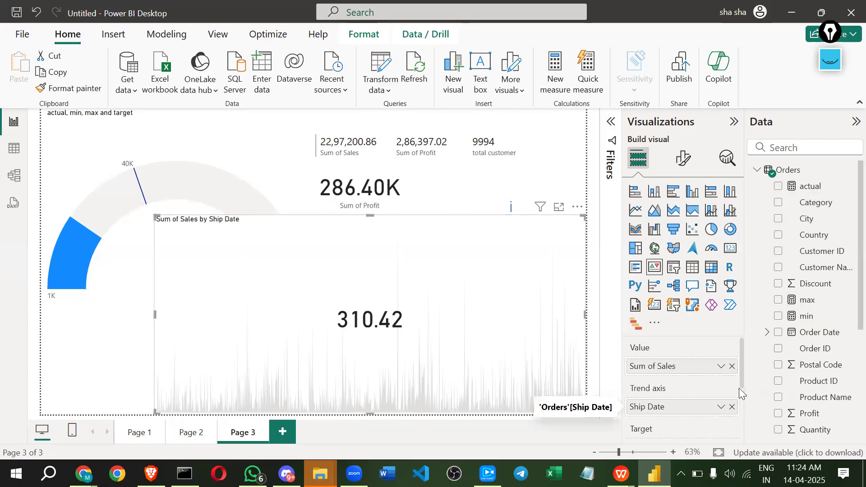
drag(807, 317, 843, 359)
scroll(702, 374, down, 1)
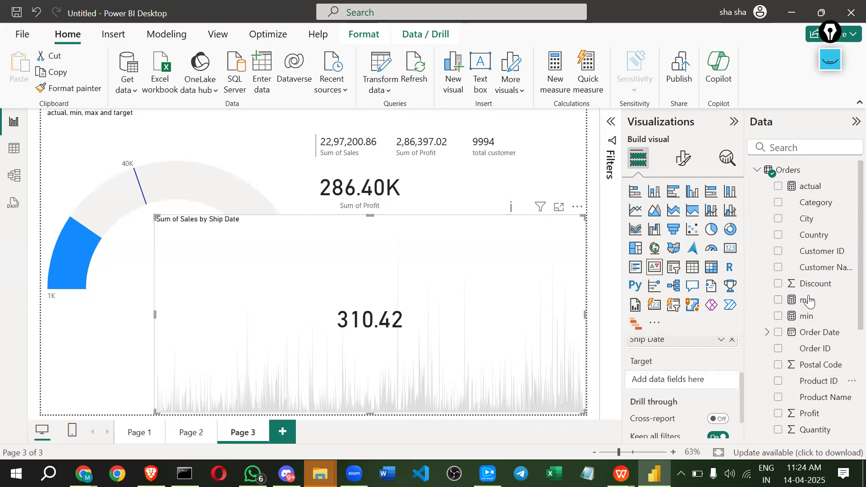
drag(811, 318, 696, 381)
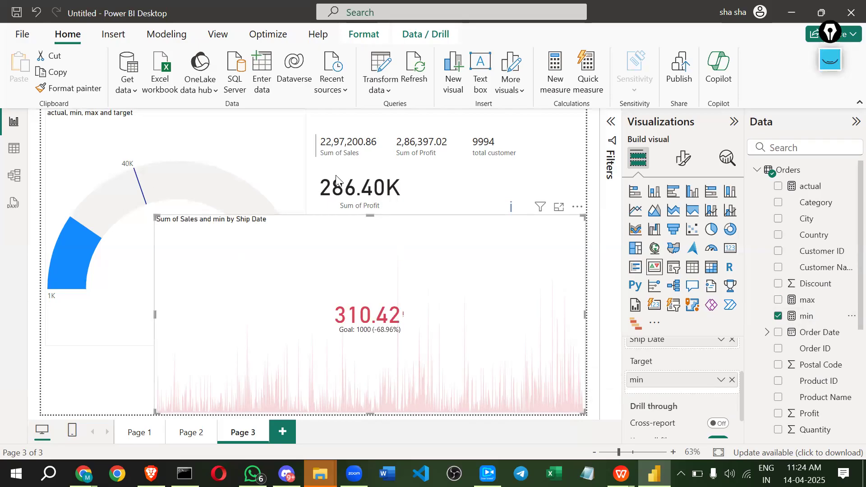
Shrink the KPI visual from its upper corner and erase the pink annotation marks left on the screen
drag(583, 146, 472, 186)
click(311, 355)
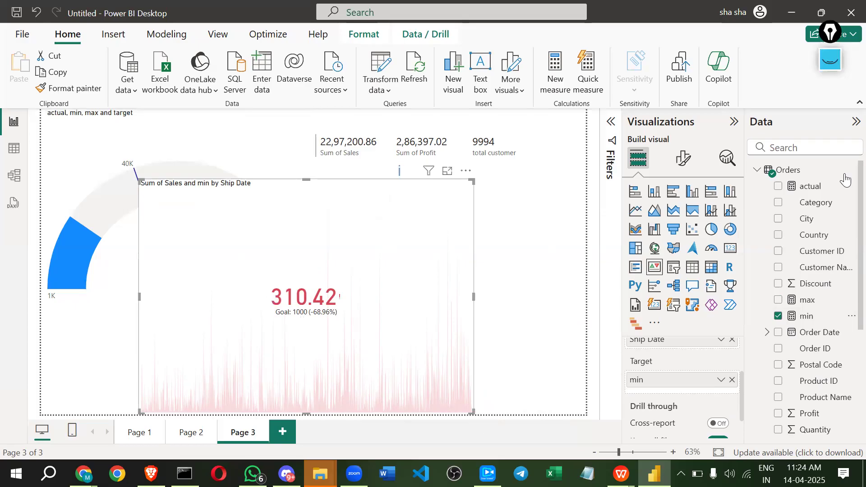
click(830, 61)
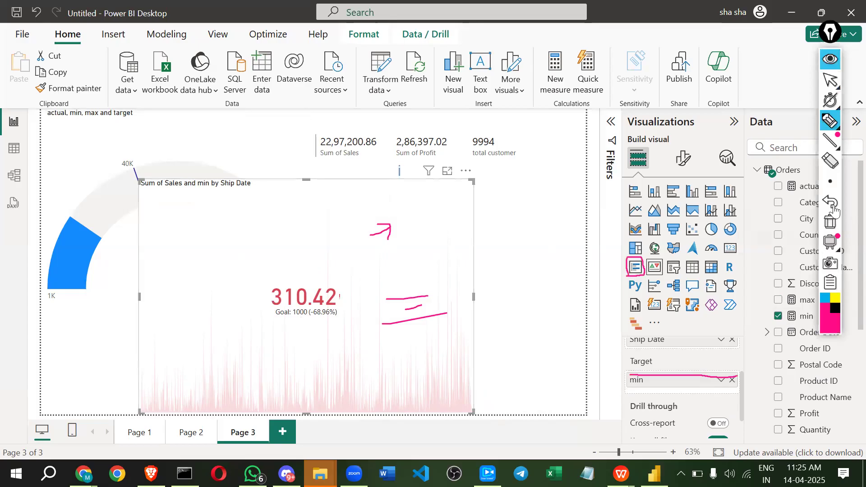
click(826, 222)
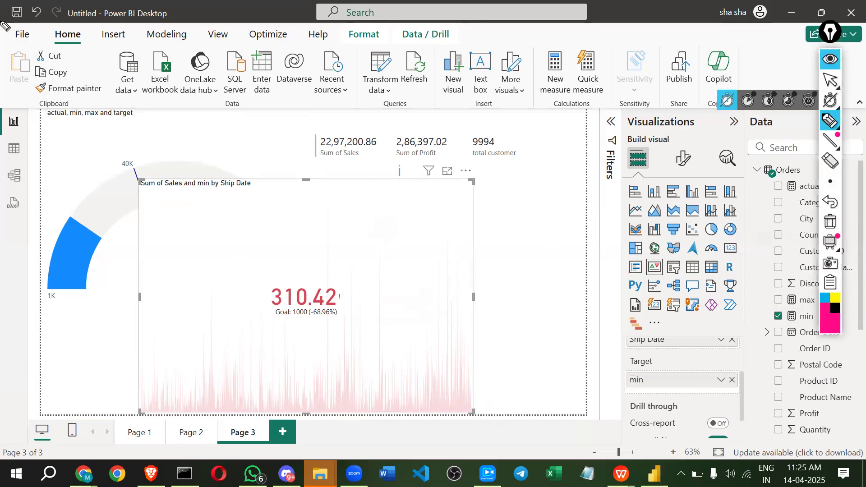
Switch to Chrome, circle the end of the TCS price line and open the related Titan Company stock to examine its trend
key(alt+Tab)
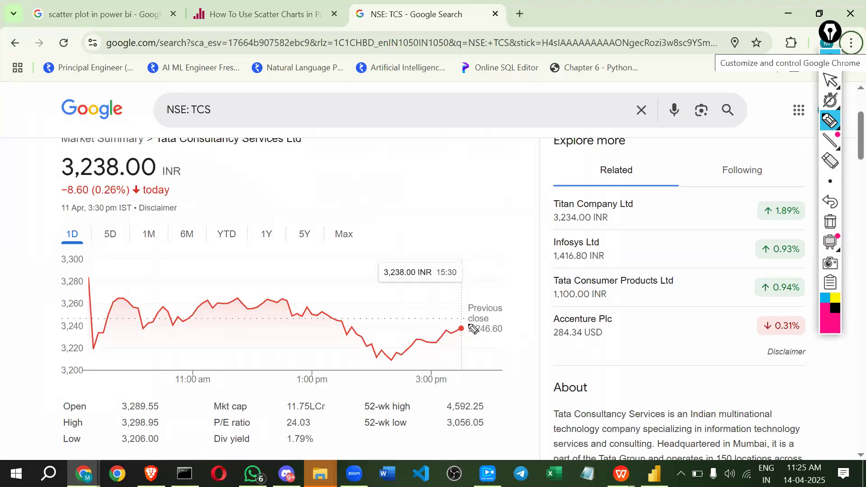
drag(467, 324, 465, 329)
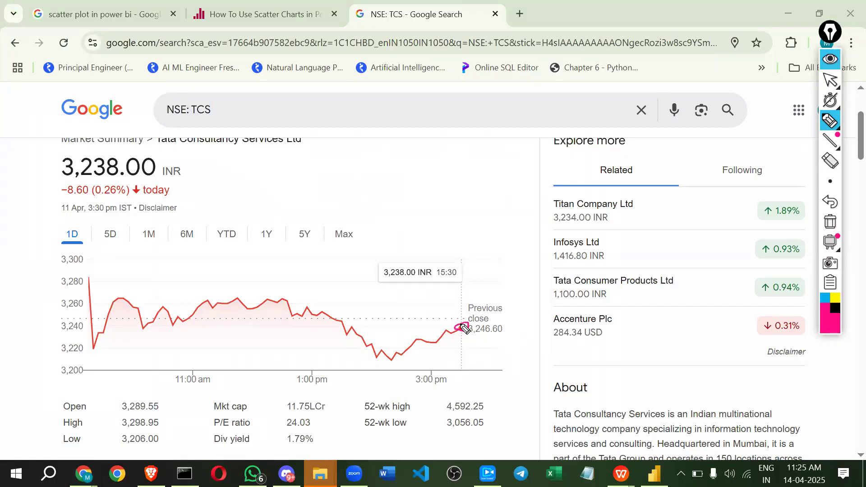
click(703, 214)
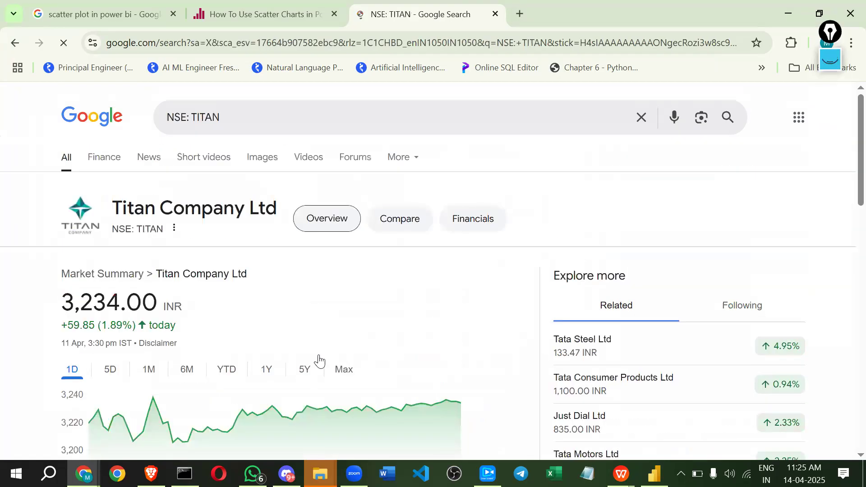
scroll(236, 351, down, 1)
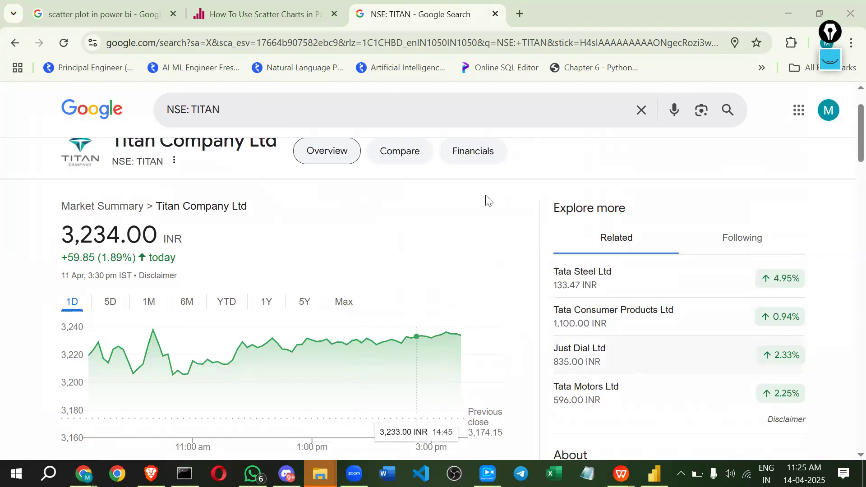
Return to Power BI, widen the KPI visual and set the min measure to 300
key(alt+Tab)
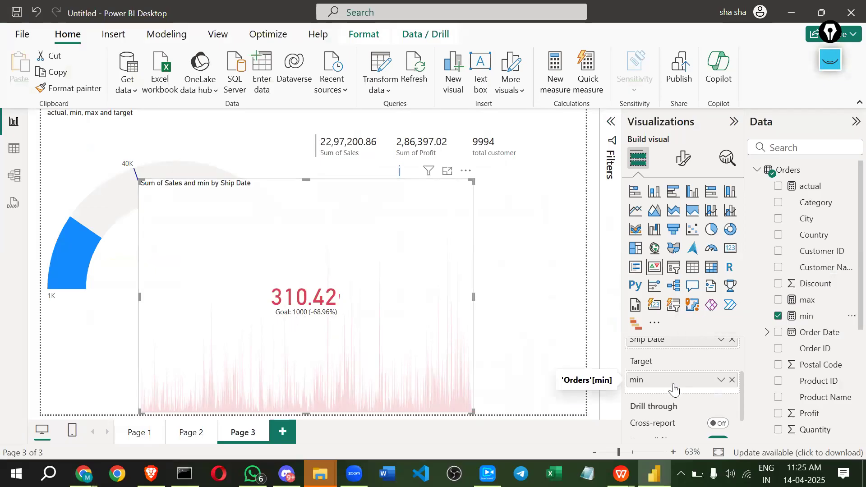
drag(516, 394, 579, 371)
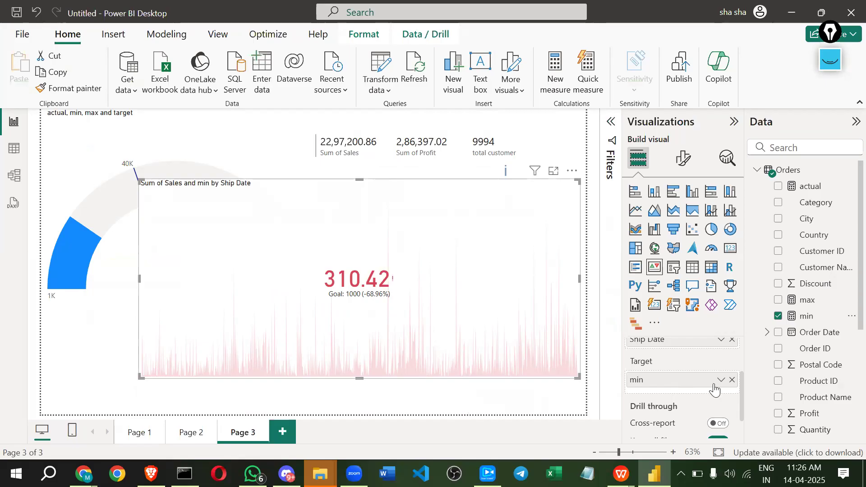
click(808, 317)
double_click(147, 119)
text(300)
key(Return)
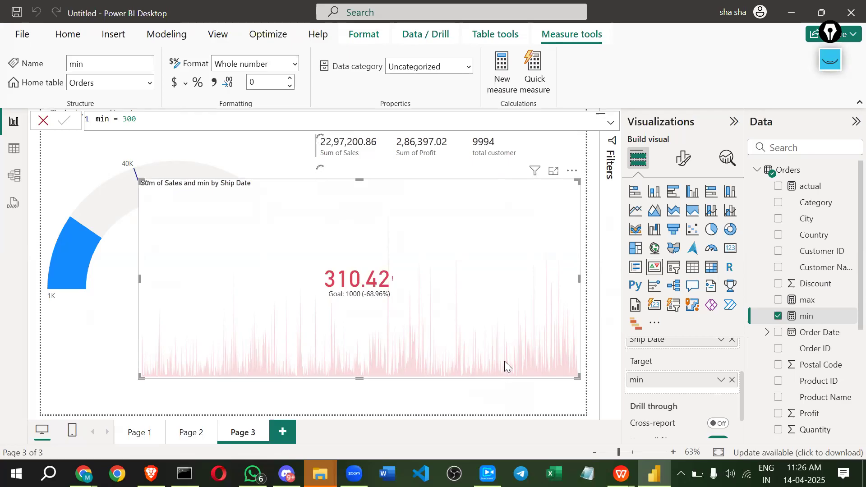
Narrow the KPI visual to free space beside it on the page
drag(570, 375, 524, 384)
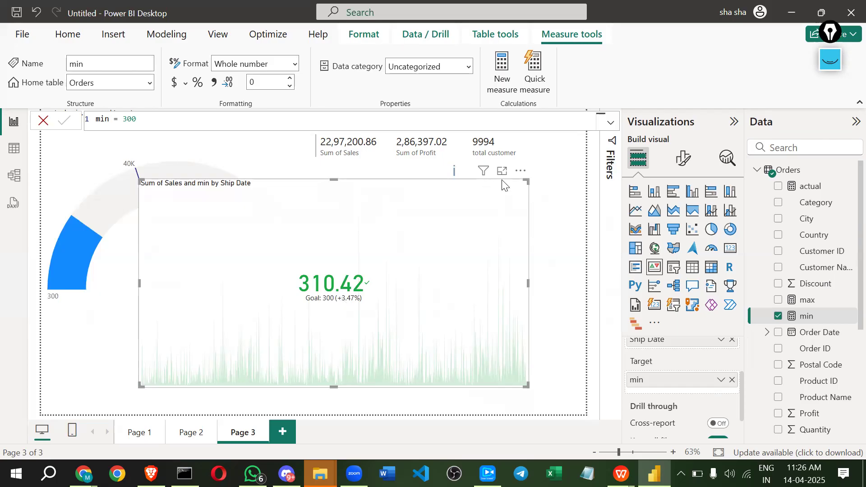
drag(523, 180, 487, 197)
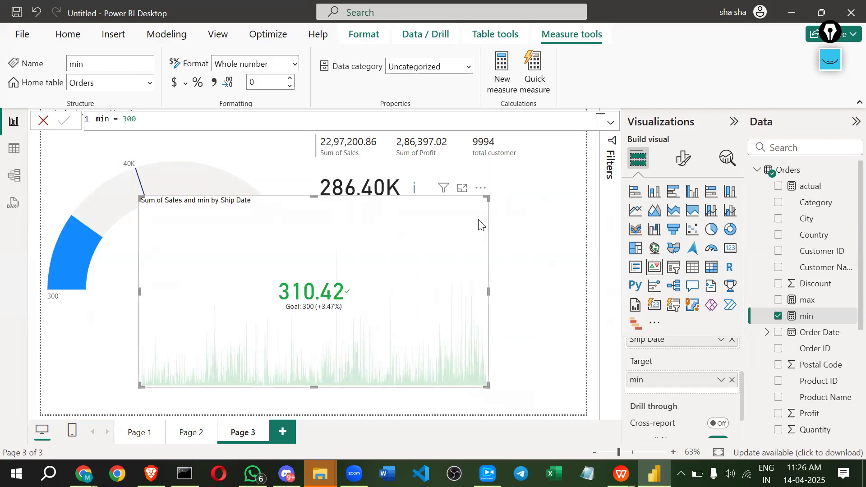
drag(486, 197, 450, 197)
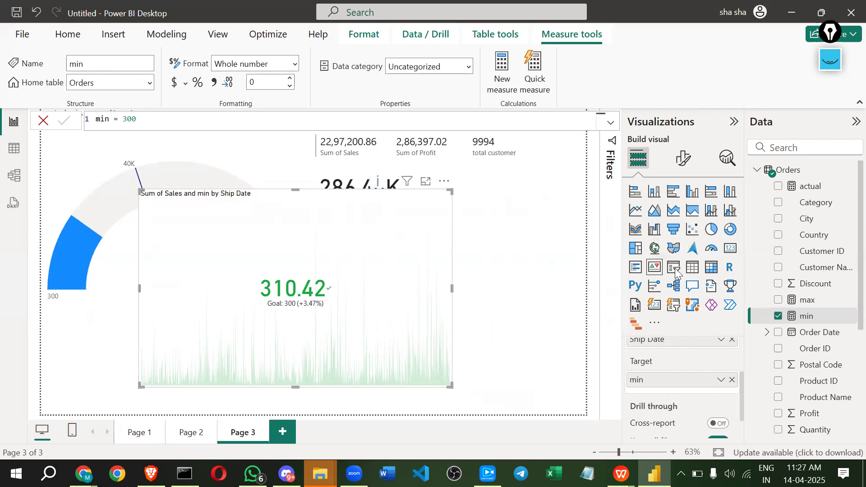
Add a Sub-Category slicer beside the KPI visual and stretch it down to match the KPI's height
drag(674, 271, 69, 355)
drag(453, 205, 500, 181)
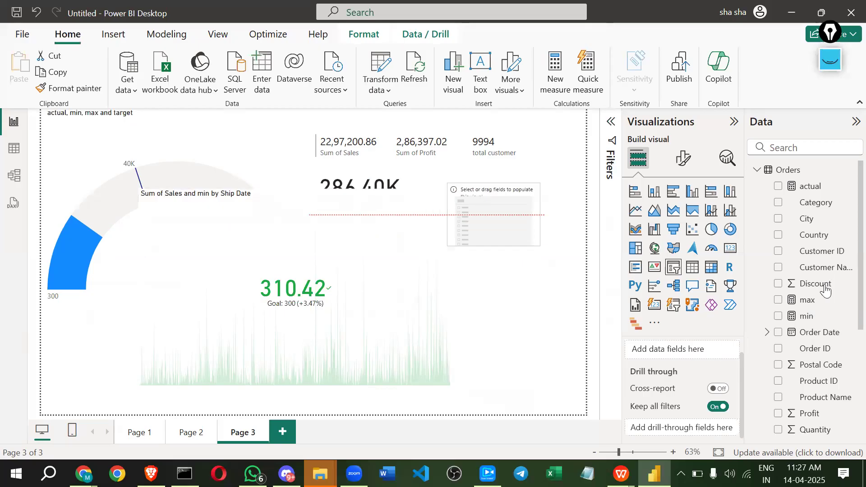
scroll(797, 370, down, 3)
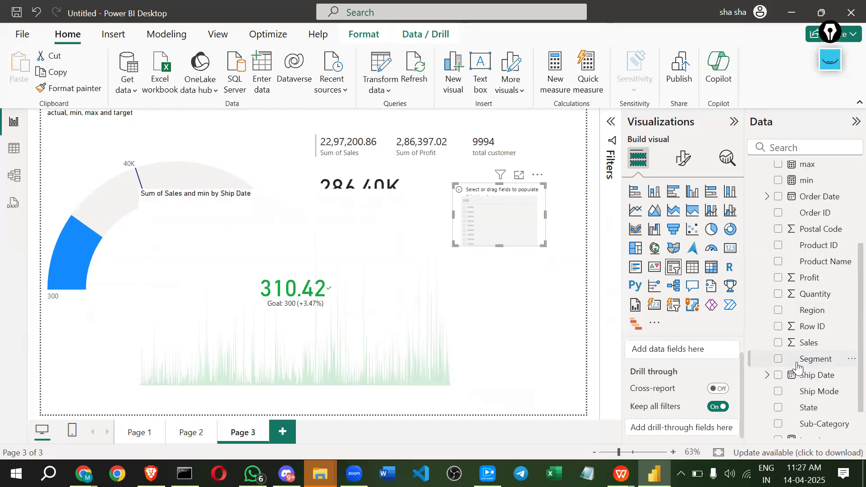
scroll(798, 368, down, 1)
scroll(797, 368, up, 3)
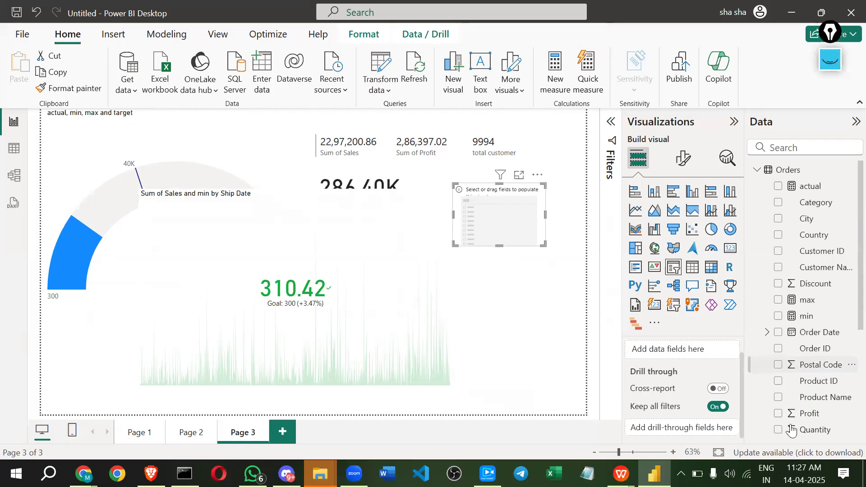
scroll(801, 387, down, 1)
scroll(799, 415, down, 3)
drag(821, 431, 493, 217)
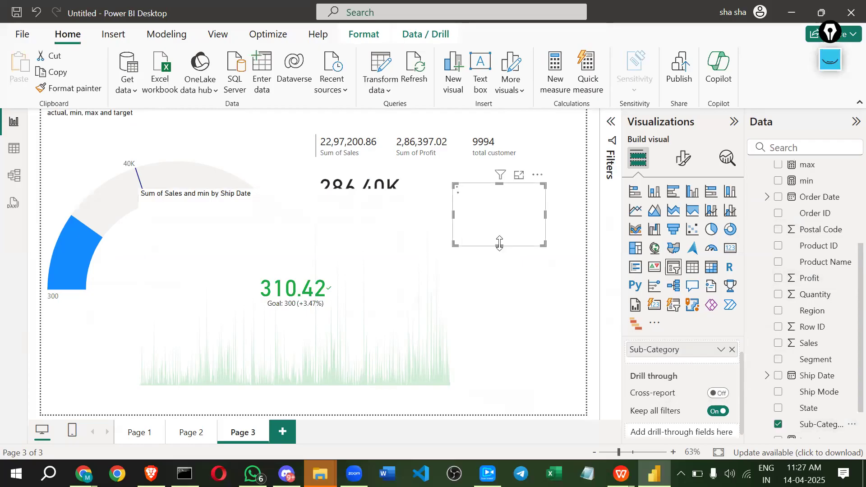
drag(498, 350, 498, 386)
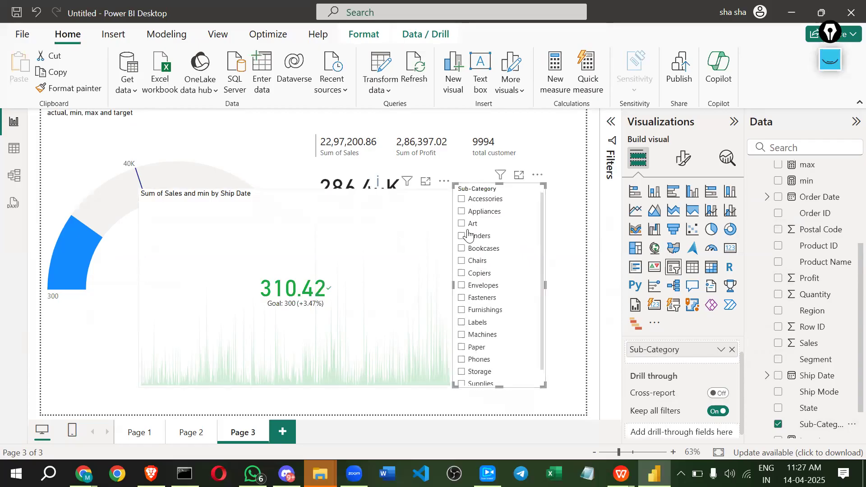
Filter the page to Chairs with the Sub-Category slicer and shift the slicer away from the KPI visual
click(461, 261)
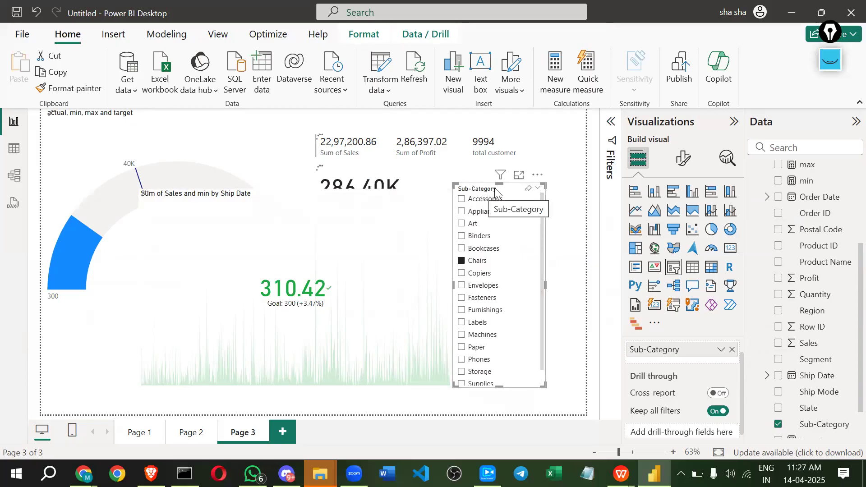
drag(496, 191, 519, 195)
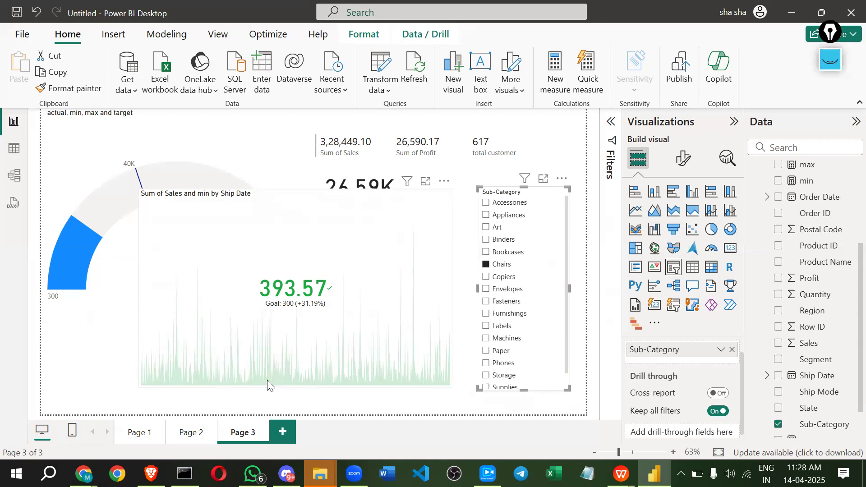
Shrink the KPI visual, reposition it below the profit card and switch the slicer selection to Copiers
drag(267, 380, 251, 385)
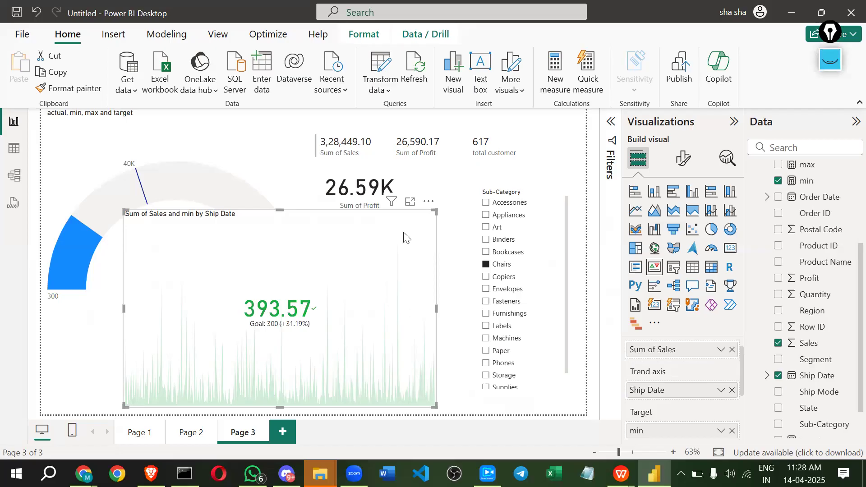
drag(433, 211, 371, 247)
click(242, 393)
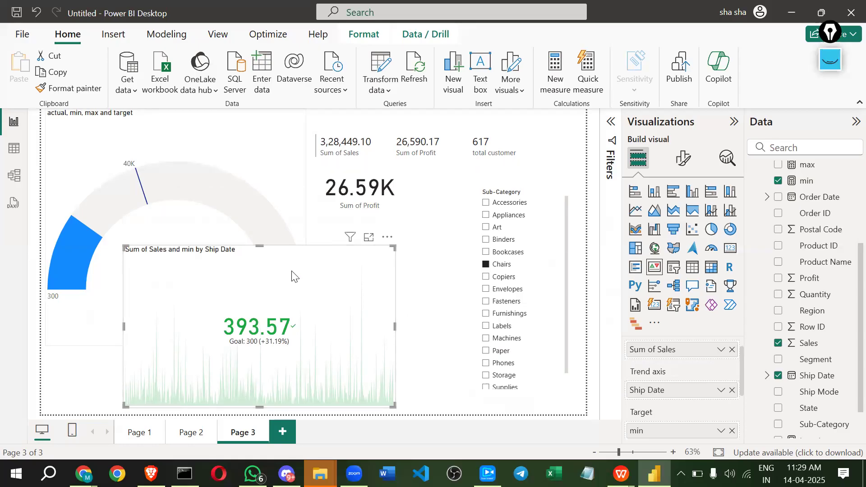
drag(294, 274, 342, 281)
drag(506, 308, 487, 280)
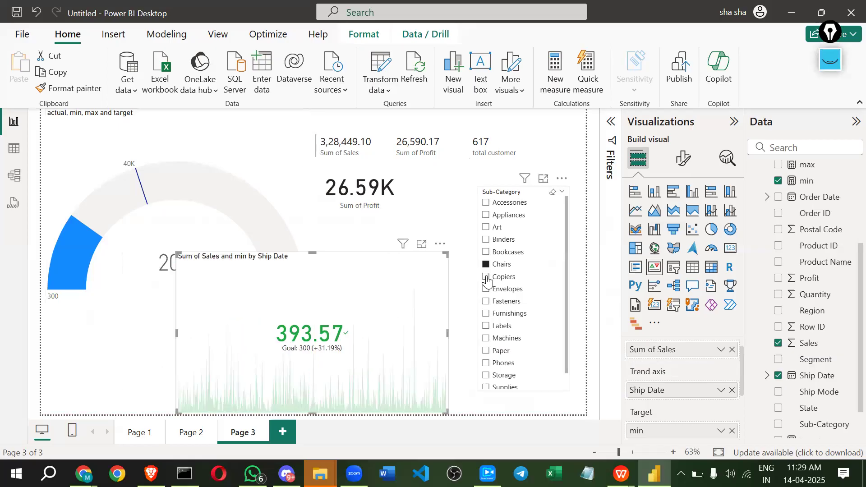
click(487, 277)
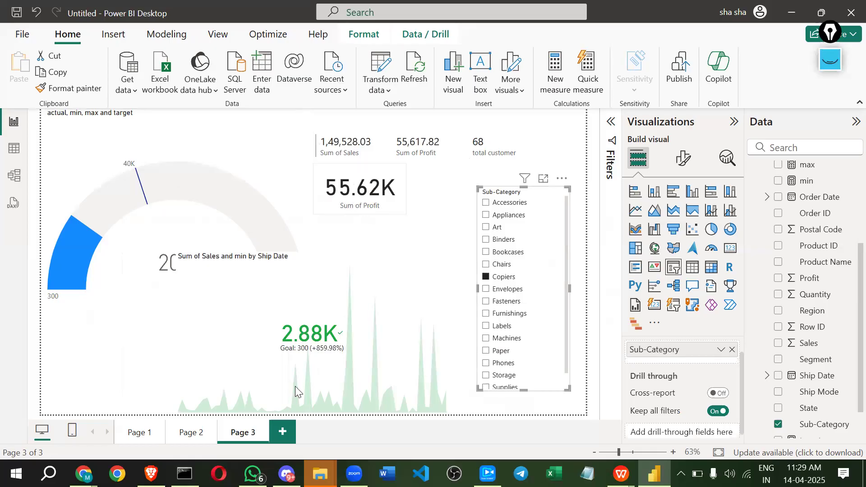
Show the report filters and annotate the visual, page and all-pages filter levels, marking the slicer's Sub-Category filter
click(612, 123)
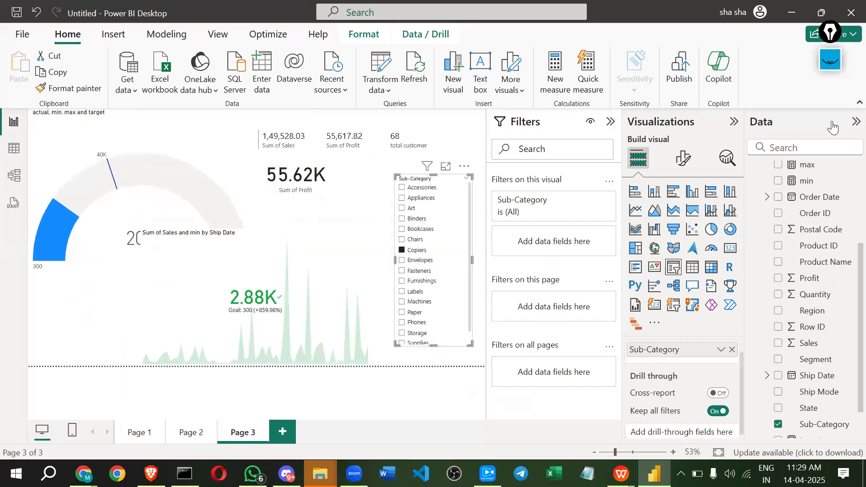
click(830, 60)
click(831, 122)
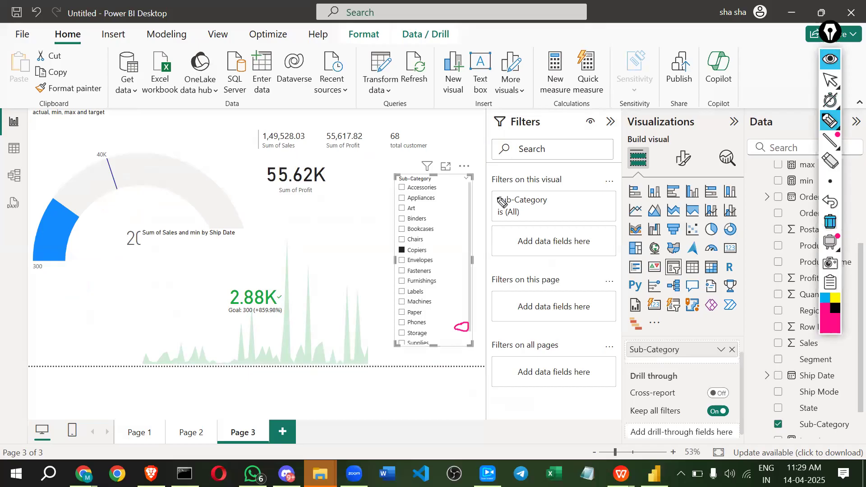
mouse_move(492, 185)
mouse_down()
mouse_move(536, 183)
mouse_move(493, 177)
mouse_up()
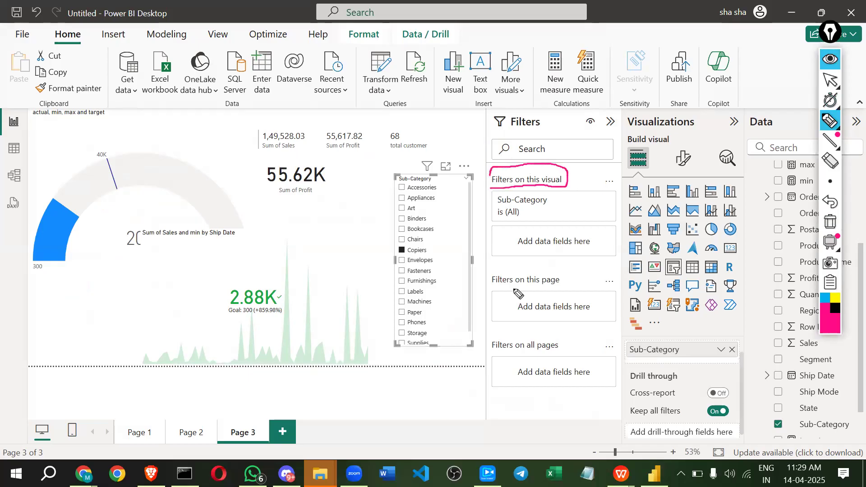
mouse_move(488, 285)
mouse_down()
mouse_move(560, 283)
mouse_move(515, 269)
mouse_move(491, 283)
mouse_move(569, 277)
mouse_up()
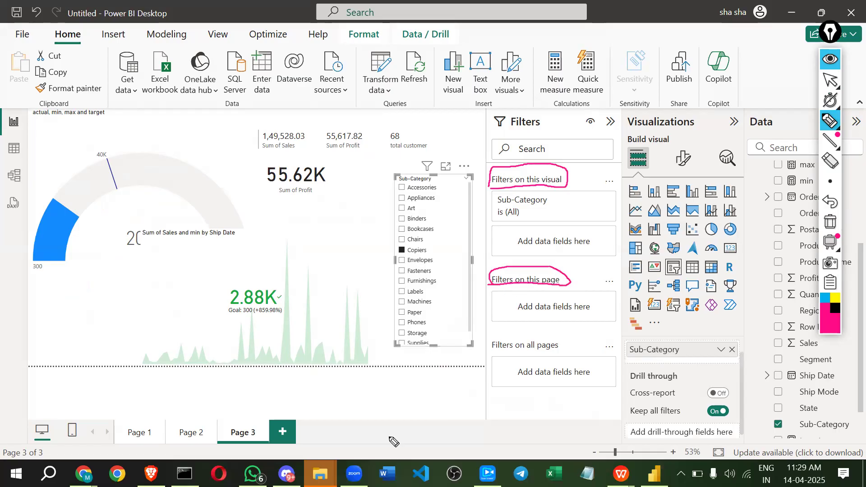
mouse_move(585, 269)
mouse_down()
mouse_move(566, 272)
mouse_move(574, 276)
mouse_up()
drag(119, 438, 206, 442)
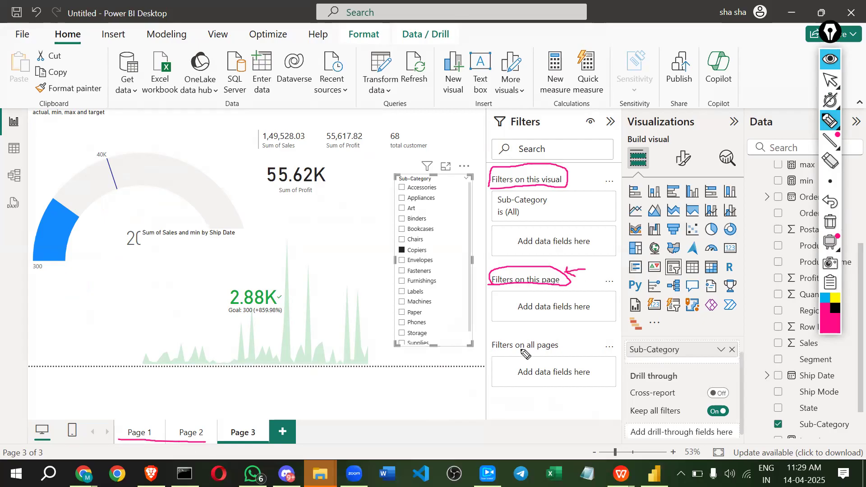
mouse_move(495, 338)
mouse_down()
mouse_move(496, 352)
mouse_move(493, 339)
mouse_up()
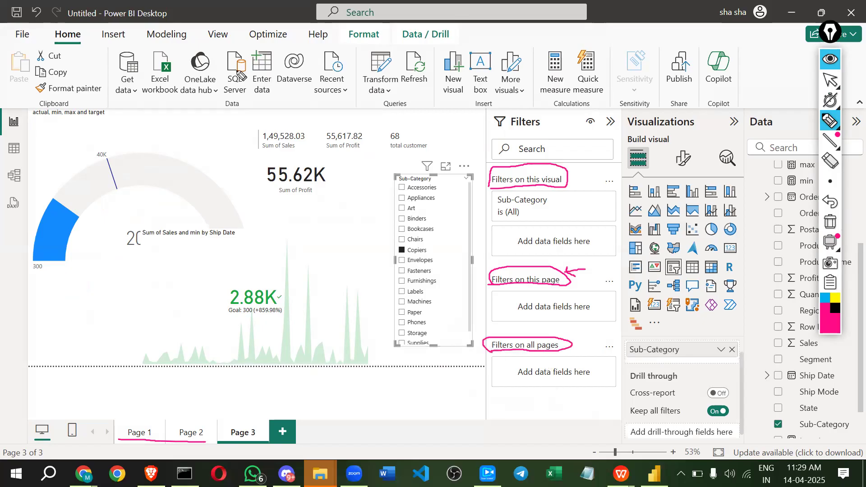
drag(567, 159, 586, 167)
drag(579, 221, 548, 215)
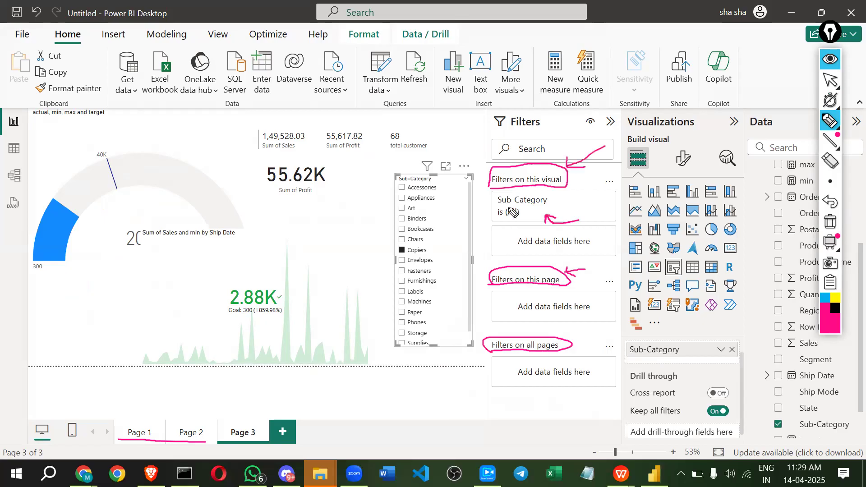
drag(496, 208, 547, 207)
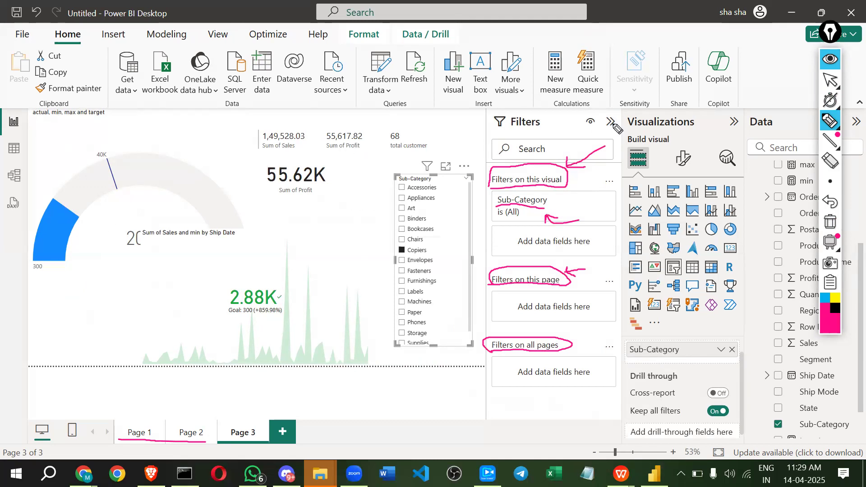
Hide the annotations and the report filters, and switch the Sub-Category slicer selection to Accessories
click(830, 59)
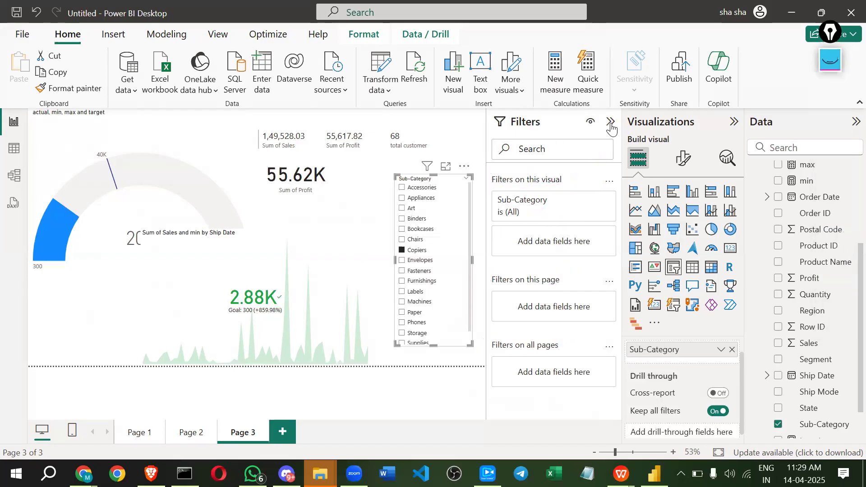
click(611, 122)
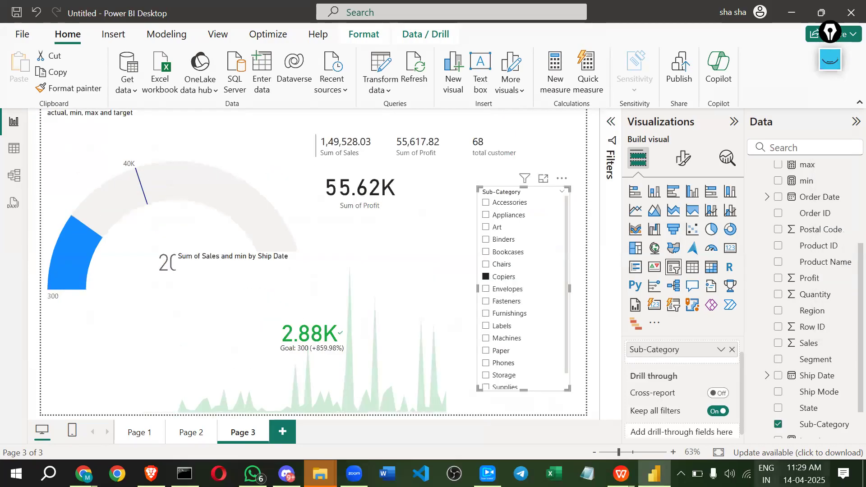
click(486, 204)
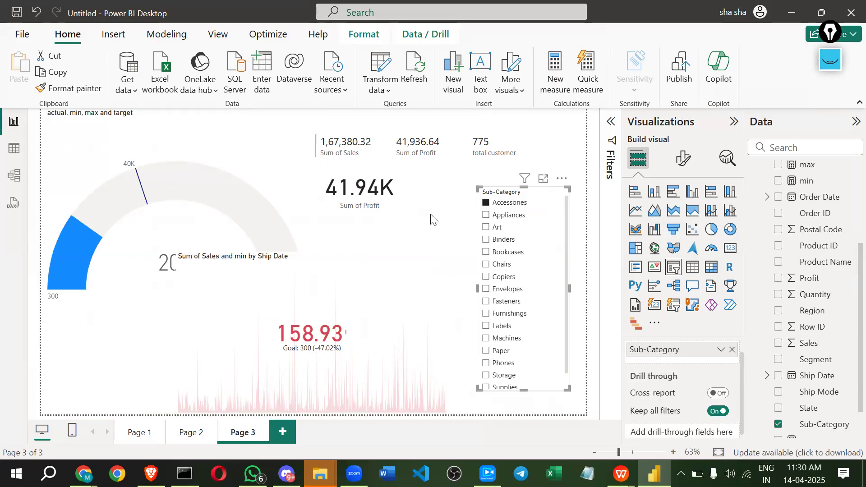
Add a new blank report page, look through the Orders rows in the data table and return to the report
click(432, 420)
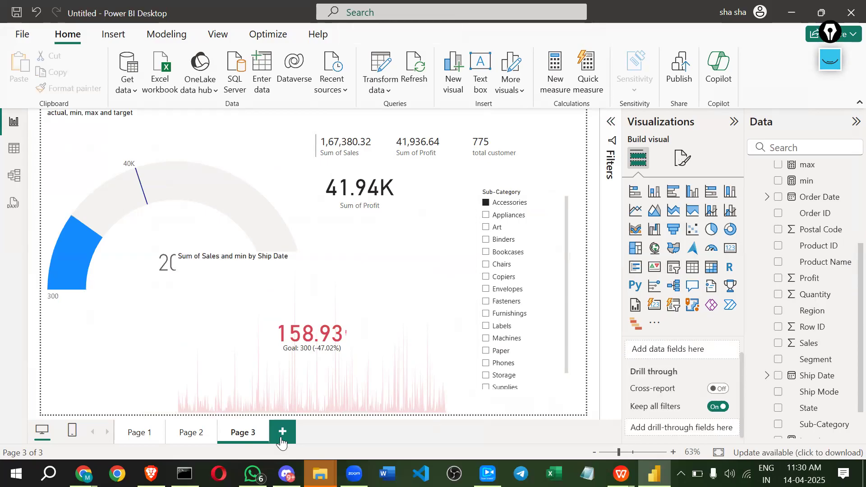
click(281, 433)
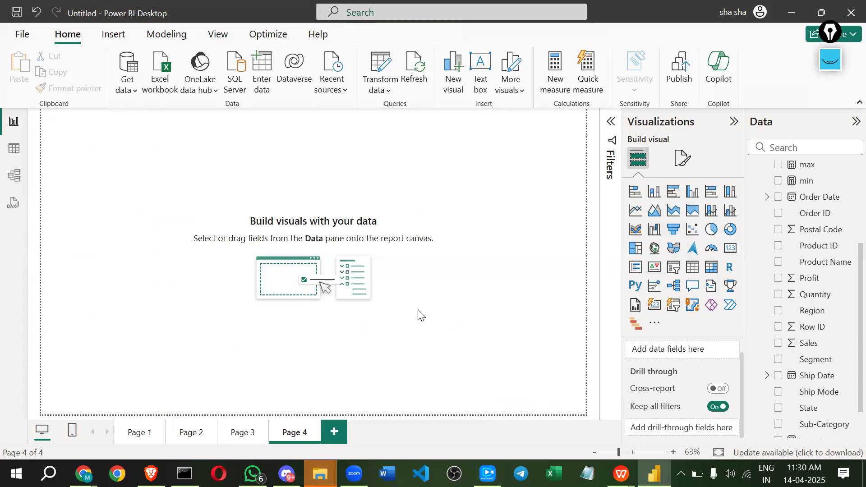
click(15, 153)
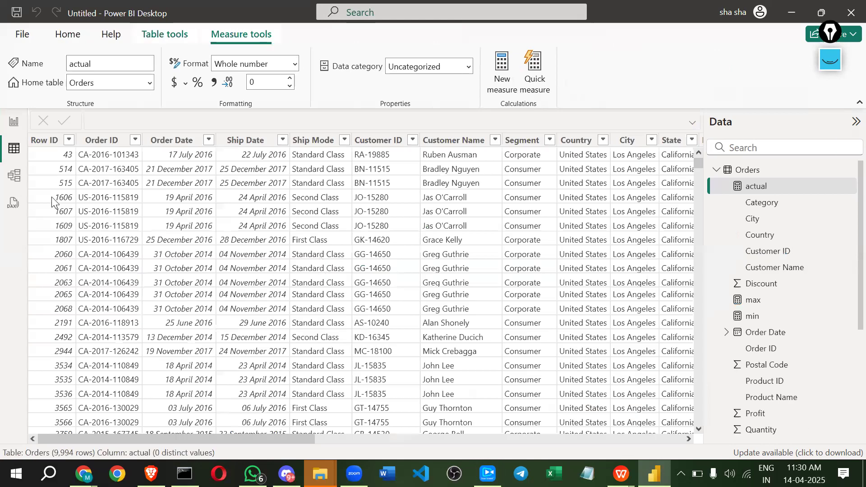
scroll(196, 223, down, 10)
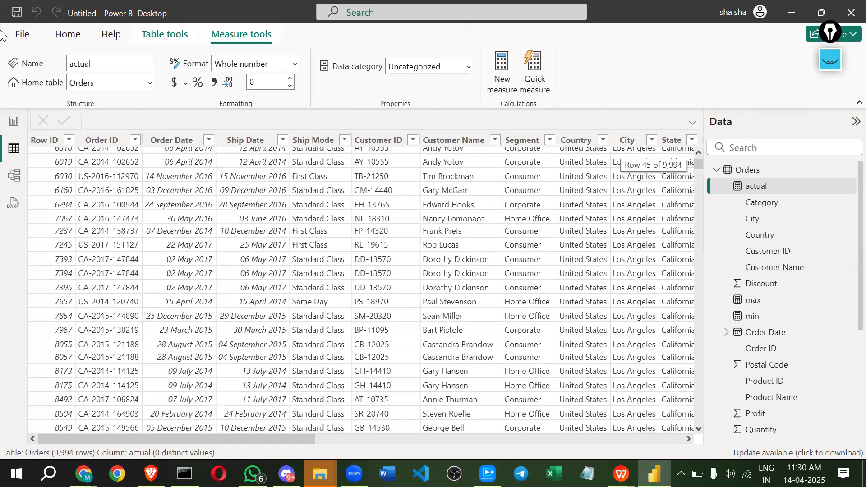
click(13, 123)
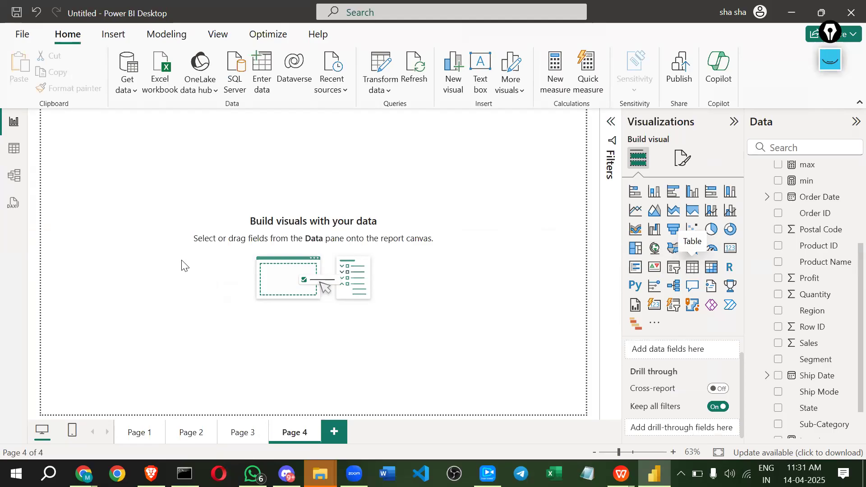
Insert a table visual on Page 4, position and enlarge it near the page's middle, and add Sub-Category as its column
drag(182, 265, 108, 114)
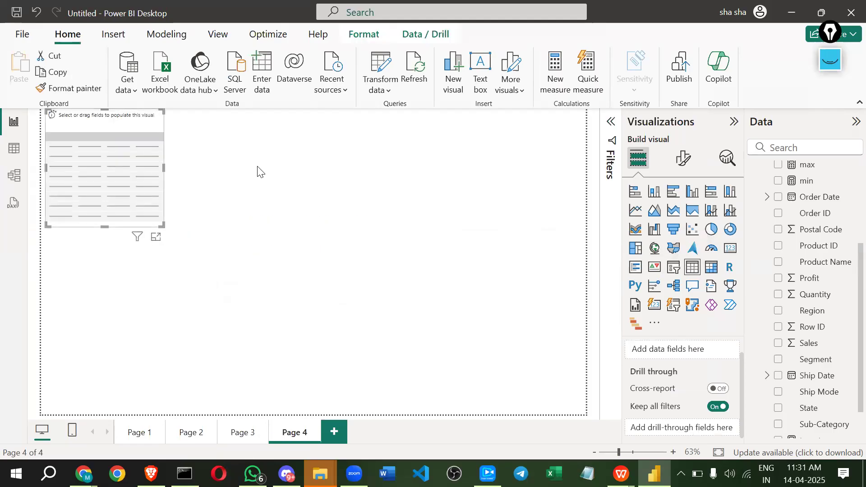
drag(162, 224, 311, 276)
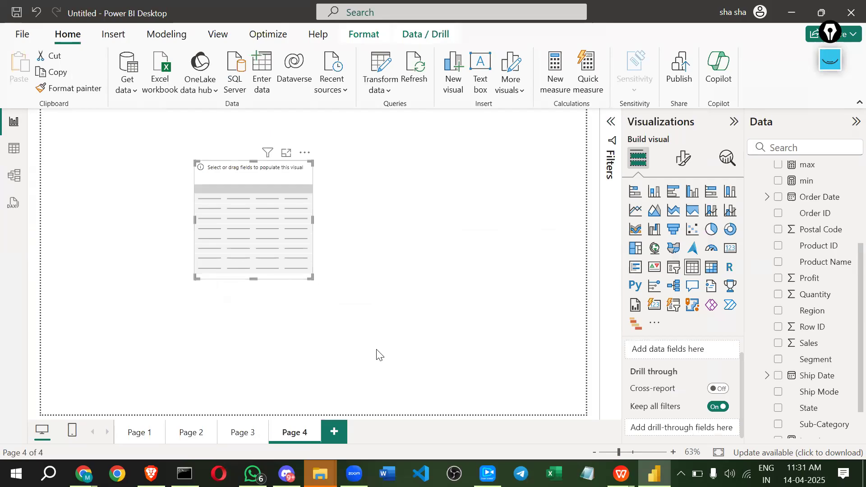
drag(378, 355, 380, 351)
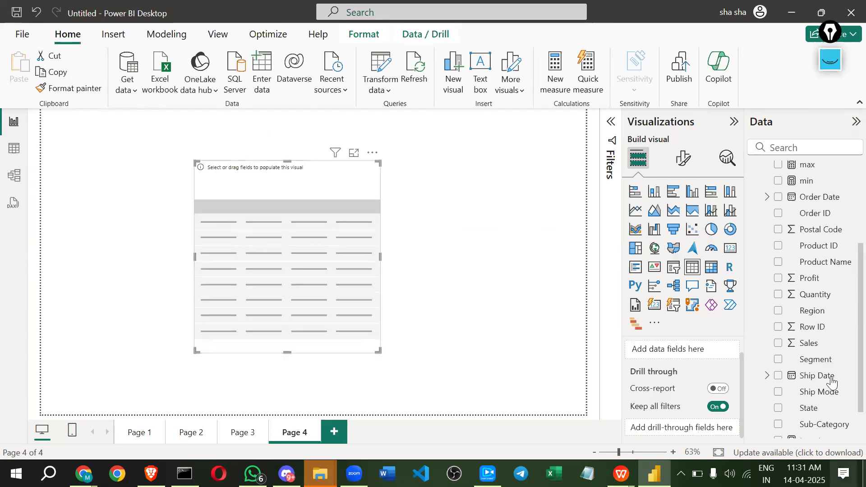
drag(843, 426, 672, 373)
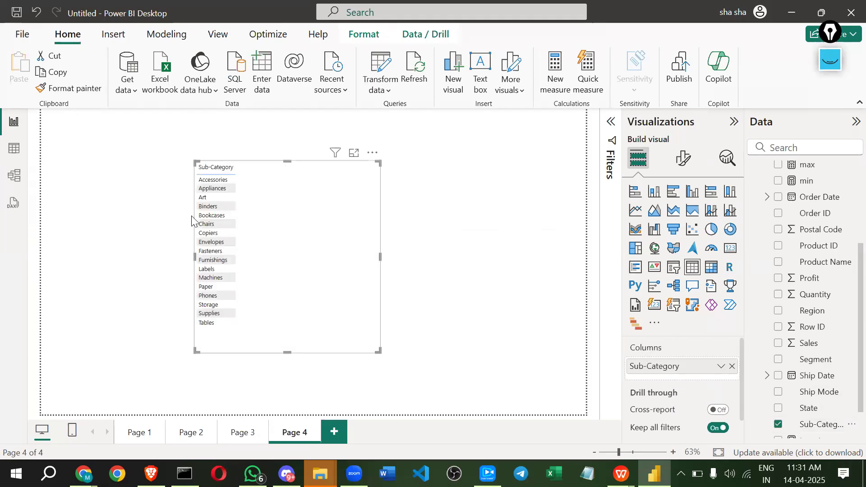
Set the table's values font size to 13 and make the table visual taller
click(684, 158)
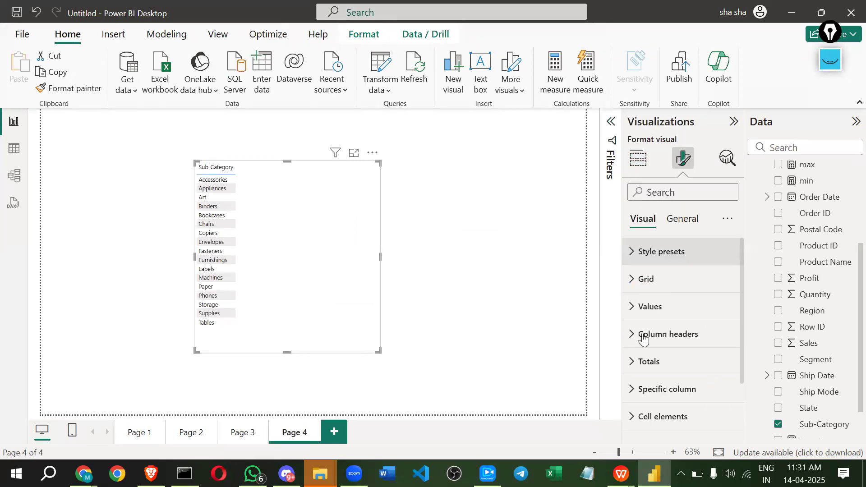
click(678, 310)
click(729, 372)
click(729, 372)
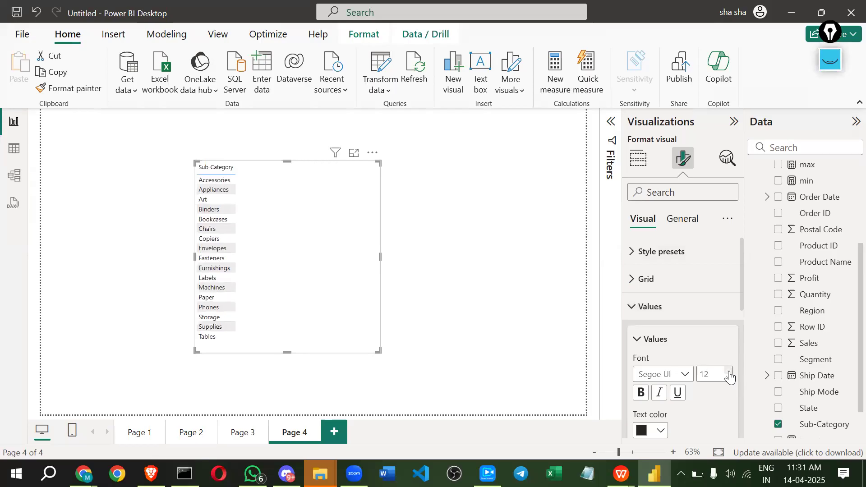
click(729, 371)
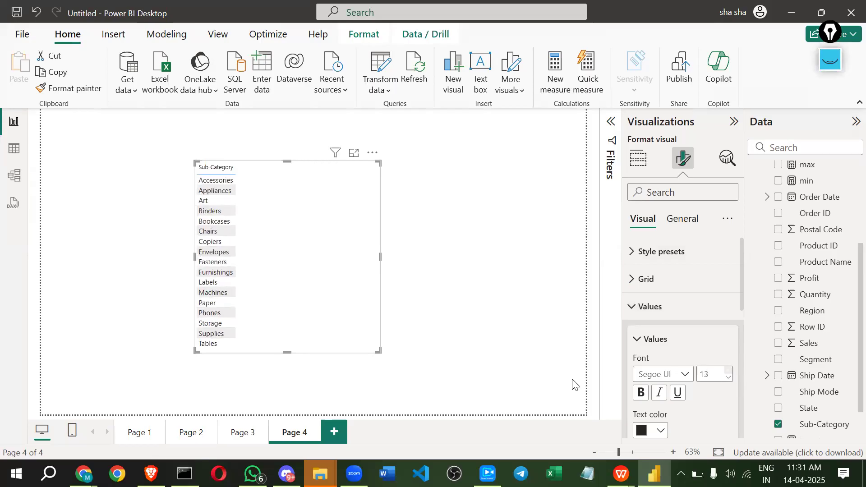
drag(288, 352, 288, 384)
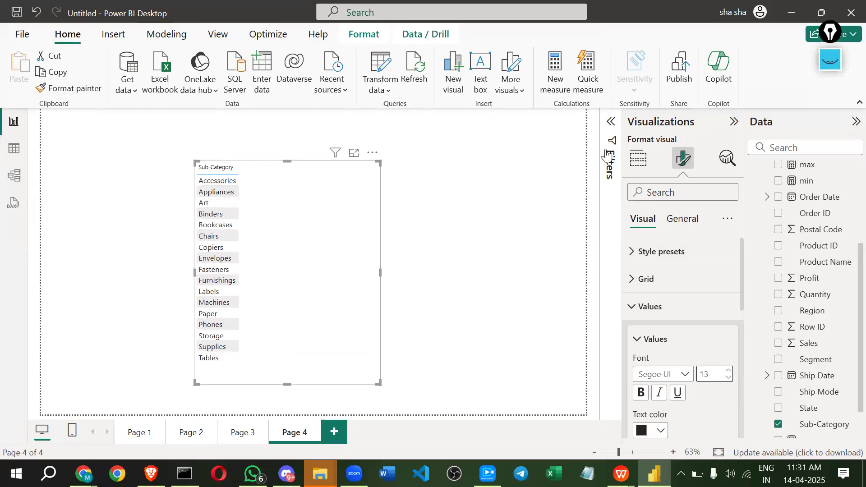
Add Sales and Profit as columns after Sub-Category in the table visual
click(634, 157)
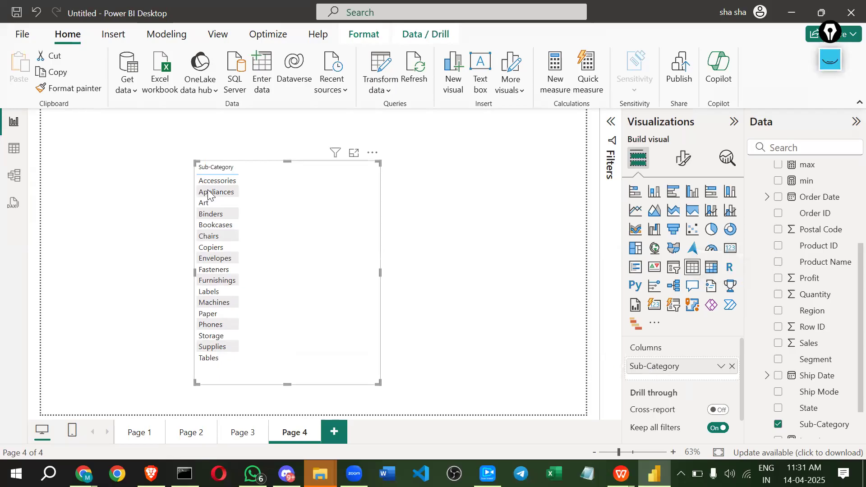
click(210, 280)
drag(818, 343, 693, 375)
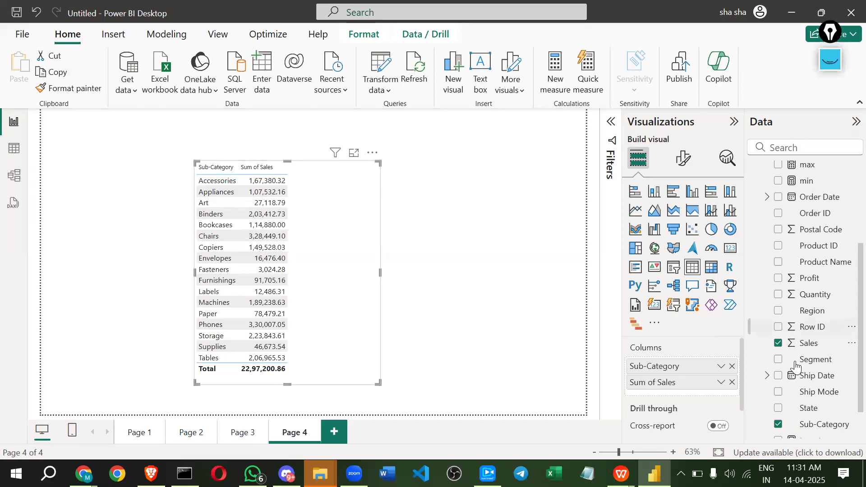
scroll(809, 369, down, 2)
drag(814, 235, 695, 391)
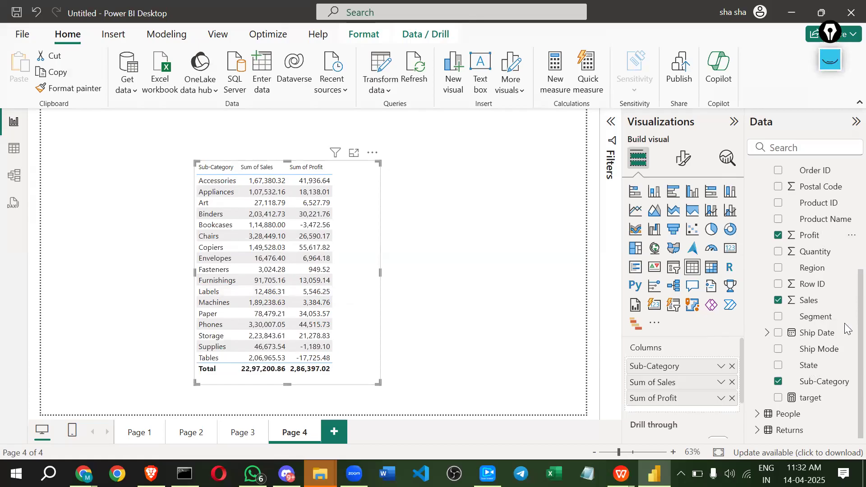
Add Sales to the table a second time and show that column as percent of grand total
drag(820, 306, 699, 401)
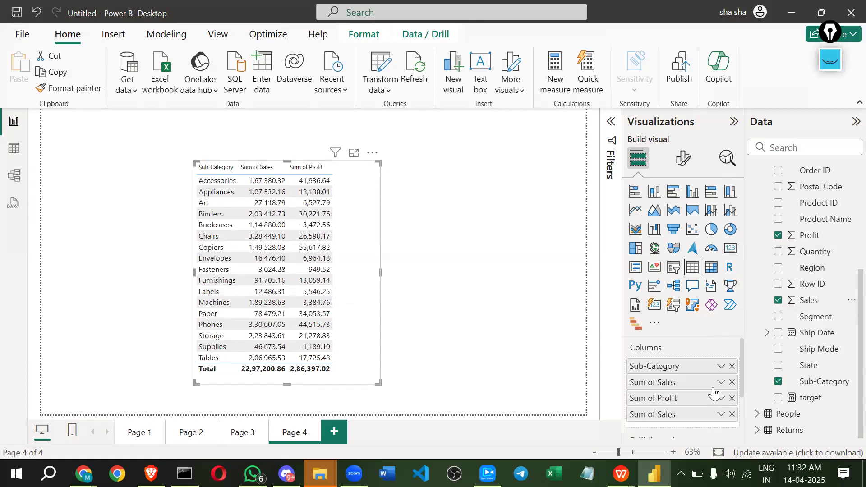
scroll(717, 351, down, 2)
click(720, 348)
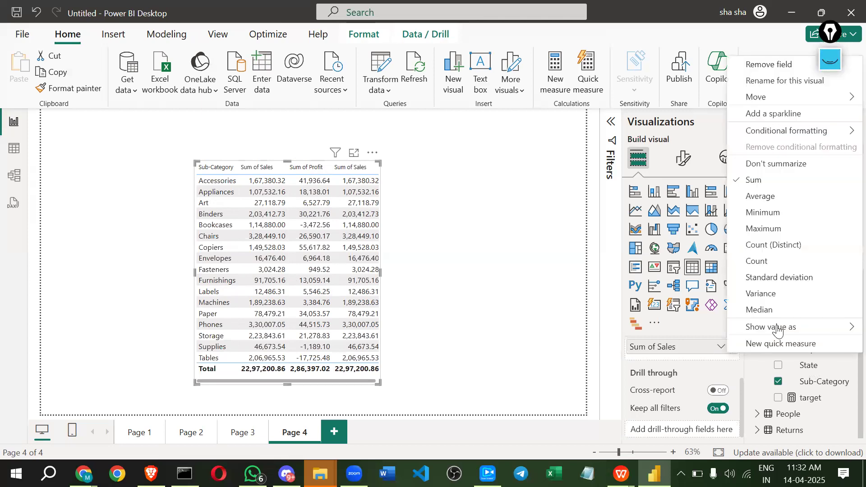
mouse_move(778, 331)
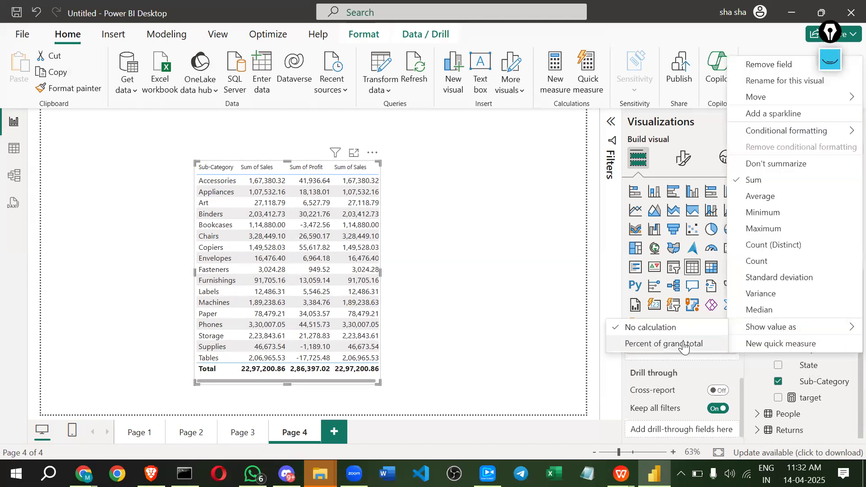
click(684, 345)
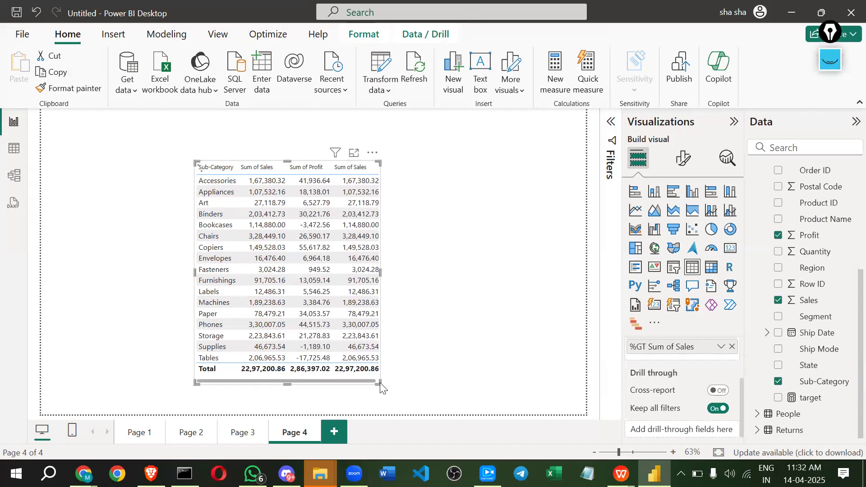
Widen the table visual and sort it by %GT Sum of Sales in descending order
drag(378, 383, 431, 391)
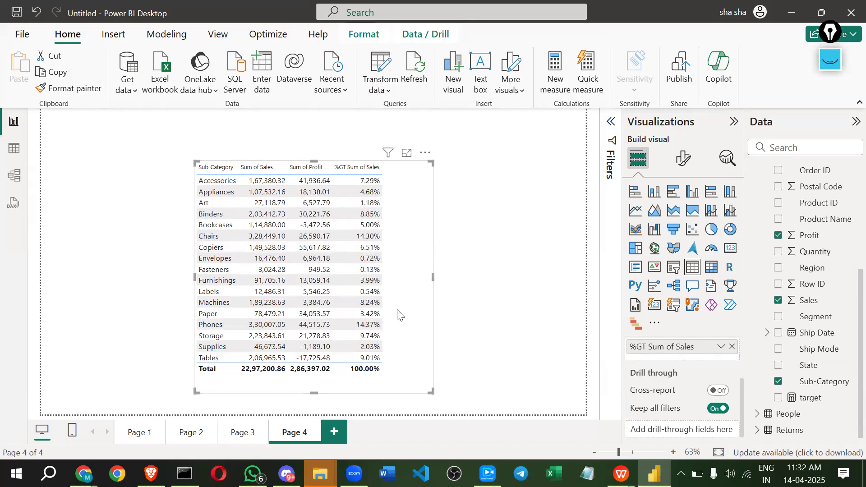
click(336, 170)
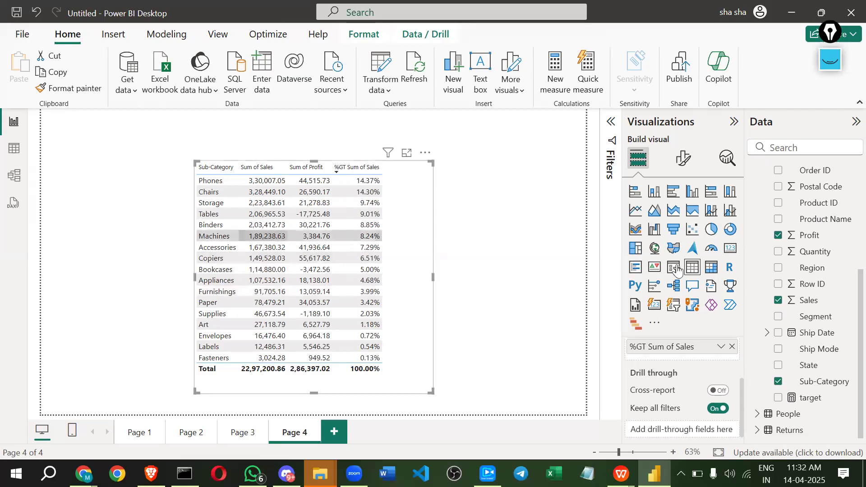
Try the Bold header and Alternating rows style presets on the table, and settle on the Minimal preset
click(675, 162)
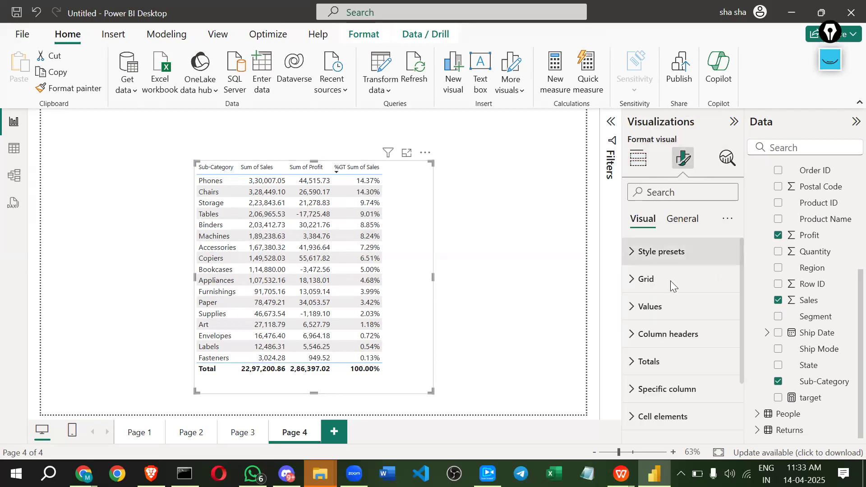
click(661, 251)
click(672, 298)
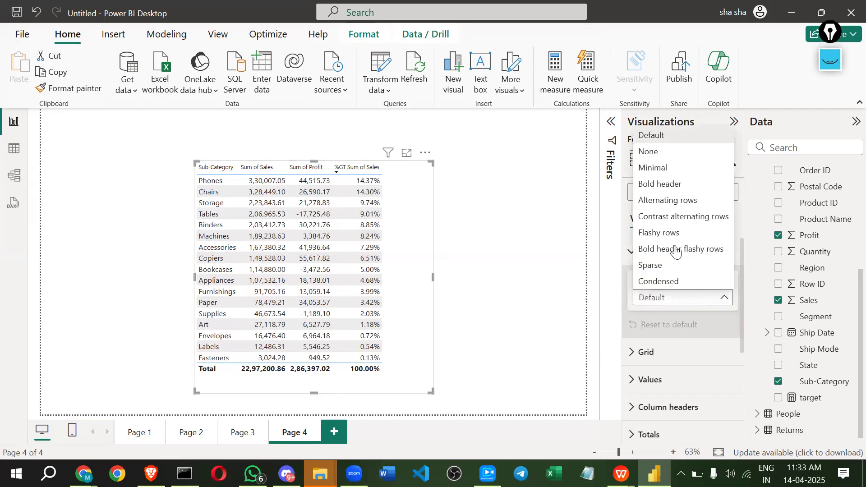
click(677, 185)
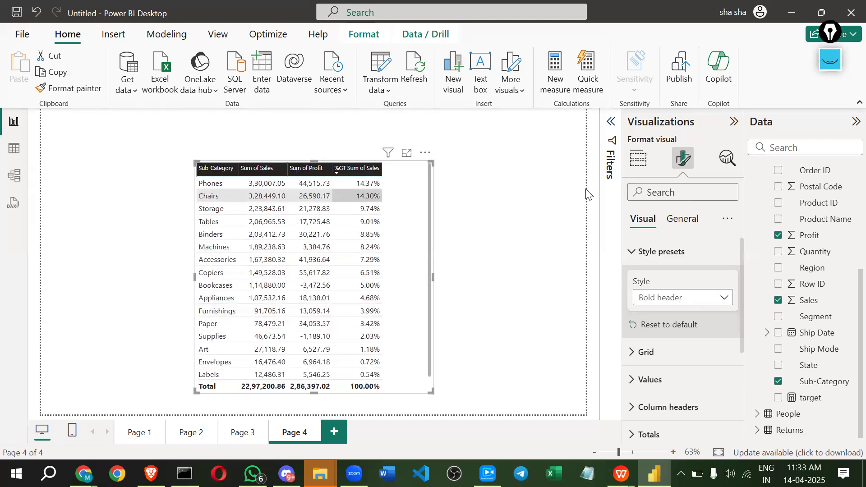
click(662, 297)
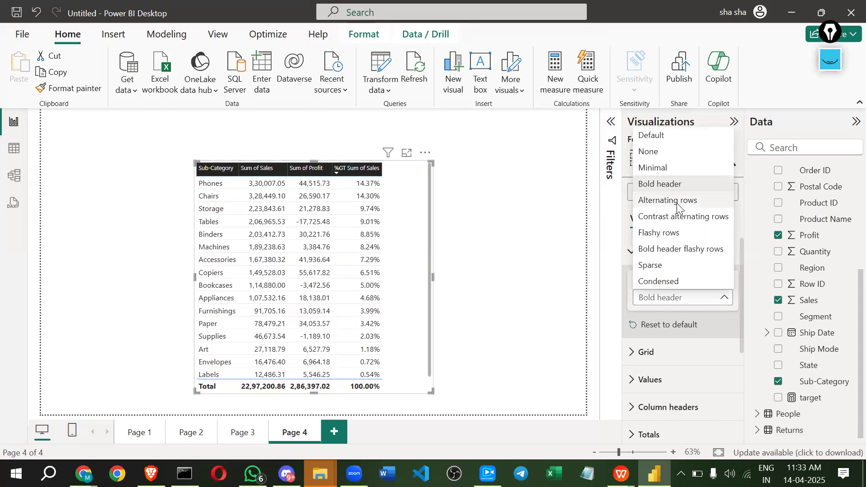
click(677, 201)
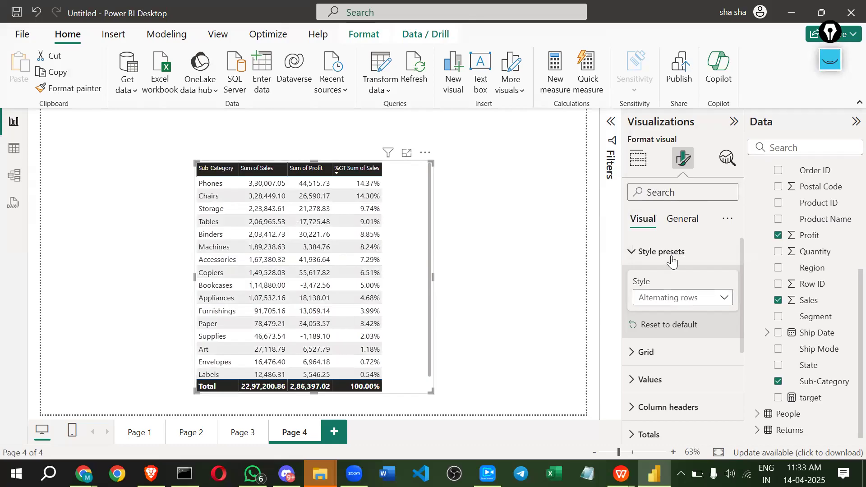
click(676, 298)
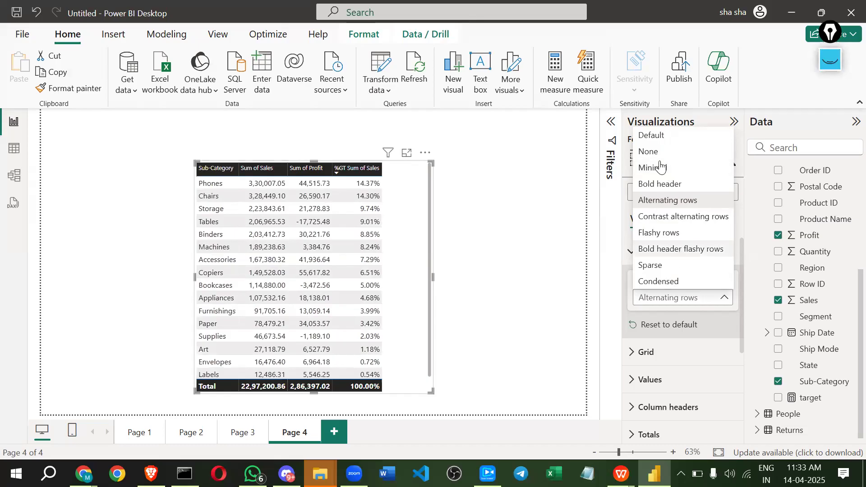
key(Escape)
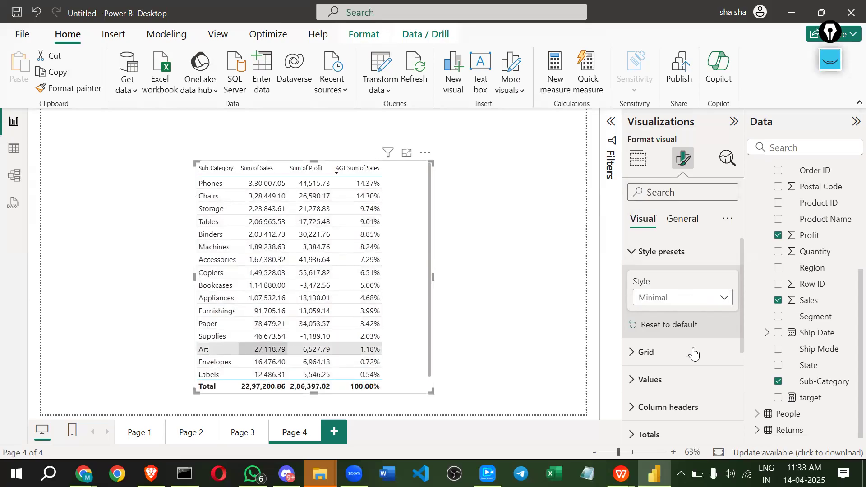
click(641, 262)
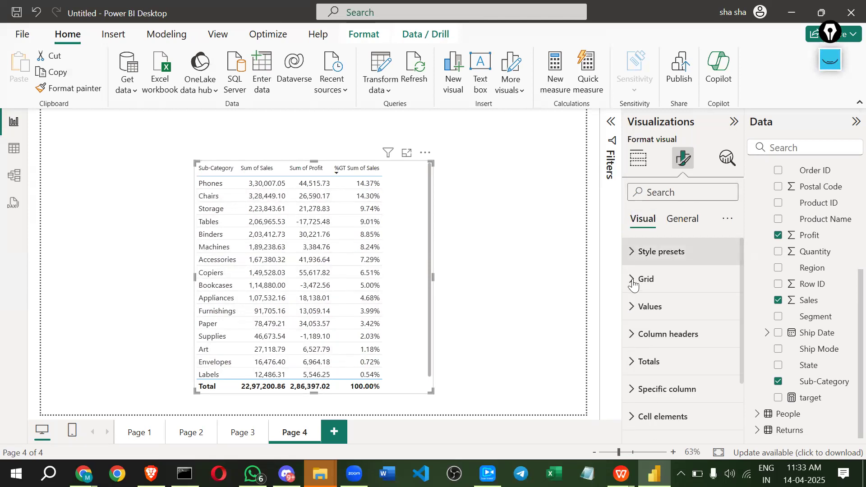
Show the table's grid settings and mark a horizontal gridline near the Tables row with the annotation pen, then hide the annotations
click(634, 281)
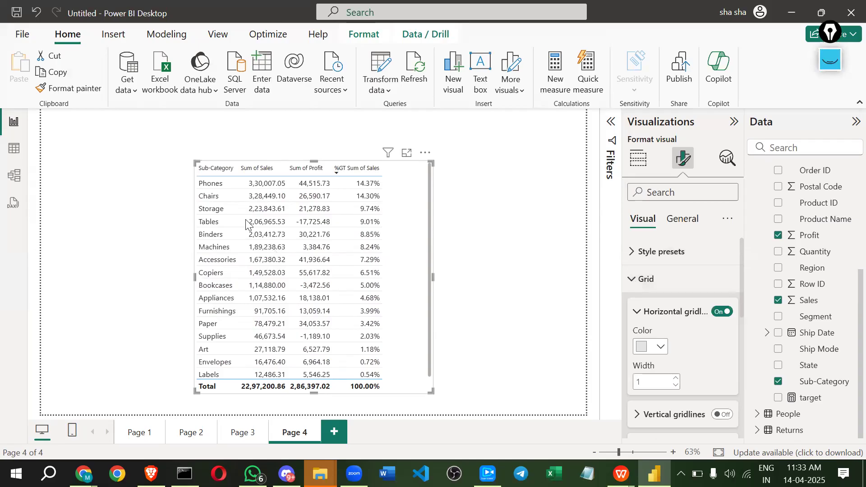
click(824, 66)
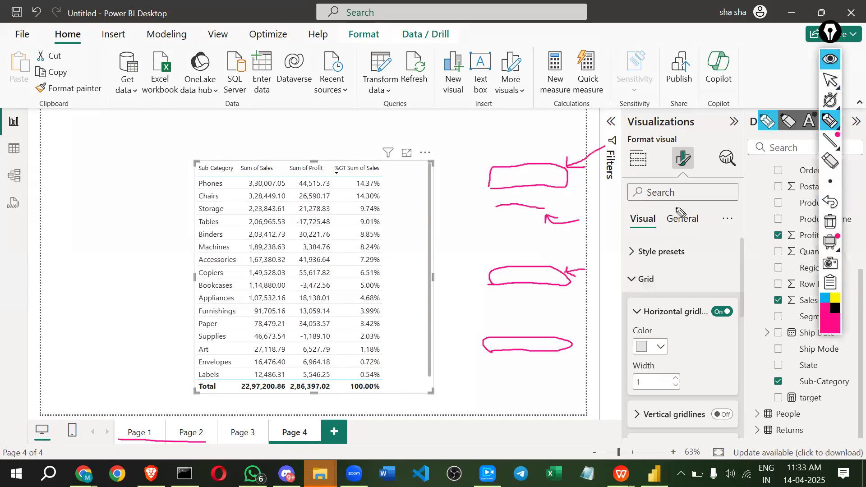
drag(193, 228, 217, 227)
click(830, 59)
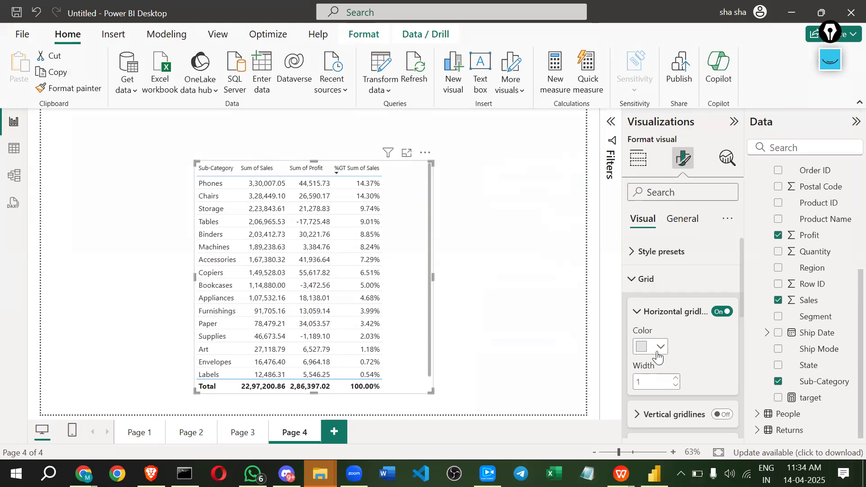
Show the table's Values settings and outline the data rows with the annotation pen, then hide the annotations
scroll(657, 359, down, 3)
scroll(633, 336, down, 3)
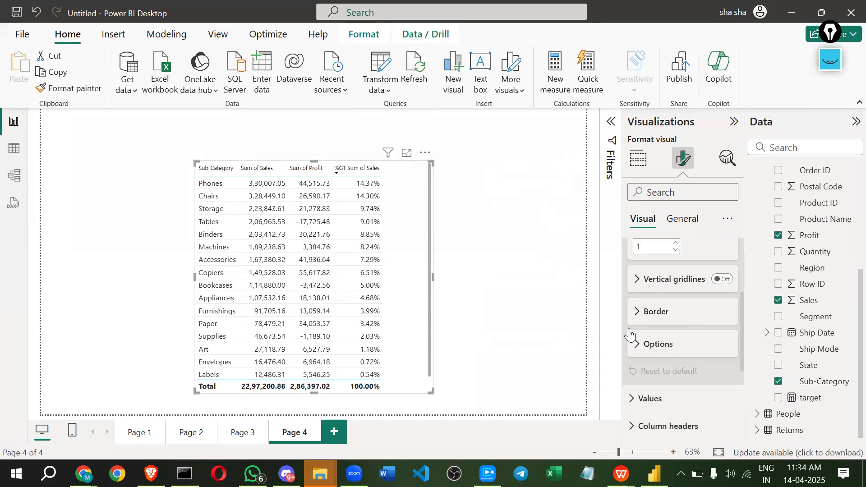
scroll(630, 334, down, 3)
click(630, 332)
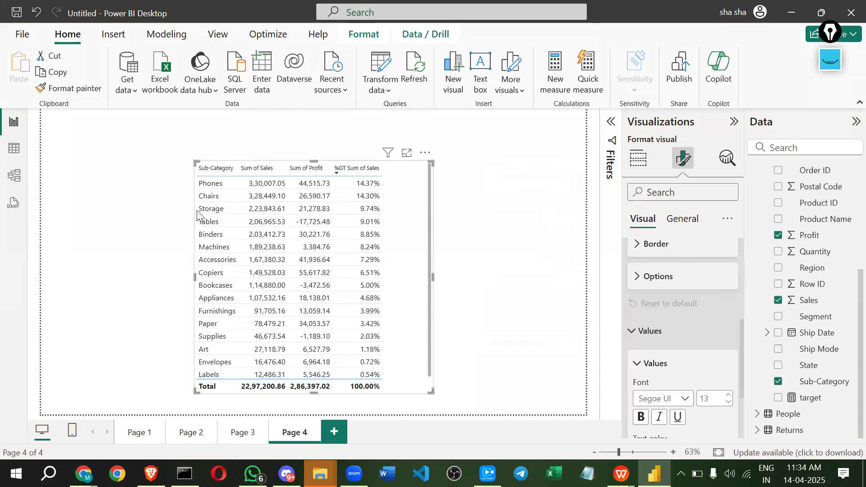
click(832, 58)
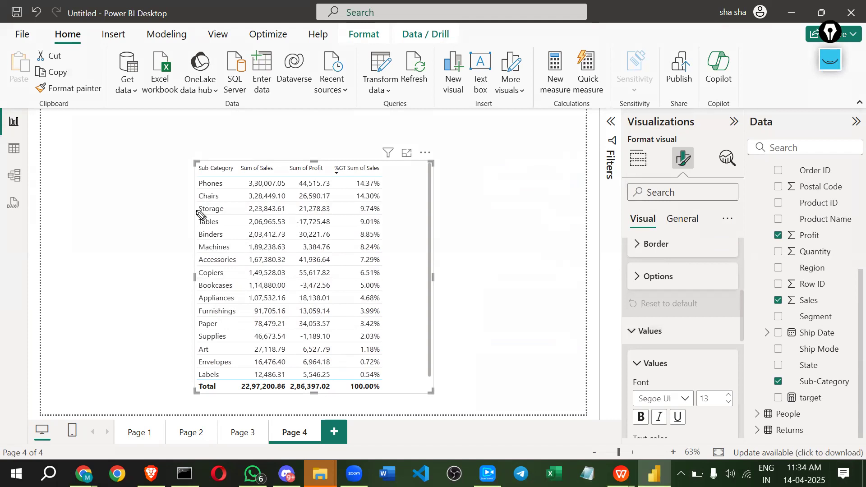
drag(199, 382, 295, 380)
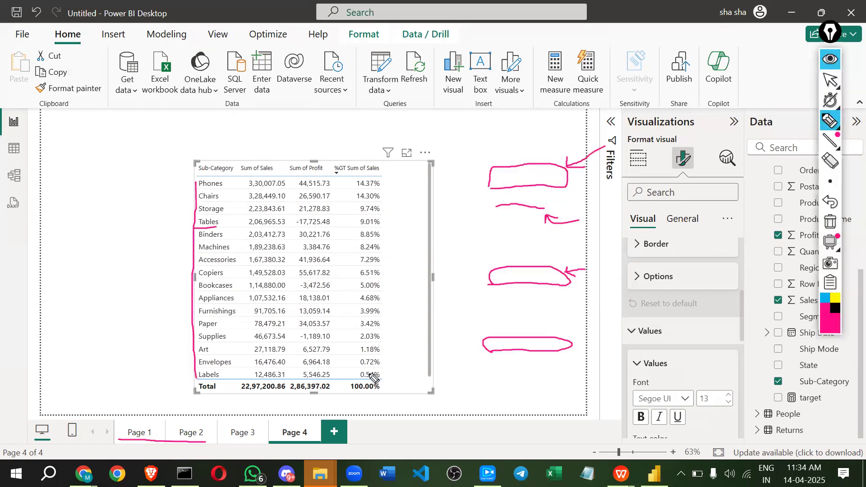
drag(366, 179, 199, 185)
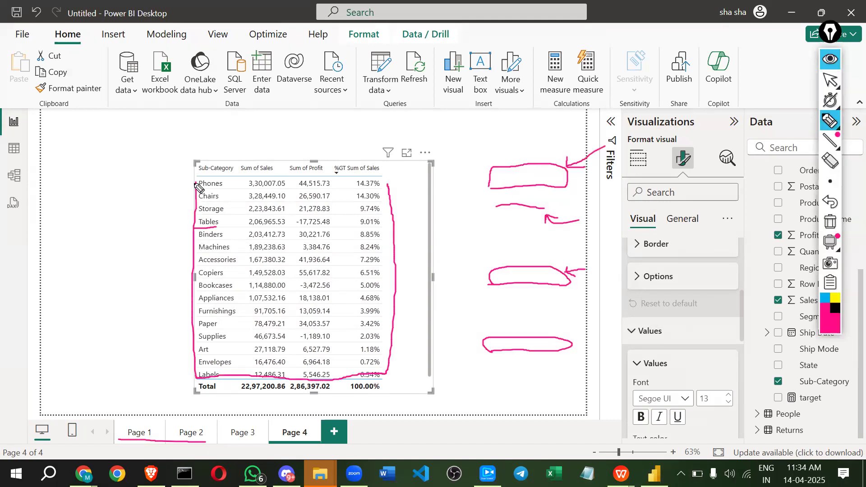
click(831, 65)
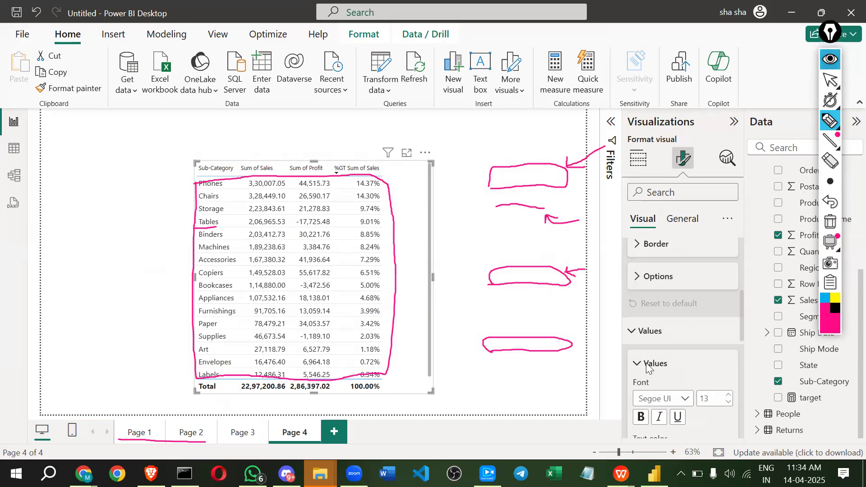
Set the table's alternate text color to white and its alternate background color to dark grey
scroll(666, 368, down, 4)
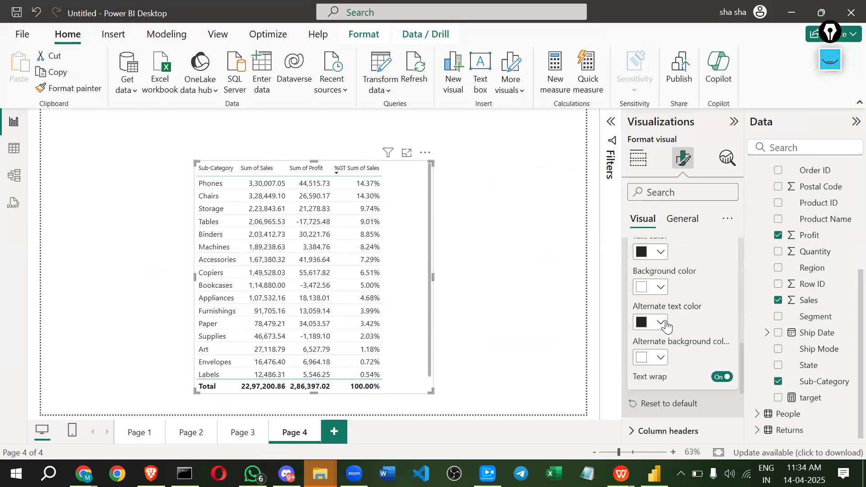
scroll(667, 327, up, 2)
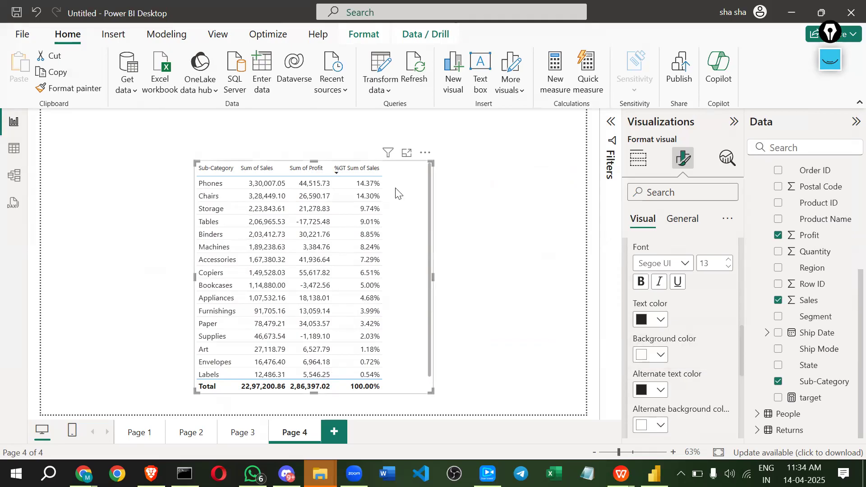
click(357, 197)
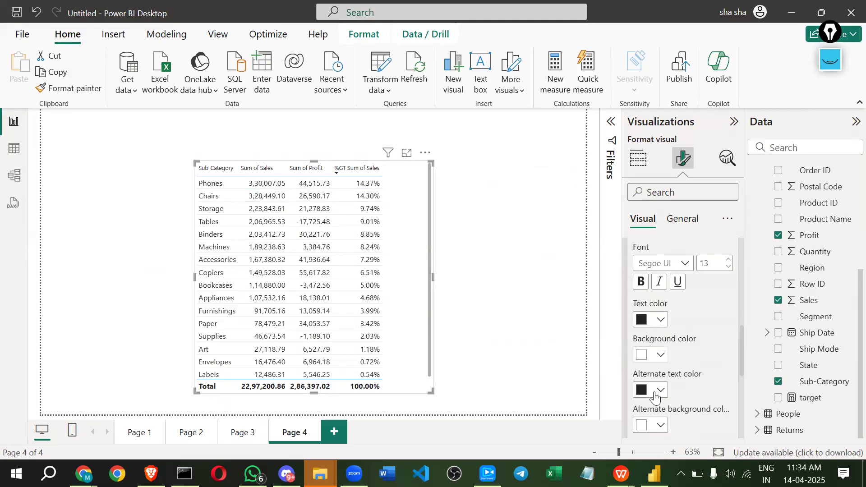
click(660, 319)
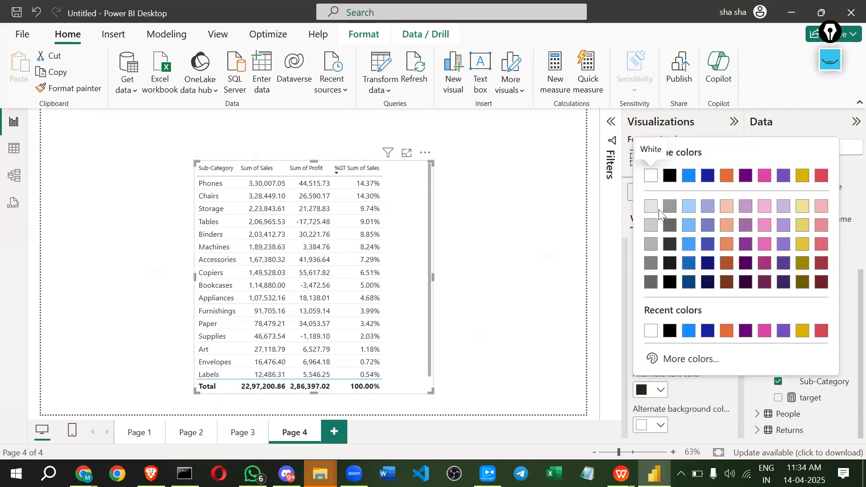
click(650, 179)
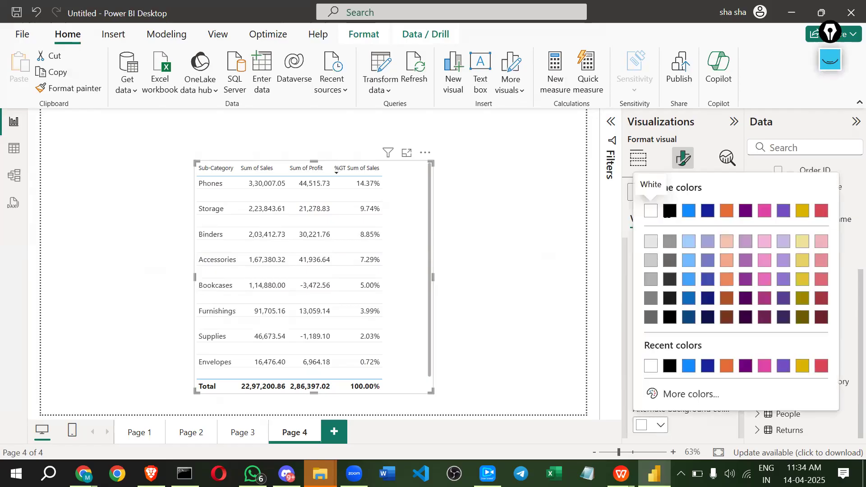
click(670, 280)
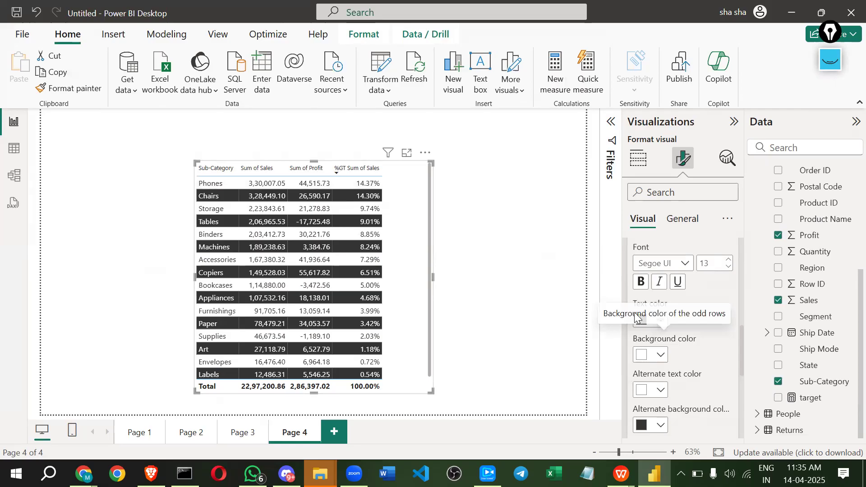
Give the table's column headers a light yellow background and set their font size to 13
scroll(636, 318, down, 3)
scroll(634, 369, down, 3)
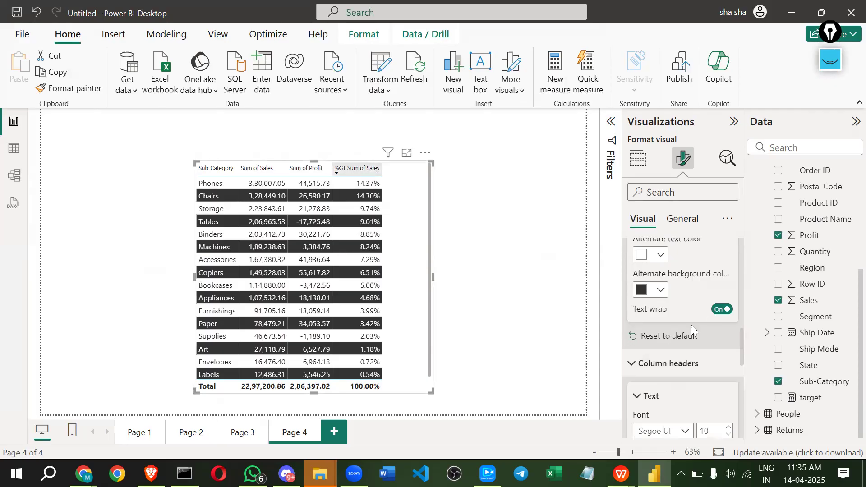
scroll(654, 329, down, 3)
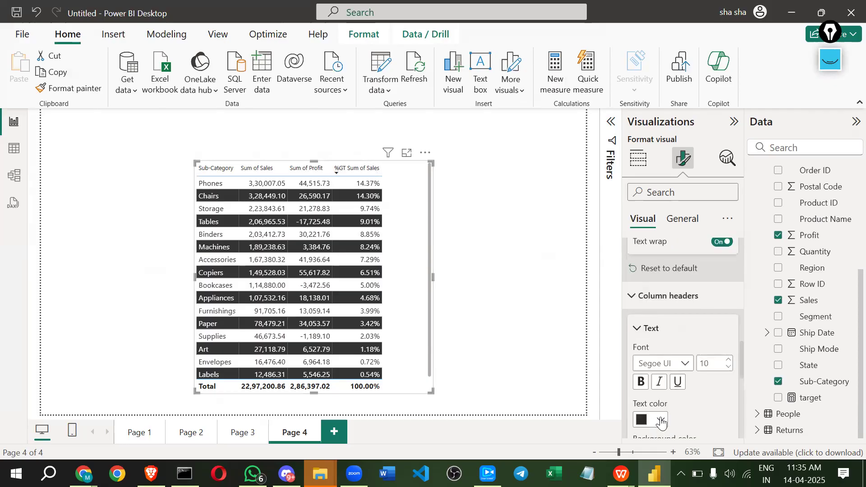
scroll(657, 384, down, 3)
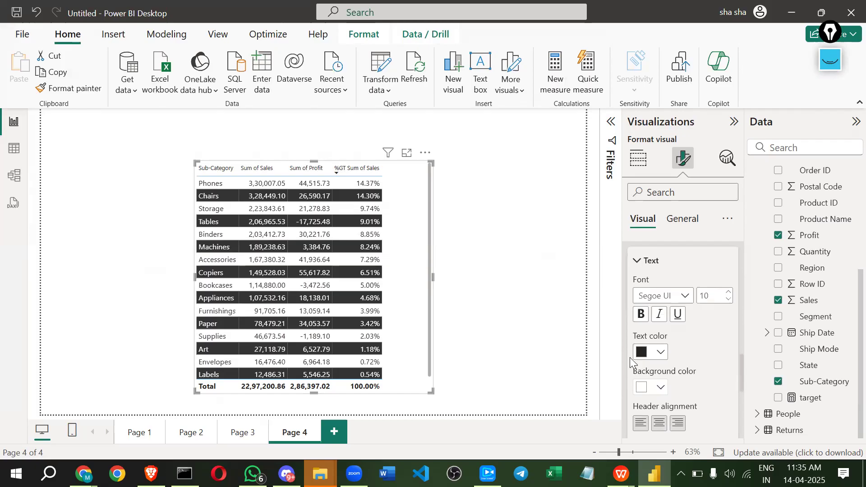
click(643, 352)
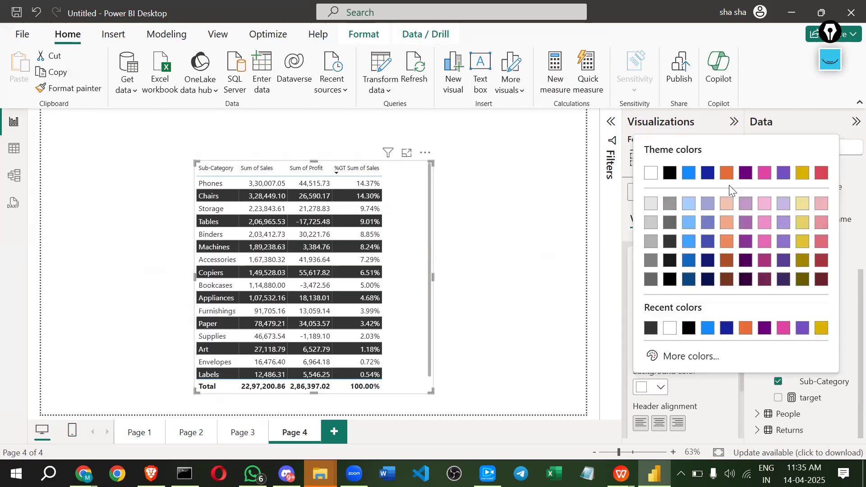
click(802, 205)
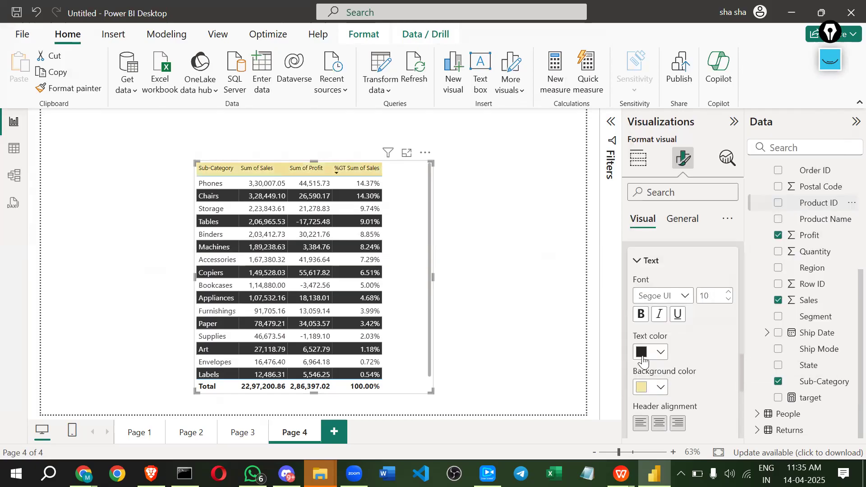
click(728, 292)
click(728, 292)
click(728, 292)
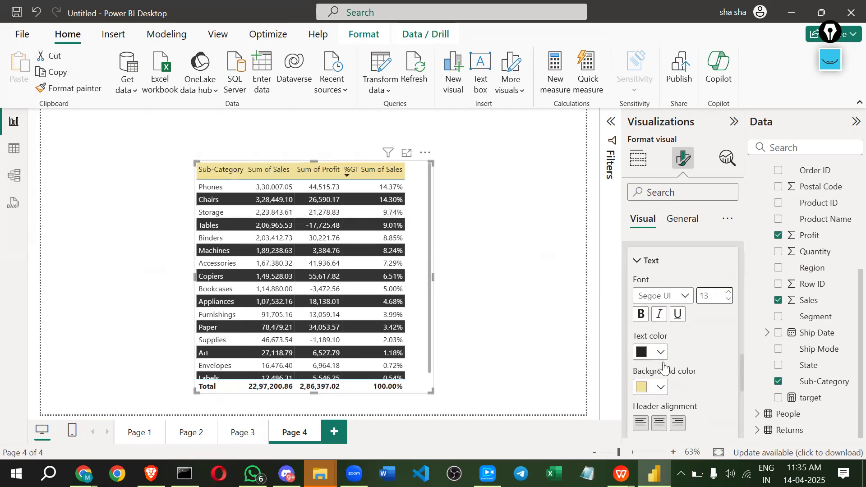
Show the table's Totals settings and move the table visual up and slightly left on the page
scroll(664, 367, down, 3)
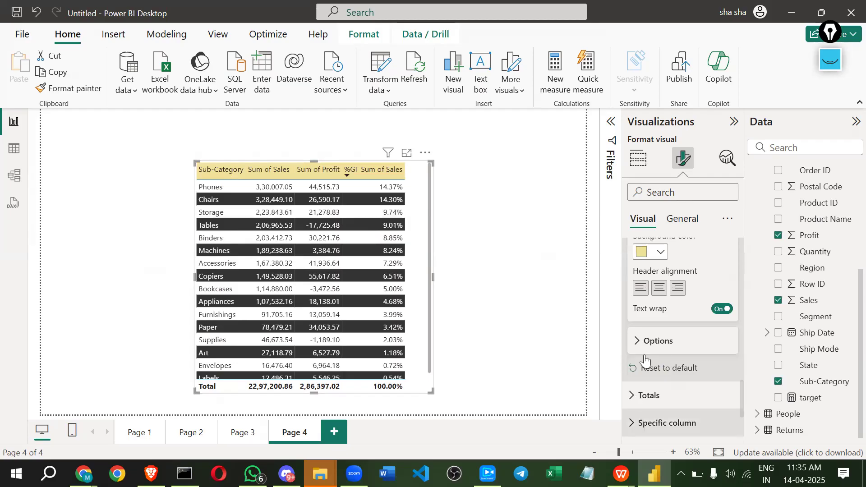
scroll(645, 361, down, 1)
click(645, 359)
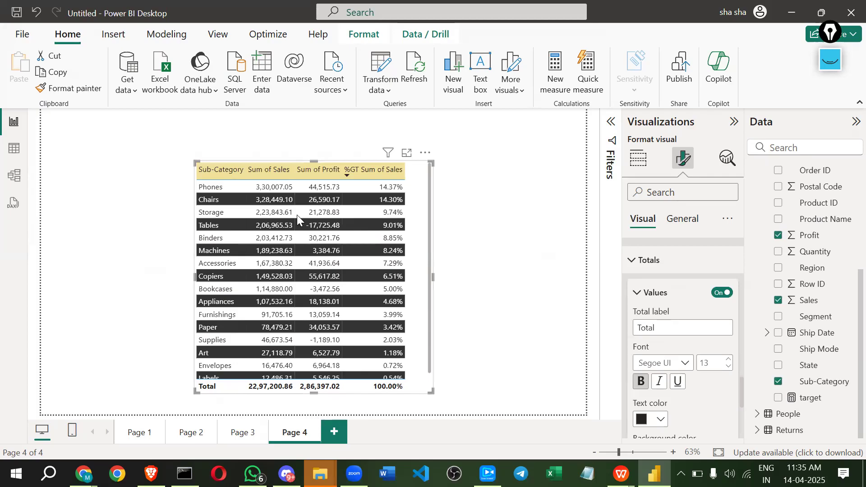
drag(292, 160, 280, 121)
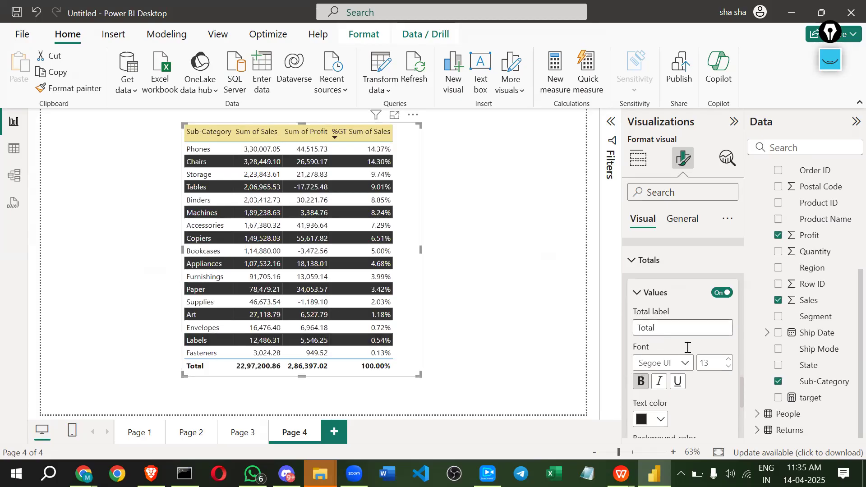
Turn the table's total row off and back on
scroll(687, 348, down, 2)
scroll(731, 360, up, 3)
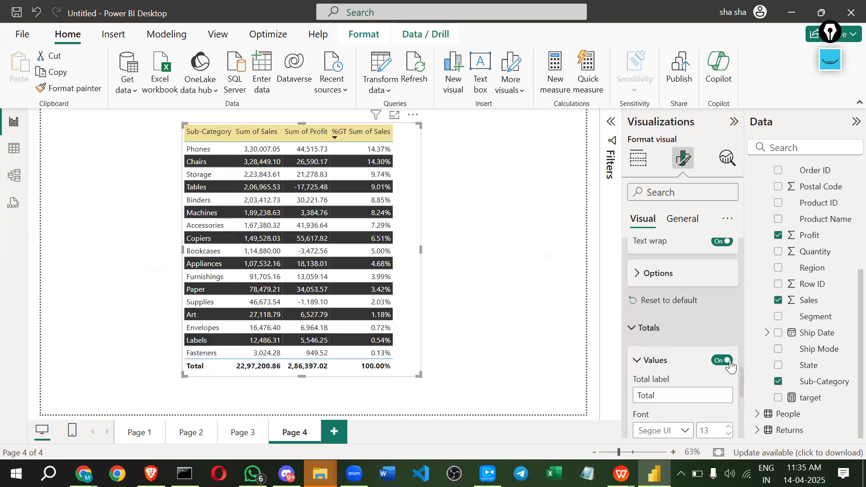
click(725, 361)
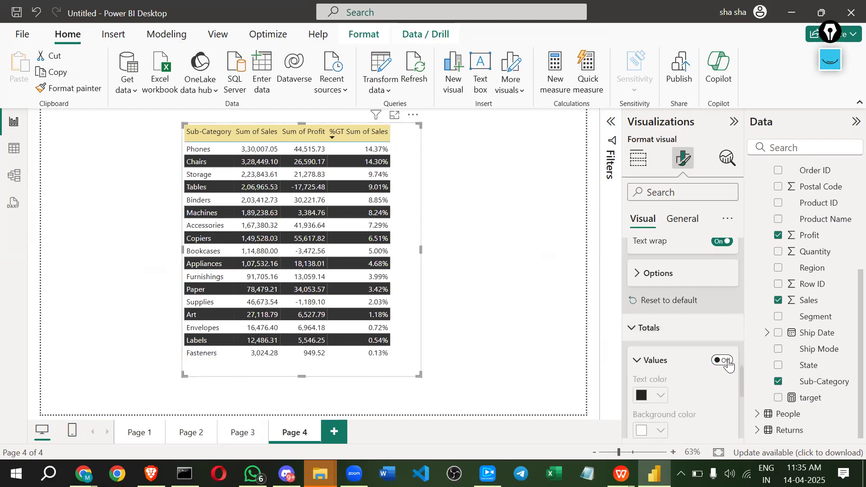
click(722, 359)
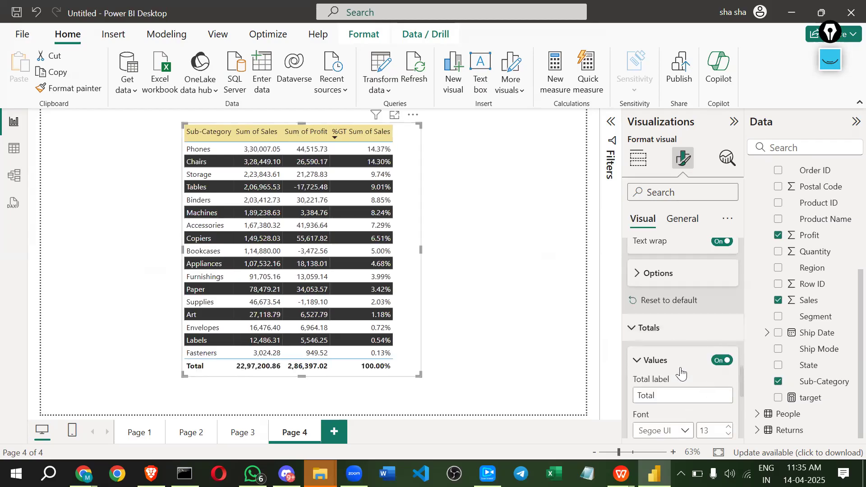
Look through the table's remaining format sections below Totals, briefly expanding Image size
scroll(681, 375, down, 2)
scroll(717, 424, down, 3)
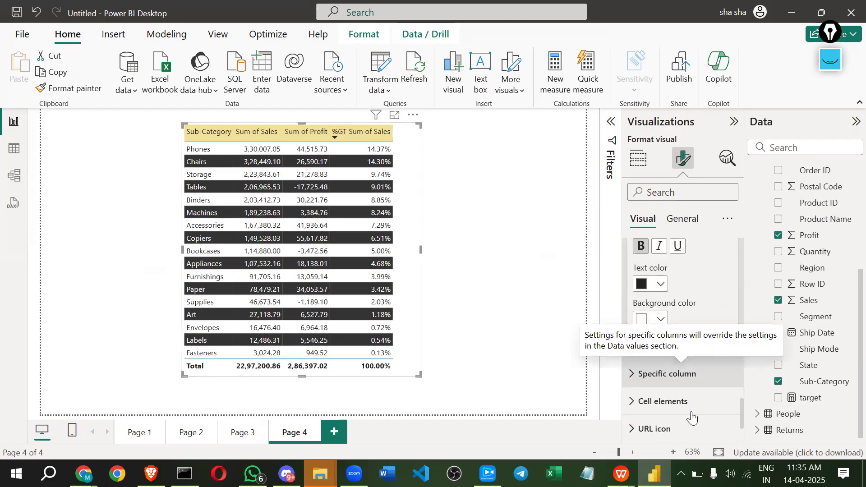
scroll(692, 419, down, 2)
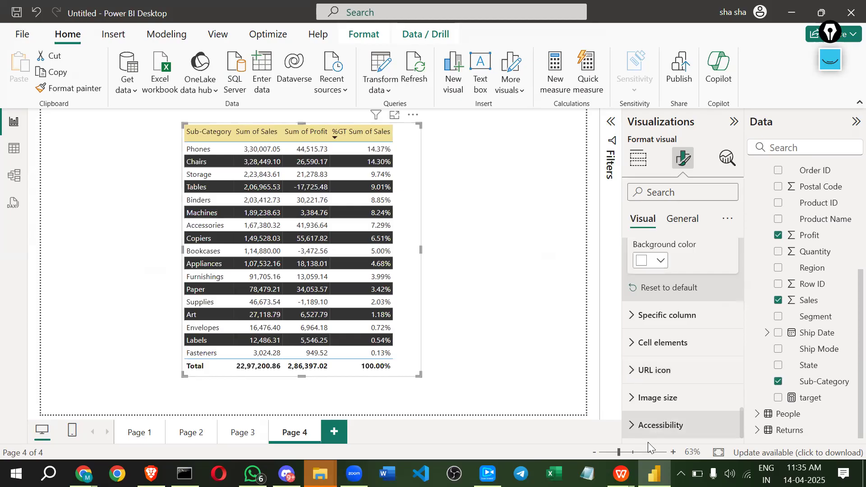
click(631, 375)
click(632, 367)
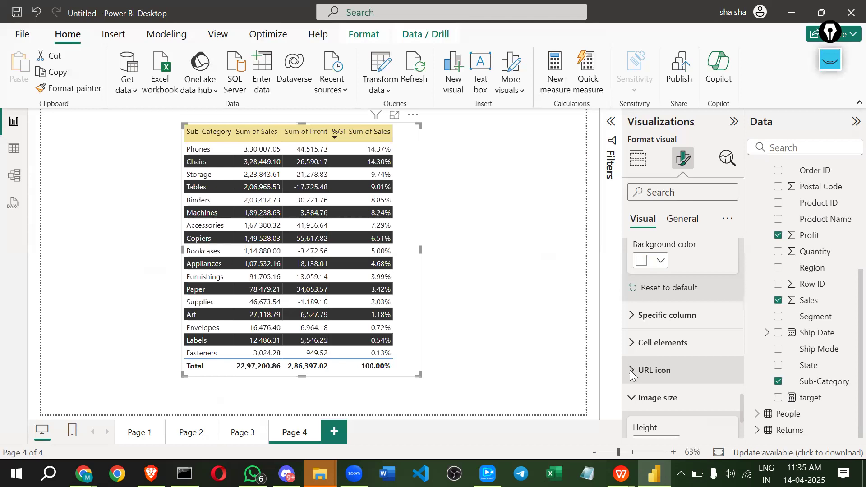
scroll(630, 370, down, 1)
click(632, 330)
Widen the table visual slightly and deselect it
drag(425, 375, 444, 373)
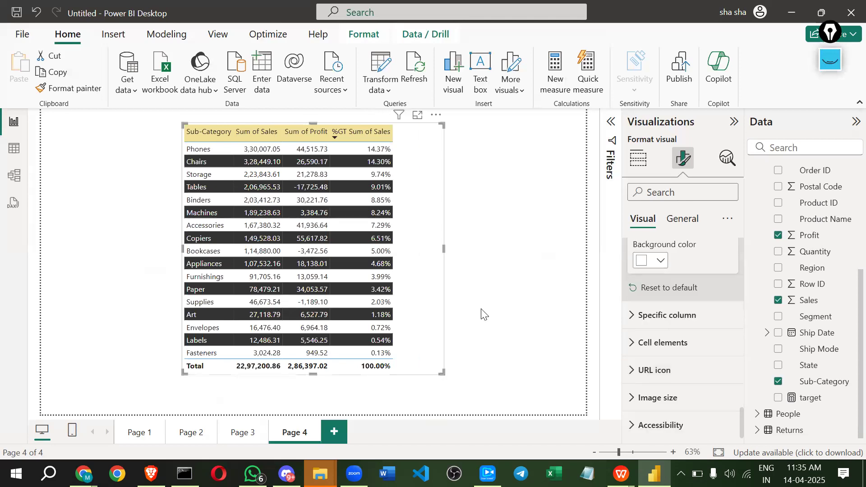
click(482, 311)
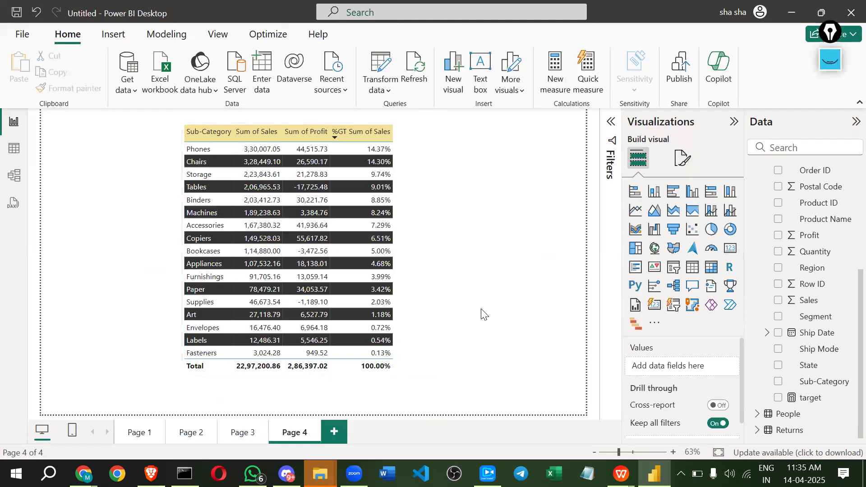
click(334, 132)
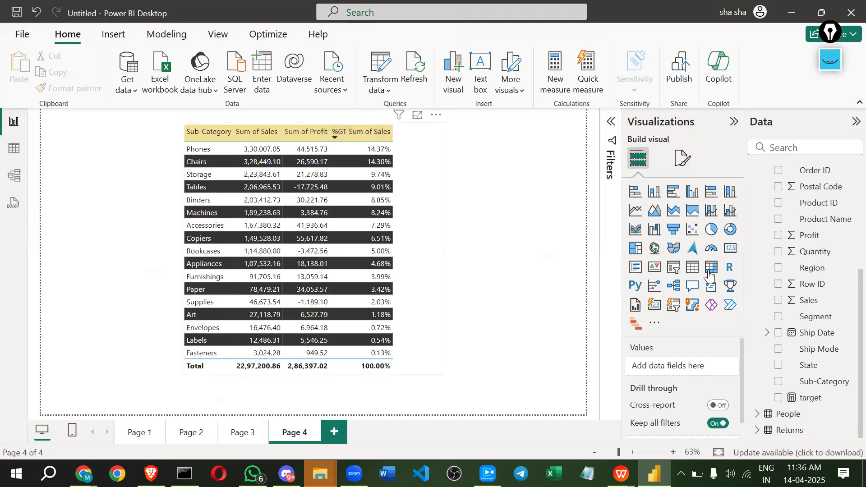
click(237, 126)
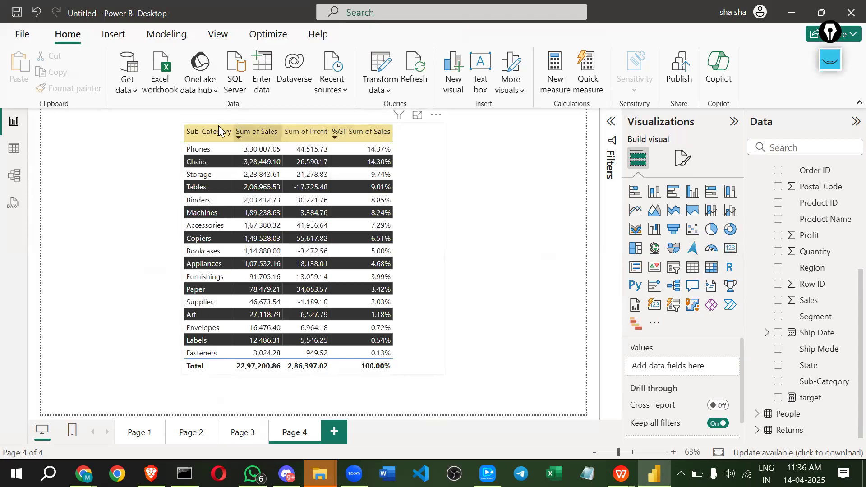
Move the table visual to the left edge of the page and narrow its frame to just beyond the last column
click(416, 135)
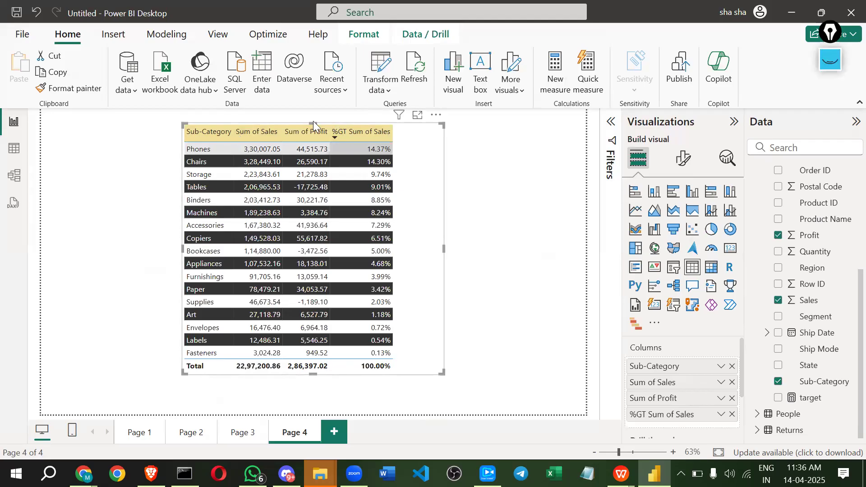
drag(304, 124, 163, 123)
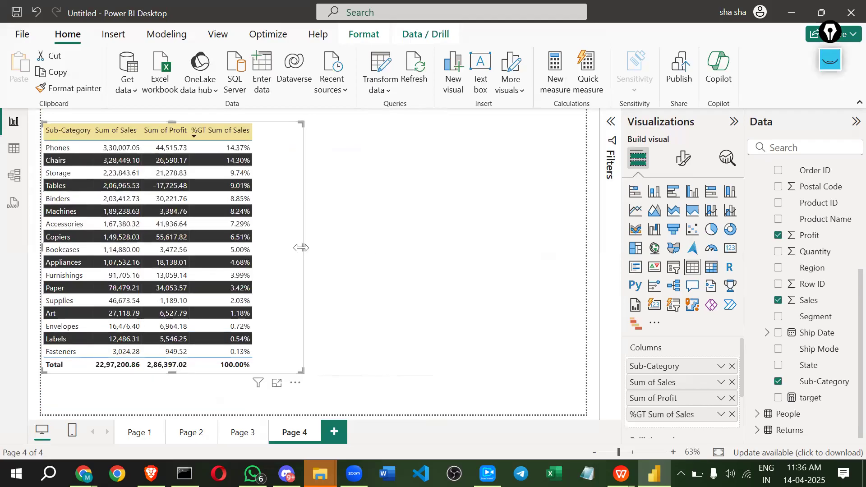
drag(304, 248, 267, 249)
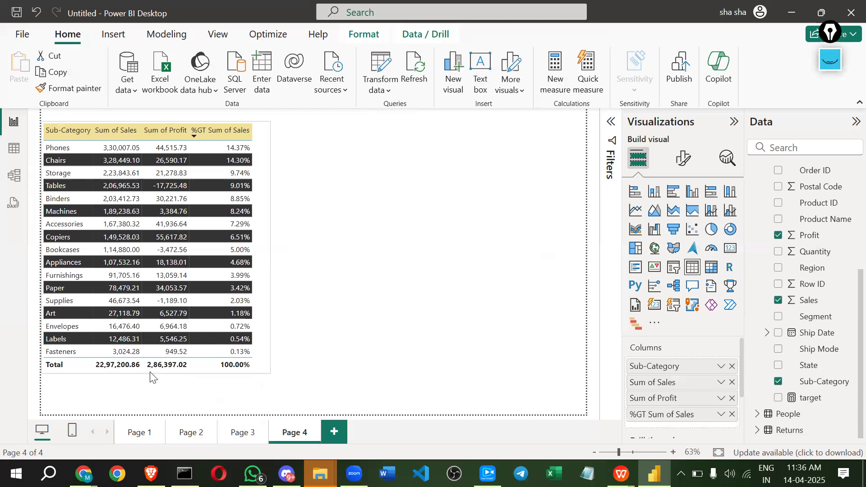
drag(154, 395, 155, 389)
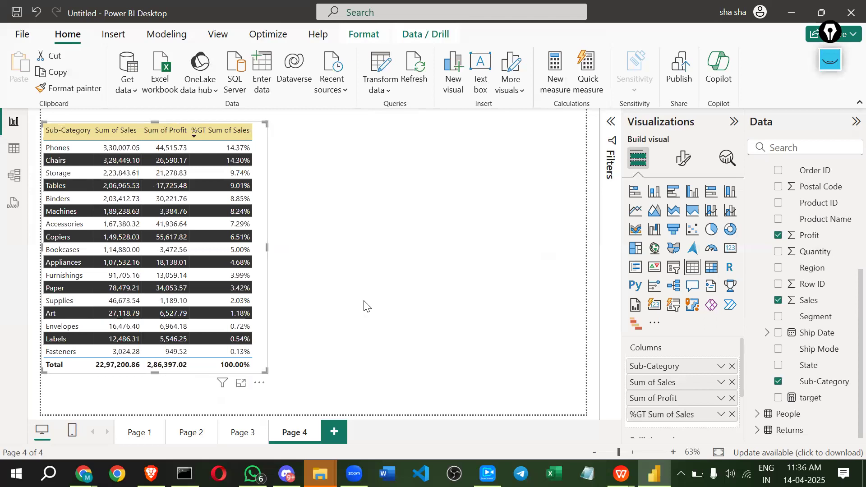
Add an empty matrix visual to the right of the table and resize its frame to fill the upper part of the free area
click(381, 302)
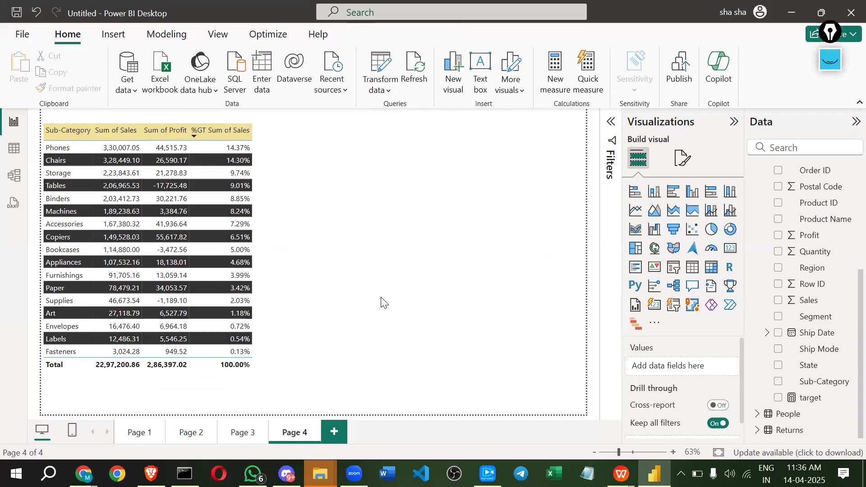
click(267, 142)
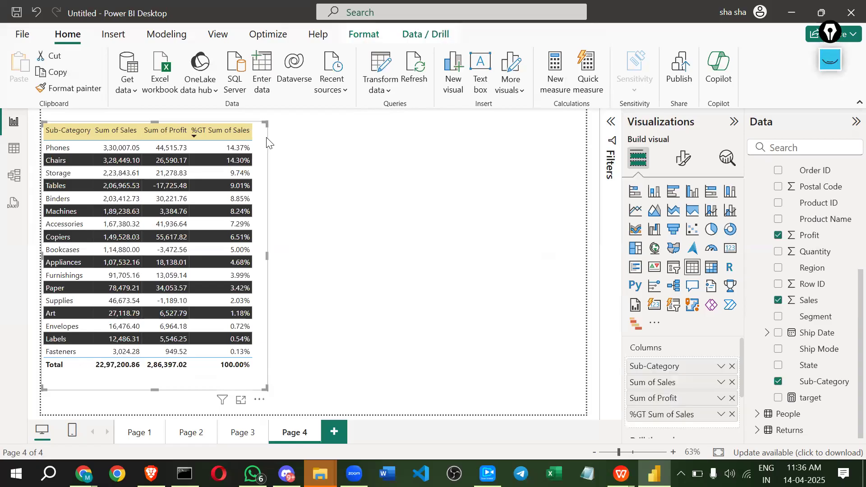
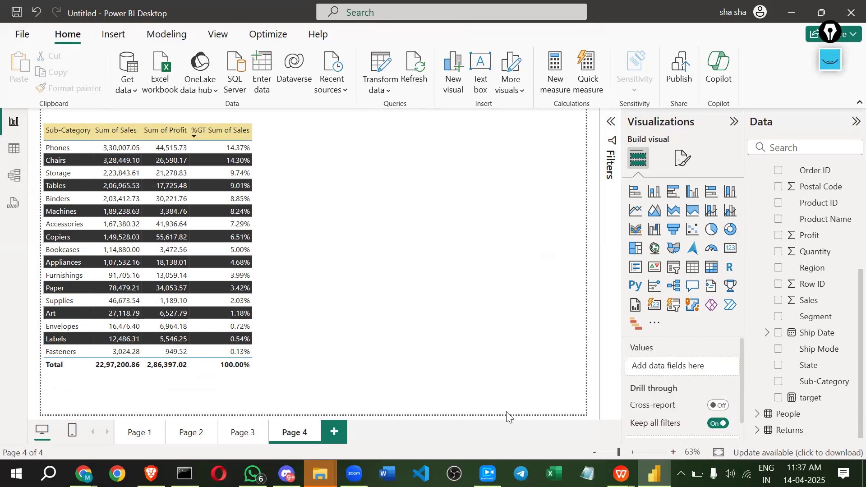
drag(496, 386, 514, 311)
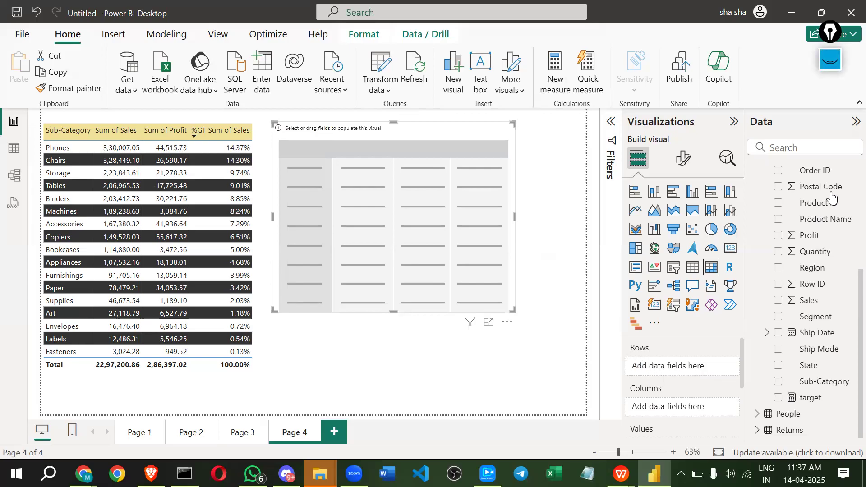
click(830, 59)
click(830, 222)
mouse_move(396, 89)
mouse_down()
mouse_move(412, 85)
mouse_move(410, 103)
mouse_up()
mouse_move(471, 123)
mouse_down()
mouse_move(459, 52)
mouse_move(482, 34)
mouse_up()
mouse_move(390, 113)
mouse_down()
mouse_move(411, 109)
mouse_move(419, 119)
mouse_move(422, 108)
mouse_up()
drag(464, 88, 460, 102)
drag(469, 96, 491, 88)
drag(548, 121, 548, 154)
mouse_move(541, 114)
mouse_down()
mouse_move(595, 151)
mouse_move(546, 155)
mouse_move(607, 127)
mouse_move(581, 151)
mouse_move(567, 121)
mouse_move(593, 125)
mouse_move(597, 117)
mouse_move(603, 135)
mouse_up()
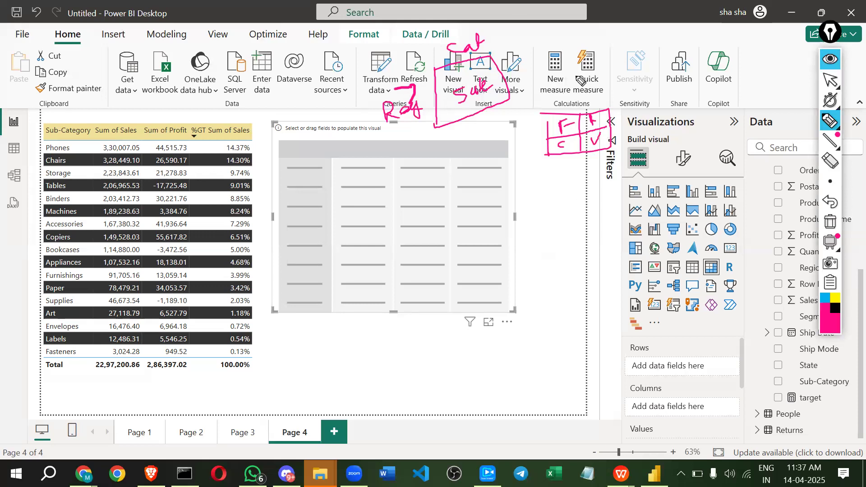
drag(571, 72, 595, 93)
drag(534, 182, 557, 154)
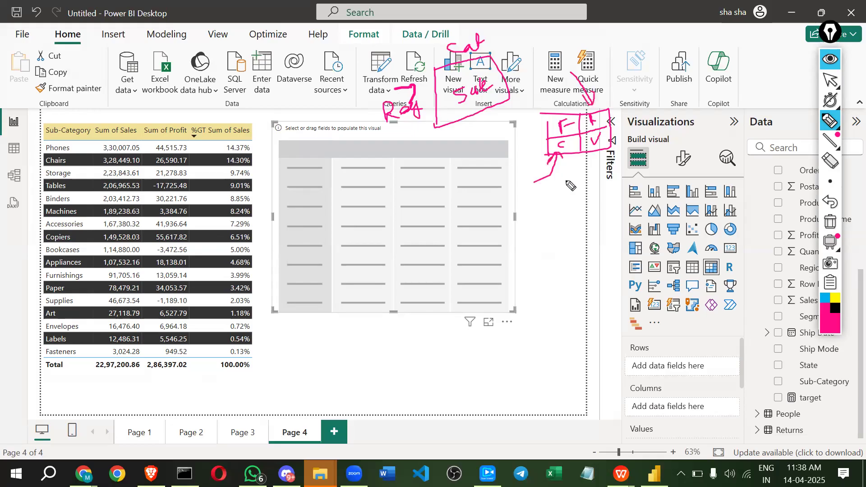
drag(600, 140, 581, 176)
drag(598, 362, 621, 362)
drag(616, 354, 617, 375)
drag(606, 405, 623, 405)
mouse_move(618, 398)
mouse_down()
mouse_move(621, 436)
mouse_move(613, 446)
mouse_up()
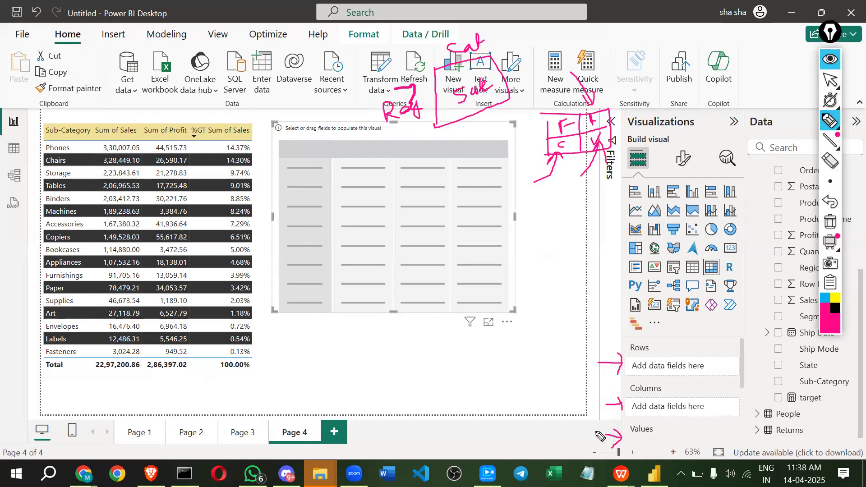
mouse_move(616, 147)
mouse_down()
mouse_move(606, 175)
mouse_move(621, 166)
mouse_move(613, 154)
mouse_up()
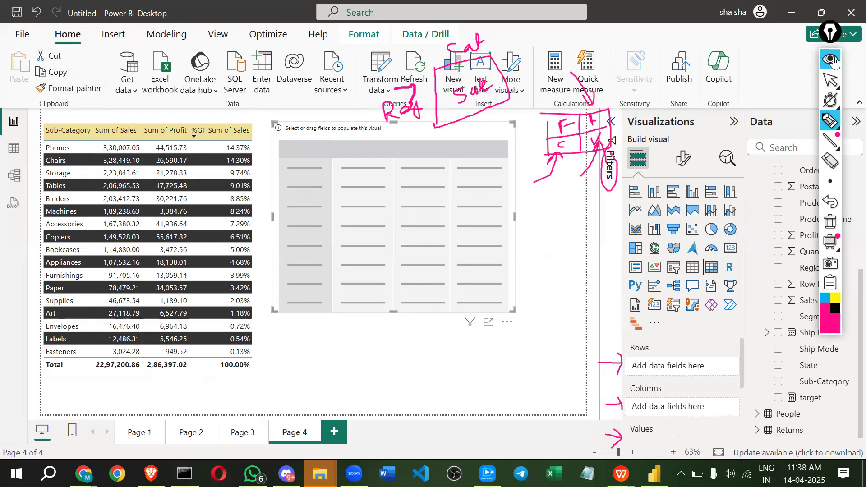
mouse_move(833, 83)
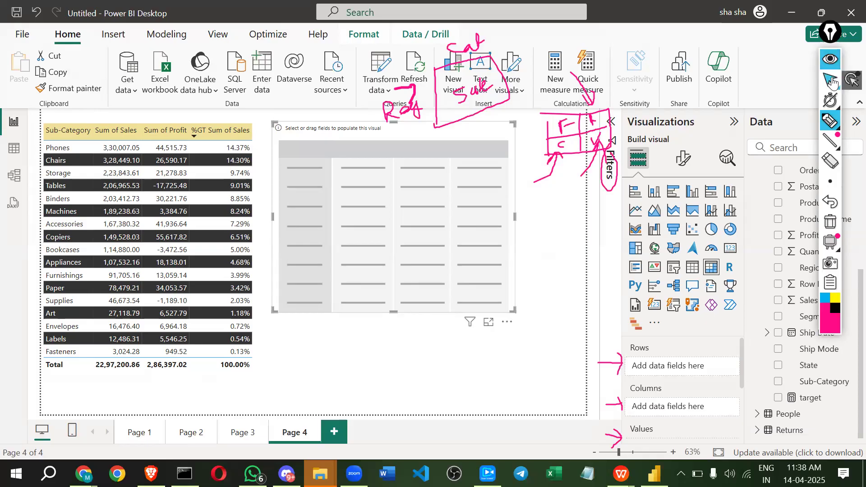
click(830, 59)
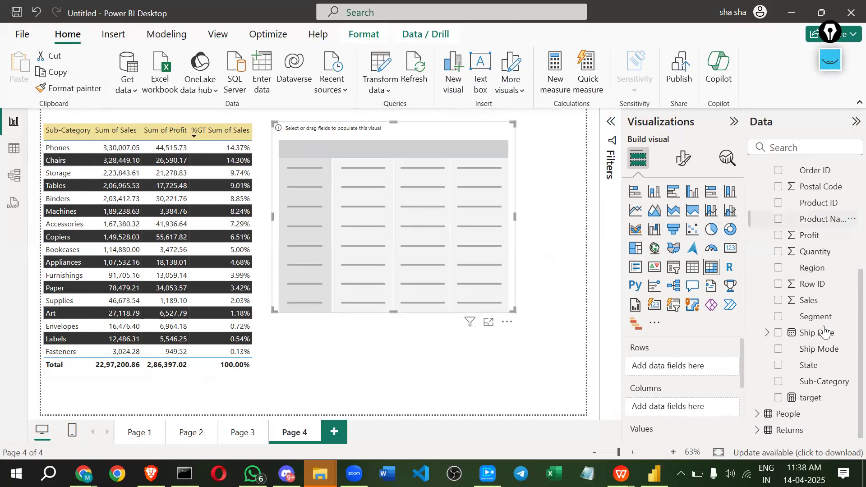
Put the Region field in the matrix rows and set the Values font size to 17
drag(807, 273, 686, 366)
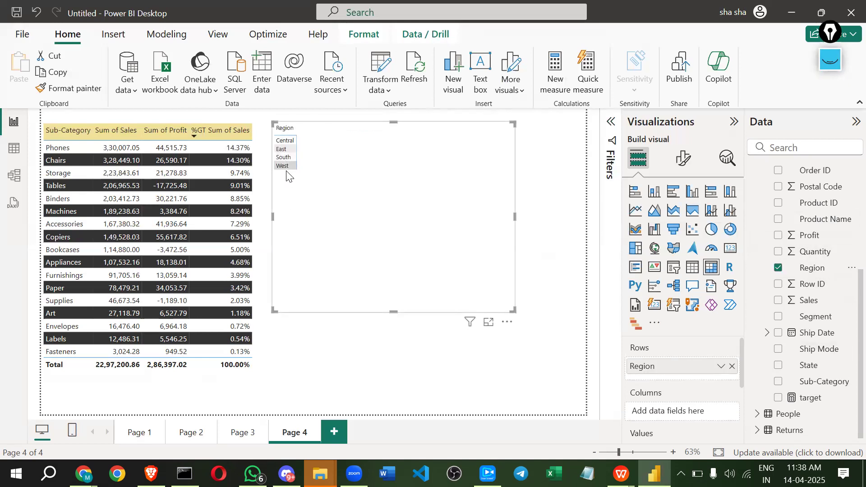
click(684, 159)
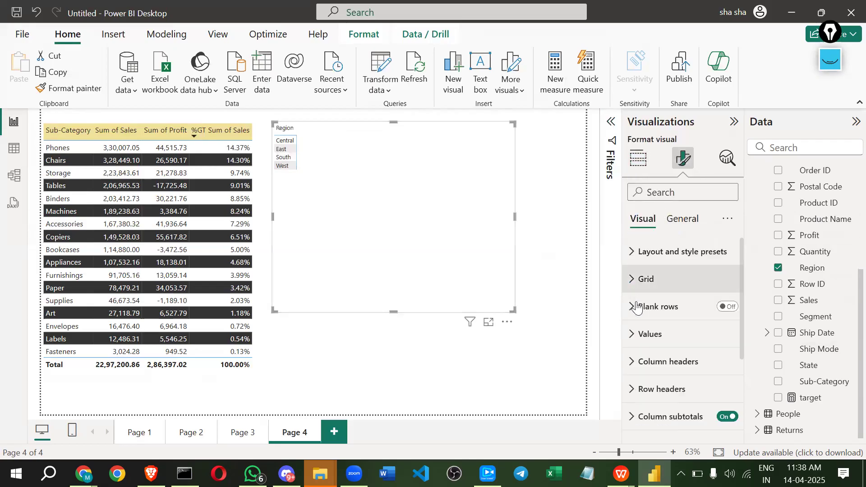
click(635, 335)
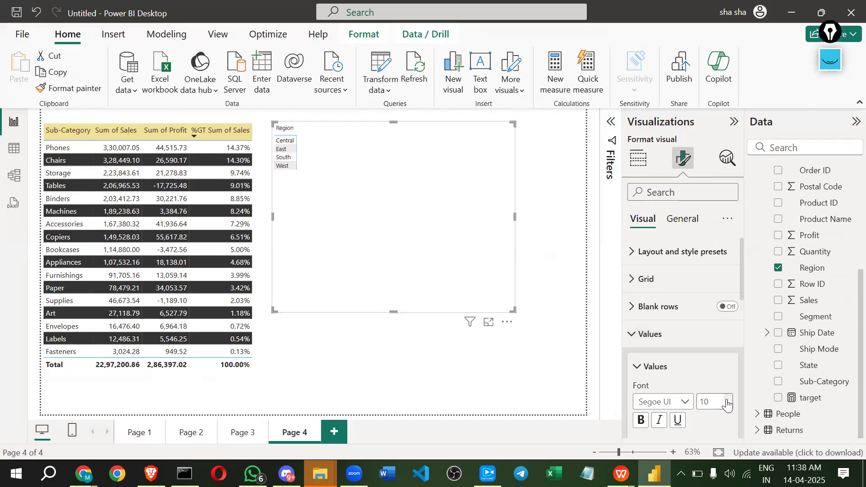
triple_click(726, 400)
click(638, 368)
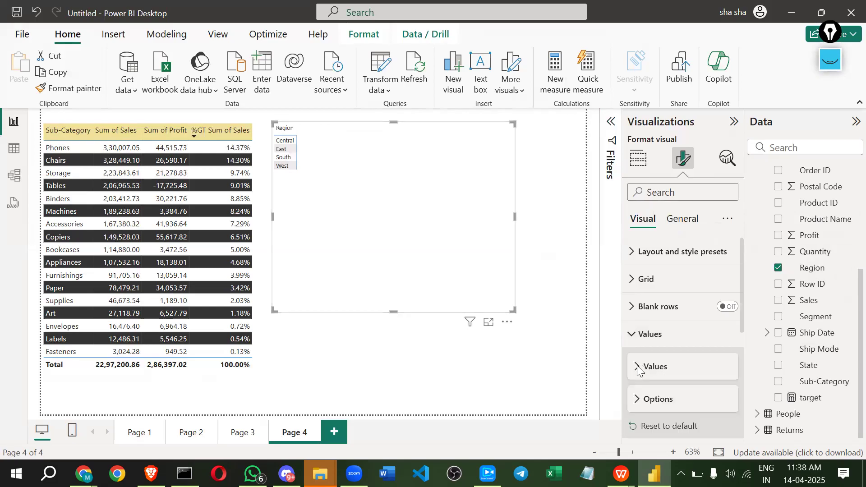
Look through the matrix's format sections from Values to URL icon and recheck the Values font settings
scroll(635, 370, down, 3)
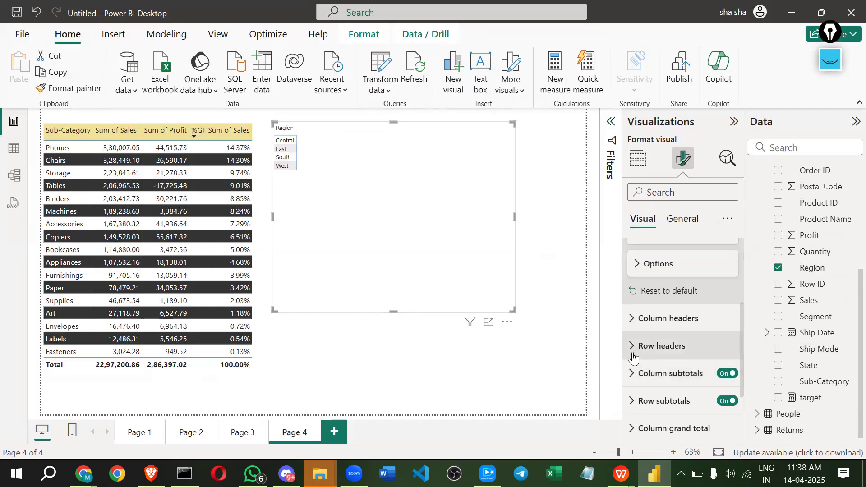
scroll(631, 340, down, 3)
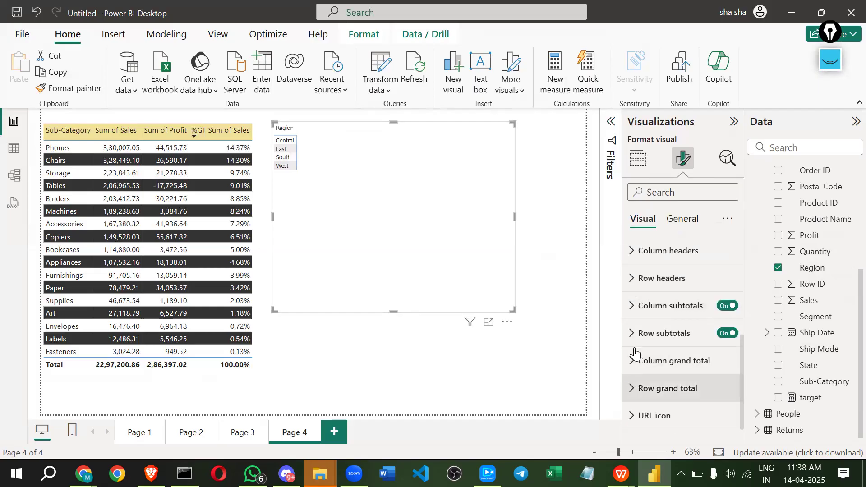
scroll(634, 361, up, 2)
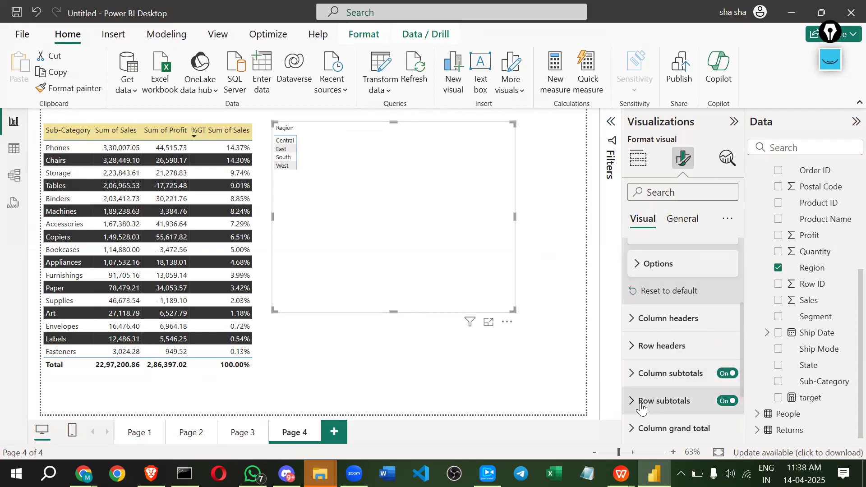
scroll(635, 410, up, 2)
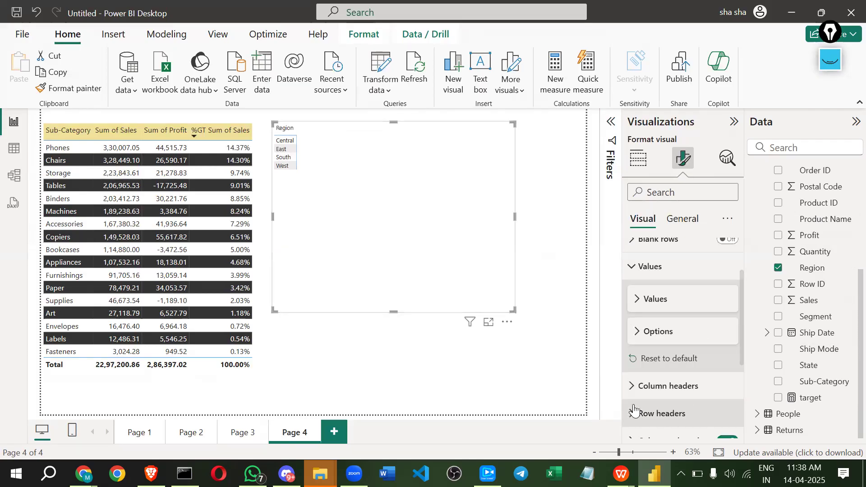
scroll(632, 400, up, 2)
click(637, 367)
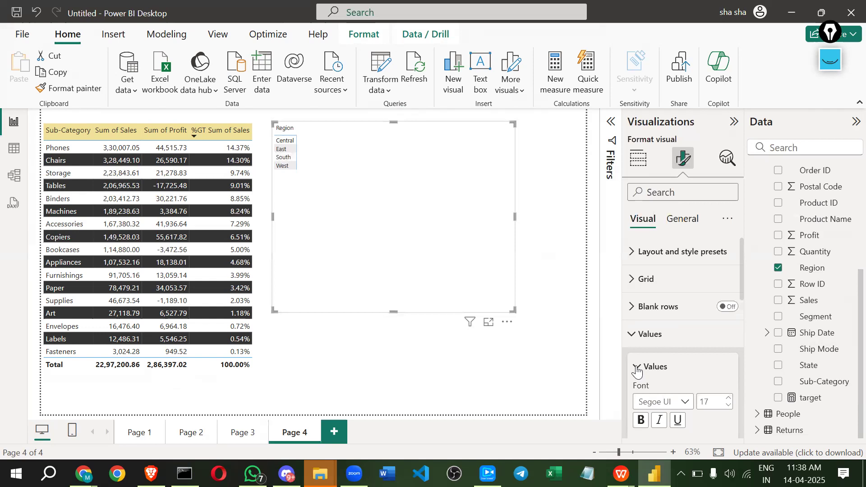
click(637, 368)
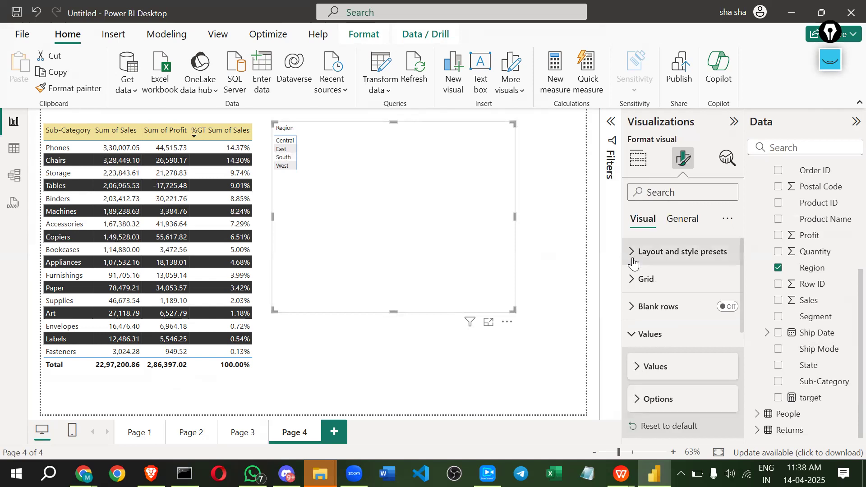
Put the Category field in the matrix columns and shrink the matrix frame around its headers
click(637, 156)
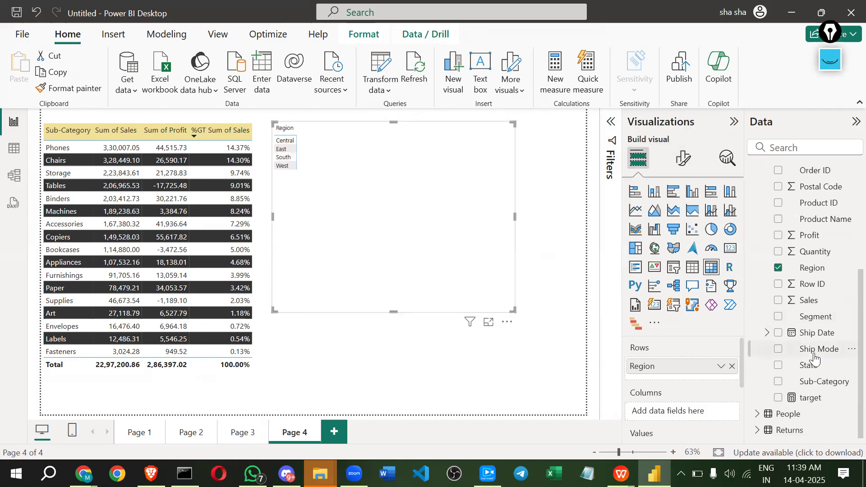
scroll(821, 234, up, 5)
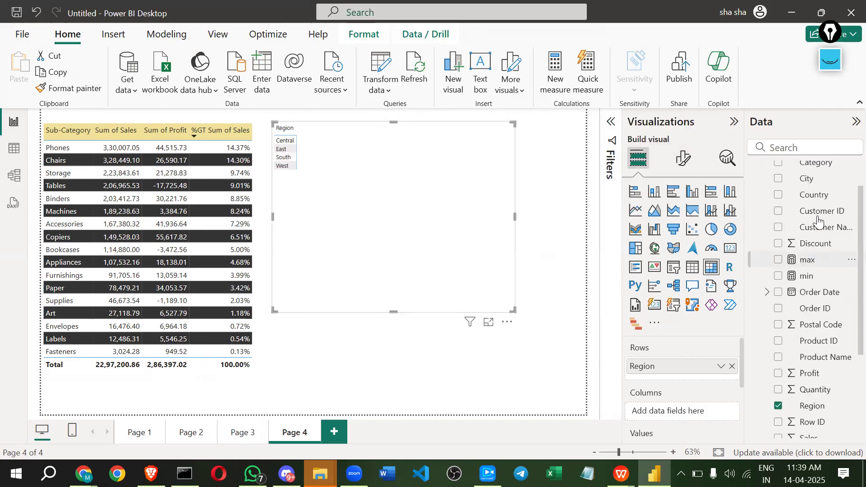
drag(815, 203, 618, 405)
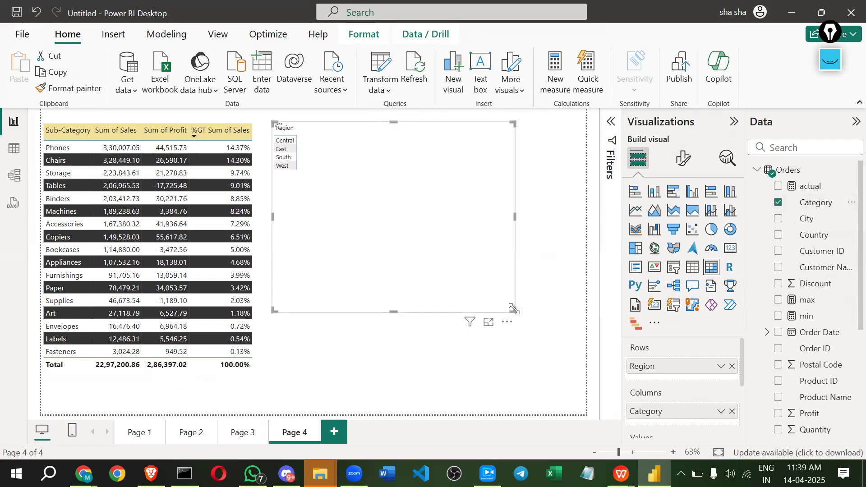
drag(513, 310, 433, 222)
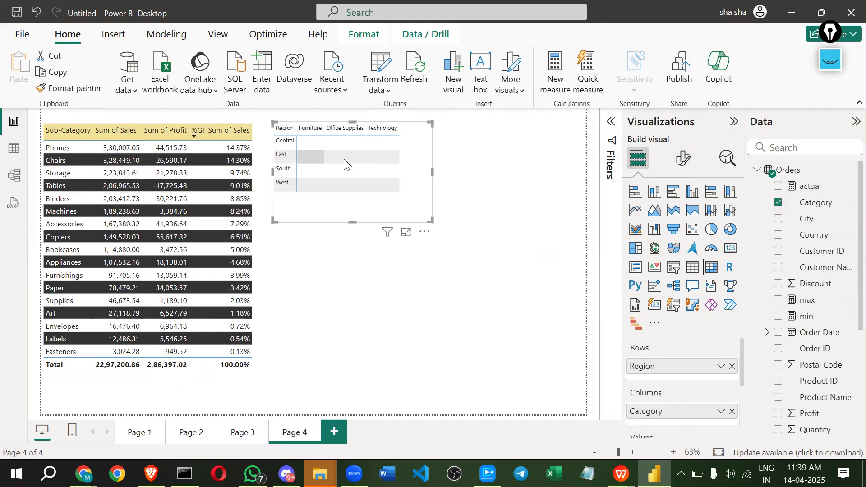
Put the Sales field in the matrix values and enlarge the frame until all columns fit
scroll(655, 399, down, 2)
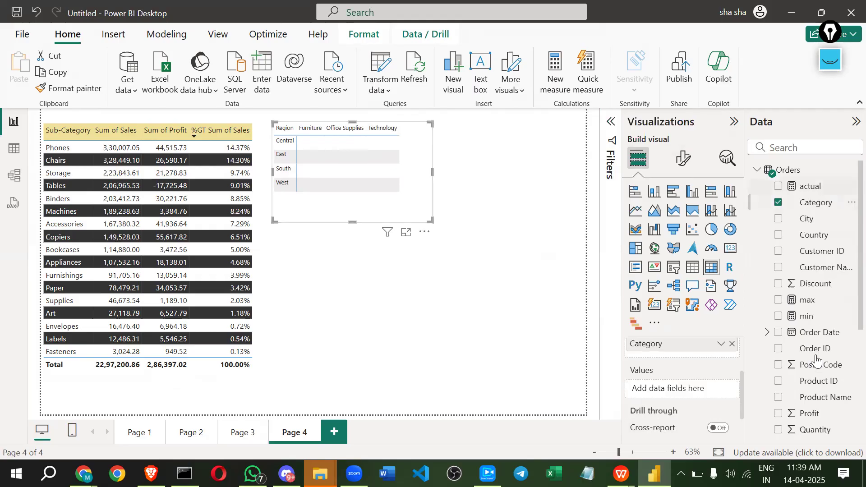
scroll(808, 411, down, 3)
drag(810, 417, 698, 391)
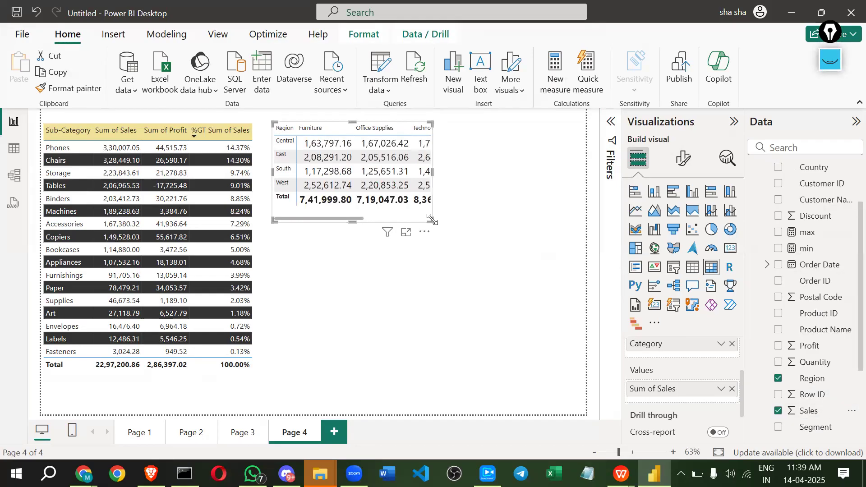
drag(428, 220, 580, 251)
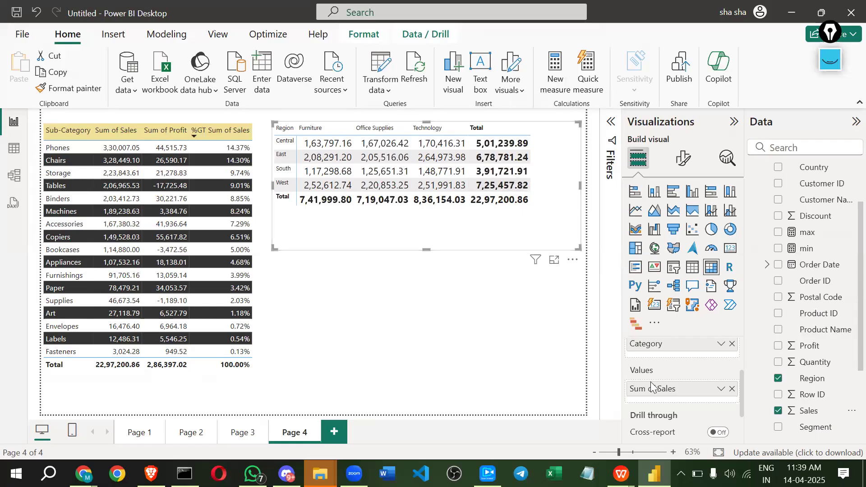
Turn off the matrix's column subtotals and row subtotals, shrink its frame to fit the remaining cells, and deselect it
scroll(664, 411, up, 2)
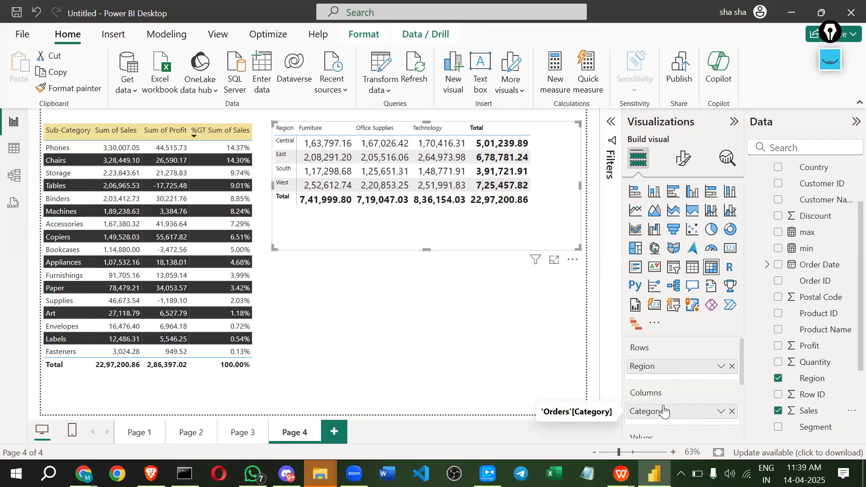
click(679, 161)
scroll(646, 356, down, 2)
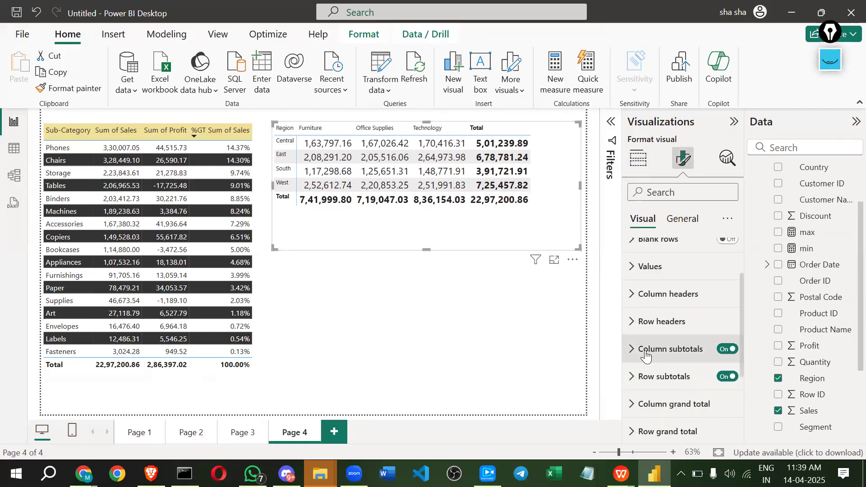
click(731, 350)
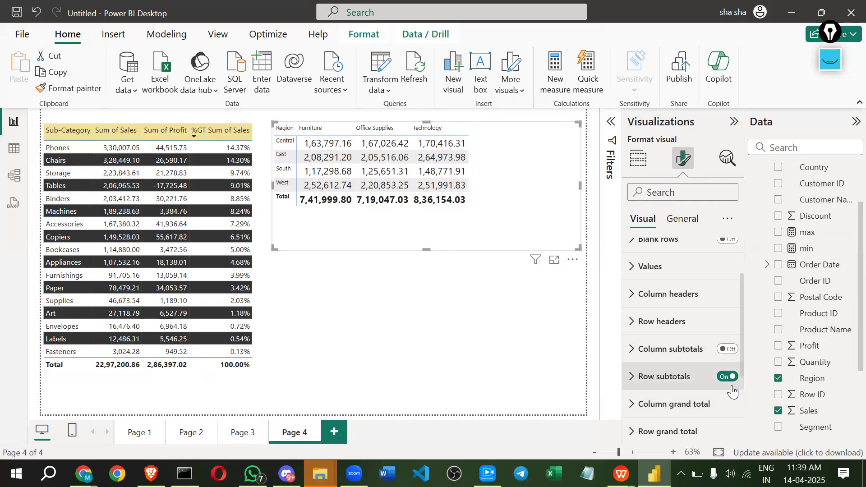
click(727, 377)
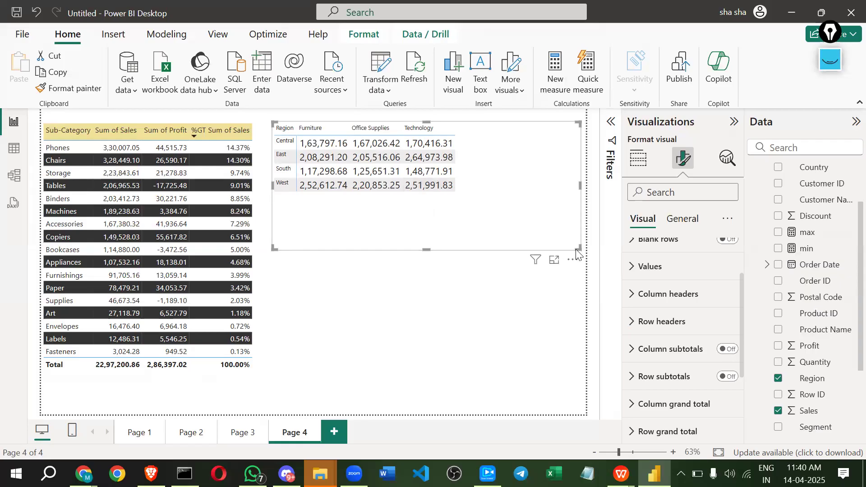
drag(580, 246, 463, 194)
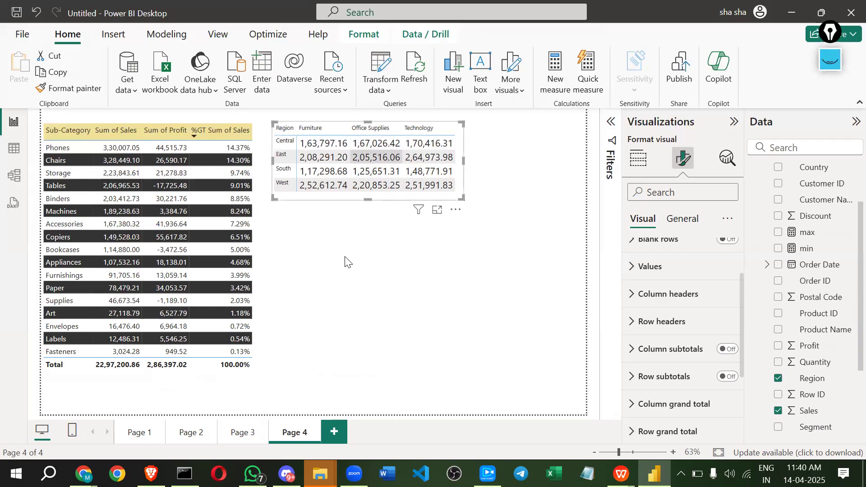
click(581, 165)
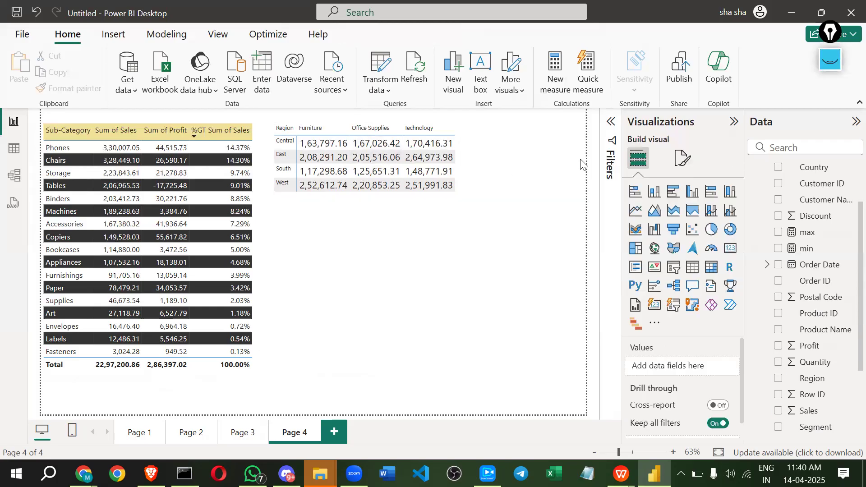
Look through the matrix's visual format sections from the column headers to Image size, and deselect the matrix
click(683, 158)
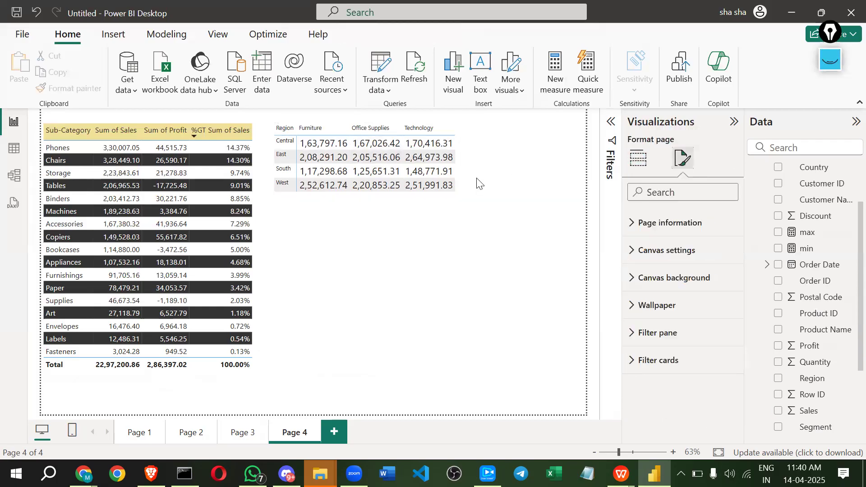
click(455, 130)
click(369, 162)
scroll(632, 338, down, 3)
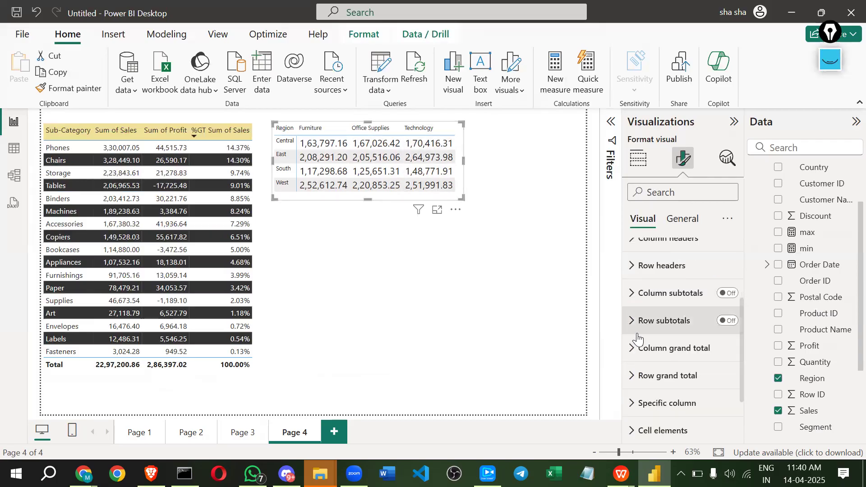
scroll(648, 411, down, 1)
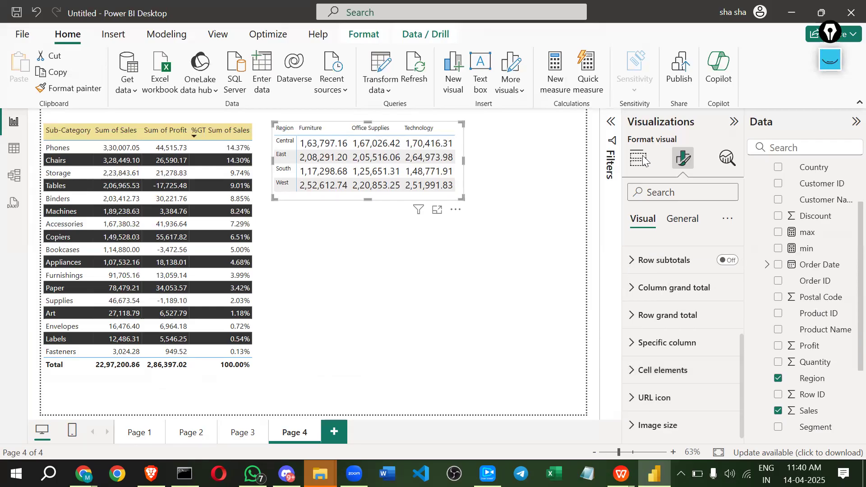
click(535, 303)
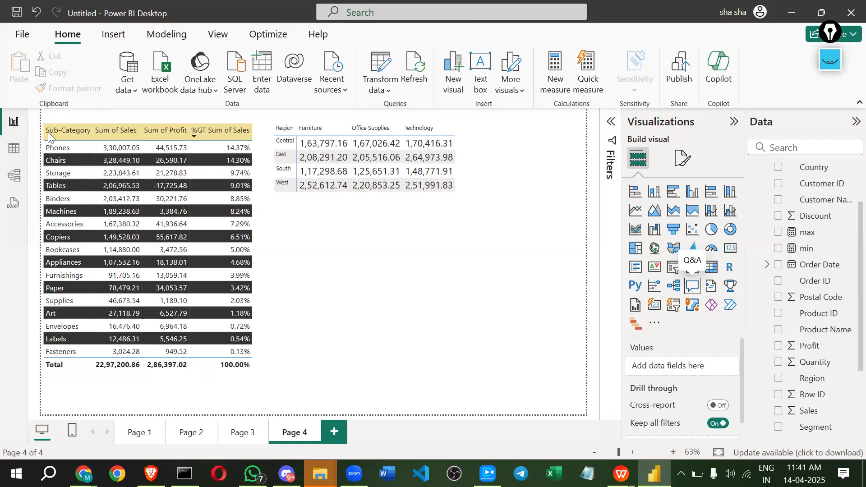
Mark the AI visuals group in the Insert ribbon with an ink outline and arrows at Key influencers, Decomposition tree and Narrative, and hide the ink
click(113, 35)
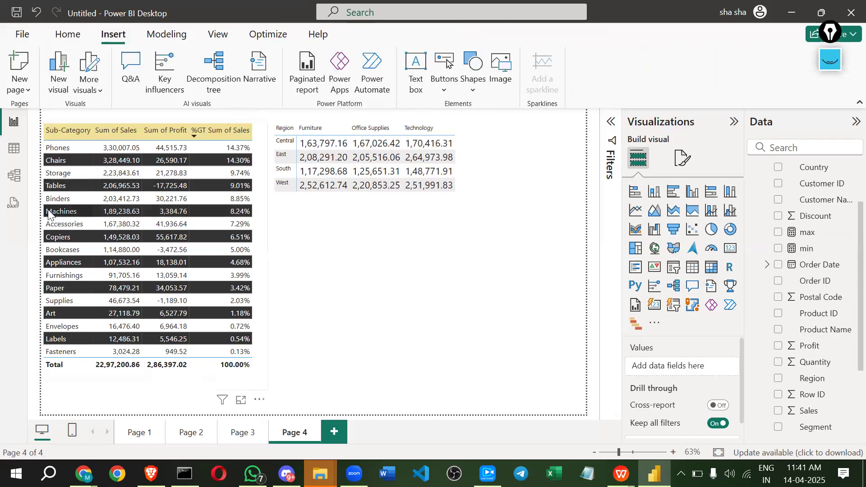
click(830, 59)
drag(113, 44, 112, 75)
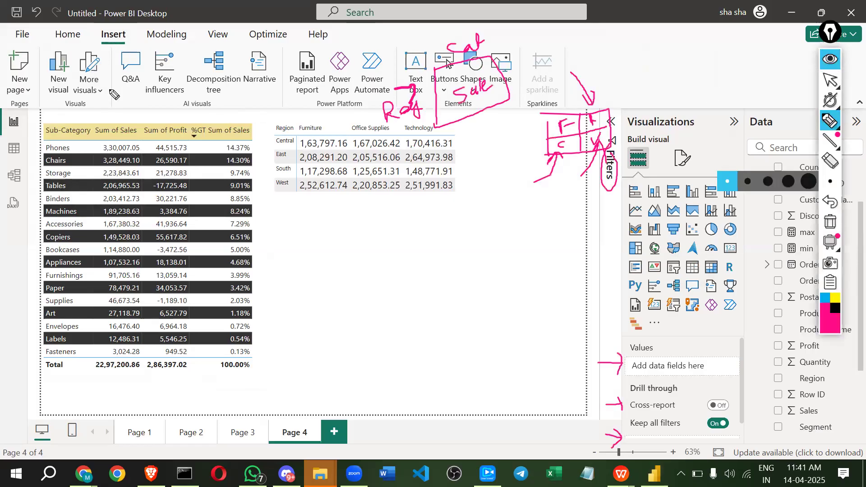
mouse_move(118, 104)
mouse_down()
mouse_move(292, 110)
mouse_move(269, 41)
mouse_move(136, 39)
mouse_up()
drag(145, 113, 149, 114)
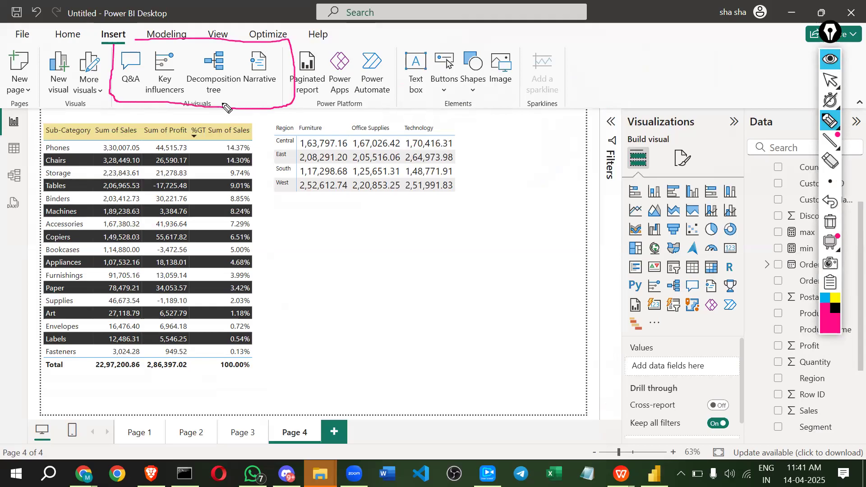
drag(233, 116, 222, 96)
mouse_move(222, 106)
mouse_down()
mouse_move(256, 87)
mouse_move(265, 99)
mouse_up()
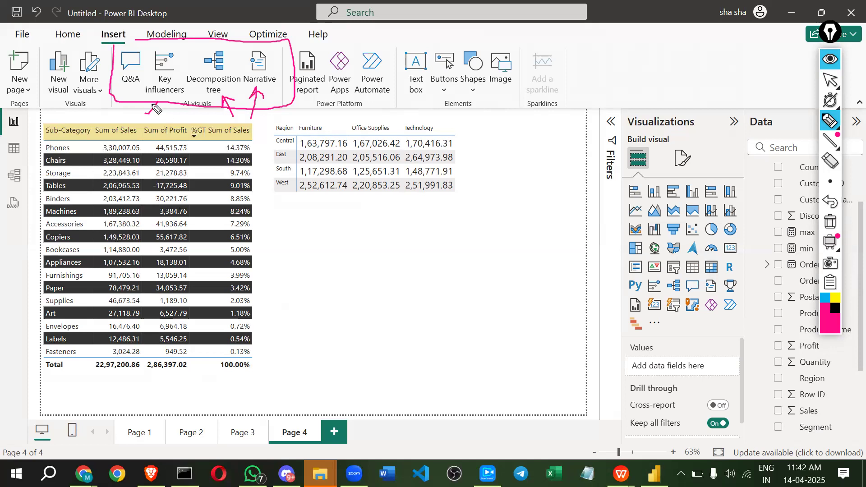
mouse_move(155, 107)
mouse_down()
mouse_move(160, 94)
mouse_move(161, 102)
mouse_up()
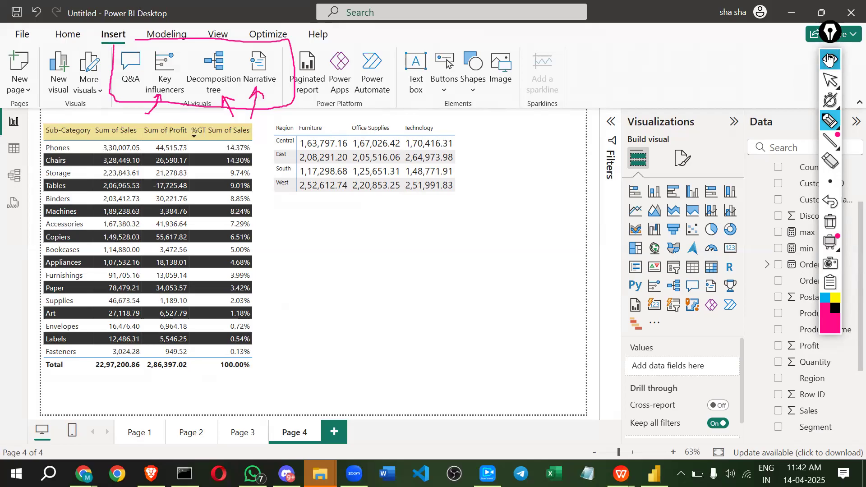
click(831, 68)
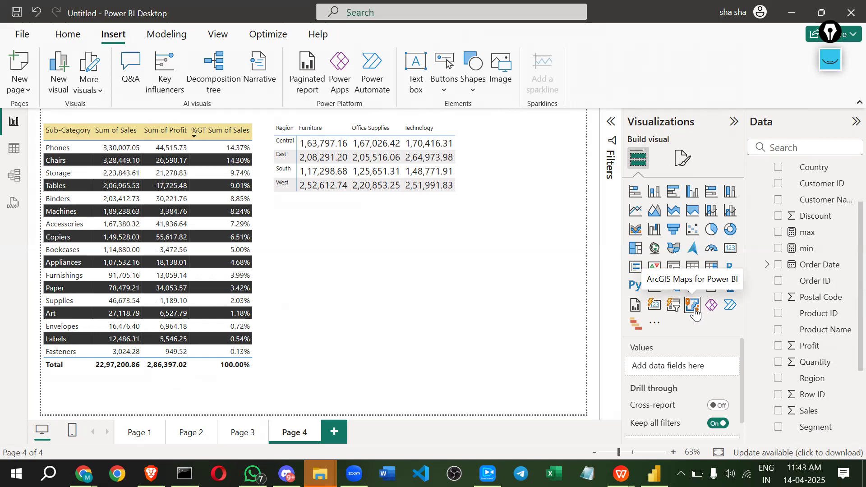
Switch to Chrome, search Google for "gis" in a new tab, and expand the AI Overview
key(alt+Tab)
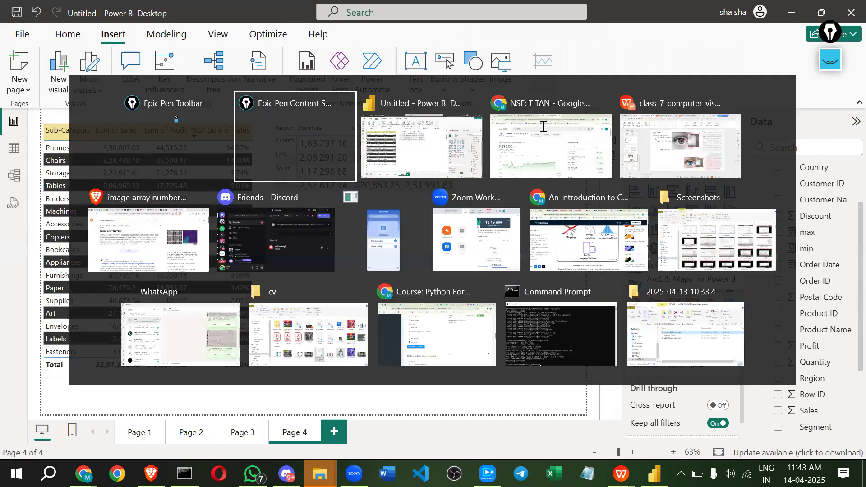
click(576, 126)
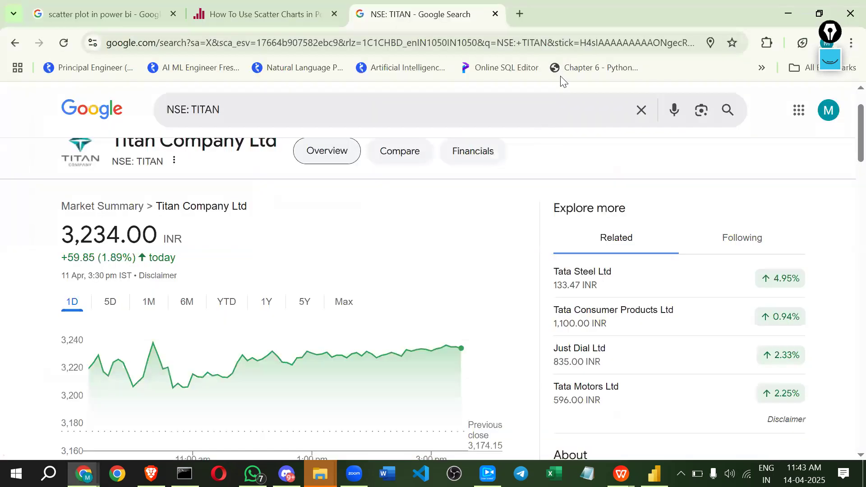
click(520, 15)
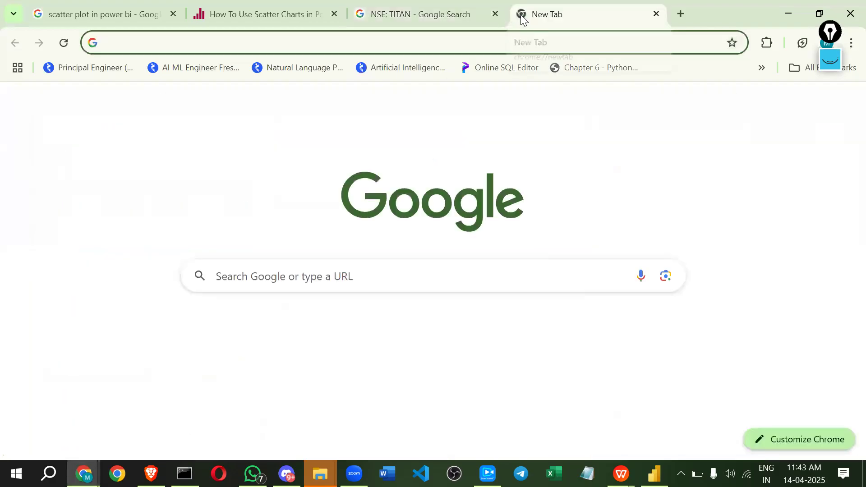
text(gis)
key(Return)
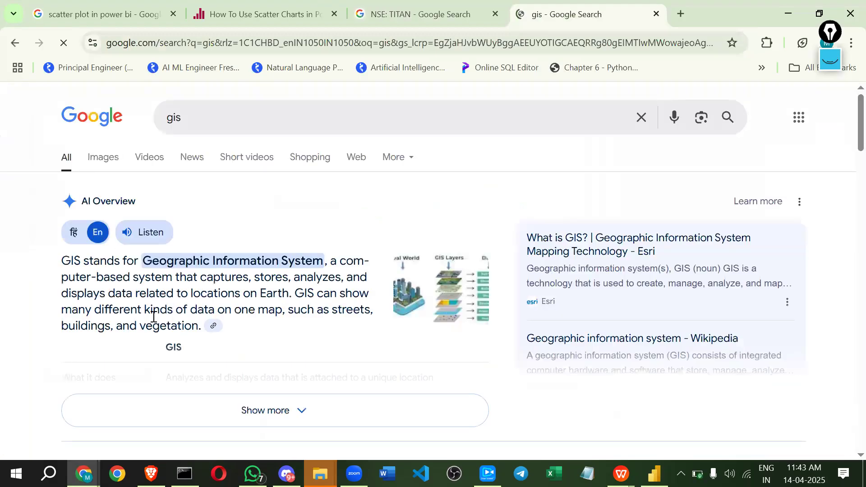
scroll(279, 324, down, 1)
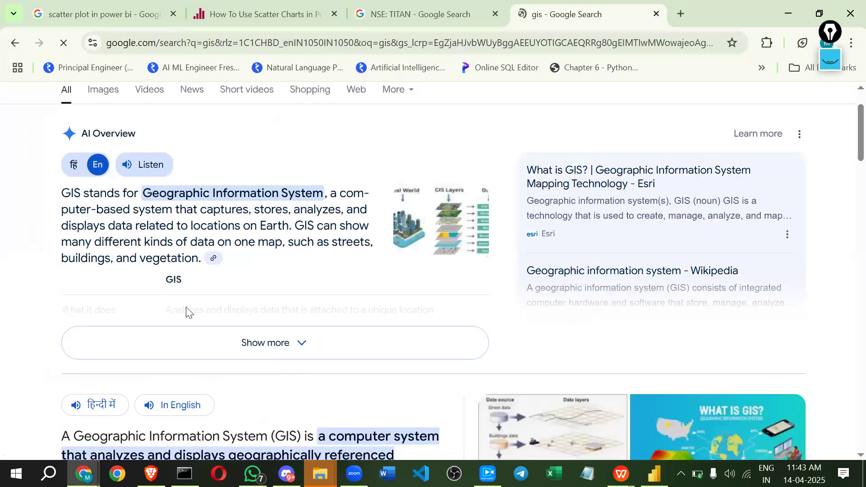
click(170, 304)
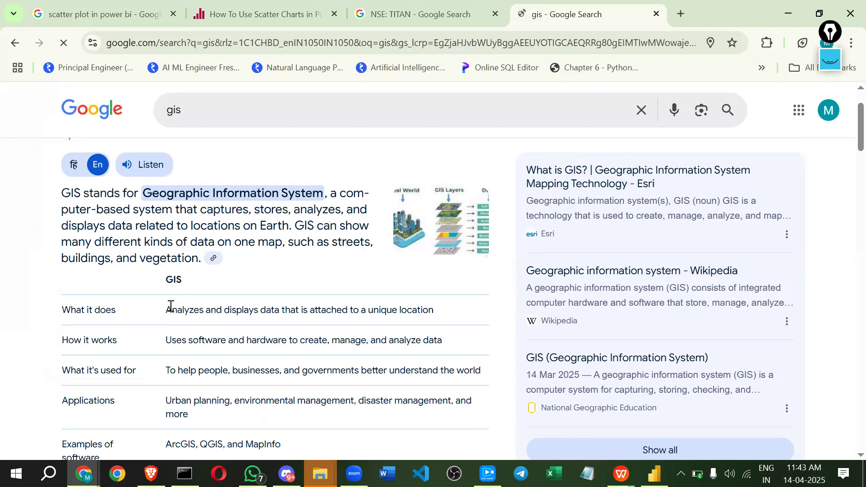
Read the AI Overview's GIS definition, applications, software examples and uses, and check the featured snippet below it
drag(60, 198, 117, 194)
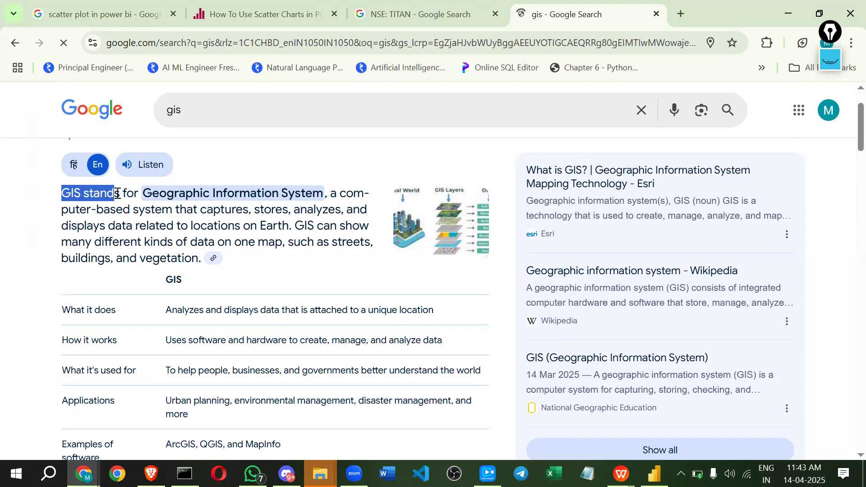
scroll(369, 270, down, 1)
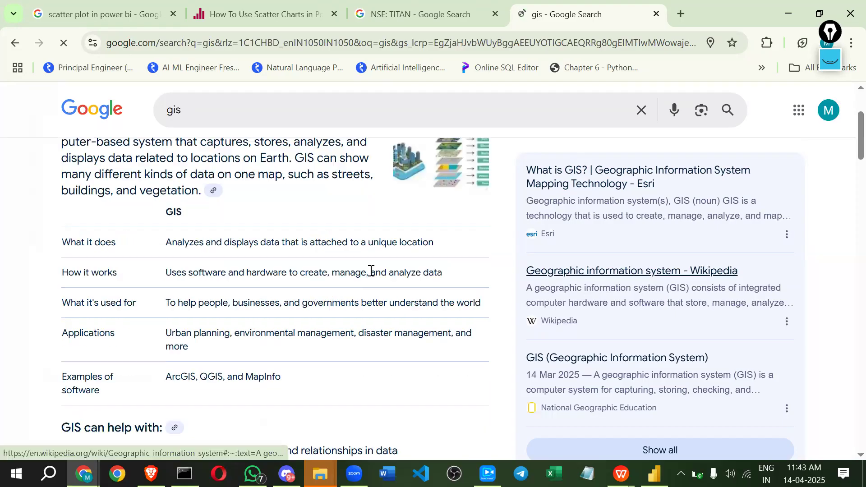
scroll(215, 265, down, 4)
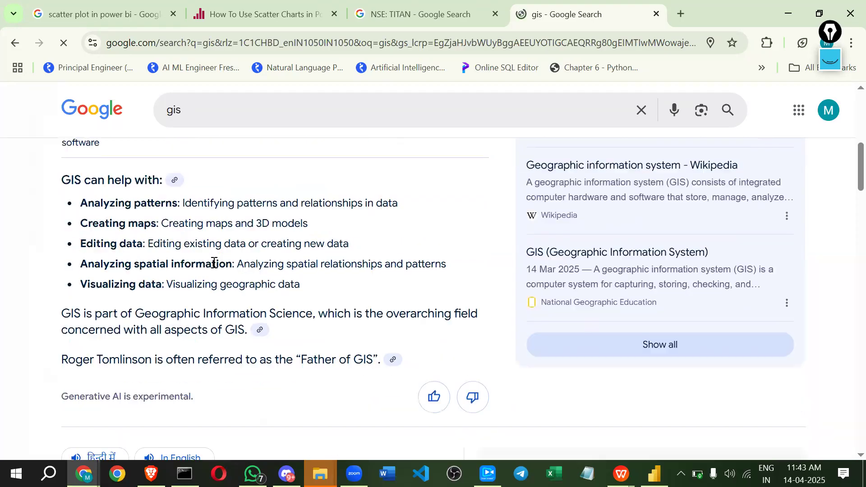
scroll(214, 265, down, 1)
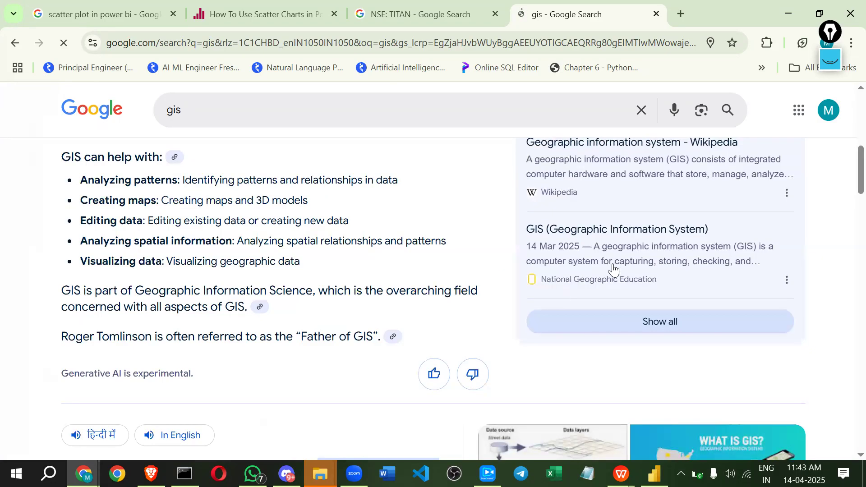
scroll(609, 273, down, 4)
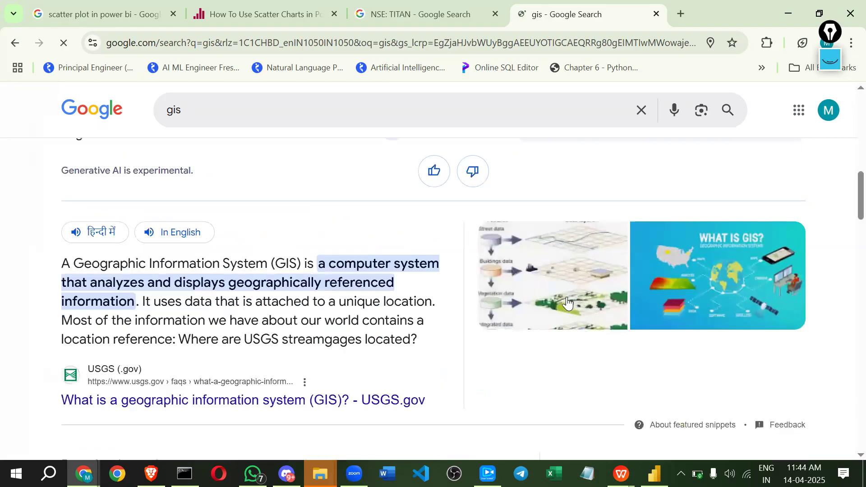
scroll(118, 212, up, 4)
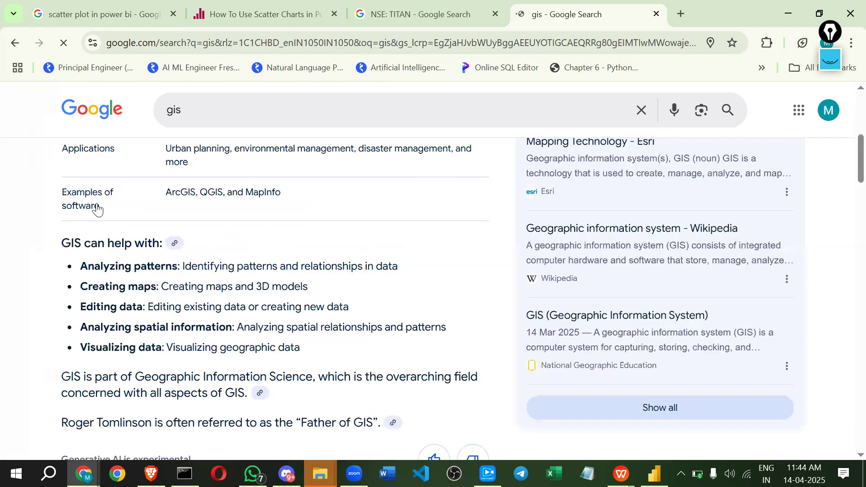
scroll(98, 206, up, 5)
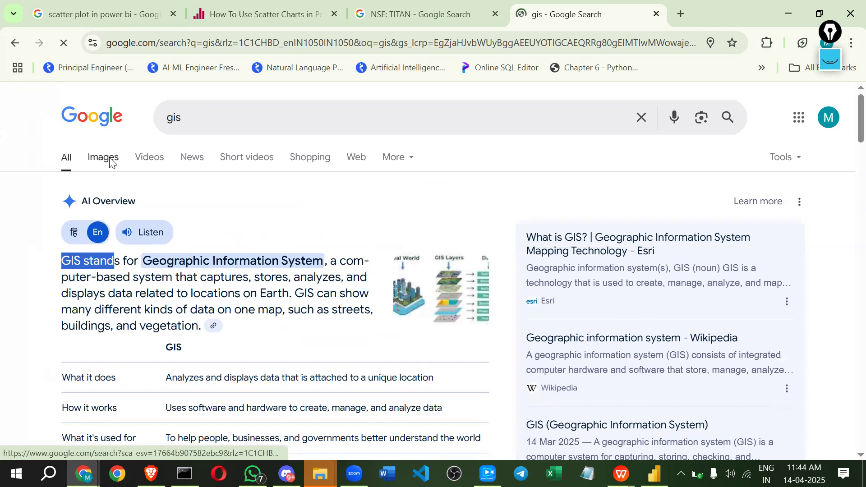
Browse the image results for gis and preview the JKR, Caliper Corporation and Dorsch Global GIS diagrams
scroll(432, 358, down, 3)
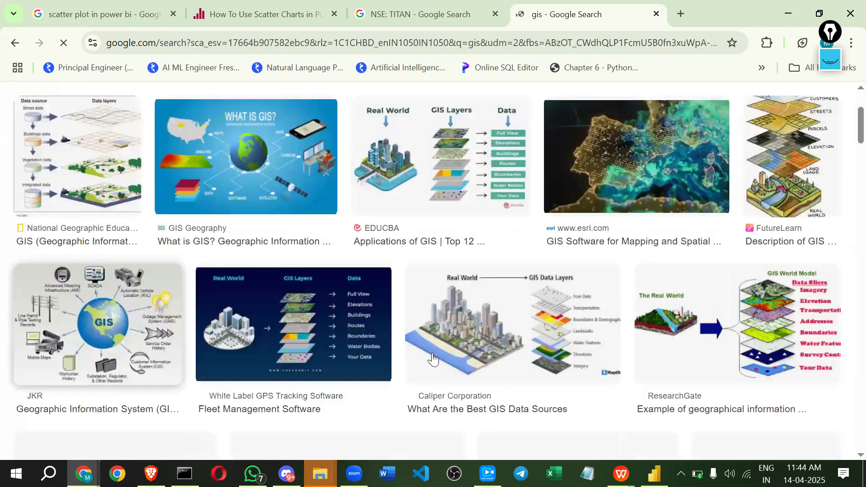
scroll(680, 226, up, 2)
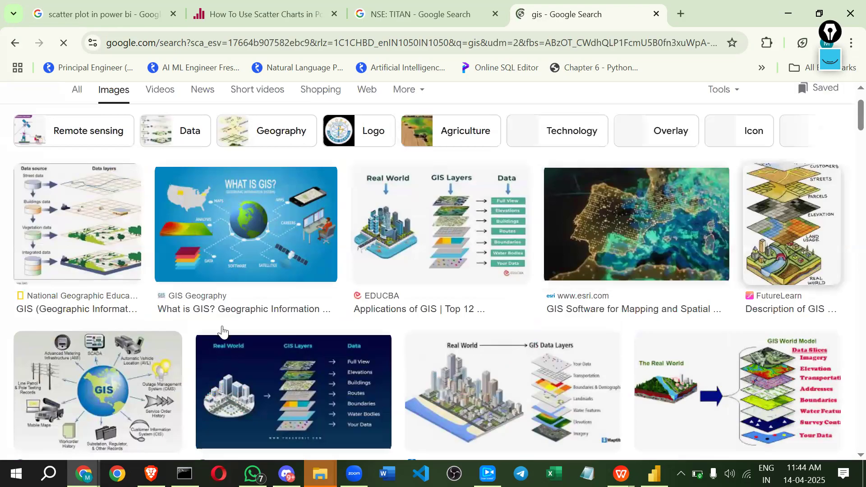
scroll(61, 322, down, 1)
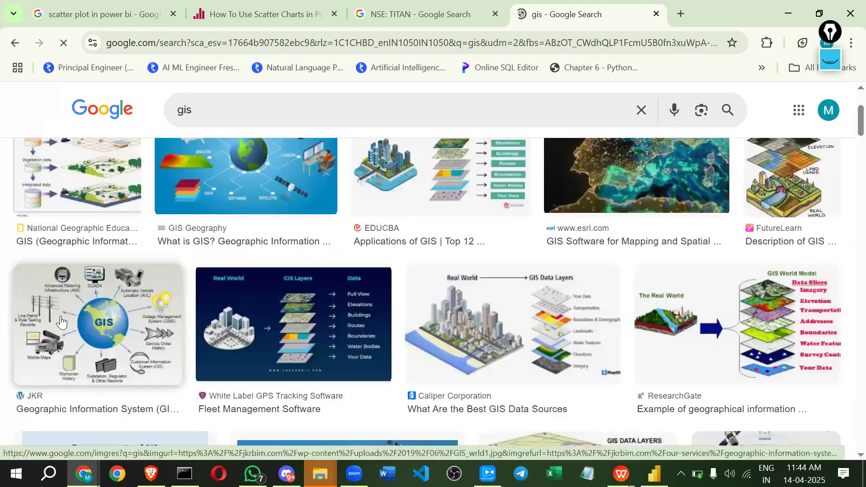
click(61, 322)
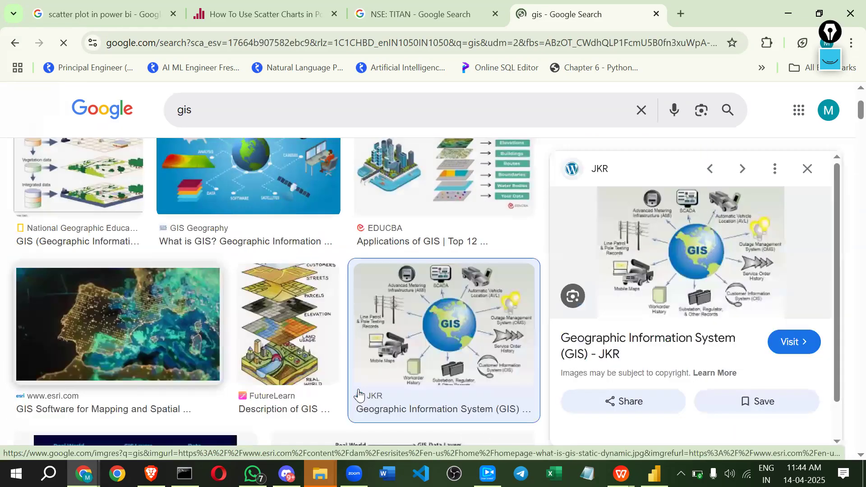
scroll(412, 337, down, 4)
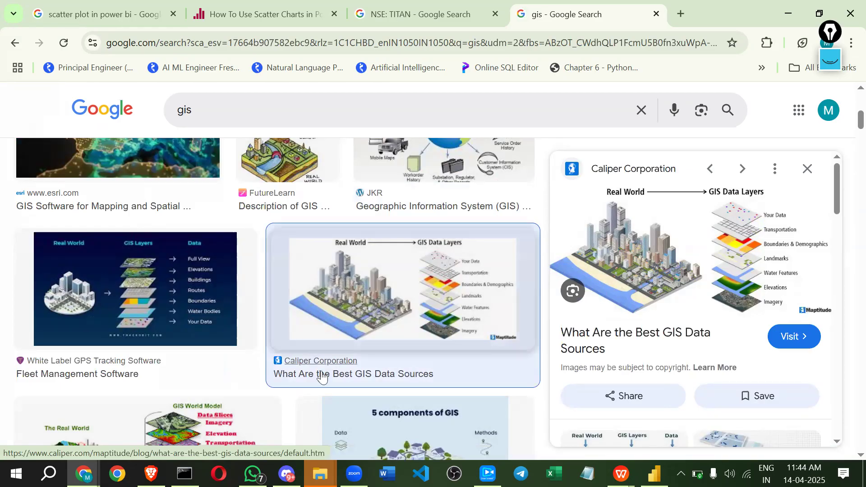
scroll(322, 377, down, 3)
scroll(240, 366, down, 2)
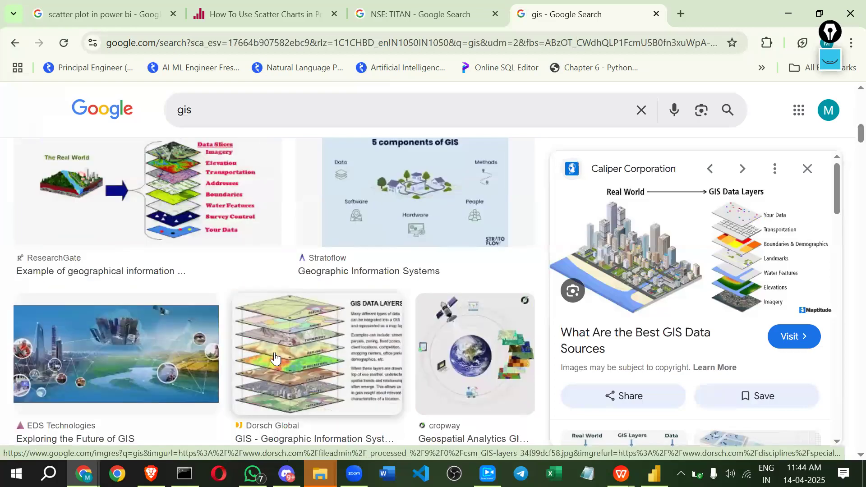
click(275, 358)
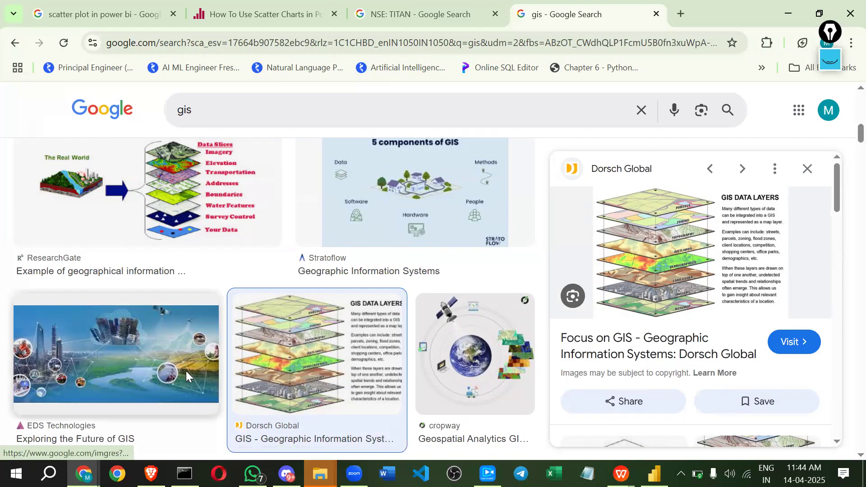
Browse further GIS images, previewing the EEC Environmental aerial map and its related GSSC "Mapping & GIS - Navipedia" image
scroll(187, 377, down, 10)
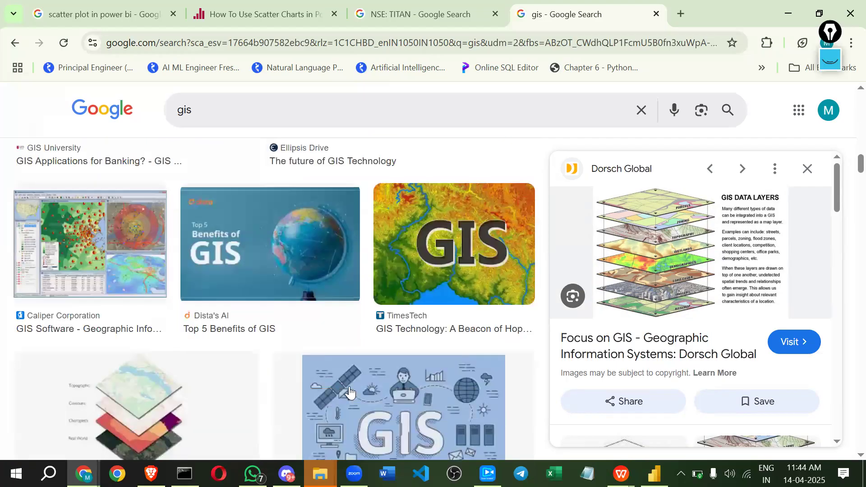
scroll(349, 392, down, 4)
scroll(429, 406, up, 3)
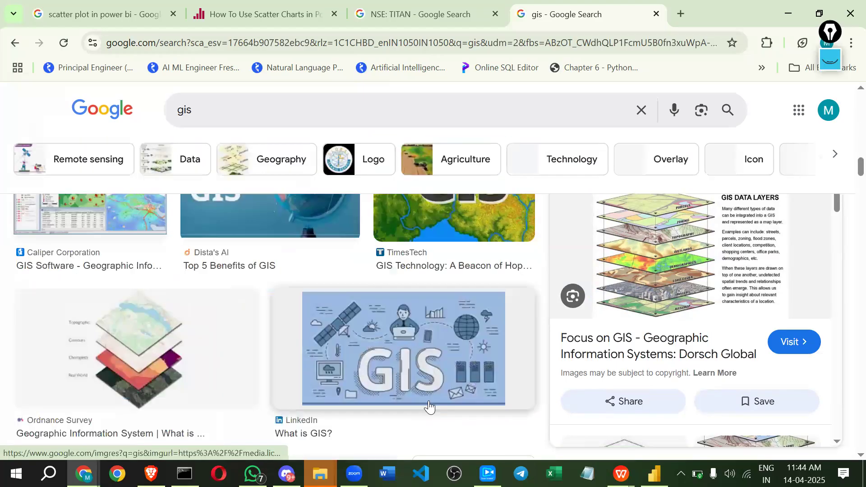
scroll(429, 406, down, 5)
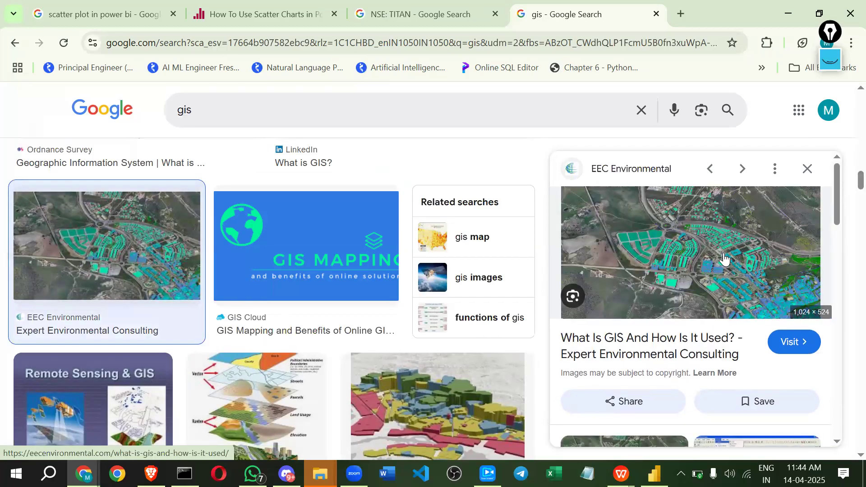
scroll(673, 262, down, 2)
scroll(769, 353, down, 2)
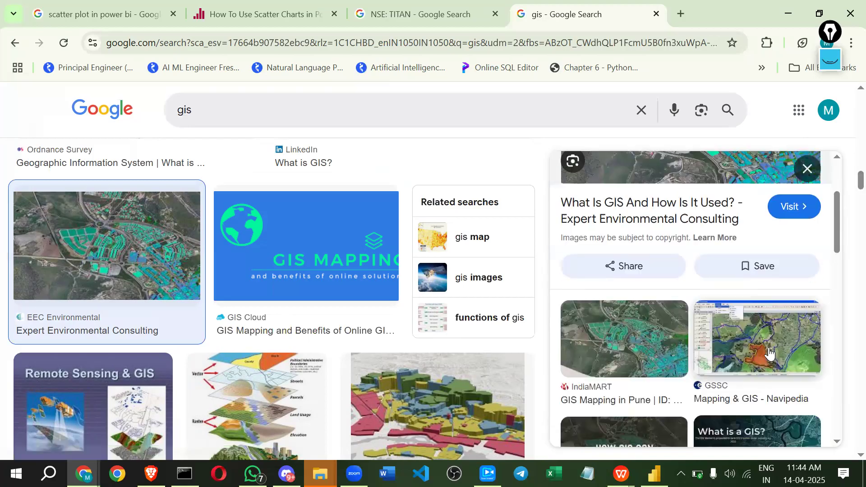
click(769, 353)
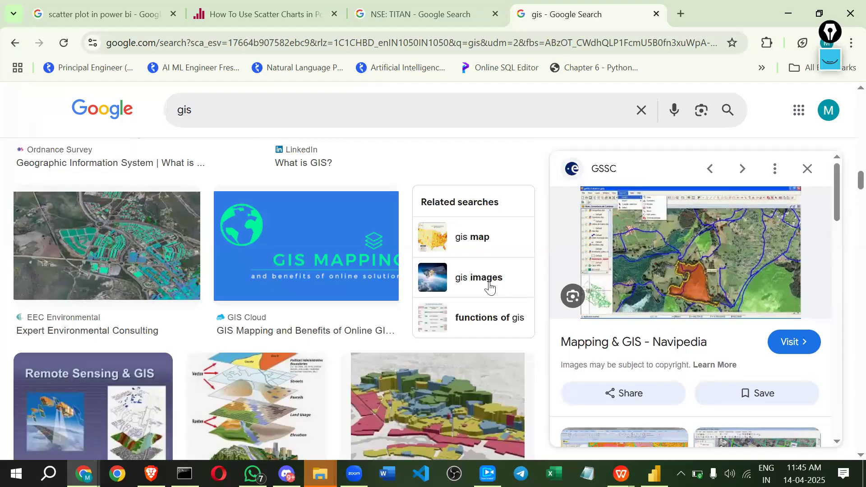
Browse the related GIS images listed beneath the "Mapping & GIS - Navipedia" preview
scroll(654, 276, down, 1)
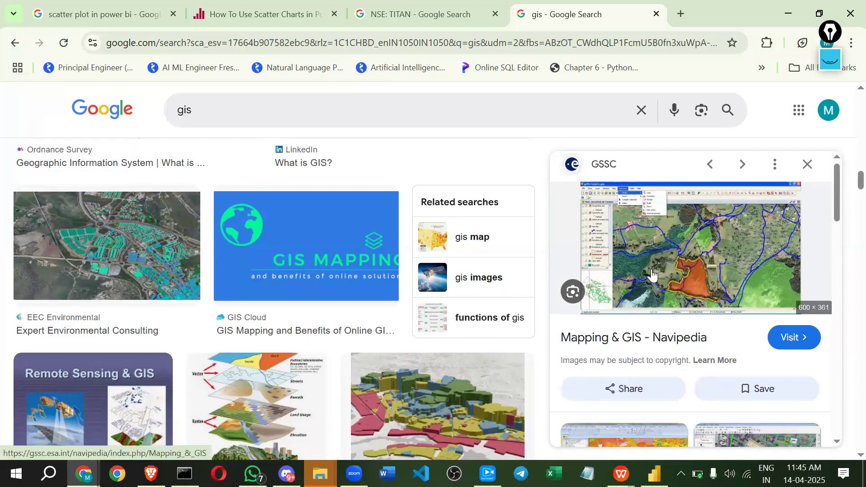
scroll(653, 274, down, 6)
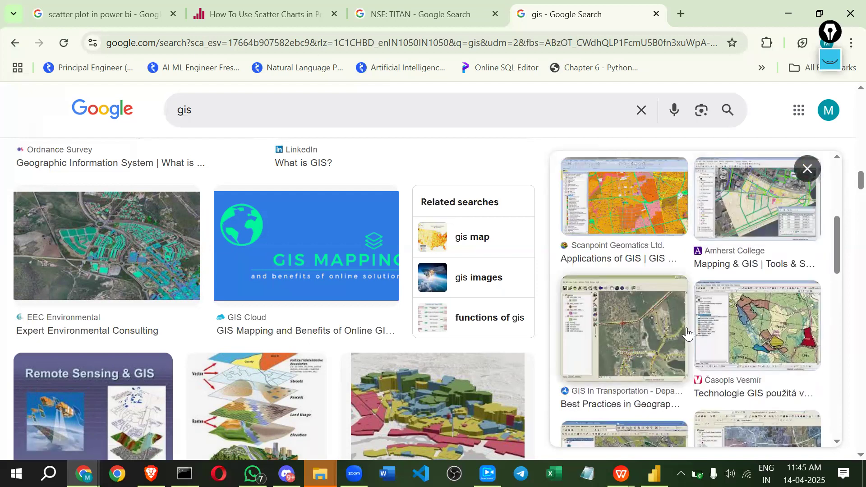
scroll(696, 350, down, 4)
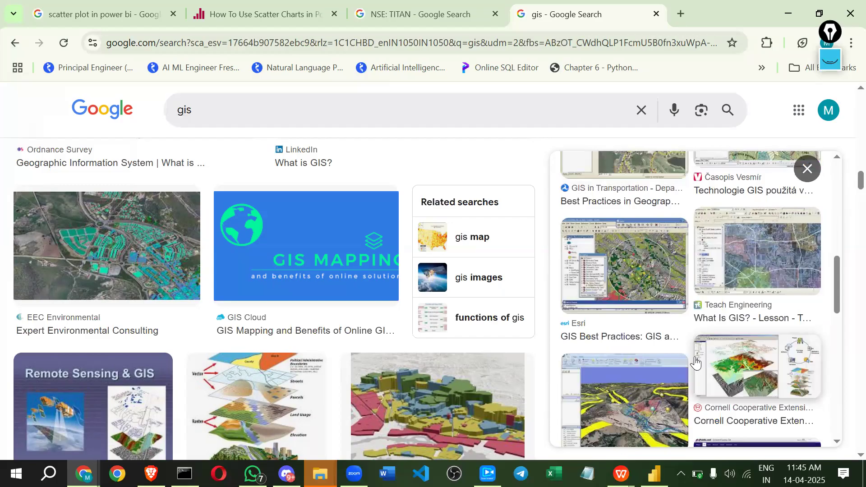
scroll(654, 375, down, 2)
scroll(653, 370, down, 1)
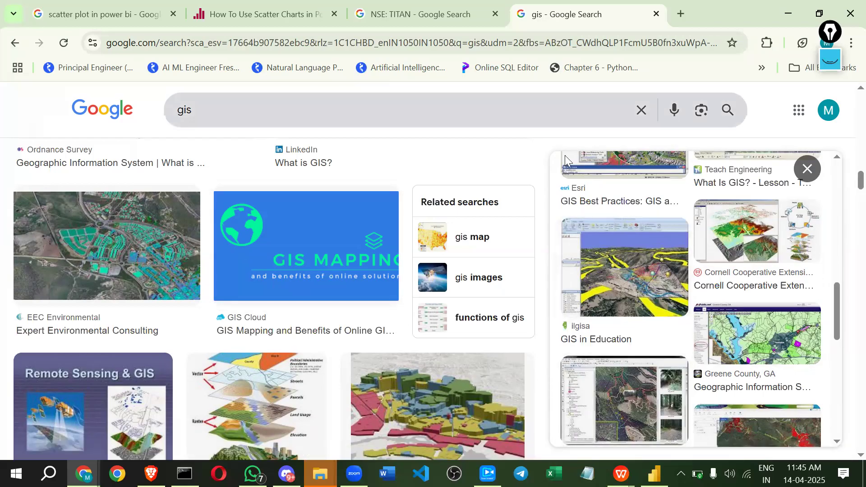
Switch back to Power BI Desktop, check the options for getting more visuals, and view the signed-in account details
key(alt+Tab)
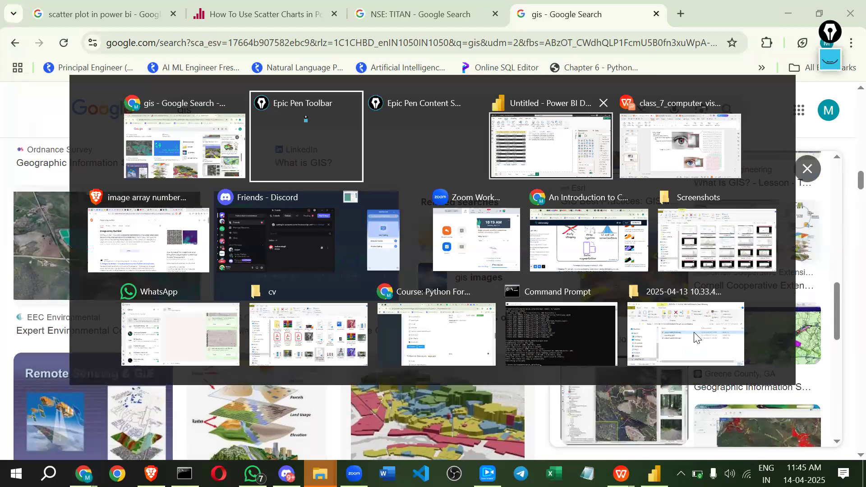
click(551, 146)
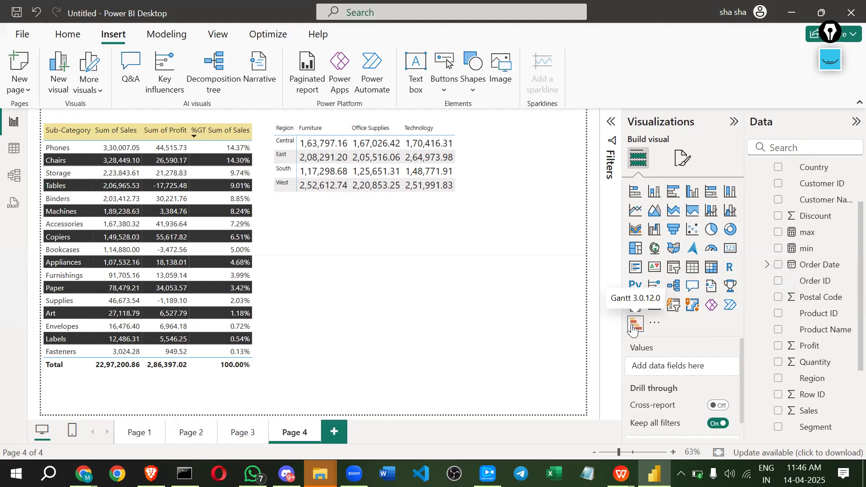
click(654, 325)
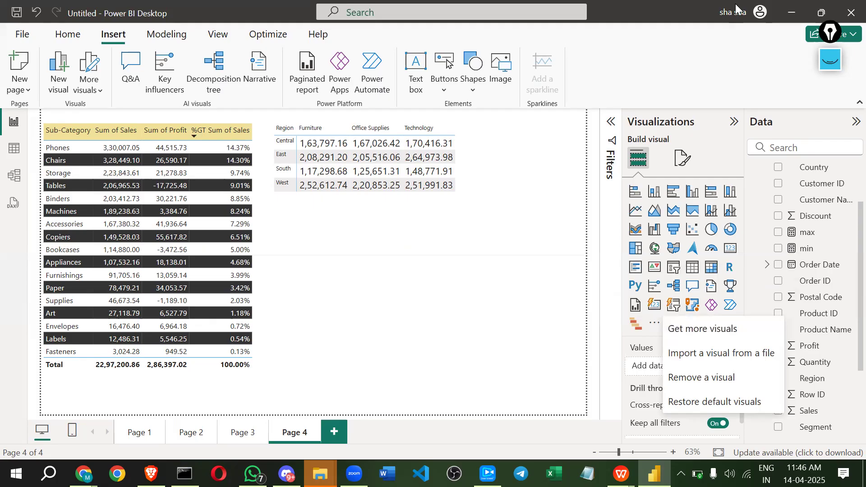
click(752, 55)
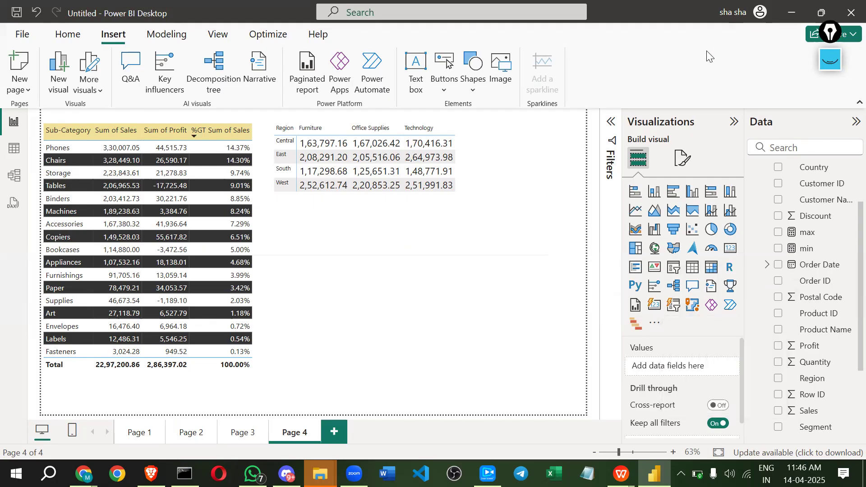
click(739, 16)
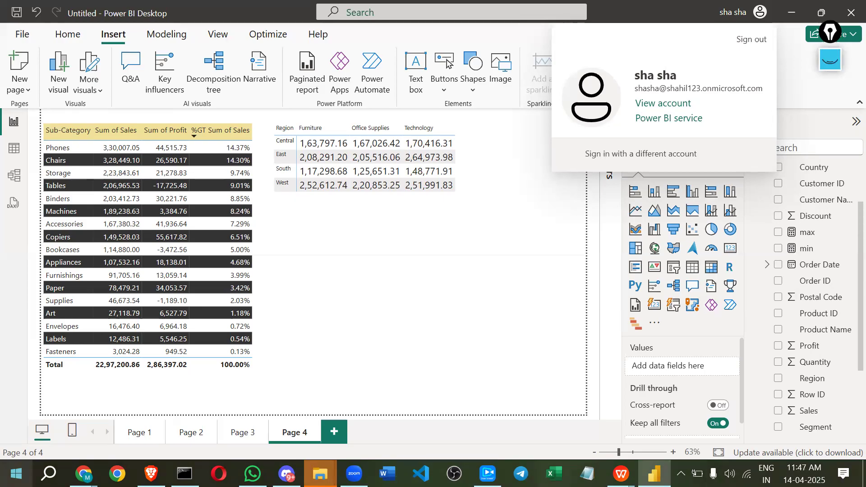
Switch to Chrome and search Google for "microsoft business basic" in a new tab
key(alt+Tab)
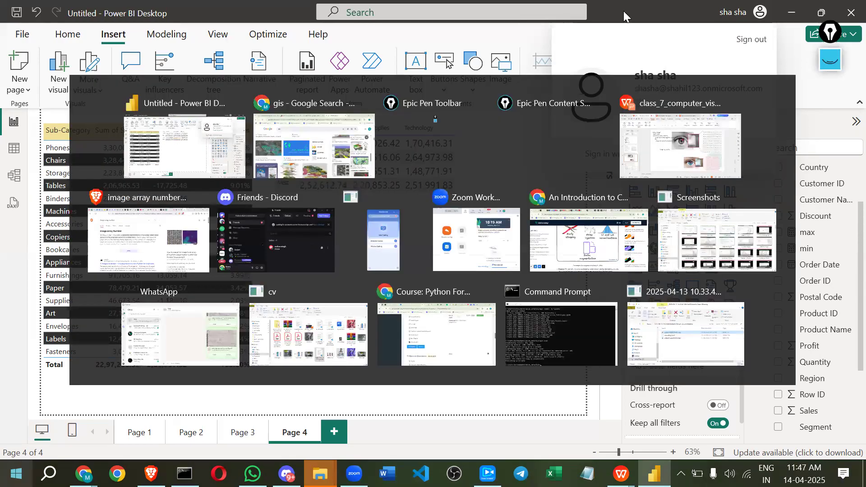
click(681, 13)
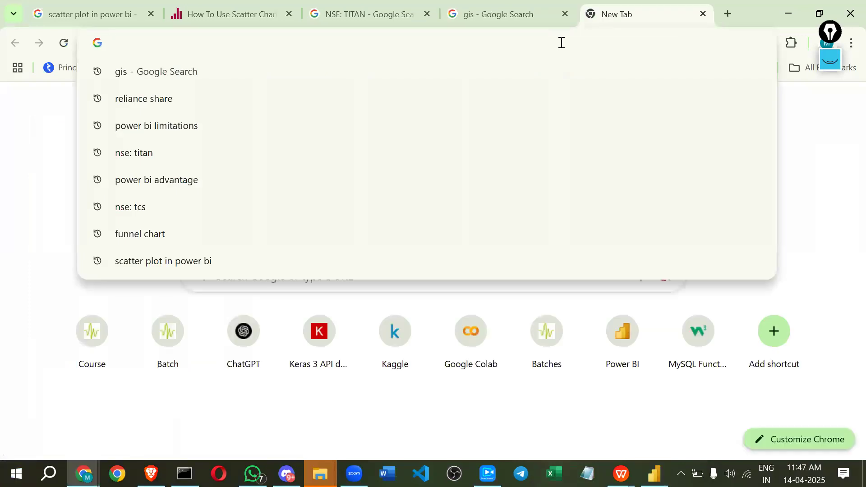
text(p)
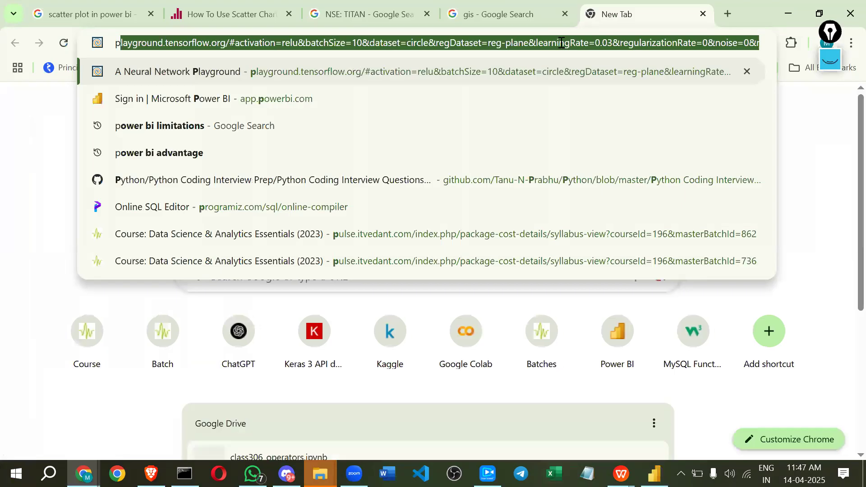
key(BackSpace)
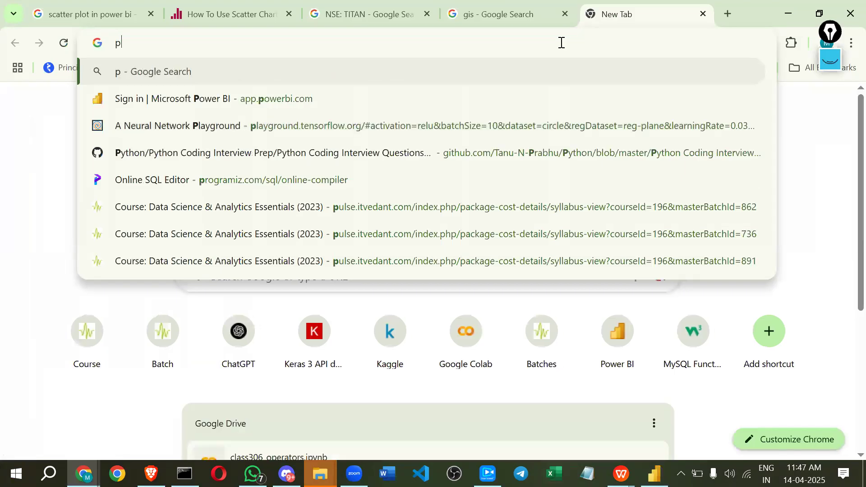
text(powe)
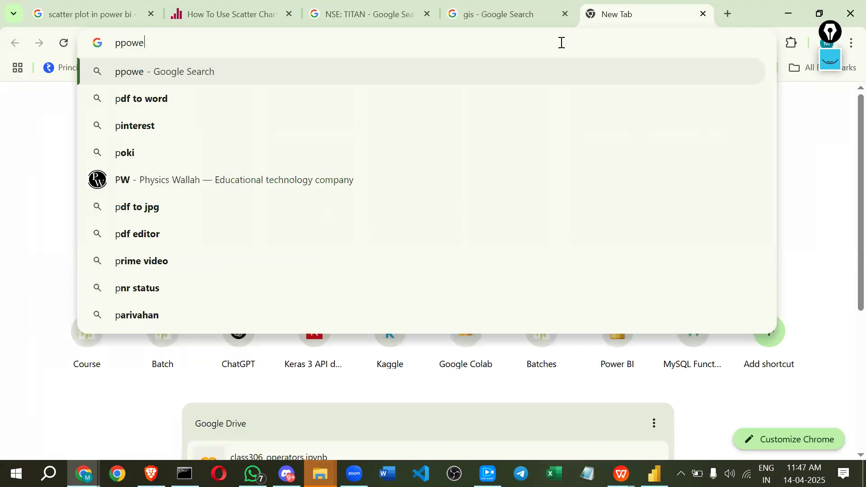
key(BackSpace)
key(BackSpace)
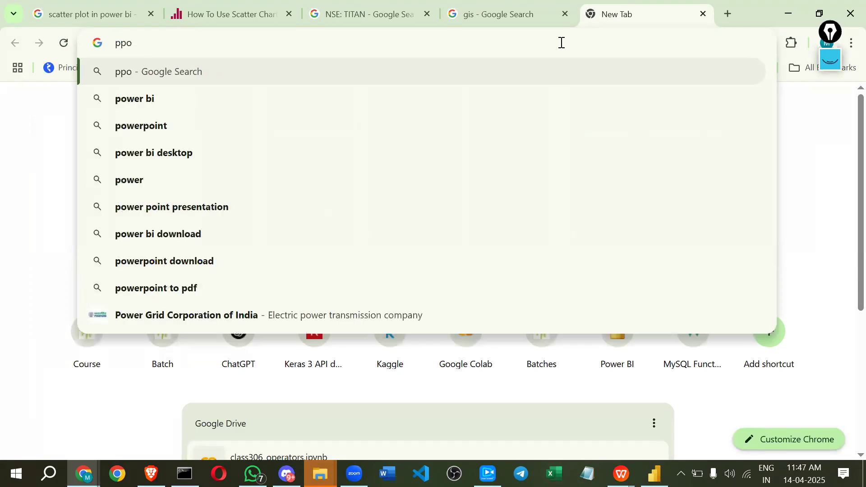
key(BackSpace)
key(BackSpace)
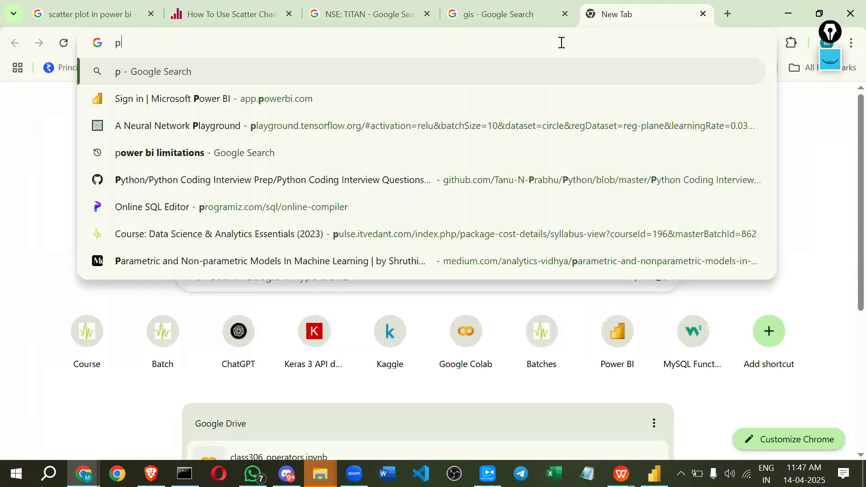
text(o)
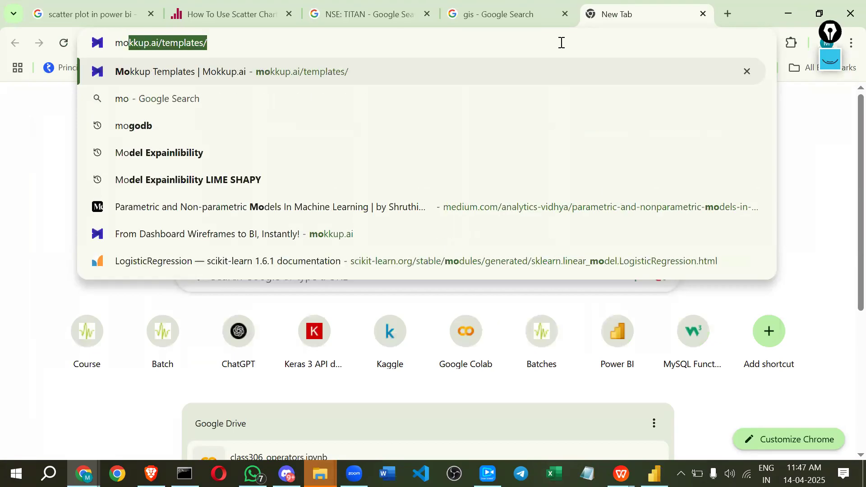
text(ic)
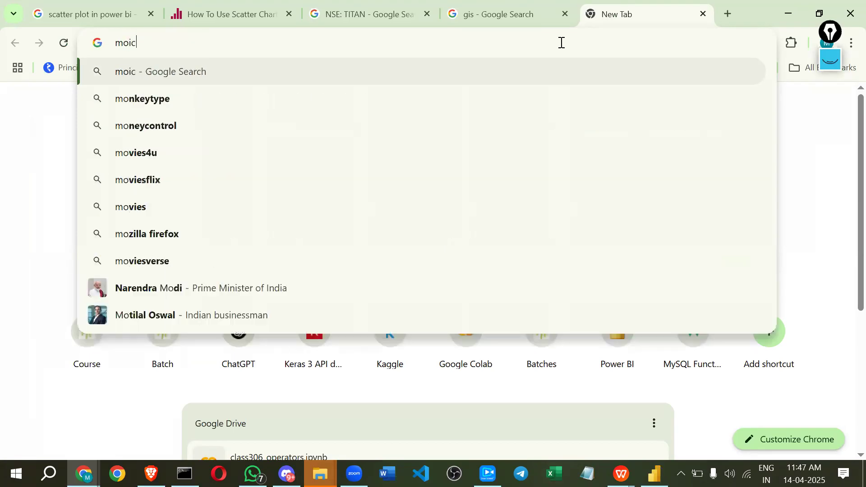
text(rof)
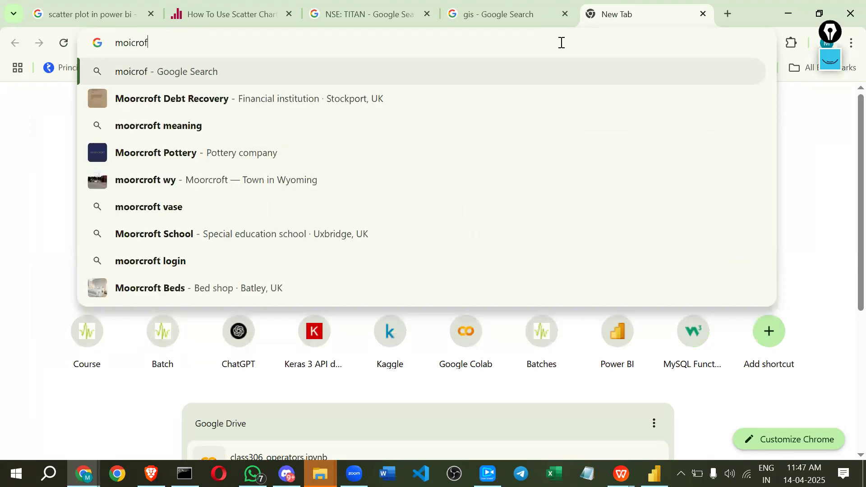
key(BackSpace)
text(so)
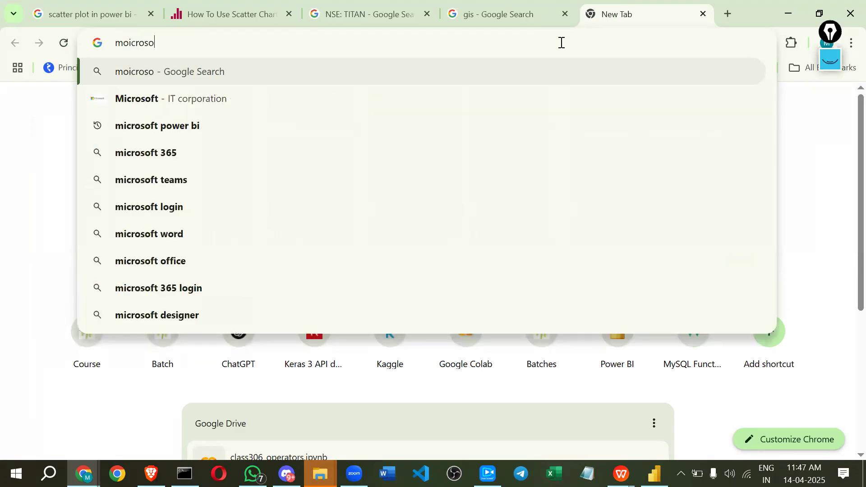
text(ft )
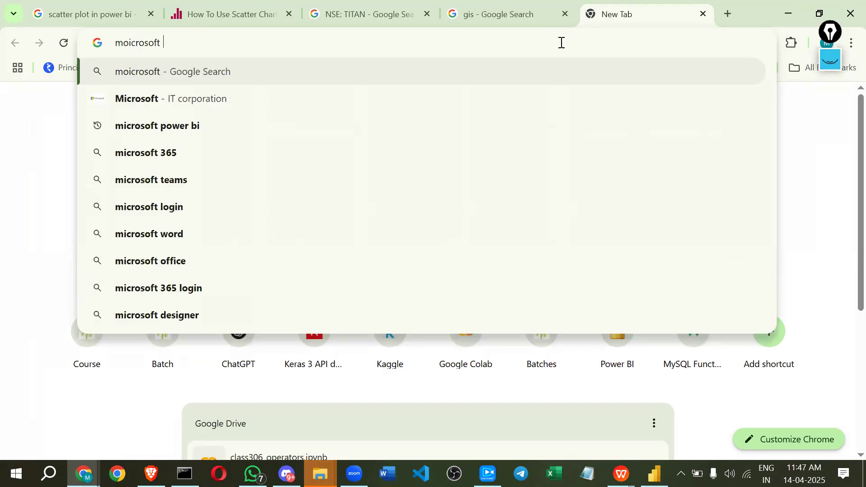
text(bus)
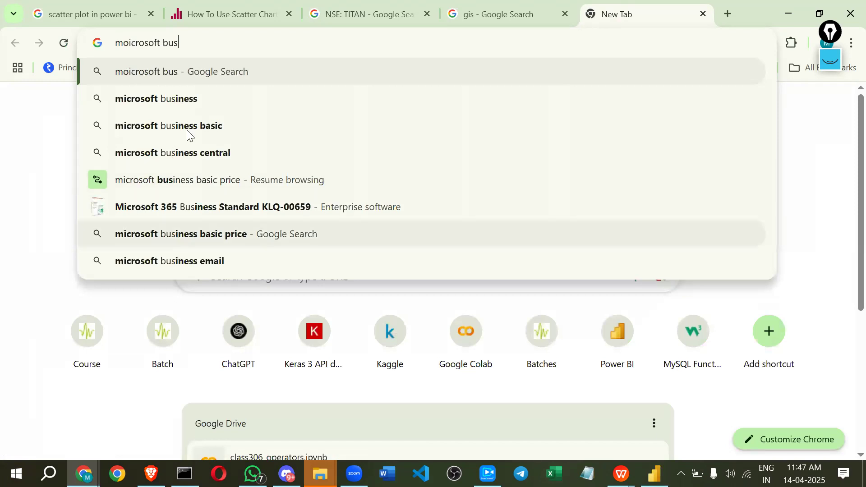
key(Down)
key(Down)
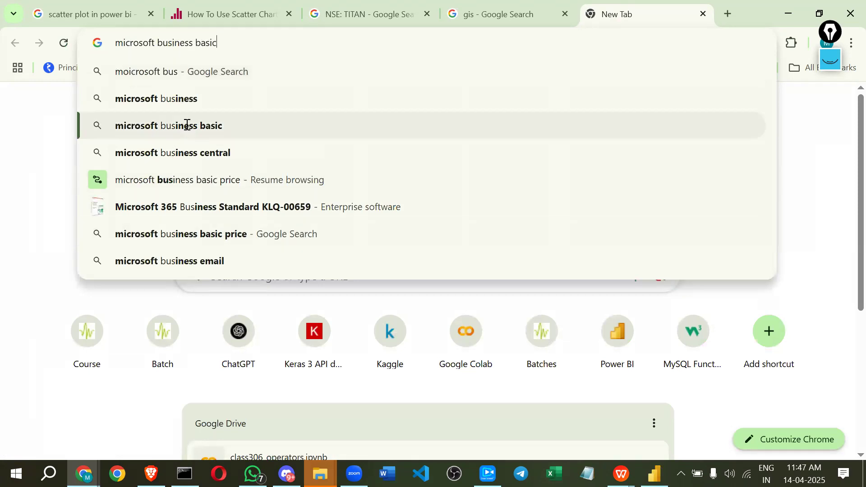
click(185, 125)
Open Microsoft's official Microsoft 365 Business Basic page from the results and review the plan's price and features
scroll(153, 303, down, 1)
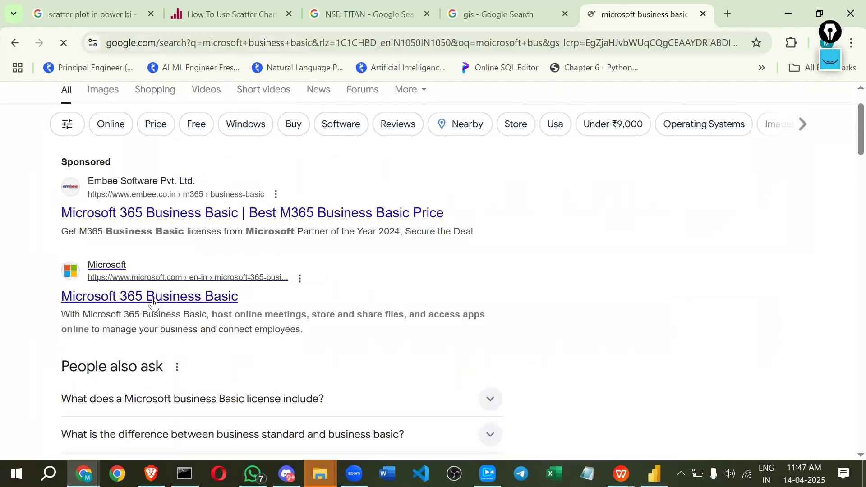
mouse_move(153, 303)
mouse_down()
mouse_move(174, 188)
mouse_move(168, 295)
mouse_up()
scroll(174, 294, down, 6)
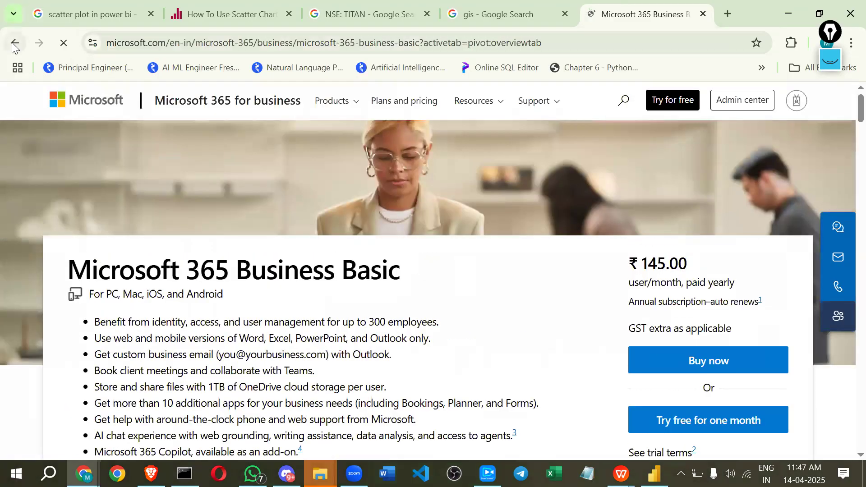
Return to the search results and search Google for "microsoft business comparison" instead
click(12, 42)
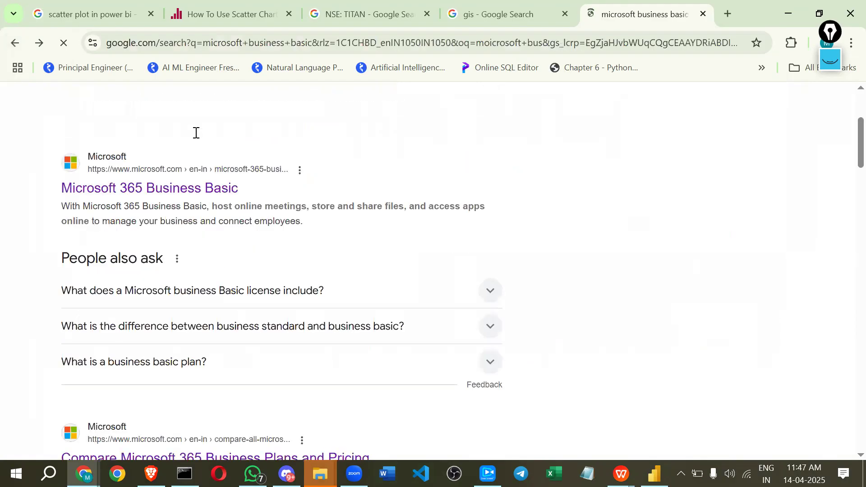
scroll(264, 118, up, 3)
double_click(268, 118)
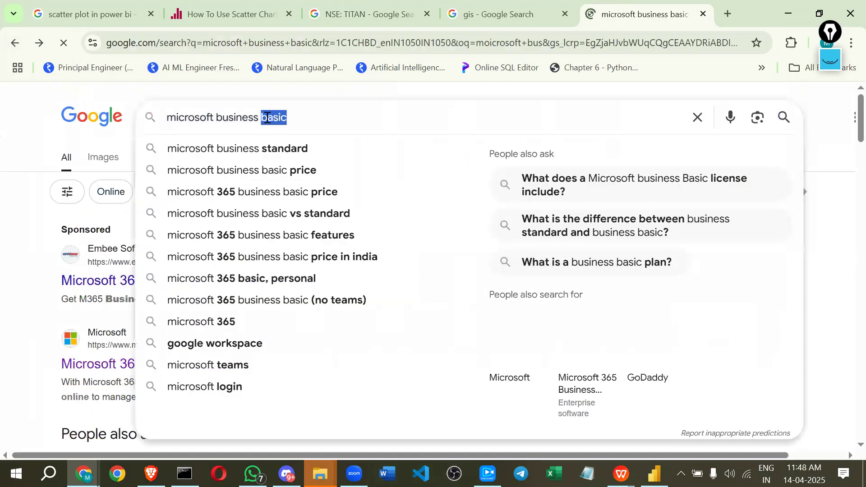
key(BackSpace)
text(co)
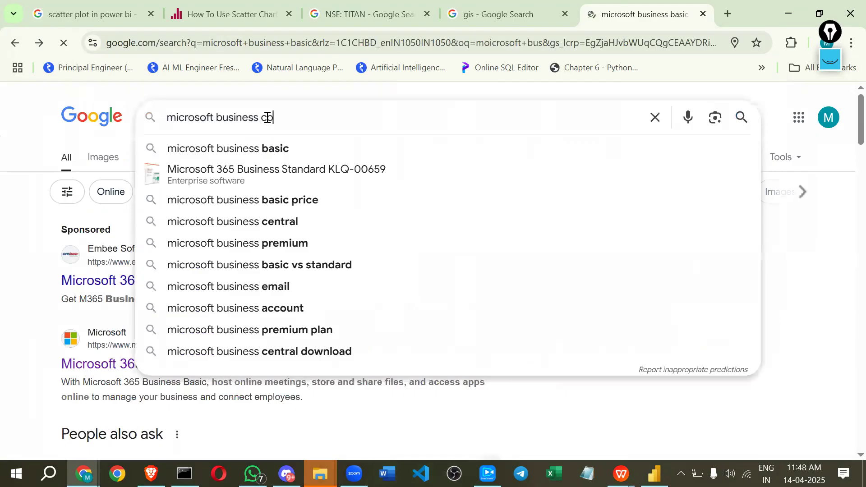
text(m)
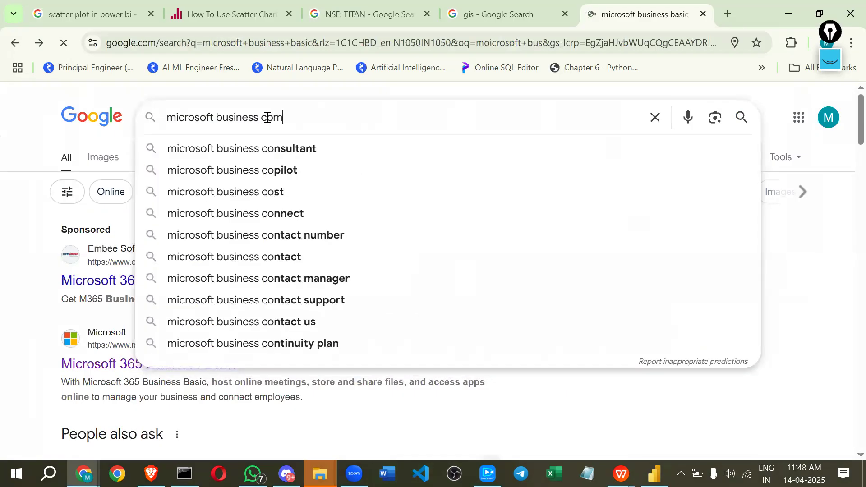
text(pa)
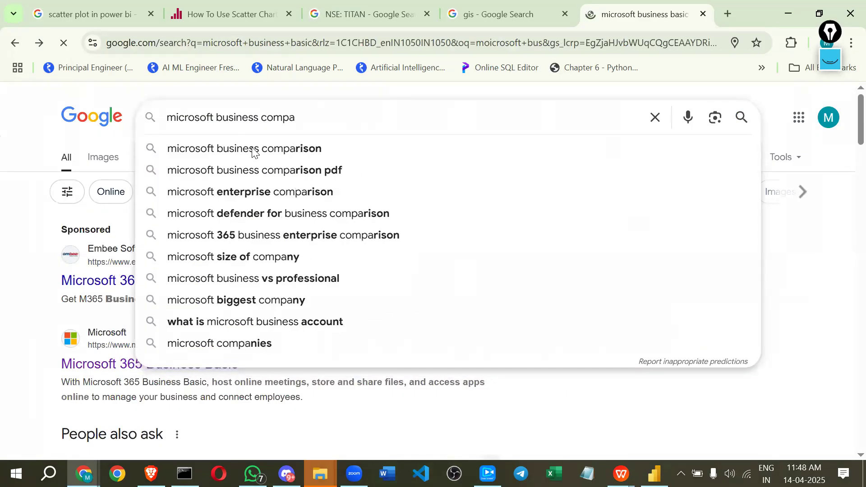
click(253, 150)
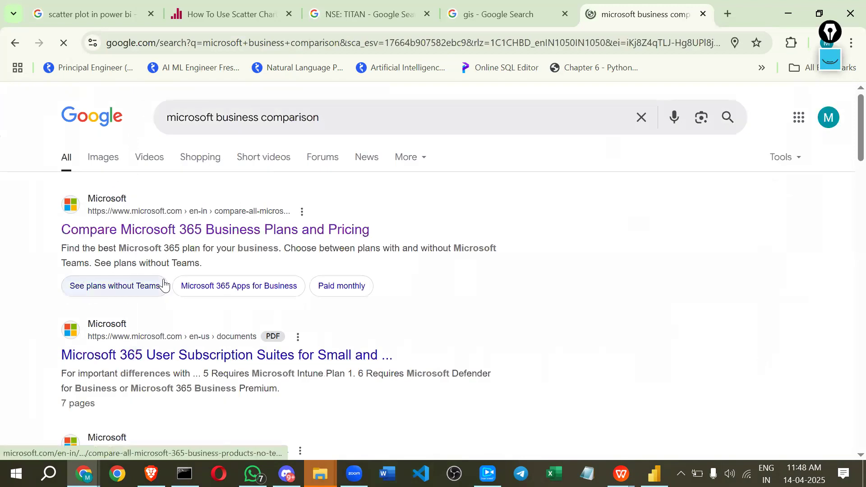
Open the "Compare Microsoft 365 Business Plans and Pricing" page and examine the annually paid business plans and their prices
click(174, 234)
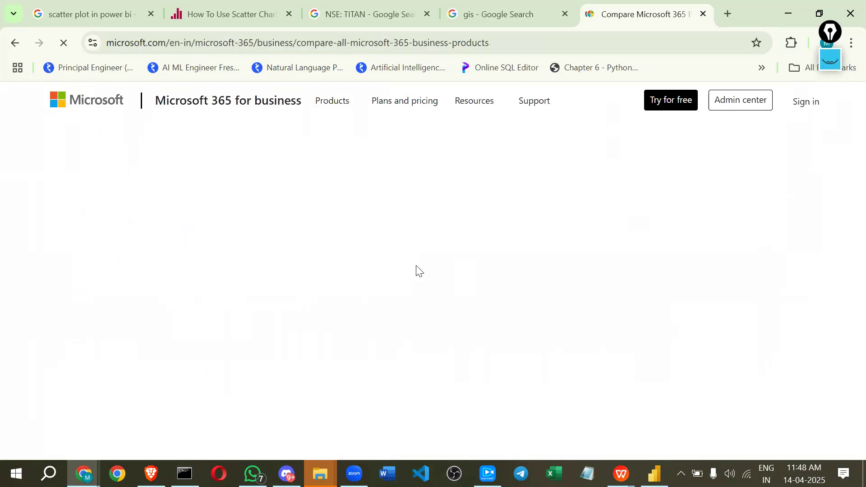
scroll(435, 236, down, 5)
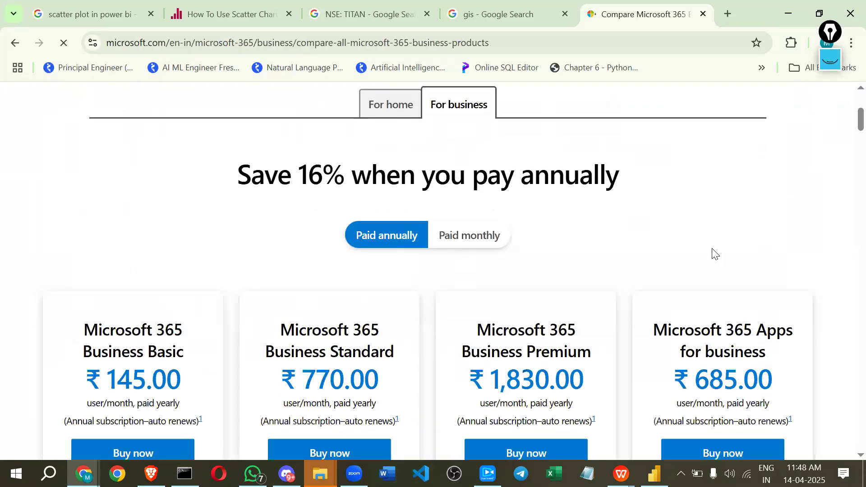
scroll(714, 254, up, 5)
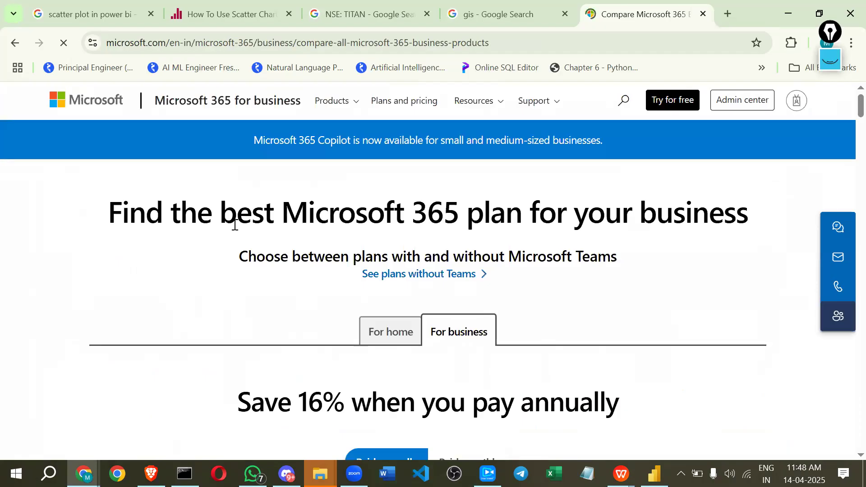
drag(275, 216, 521, 217)
scroll(265, 257, down, 3)
scroll(247, 267, down, 6)
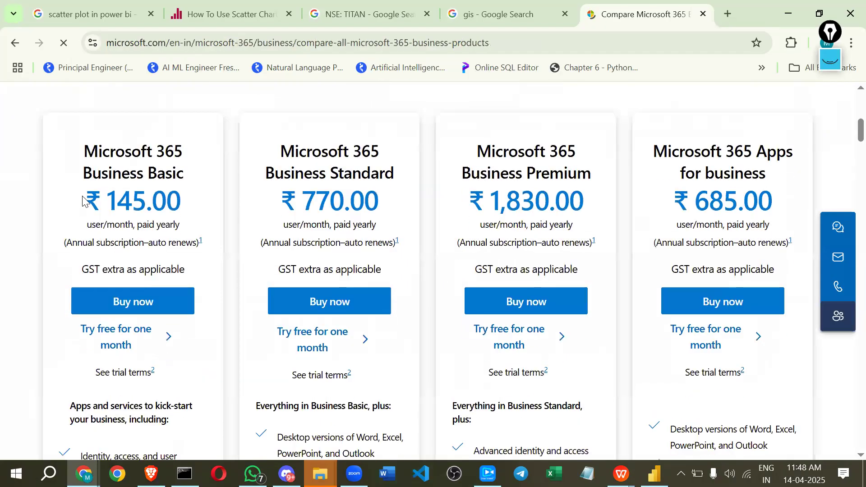
Open the one-month free trial sign-up page for Microsoft 365 Business Basic from the plan comparison
scroll(759, 286, down, 1)
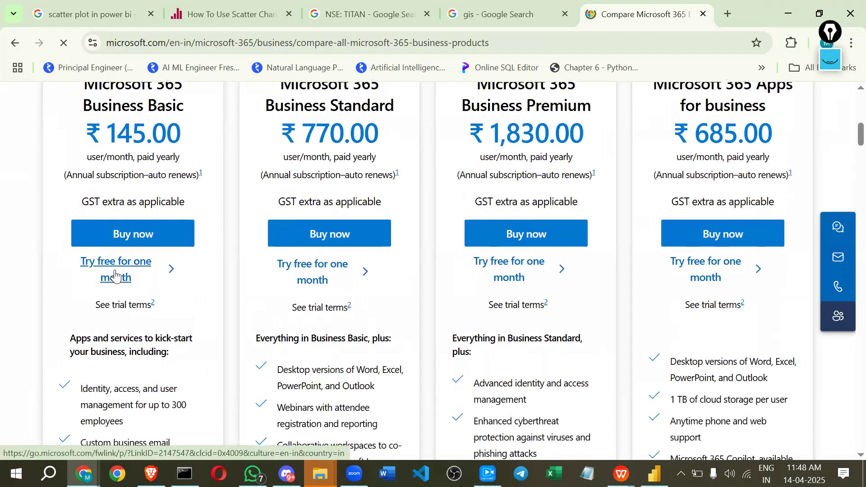
click(115, 275)
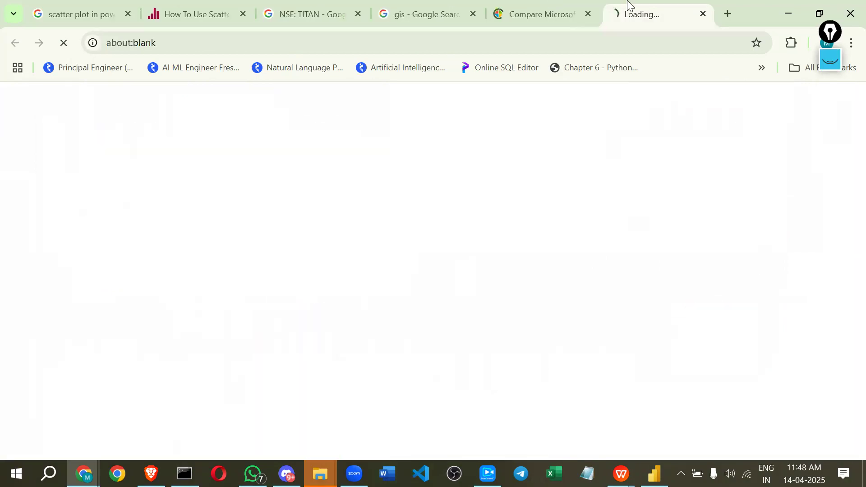
click(557, 12)
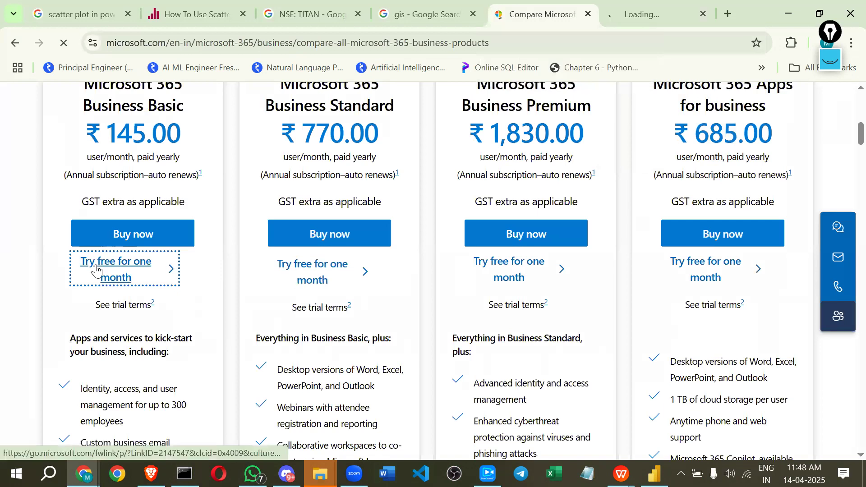
click(641, 5)
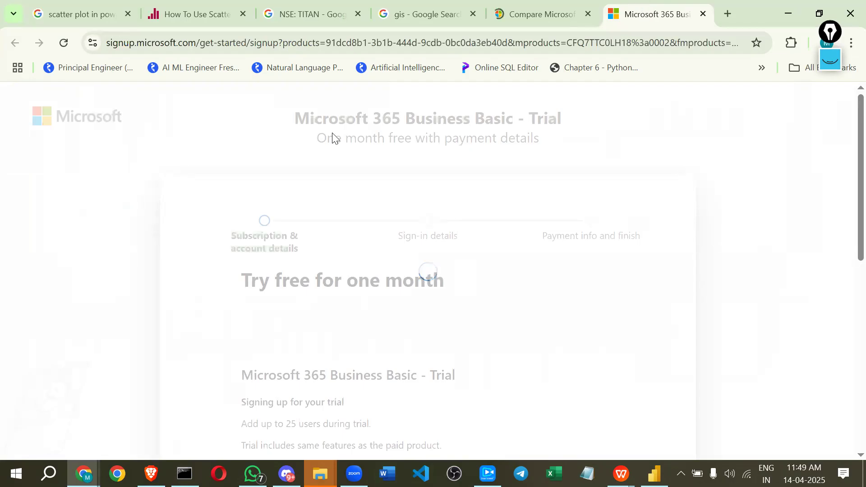
Examine the sign-up terms and product highlights of the Microsoft 365 Business Basic trial
scroll(336, 166, down, 1)
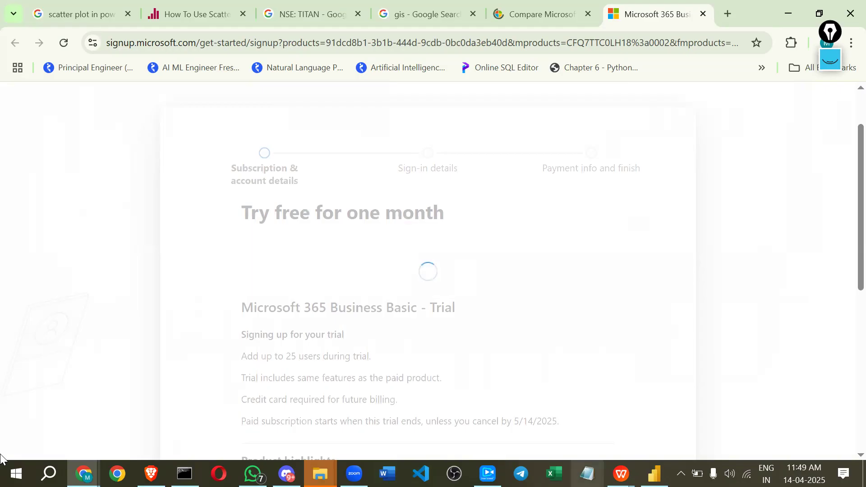
scroll(371, 195, down, 4)
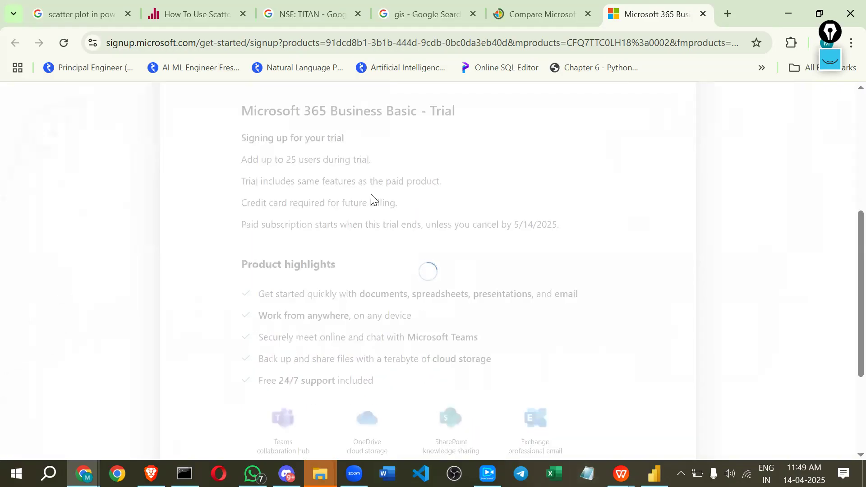
scroll(371, 195, down, 2)
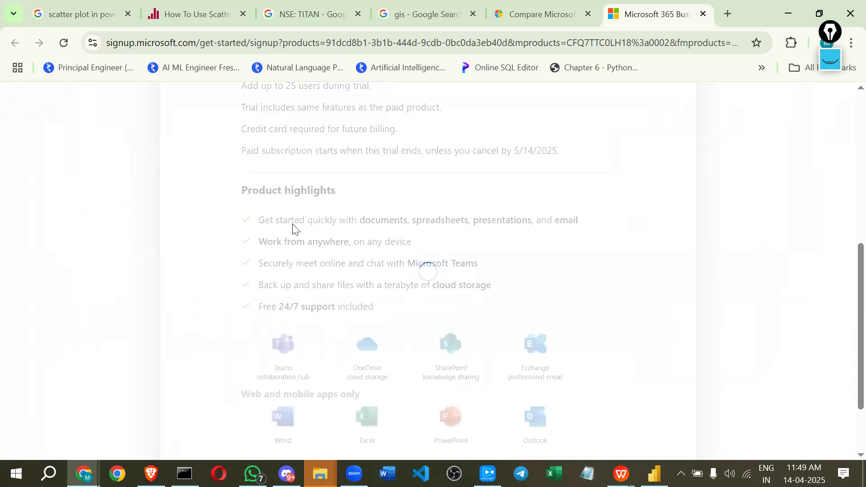
scroll(297, 222, up, 5)
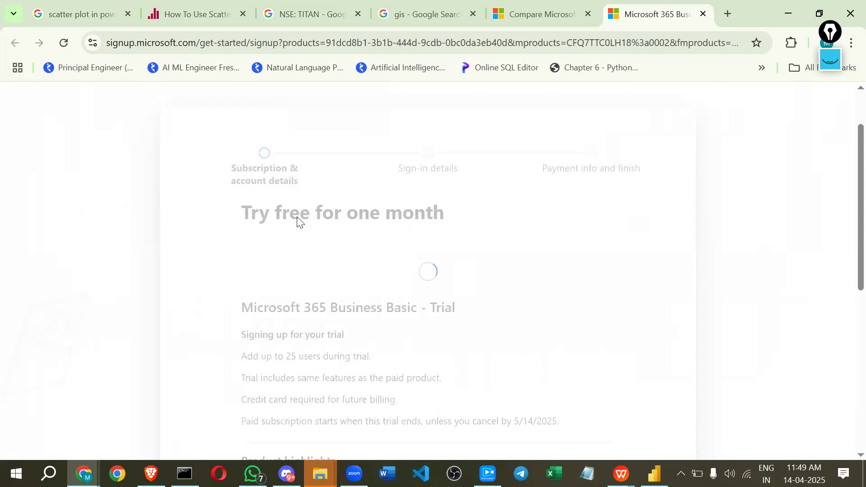
scroll(275, 232, down, 3)
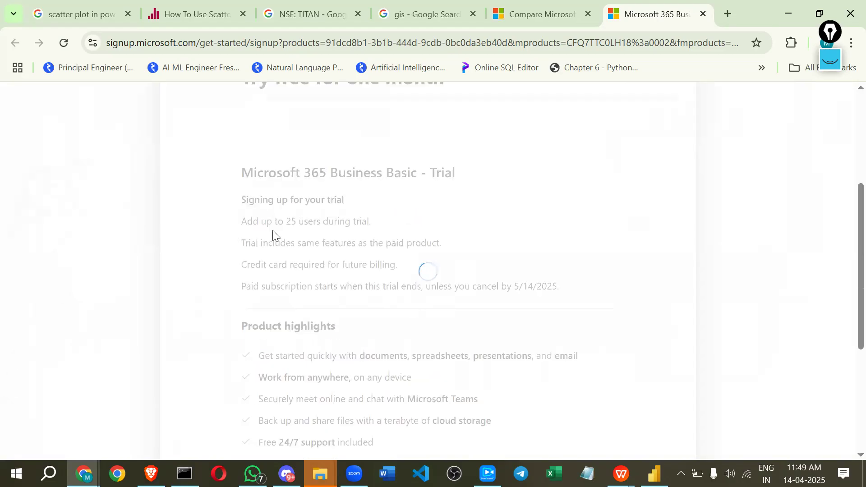
scroll(323, 273, up, 2)
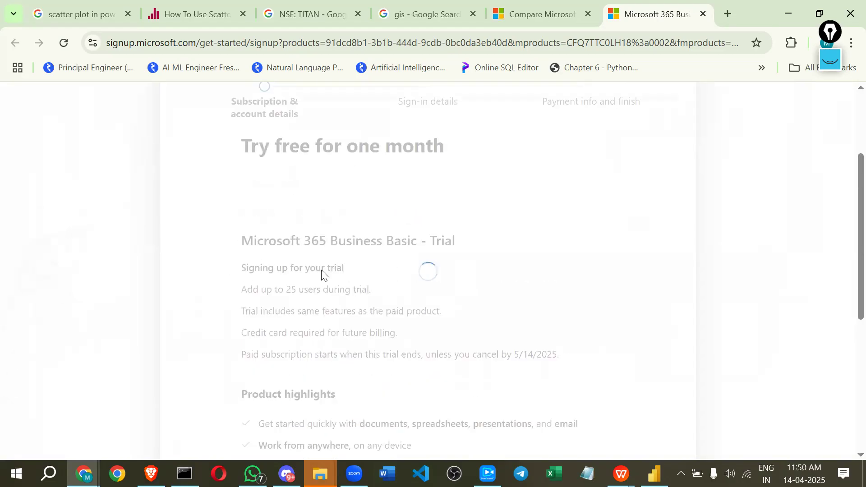
scroll(321, 272, up, 3)
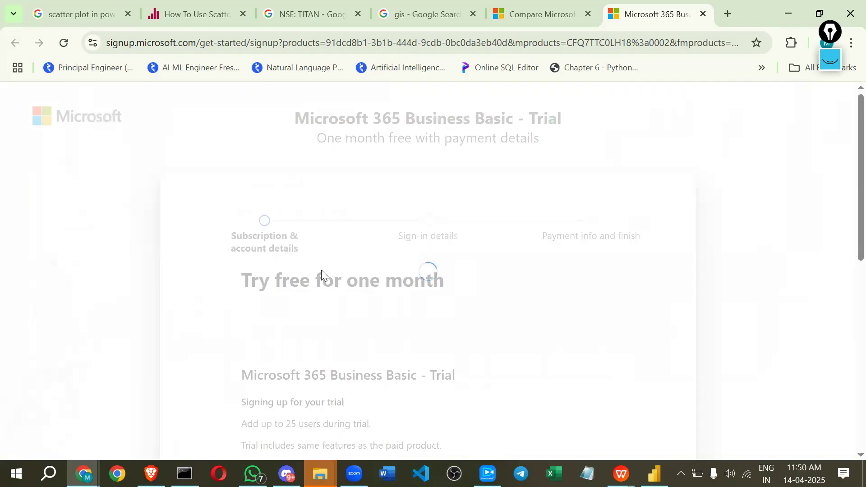
Recheck the Business Basic trial's terms against the signed-in account's details, switching between Chrome and Power BI Desktop
key(alt+Tab)
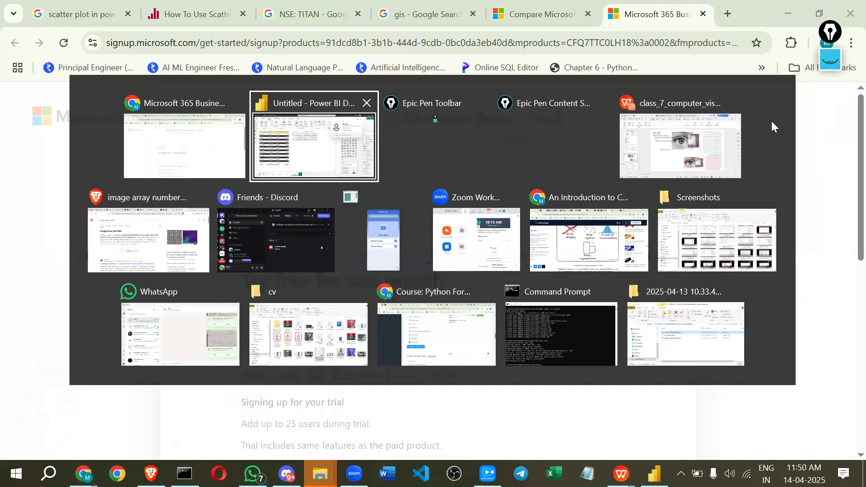
key(alt+Tab)
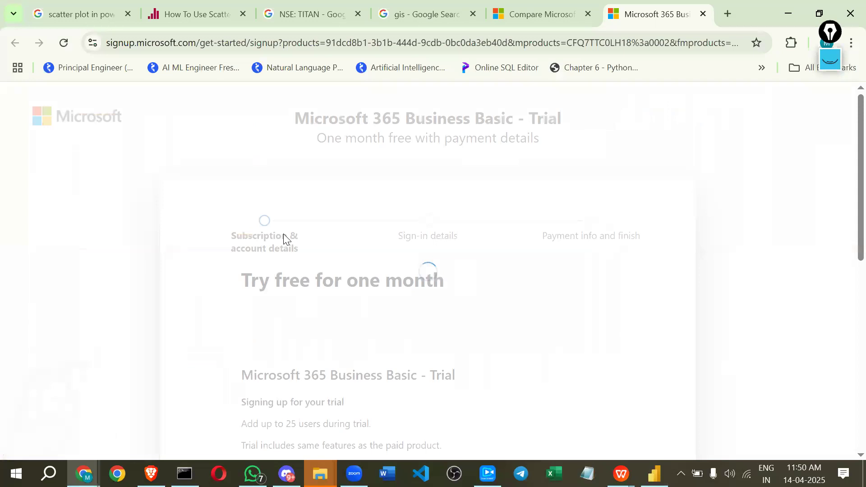
scroll(257, 226, down, 3)
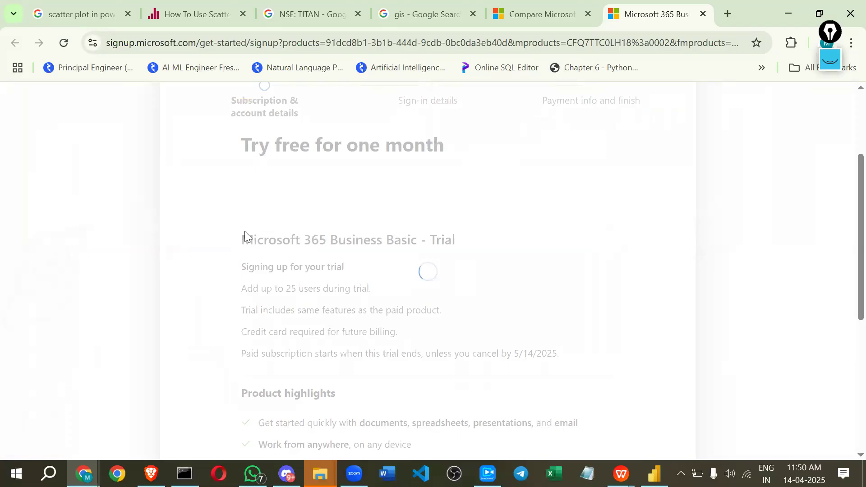
key(alt+Tab)
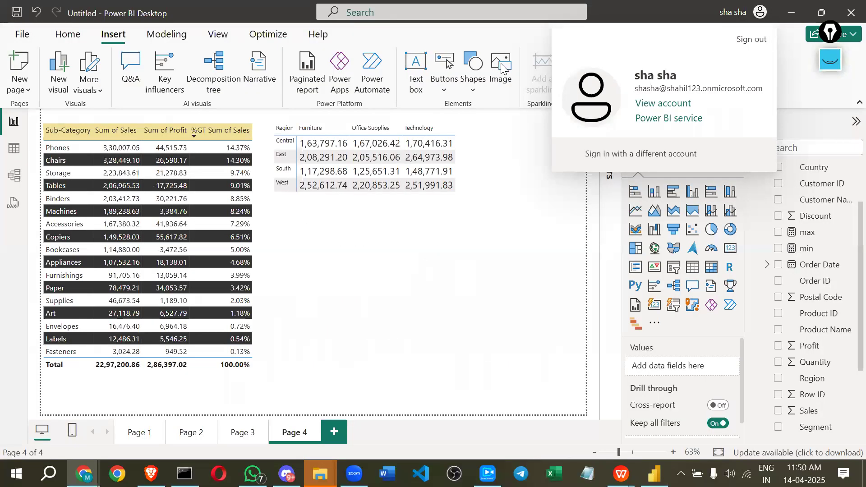
key(alt+Tab)
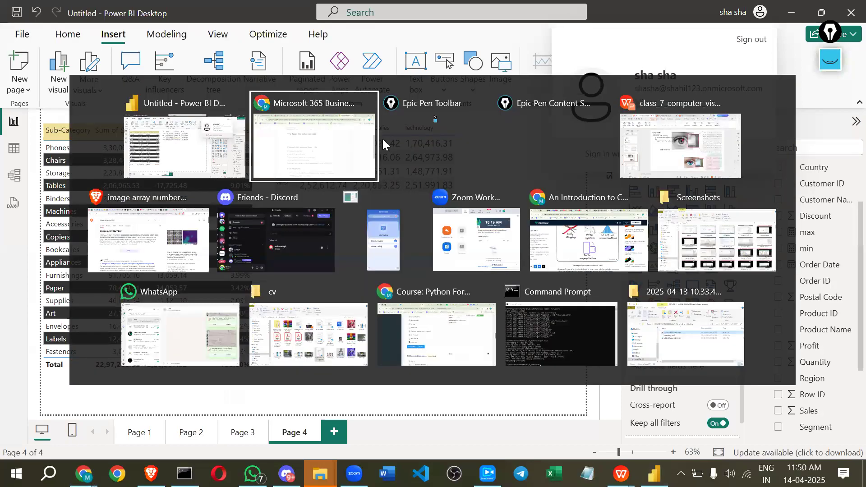
scroll(342, 282, down, 2)
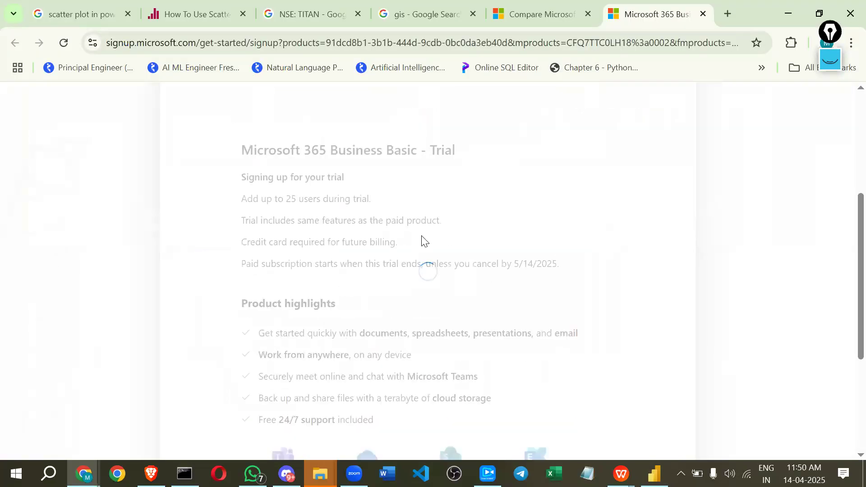
key(alt+Tab)
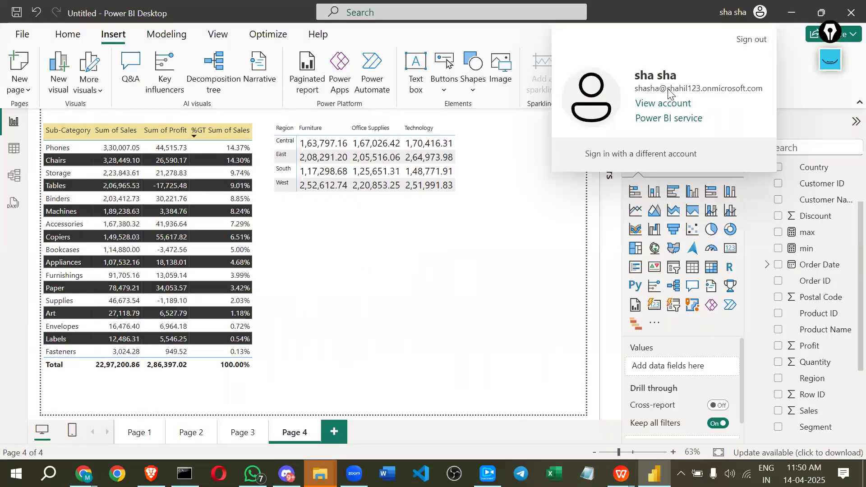
Clear the old pen annotations, underline the account's e-mail with a handwritten password note beside it, and close the account details
click(838, 64)
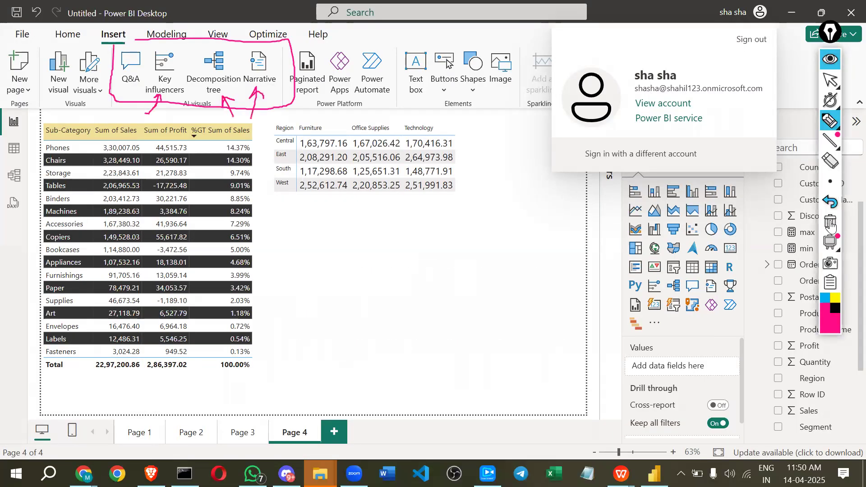
click(832, 163)
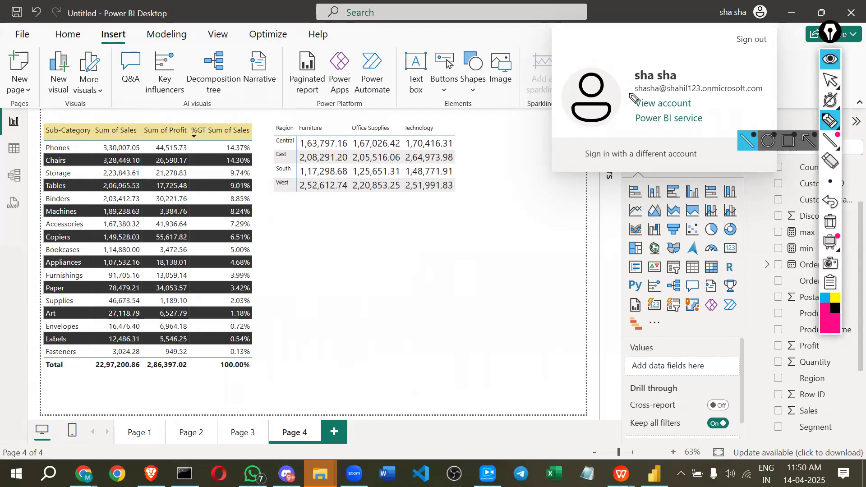
mouse_move(656, 93)
mouse_down()
mouse_move(629, 93)
mouse_move(761, 95)
mouse_up()
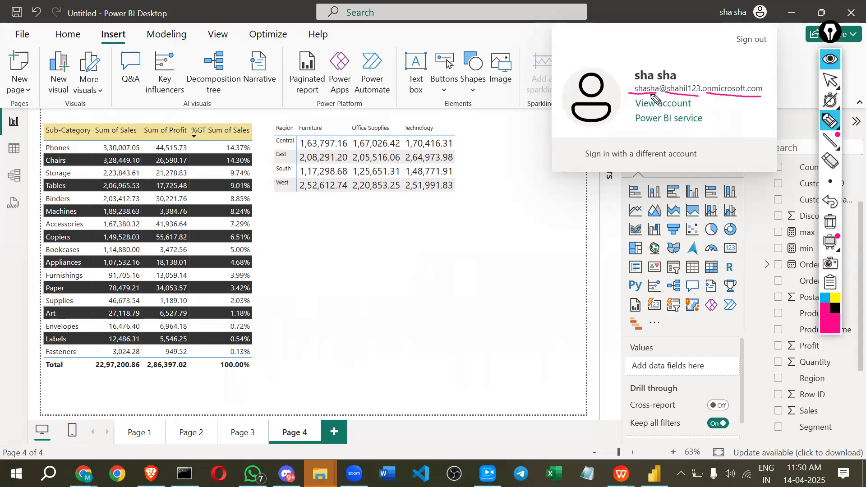
mouse_move(668, 92)
mouse_down()
mouse_move(763, 95)
mouse_move(740, 108)
mouse_move(792, 110)
mouse_move(783, 105)
mouse_up()
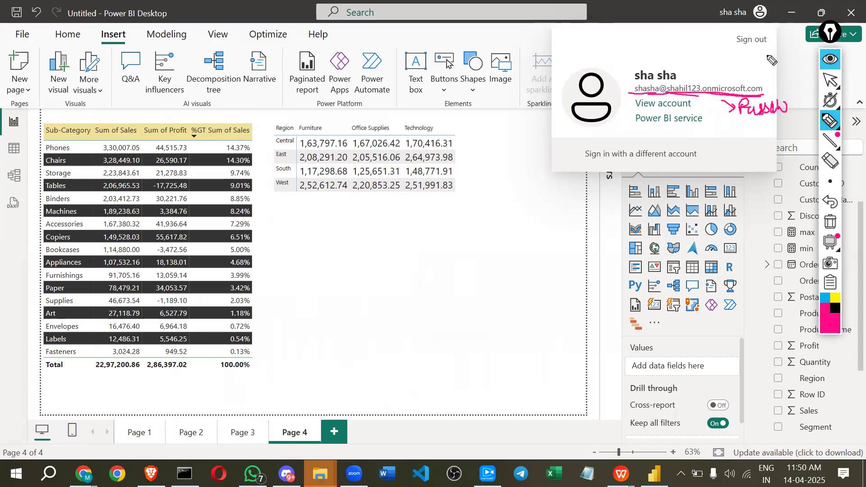
click(821, 64)
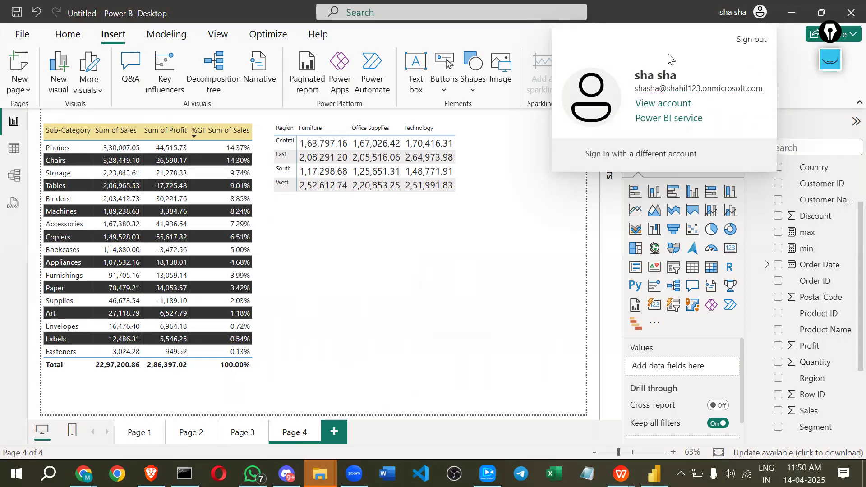
click(748, 18)
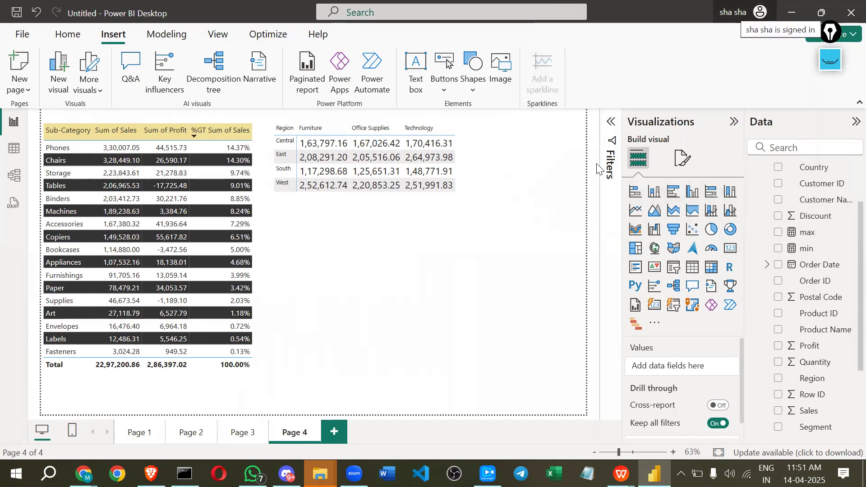
Switch to Chrome and open the Power BI service at app.powerbi.com in a new tab
key(alt+Tab)
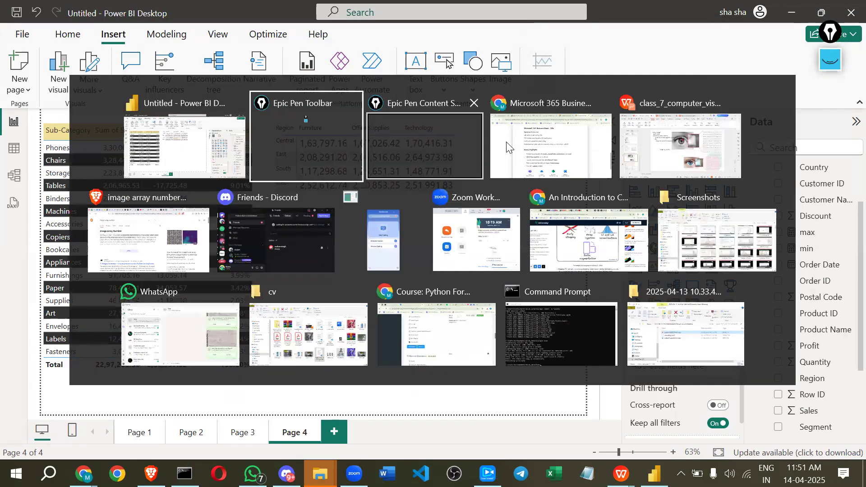
click(506, 142)
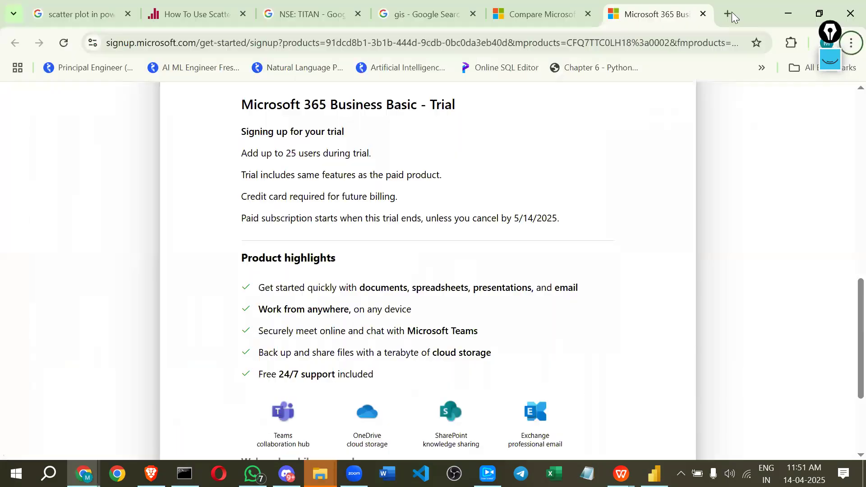
click(732, 12)
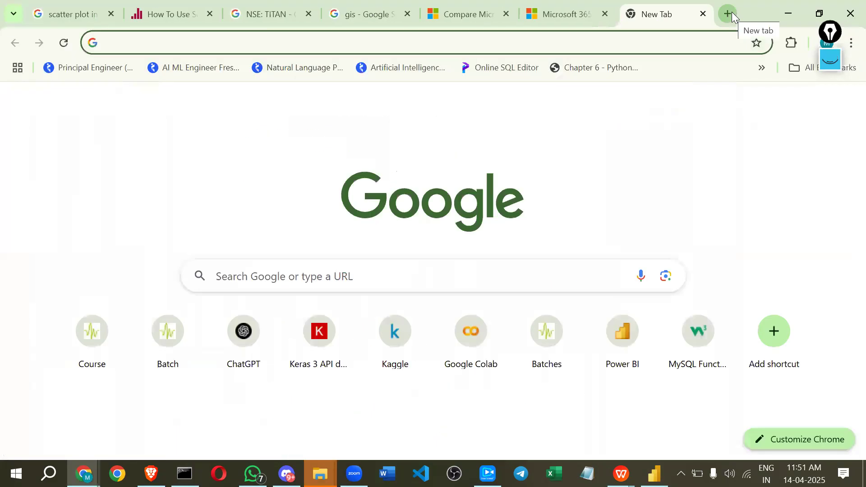
text(po)
key(BackSpace)
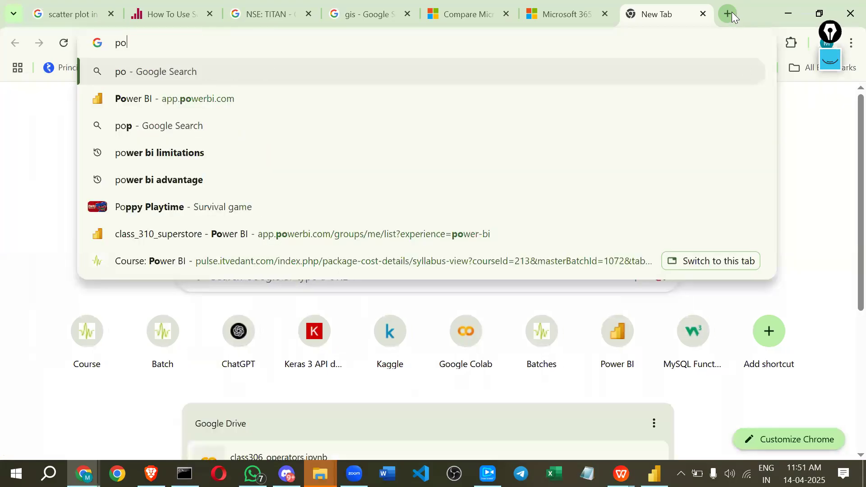
click(221, 108)
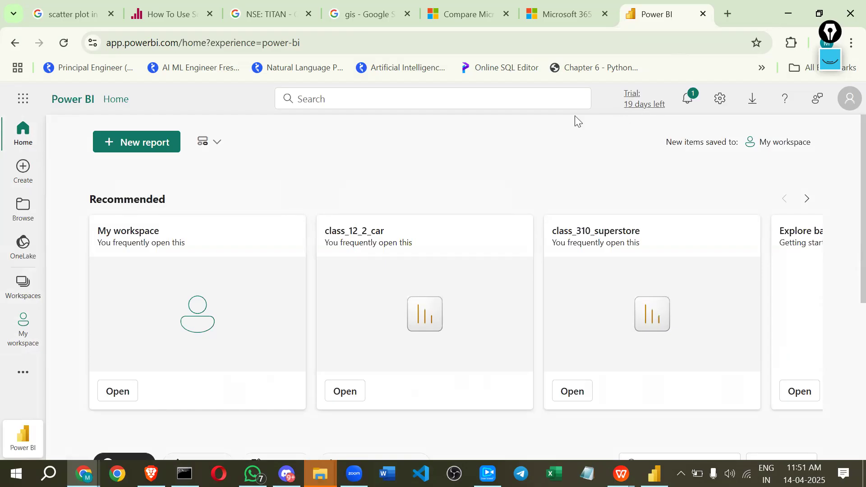
Switch back to Power BI Desktop, add an empty card visual below Page 4's matrix and shrink it
mouse_move(545, 17)
key(alt+Tab)
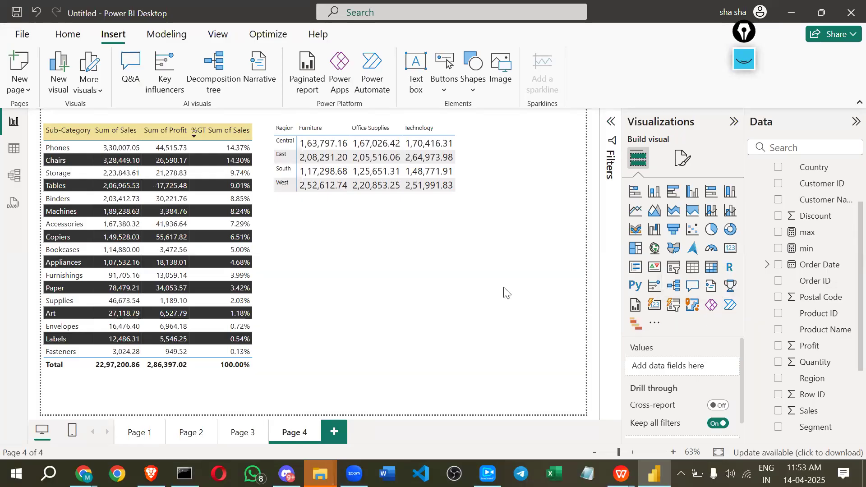
click(76, 37)
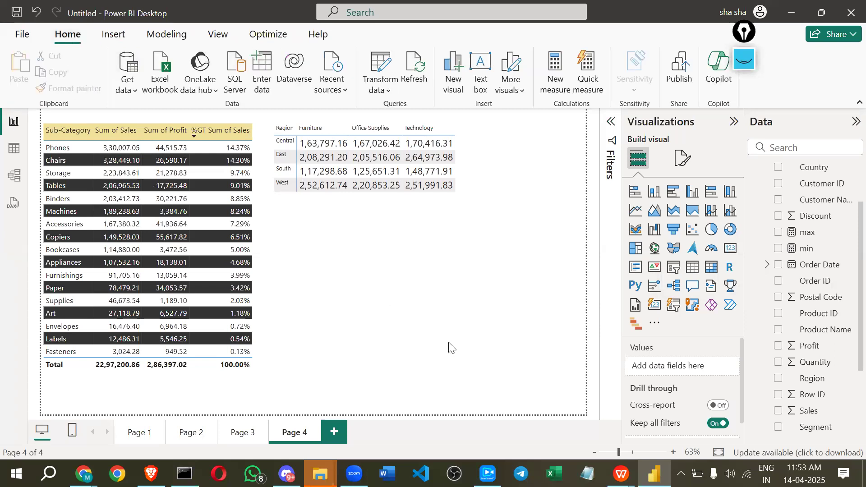
click(731, 249)
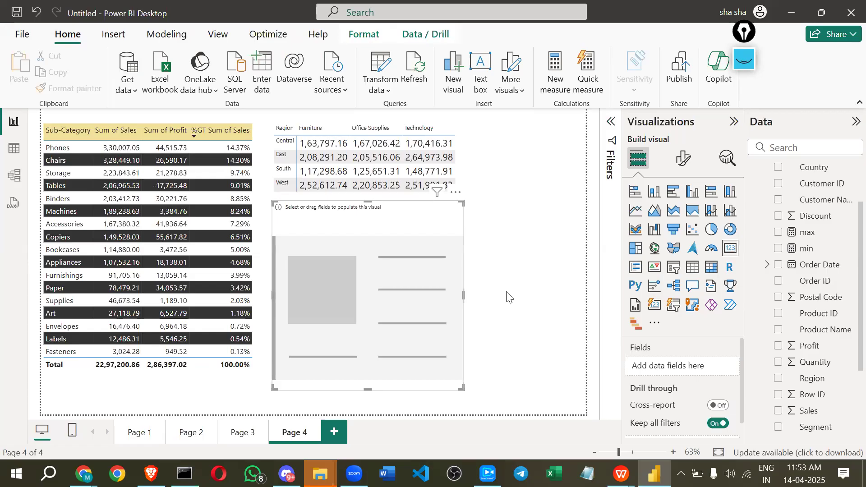
drag(461, 387, 503, 343)
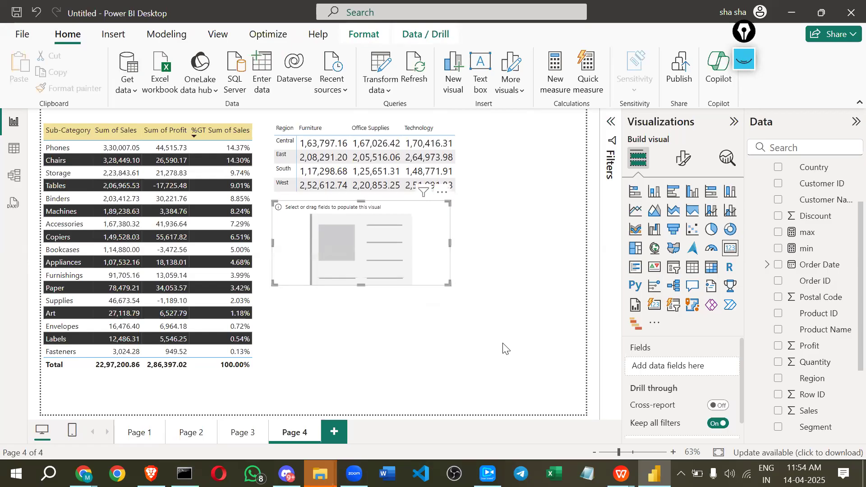
Set Page 4's canvas background to the recently used light yellow with 0% transparency
click(503, 349)
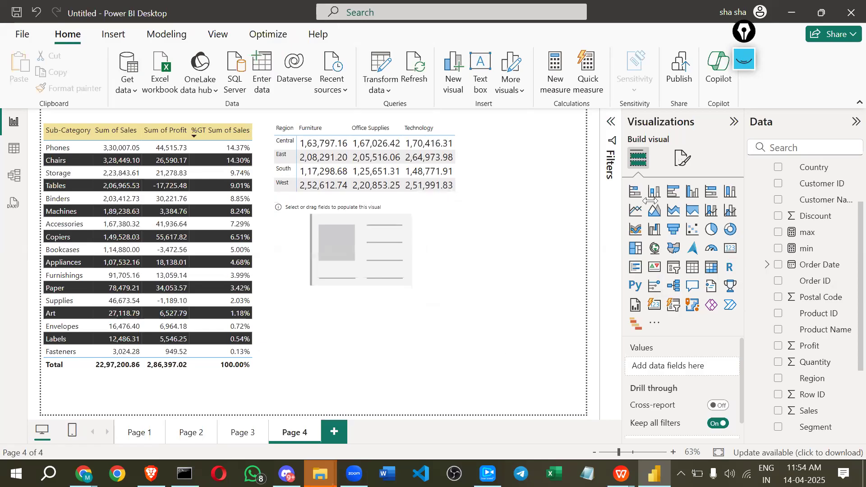
click(680, 158)
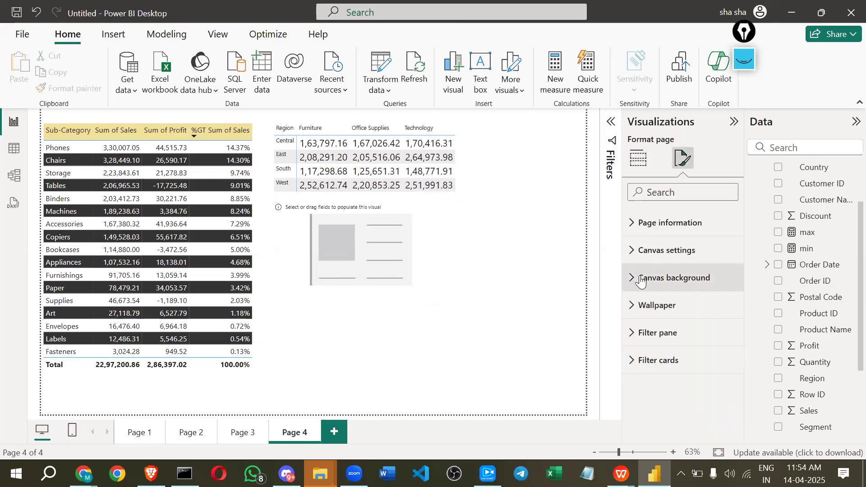
click(686, 279)
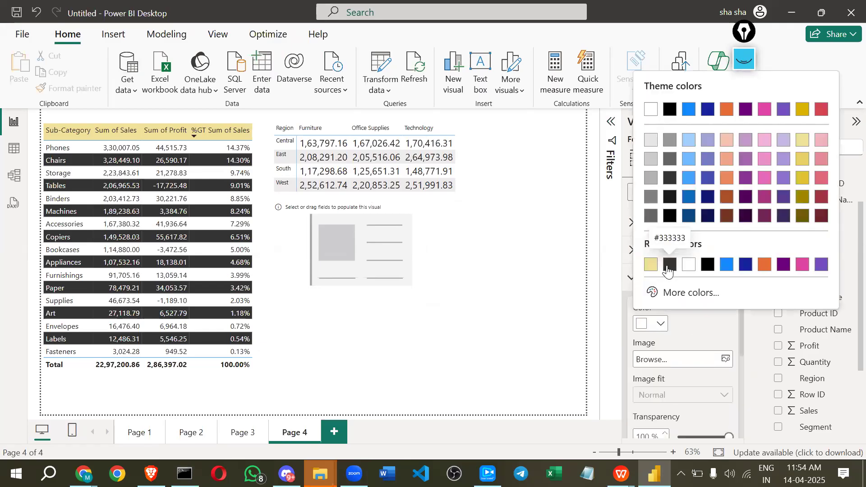
click(656, 270)
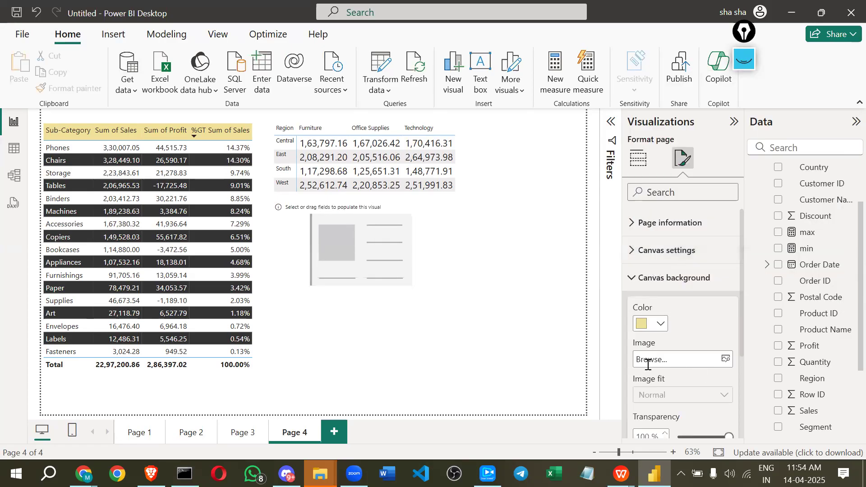
scroll(647, 364, down, 3)
click(679, 370)
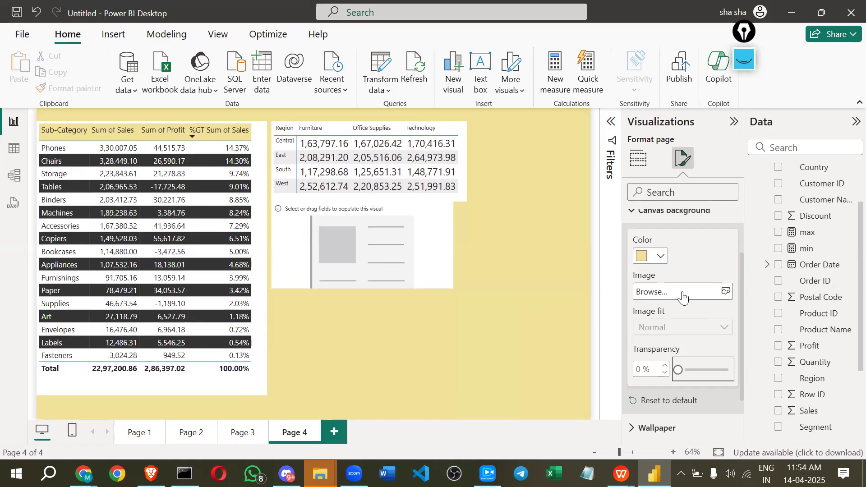
Switch to the Brave browser and search the web for "dashboard" in a new tab
key(alt+Tab)
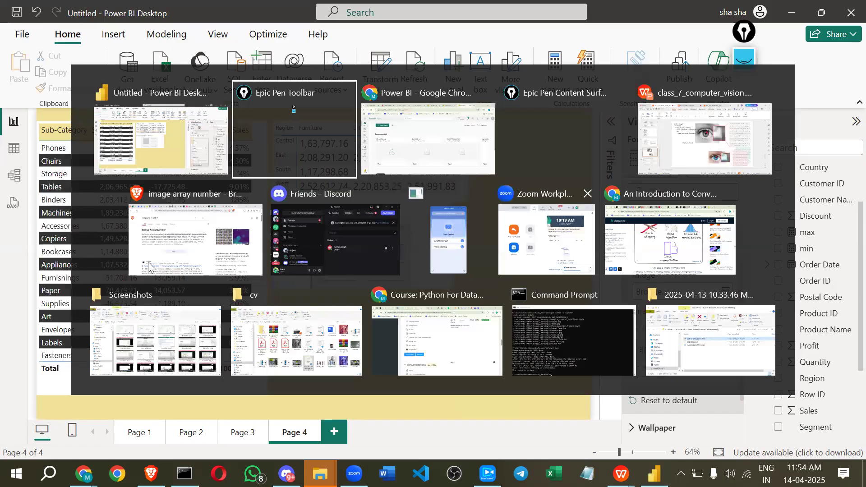
key(alt+Tab)
key(alt+Tab)
key(alt+Tab)
key(alt+Tab)
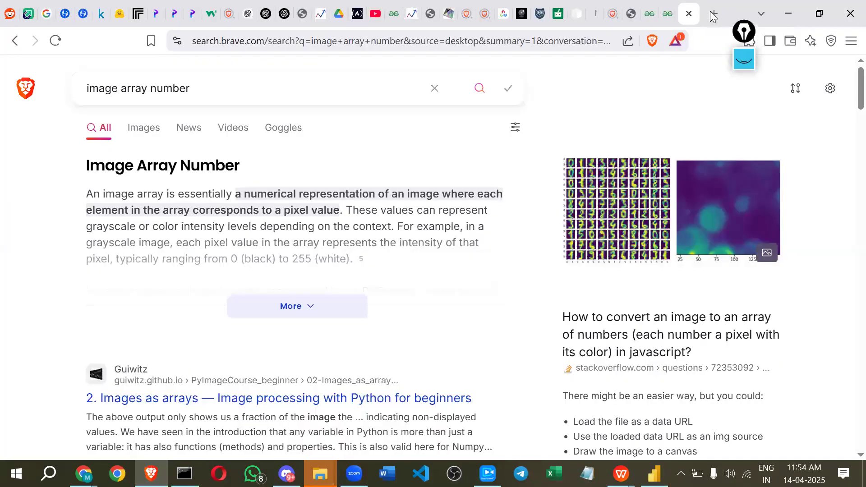
click(712, 14)
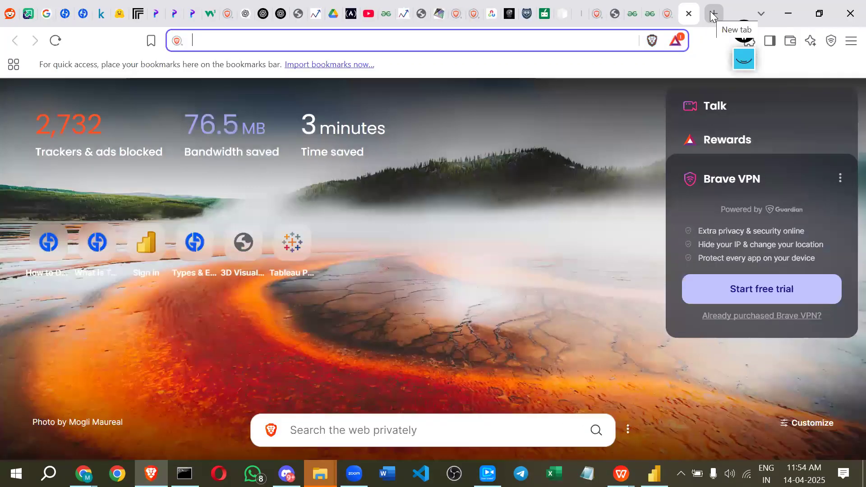
text(bi)
key(BackSpace)
key(BackSpace)
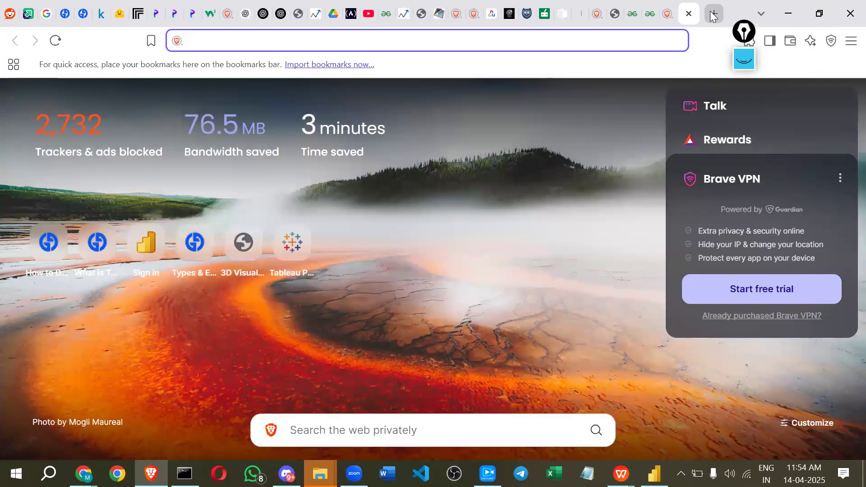
text(d)
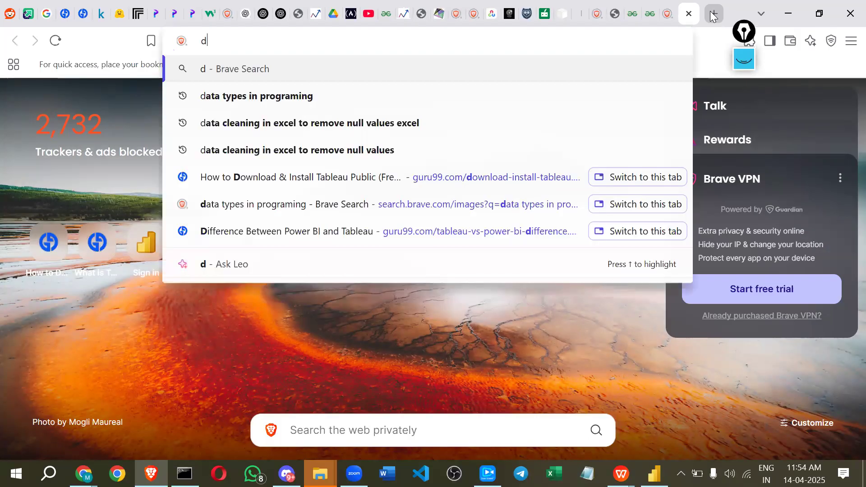
text(ashboar)
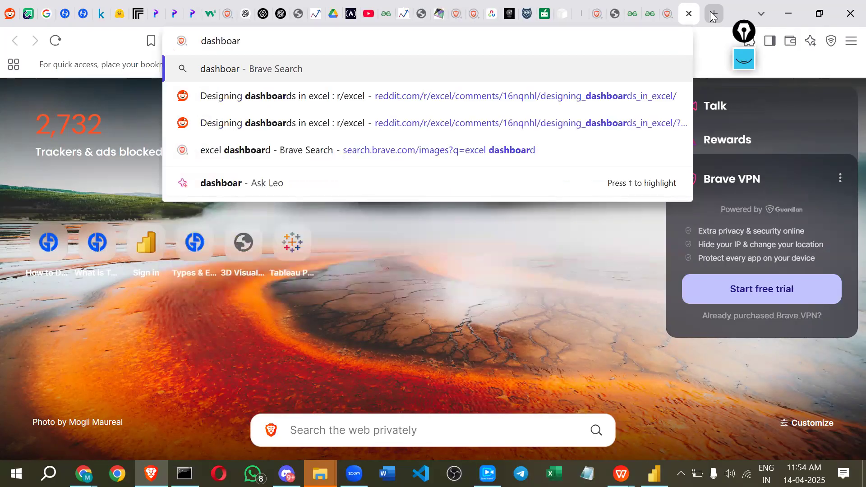
text(d)
key(Return)
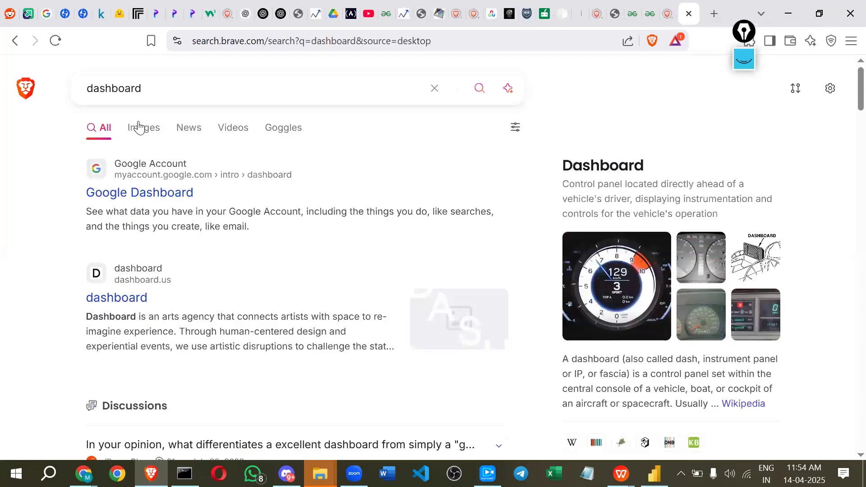
Show the image results for "dashboard" and preview the teal dashboard template from stock.adobe.com
click(140, 128)
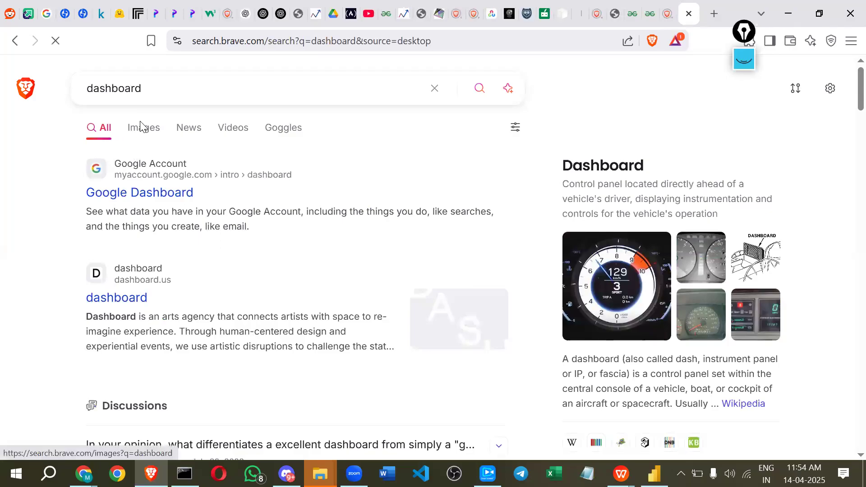
scroll(108, 249, down, 1)
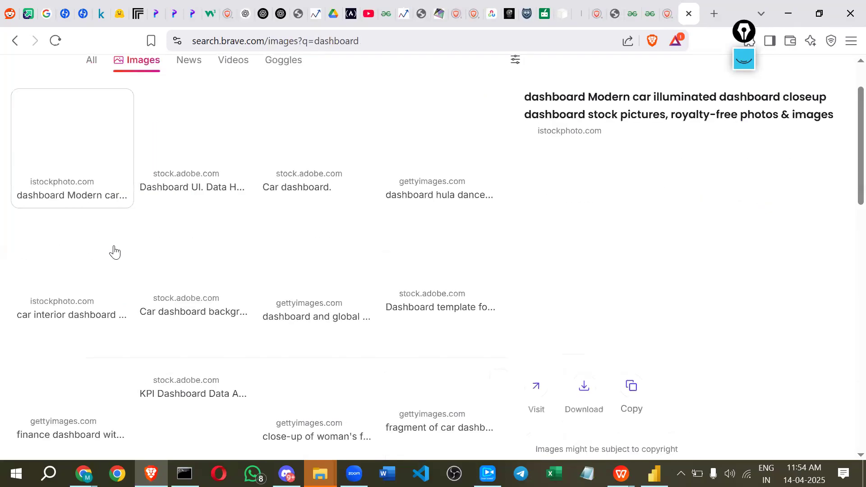
scroll(453, 157, down, 1)
click(452, 157)
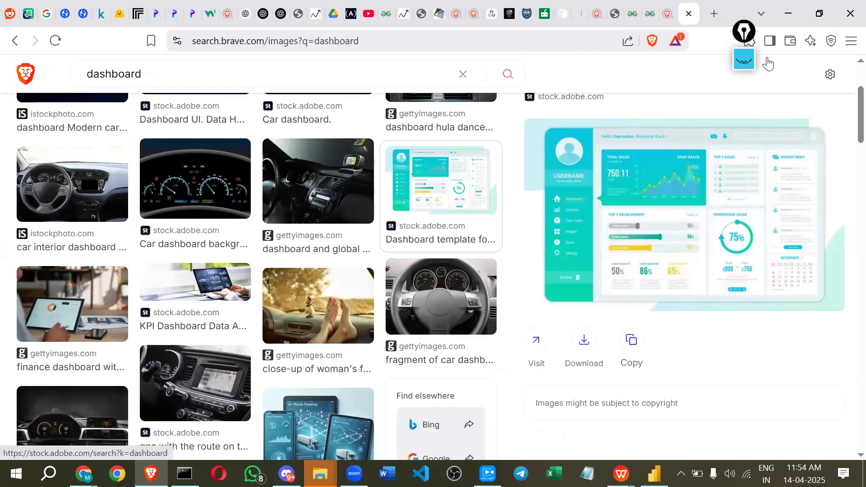
Clear the old pen annotations, outline the template's Total Sales and sales market panels, and strike lines across the latter
click(742, 34)
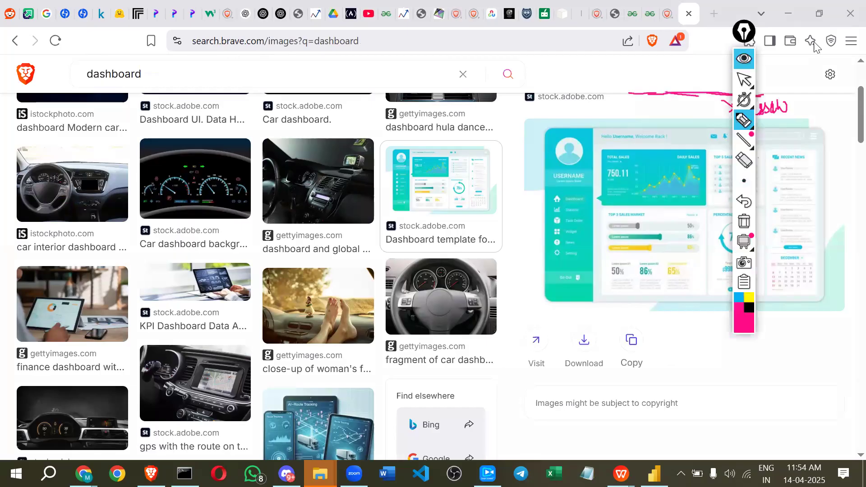
click(818, 225)
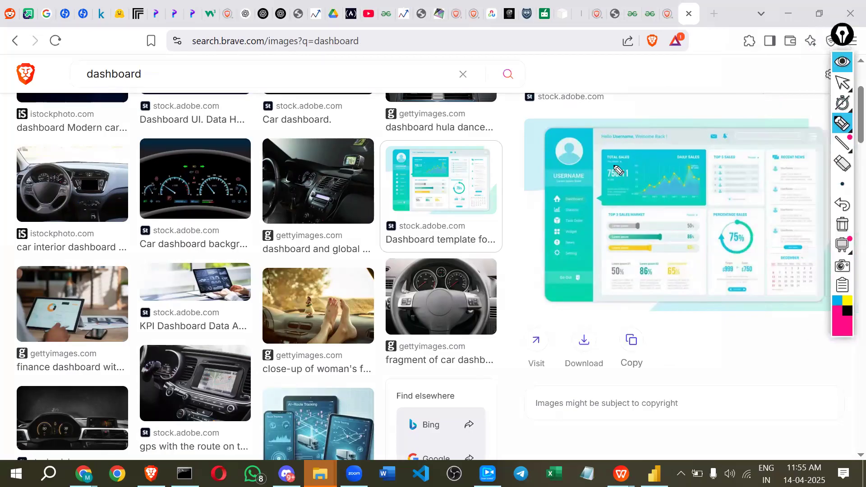
drag(600, 149, 627, 206)
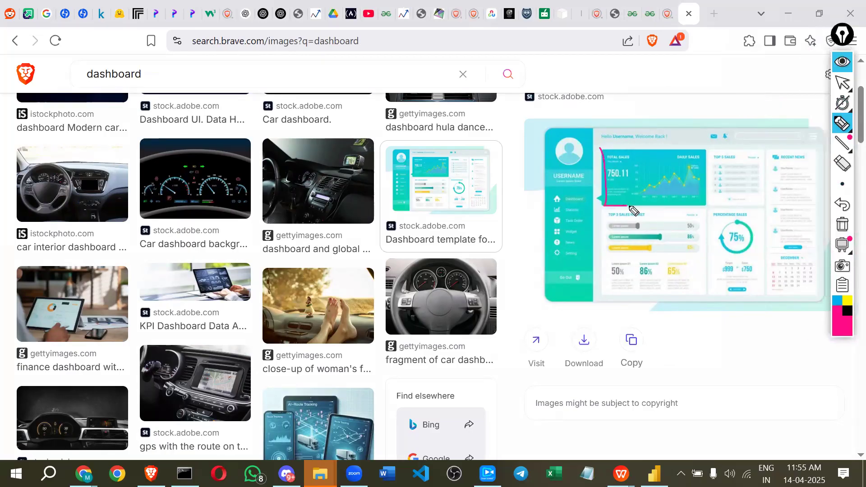
drag(698, 145, 612, 146)
drag(605, 208, 597, 298)
mouse_move(690, 300)
mouse_down()
mouse_move(683, 198)
mouse_move(593, 195)
mouse_up()
drag(606, 236, 670, 240)
drag(602, 249, 731, 246)
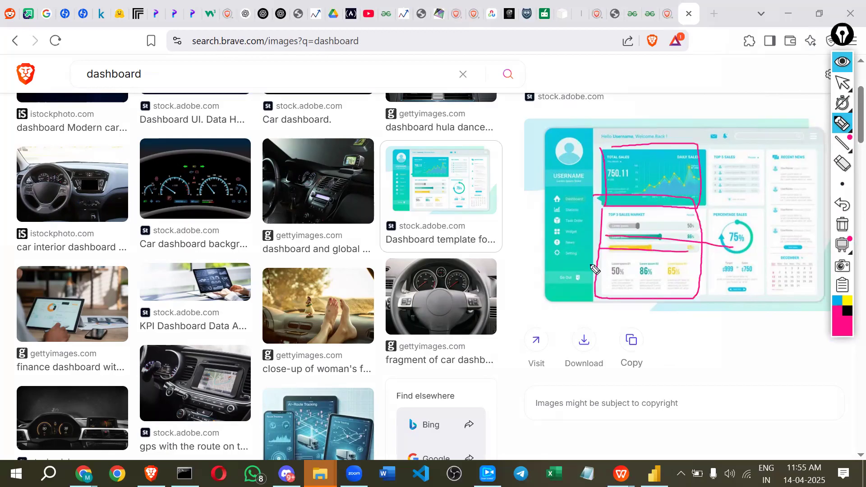
drag(585, 265, 689, 270)
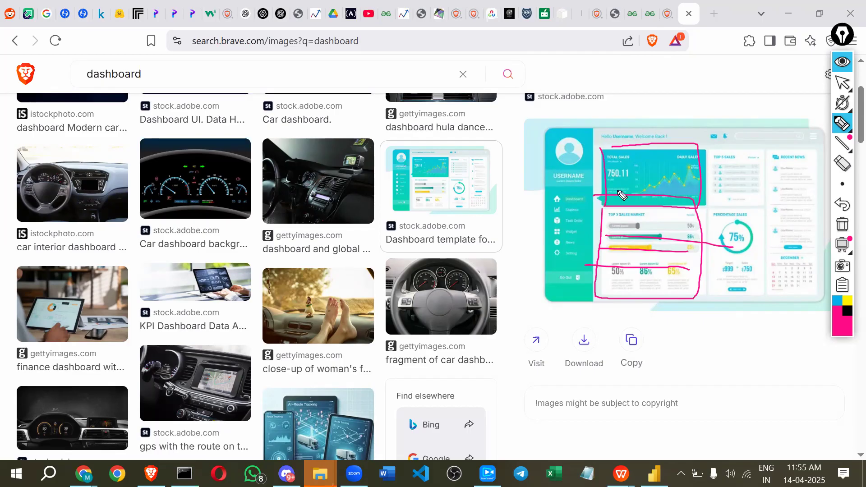
Draw an arrow to Total Sales, outline the Top 5 Sales and Percentage Sales panels, line the Recent News edge, and hide the annotations
drag(574, 161, 593, 168)
drag(591, 162, 592, 176)
drag(708, 148, 763, 171)
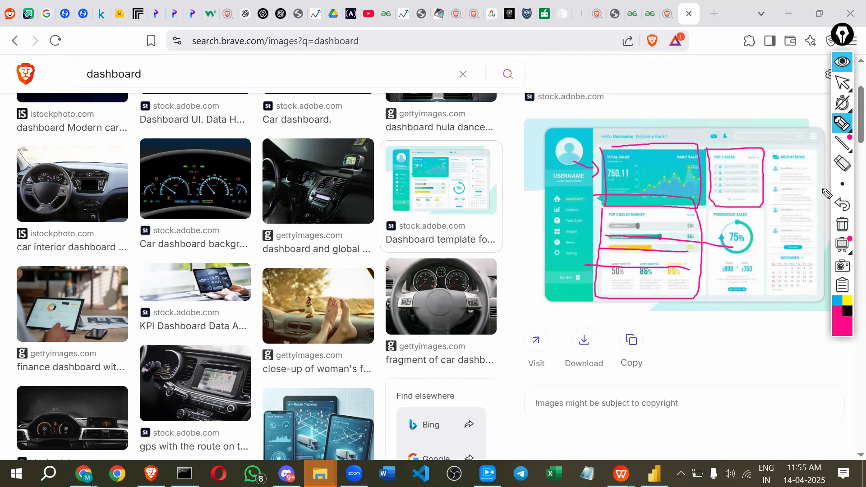
mouse_move(717, 266)
mouse_down()
mouse_move(733, 296)
mouse_move(760, 265)
mouse_move(760, 215)
mouse_move(723, 214)
mouse_up()
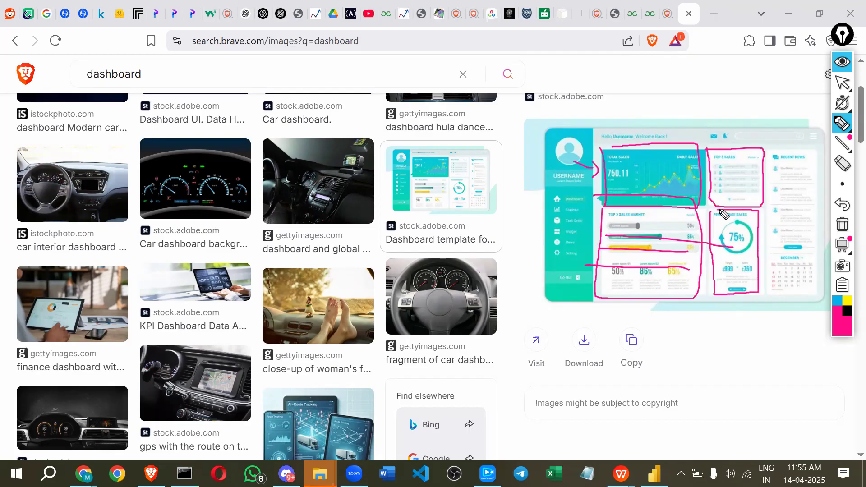
drag(766, 150, 780, 304)
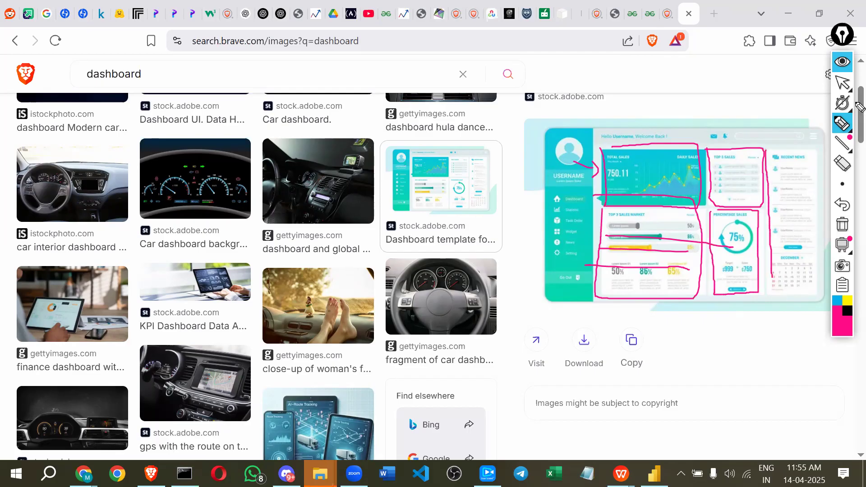
click(842, 62)
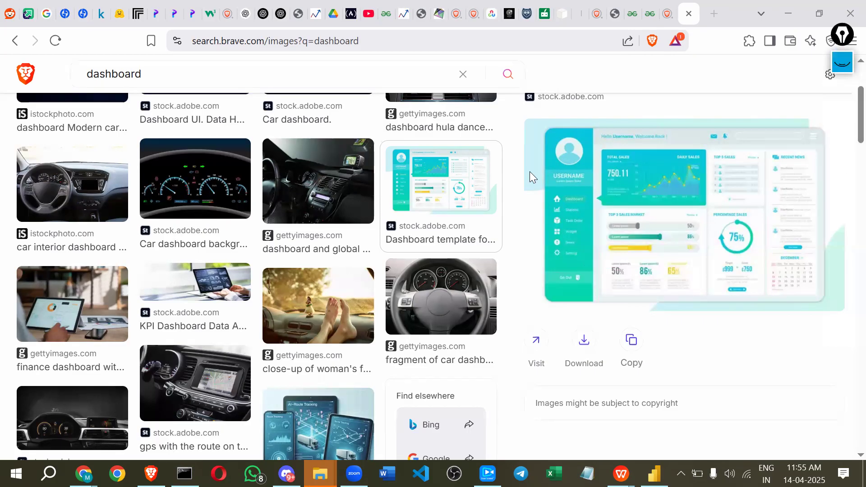
Switch to File Explorer and open Car Sales Background 1.jpg from the car sales folder in 3.0_powerbi's projects
key(alt+Tab)
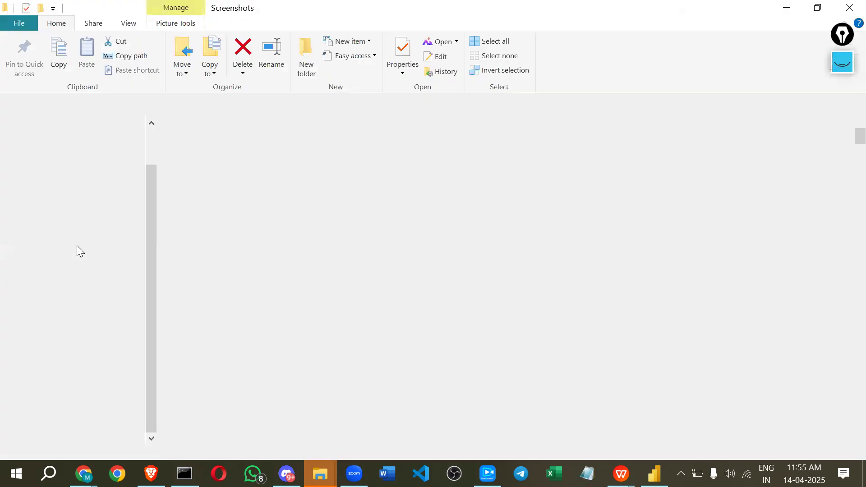
click(55, 176)
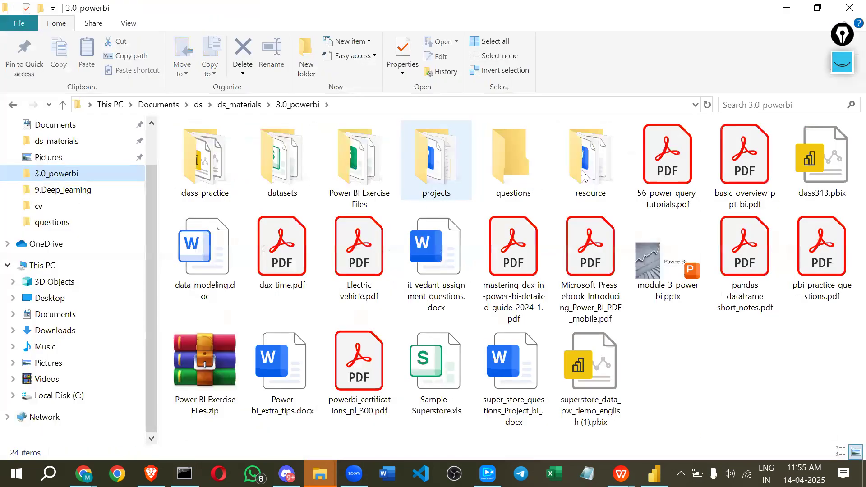
double_click(443, 161)
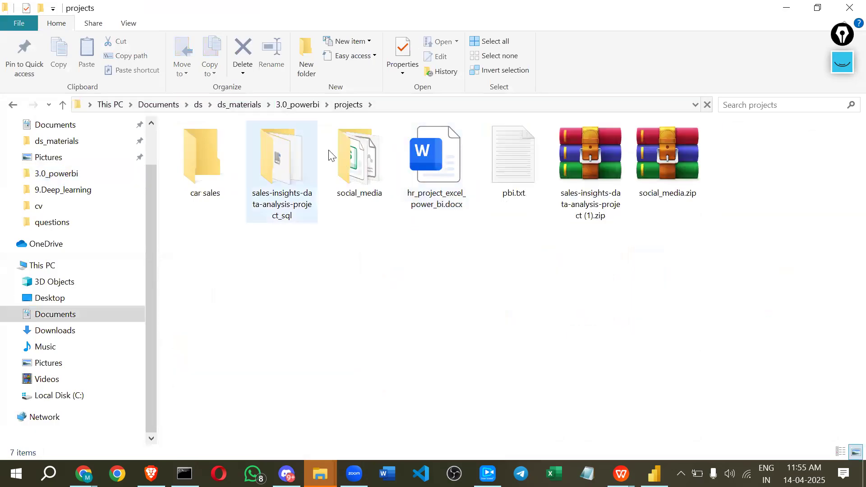
double_click(226, 157)
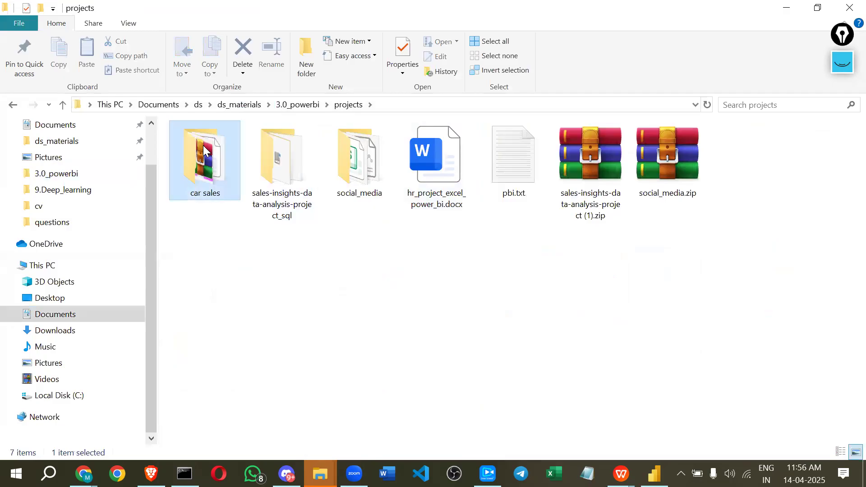
click(544, 199)
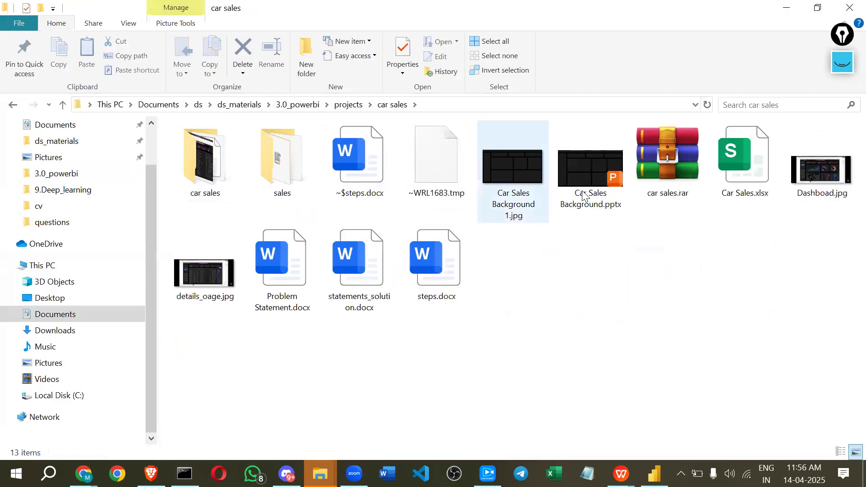
double_click(515, 165)
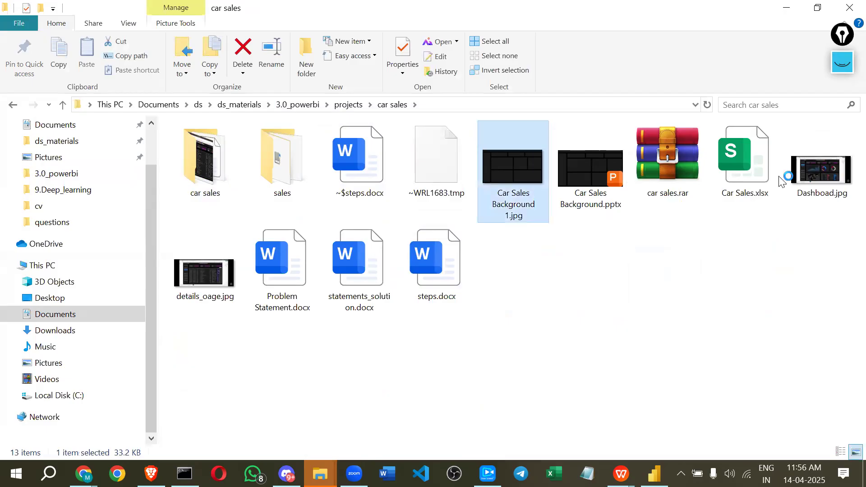
click(826, 175)
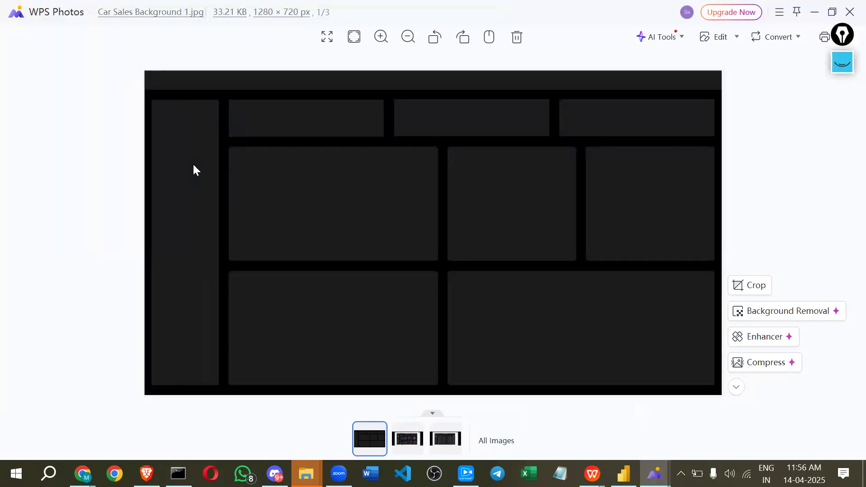
Clear the old pen annotations, outline the background's tall sidebar with an arrow, and underline the three card panels
click(843, 62)
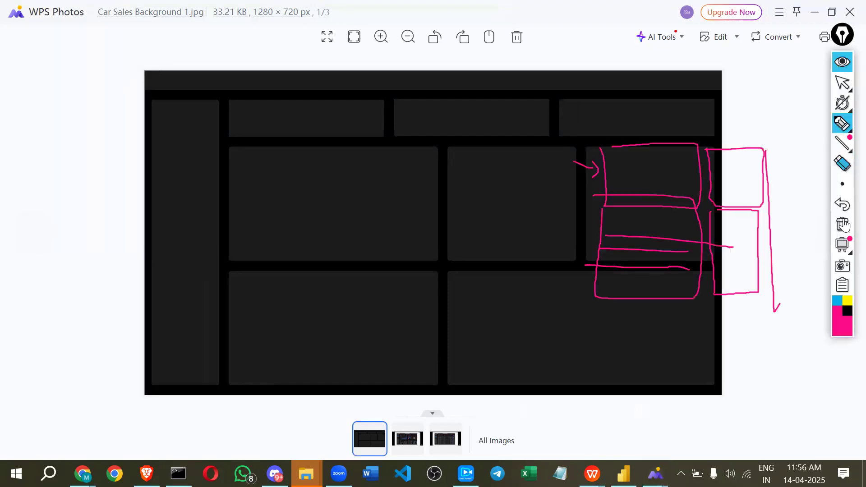
click(843, 224)
drag(173, 127, 178, 196)
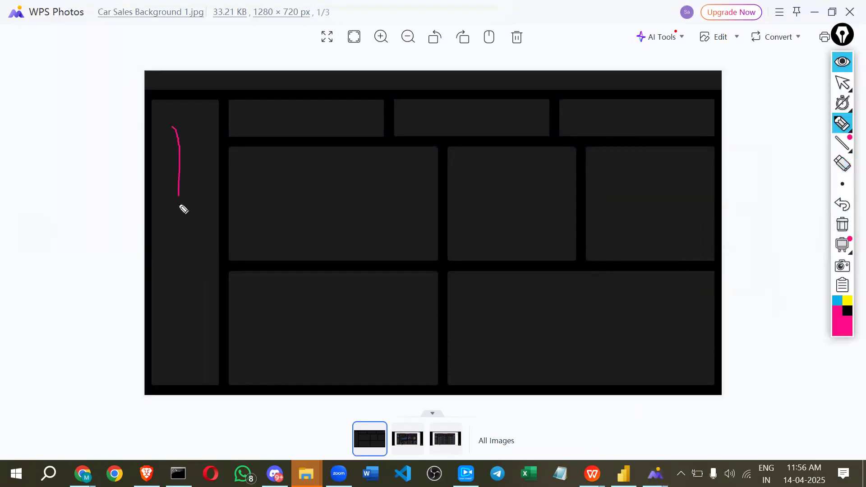
drag(244, 123, 292, 128)
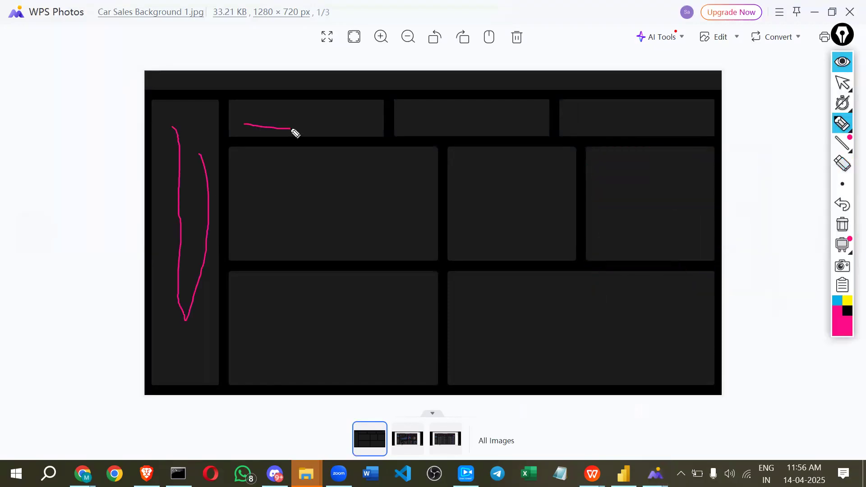
drag(416, 129, 502, 128)
drag(609, 122, 650, 121)
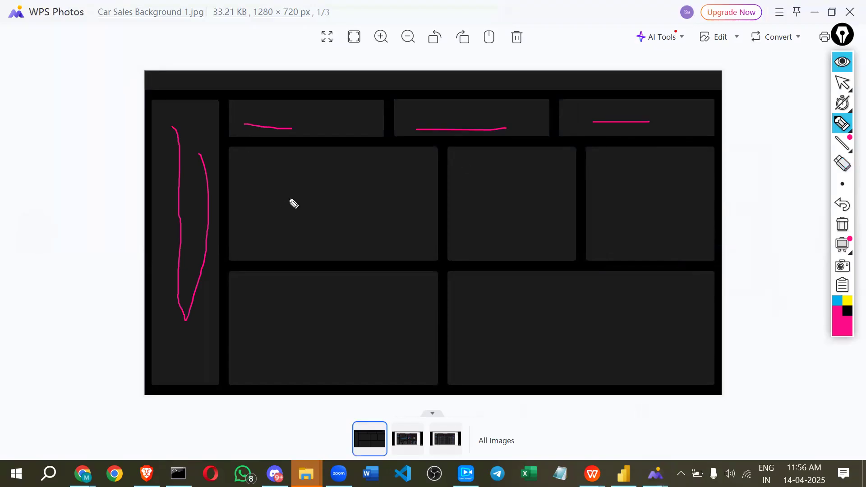
drag(261, 192, 276, 209)
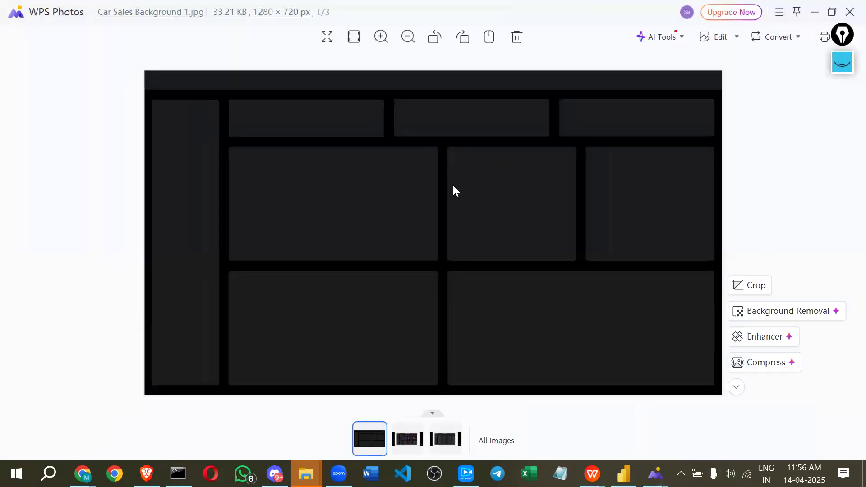
Redisplay the annotations, put a tick mark in each of the five chart panels, and outline the header bar
click(843, 64)
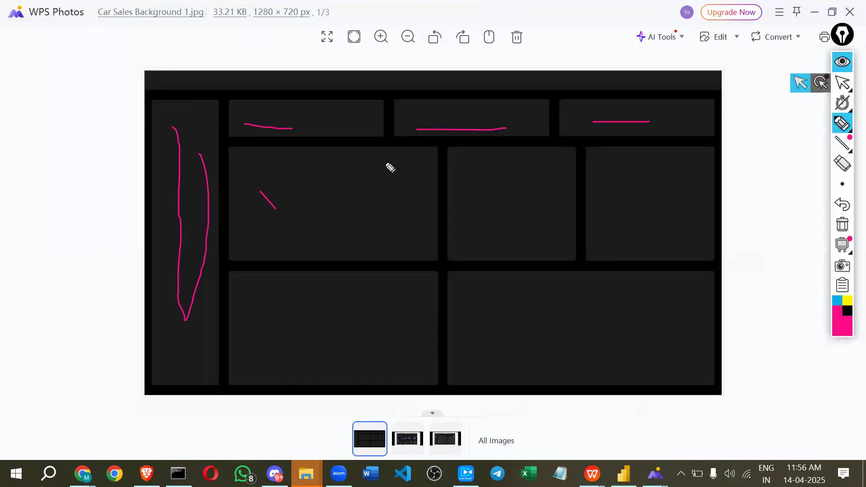
drag(466, 192, 518, 180)
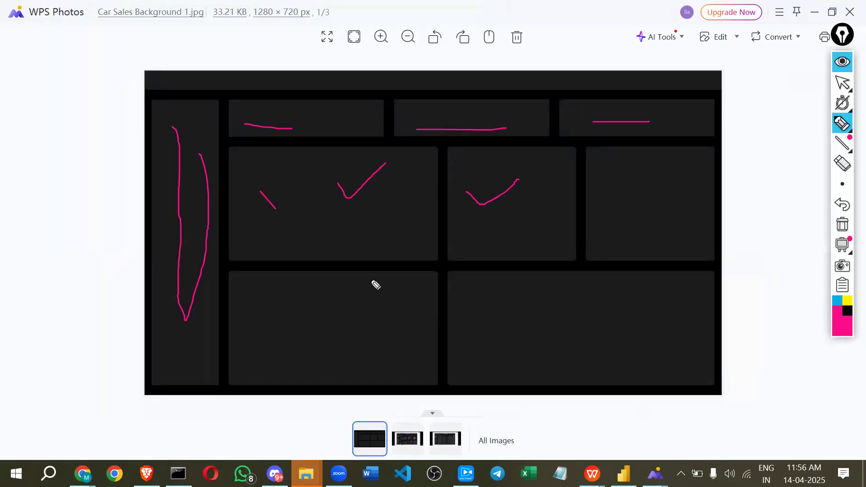
drag(293, 304, 346, 305)
drag(464, 317, 511, 299)
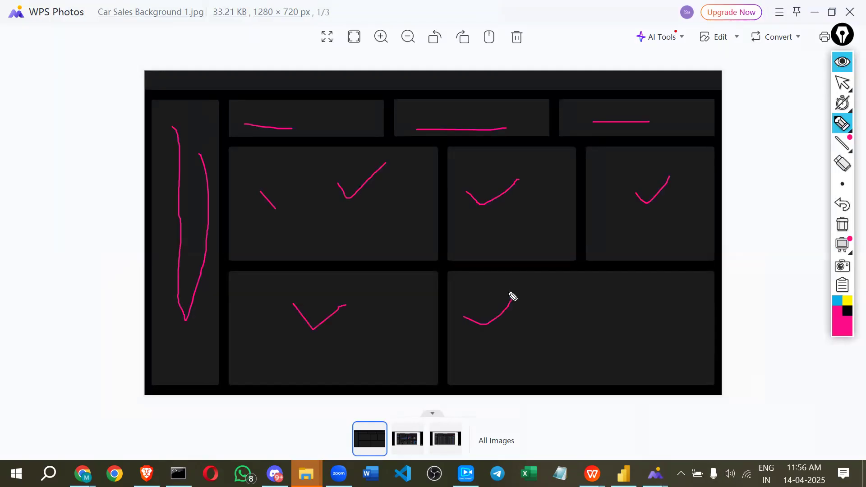
drag(190, 84, 375, 82)
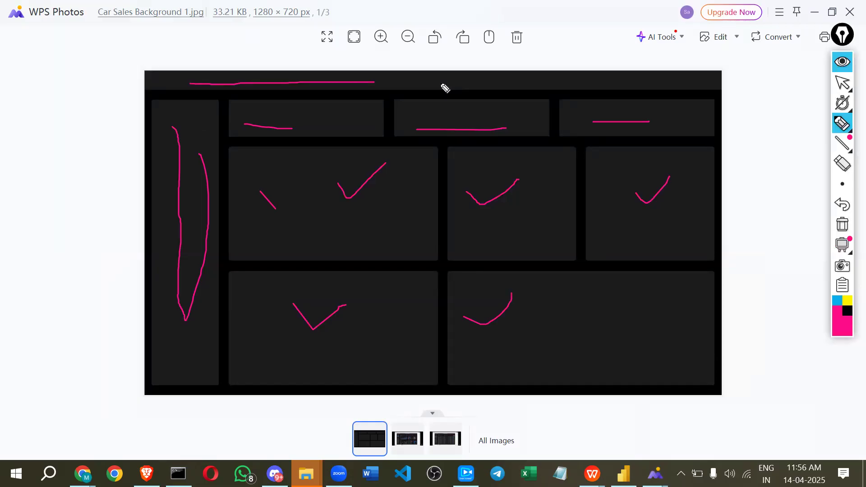
drag(685, 82, 464, 65)
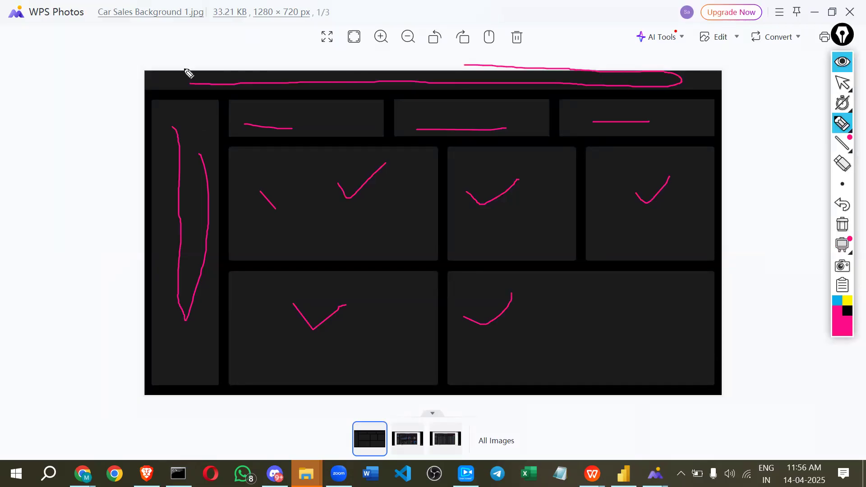
drag(176, 90, 220, 90)
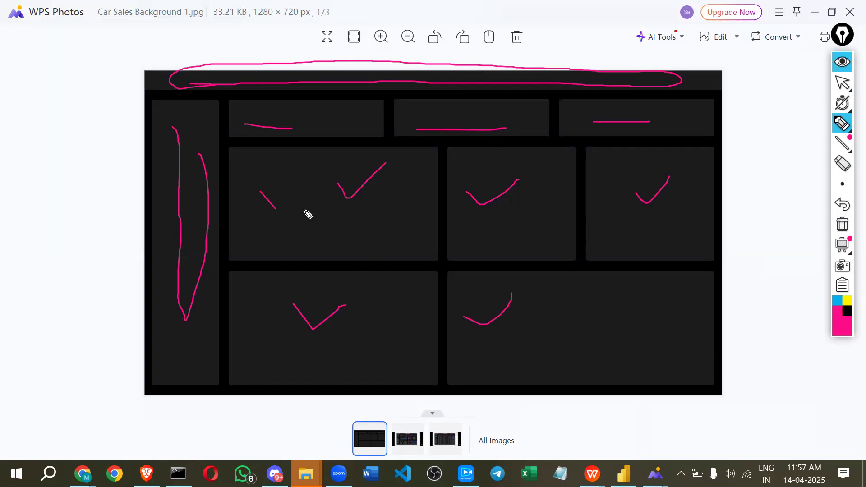
Sketch small marks, arrows and boxes at the edge of the first large chart panel, and hide the annotations
drag(276, 174, 302, 178)
drag(303, 208, 320, 202)
mouse_move(222, 160)
mouse_down()
mouse_move(225, 183)
mouse_move(249, 157)
mouse_up()
click(228, 167)
mouse_move(255, 161)
mouse_down()
mouse_move(232, 166)
mouse_move(237, 181)
mouse_move(251, 176)
mouse_up()
click(256, 173)
mouse_move(246, 175)
mouse_down()
mouse_move(251, 180)
mouse_move(237, 198)
mouse_move(269, 181)
mouse_move(250, 200)
mouse_move(249, 192)
mouse_up()
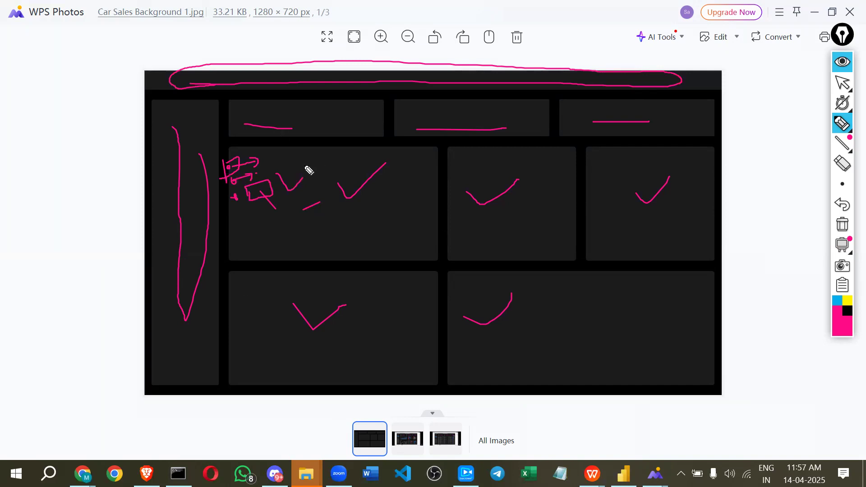
mouse_move(250, 201)
mouse_down()
mouse_move(245, 168)
mouse_move(234, 168)
mouse_up()
click(842, 63)
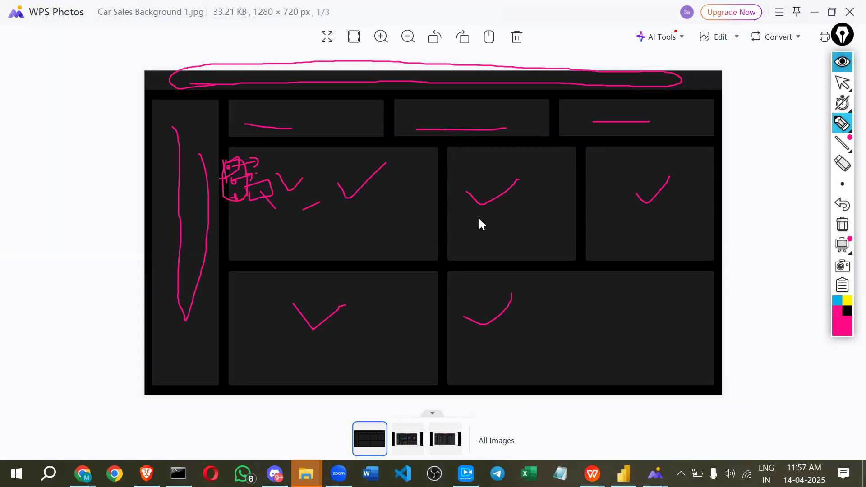
Show the finished car sales dashboard image, Dashboad.jpg, in the image viewer
click(418, 446)
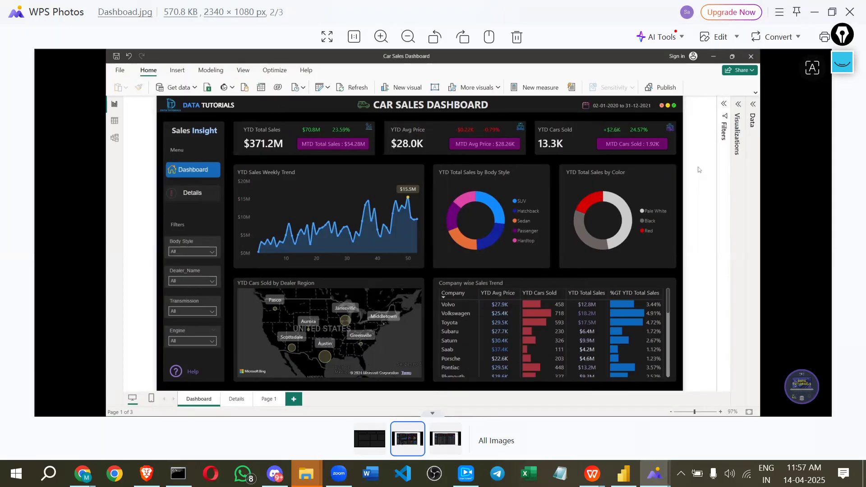
key(super+d)
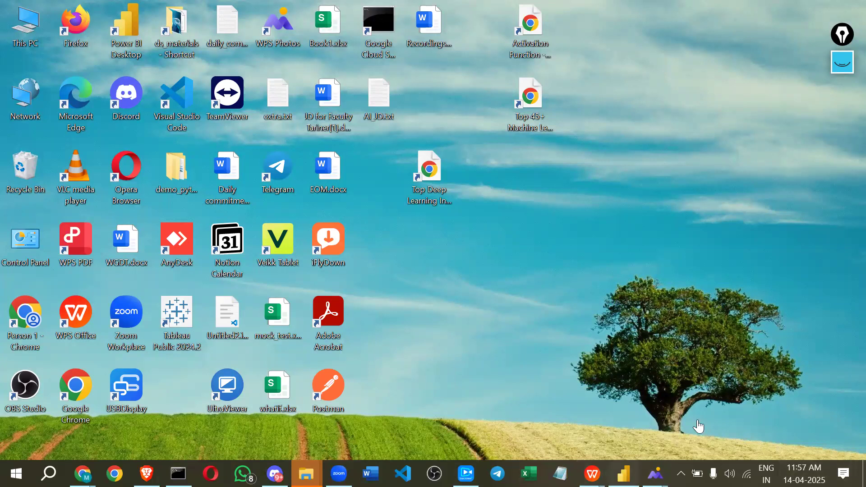
key(super+d)
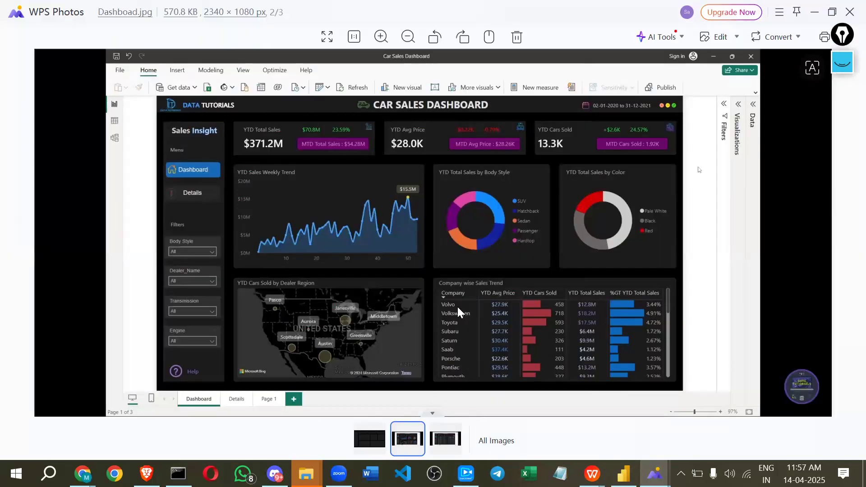
Replace the old annotations with a circle and arrow on the YTD Total Sales card's $70.8M figure, and close the image to return to Power BI
click(845, 70)
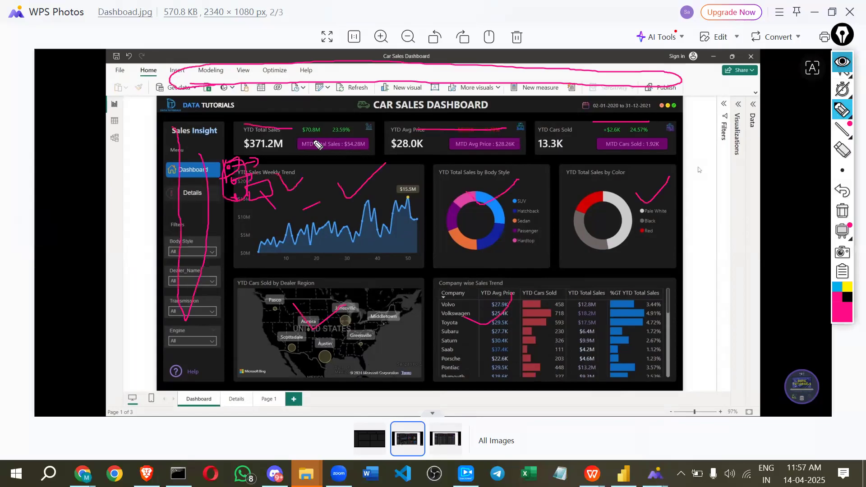
mouse_move(302, 134)
mouse_down()
mouse_move(331, 127)
mouse_move(305, 133)
mouse_move(314, 113)
mouse_up()
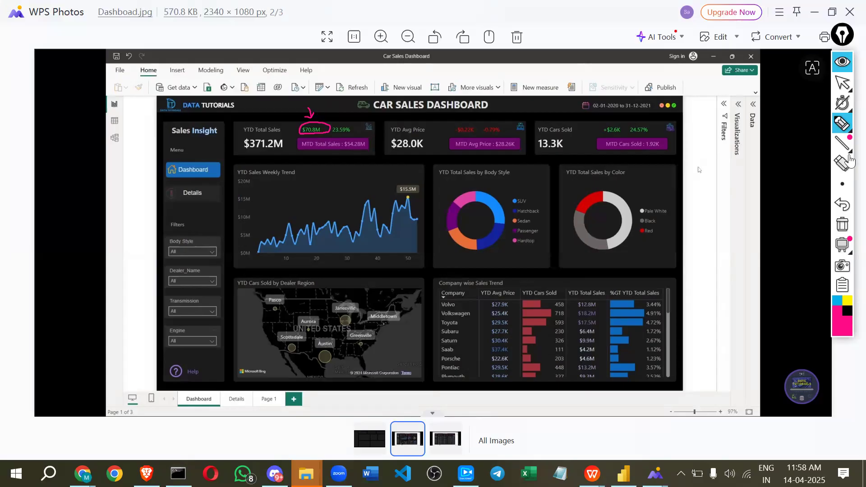
click(842, 62)
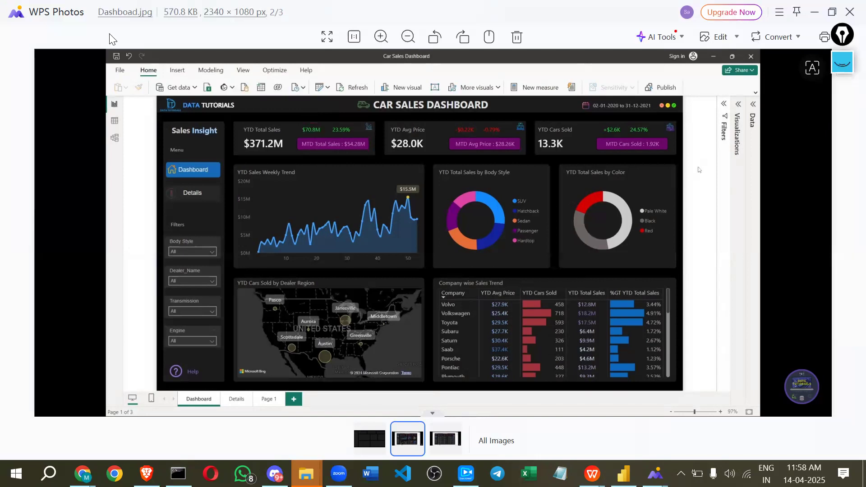
click(849, 12)
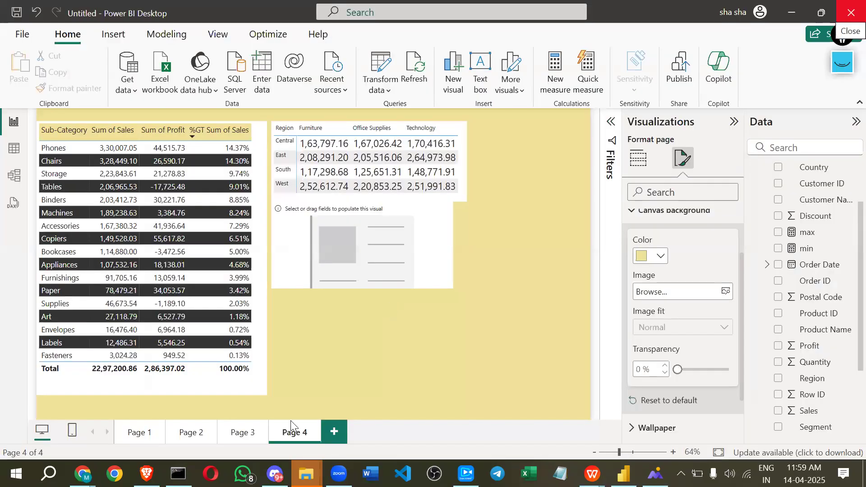